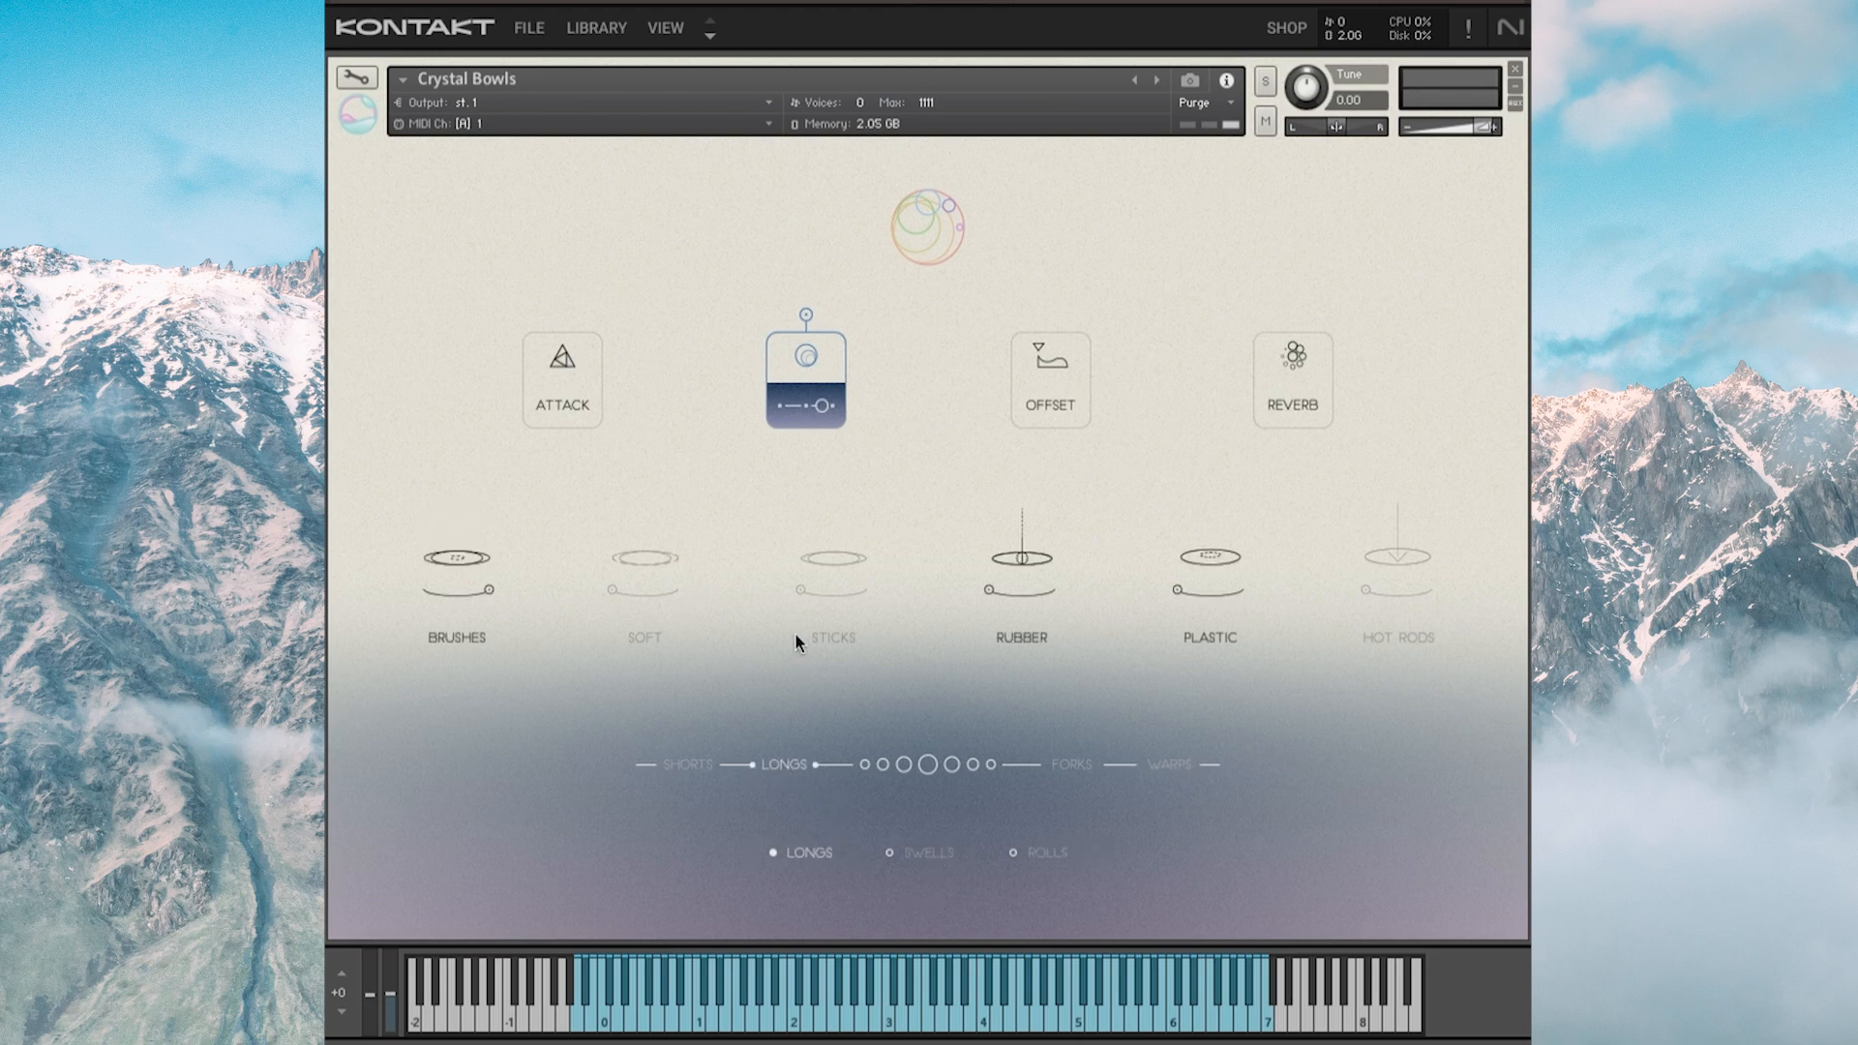
Compare the Longs and Swells articulations, raise the Soft level under Swells, and return to Longs
click(916, 856)
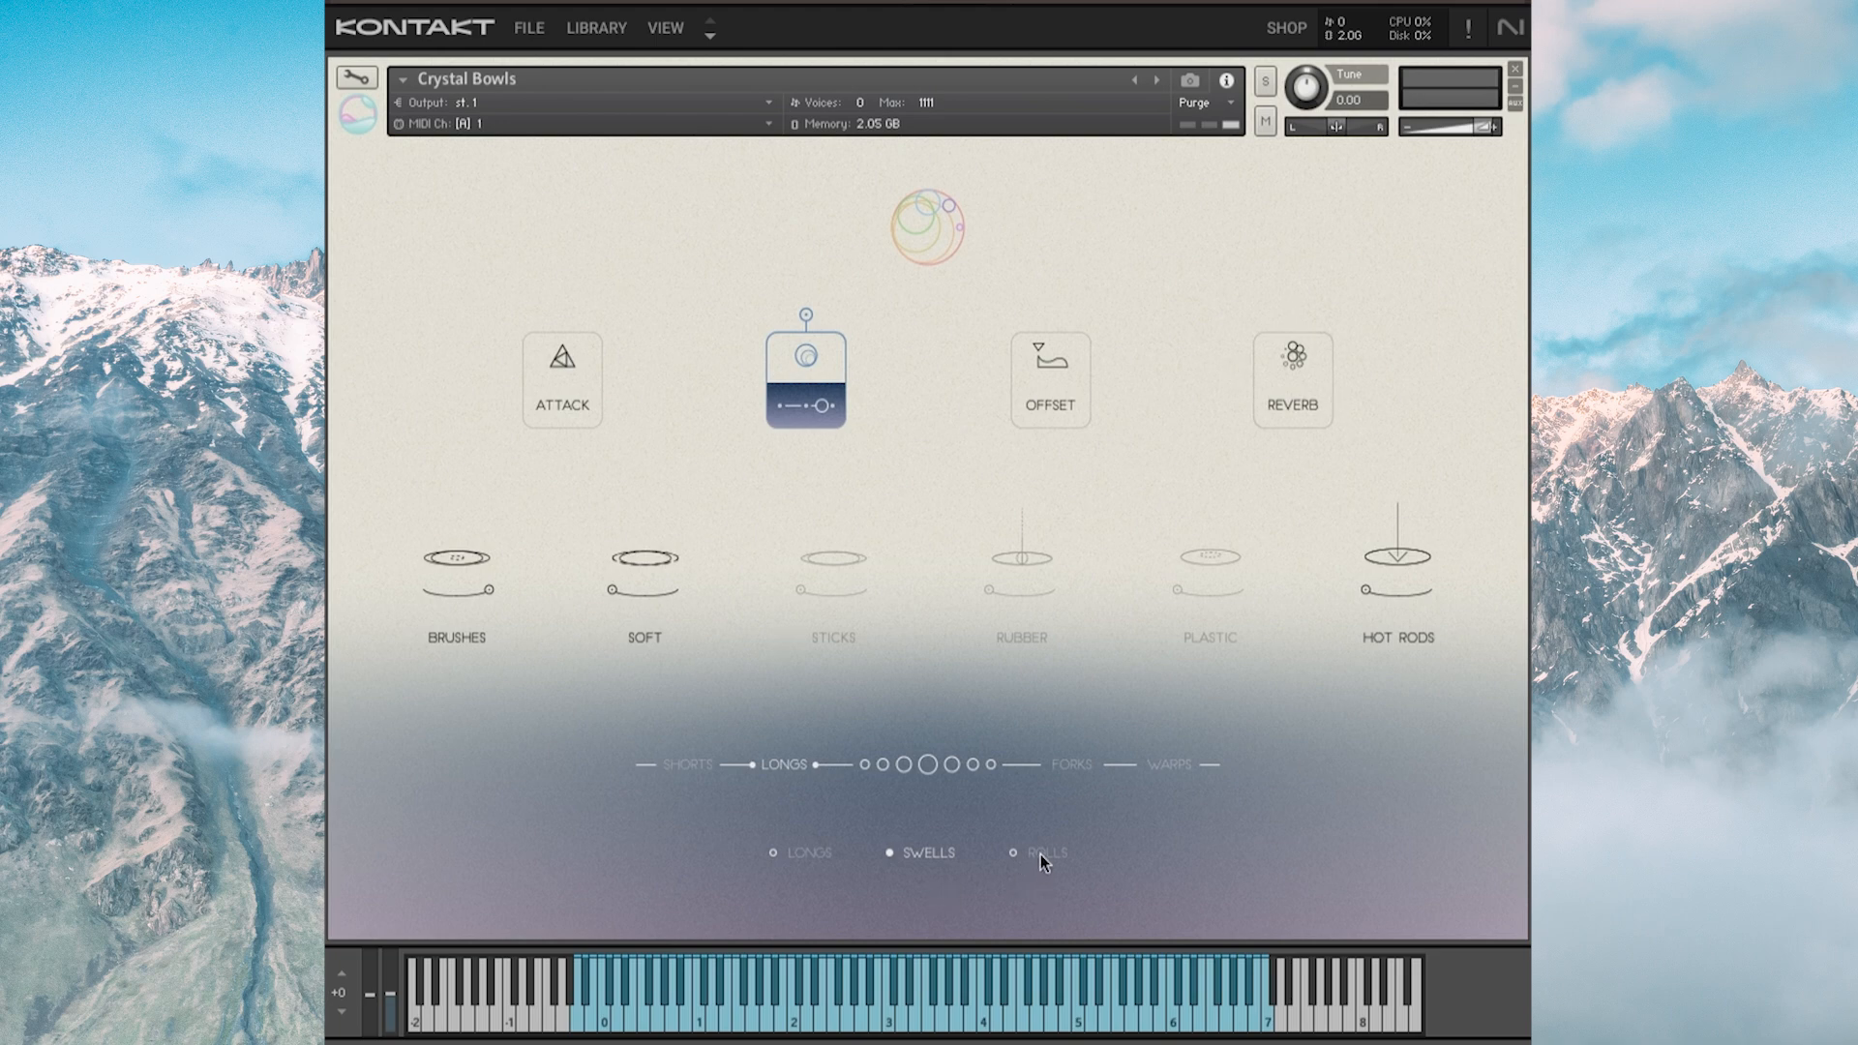
click(788, 850)
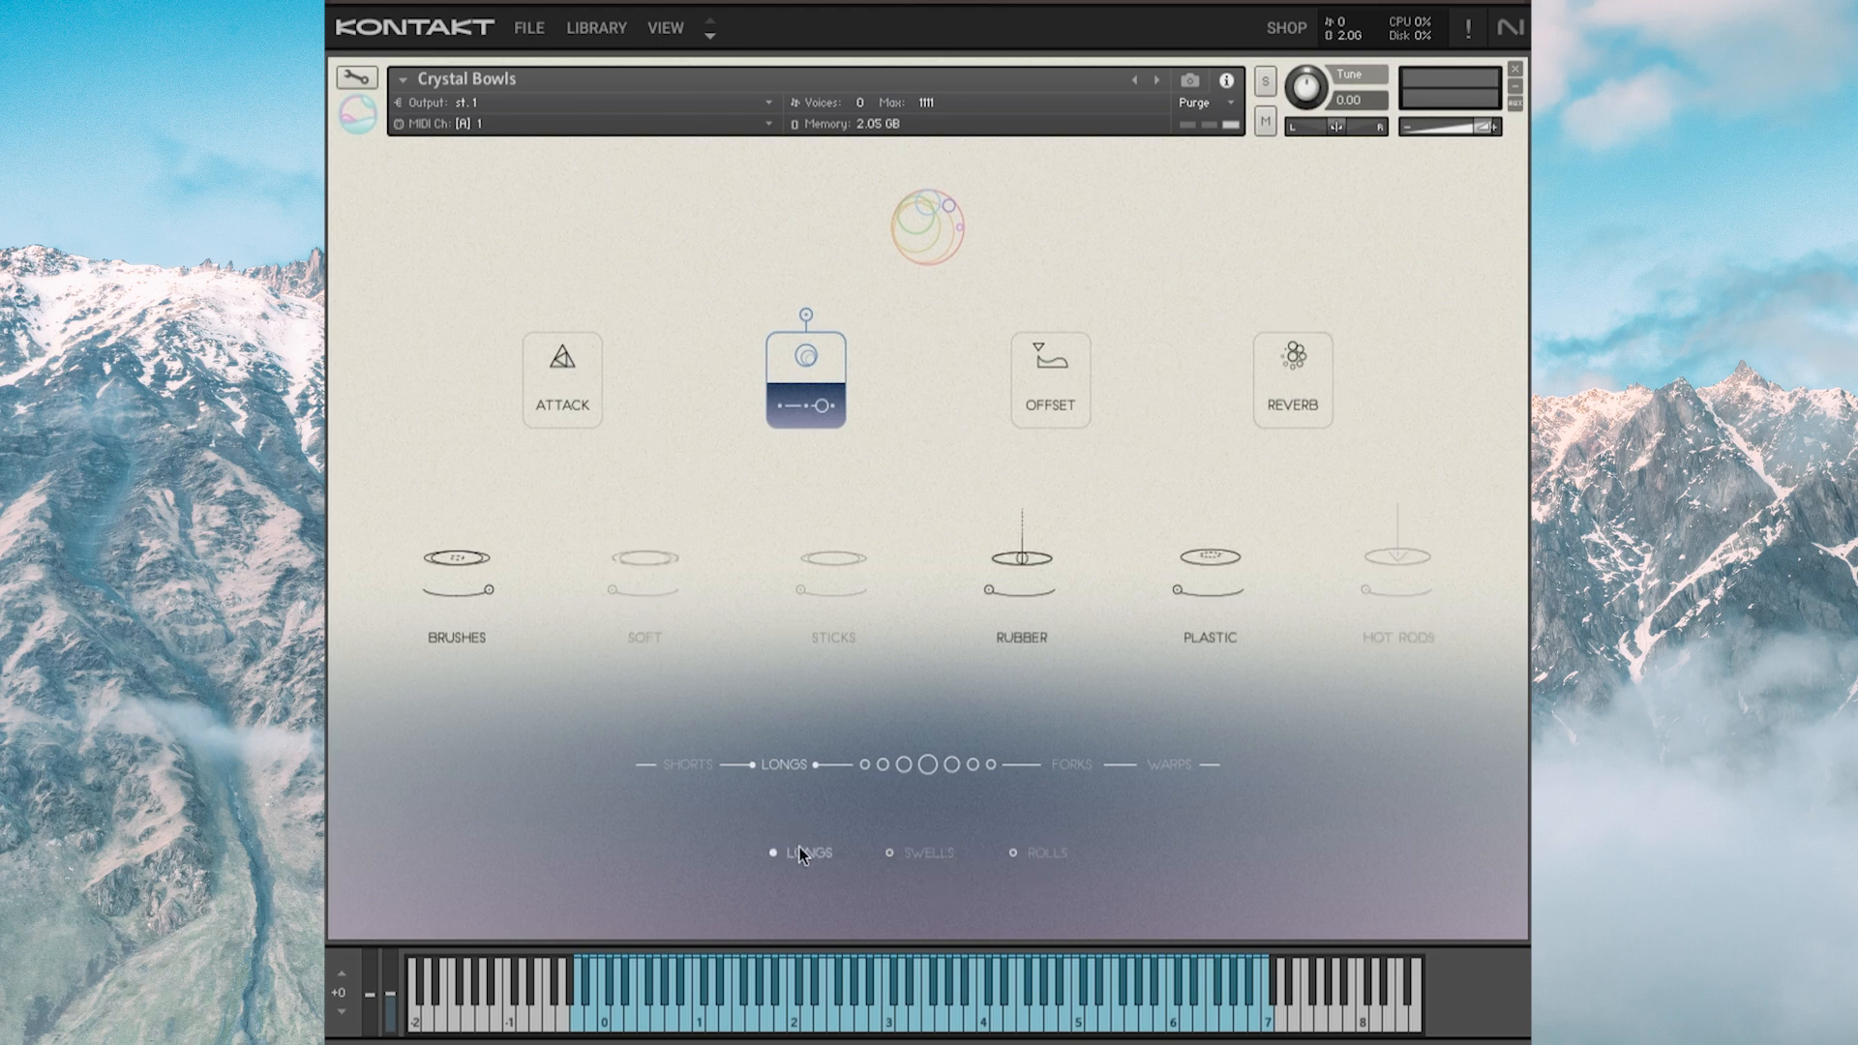
click(908, 854)
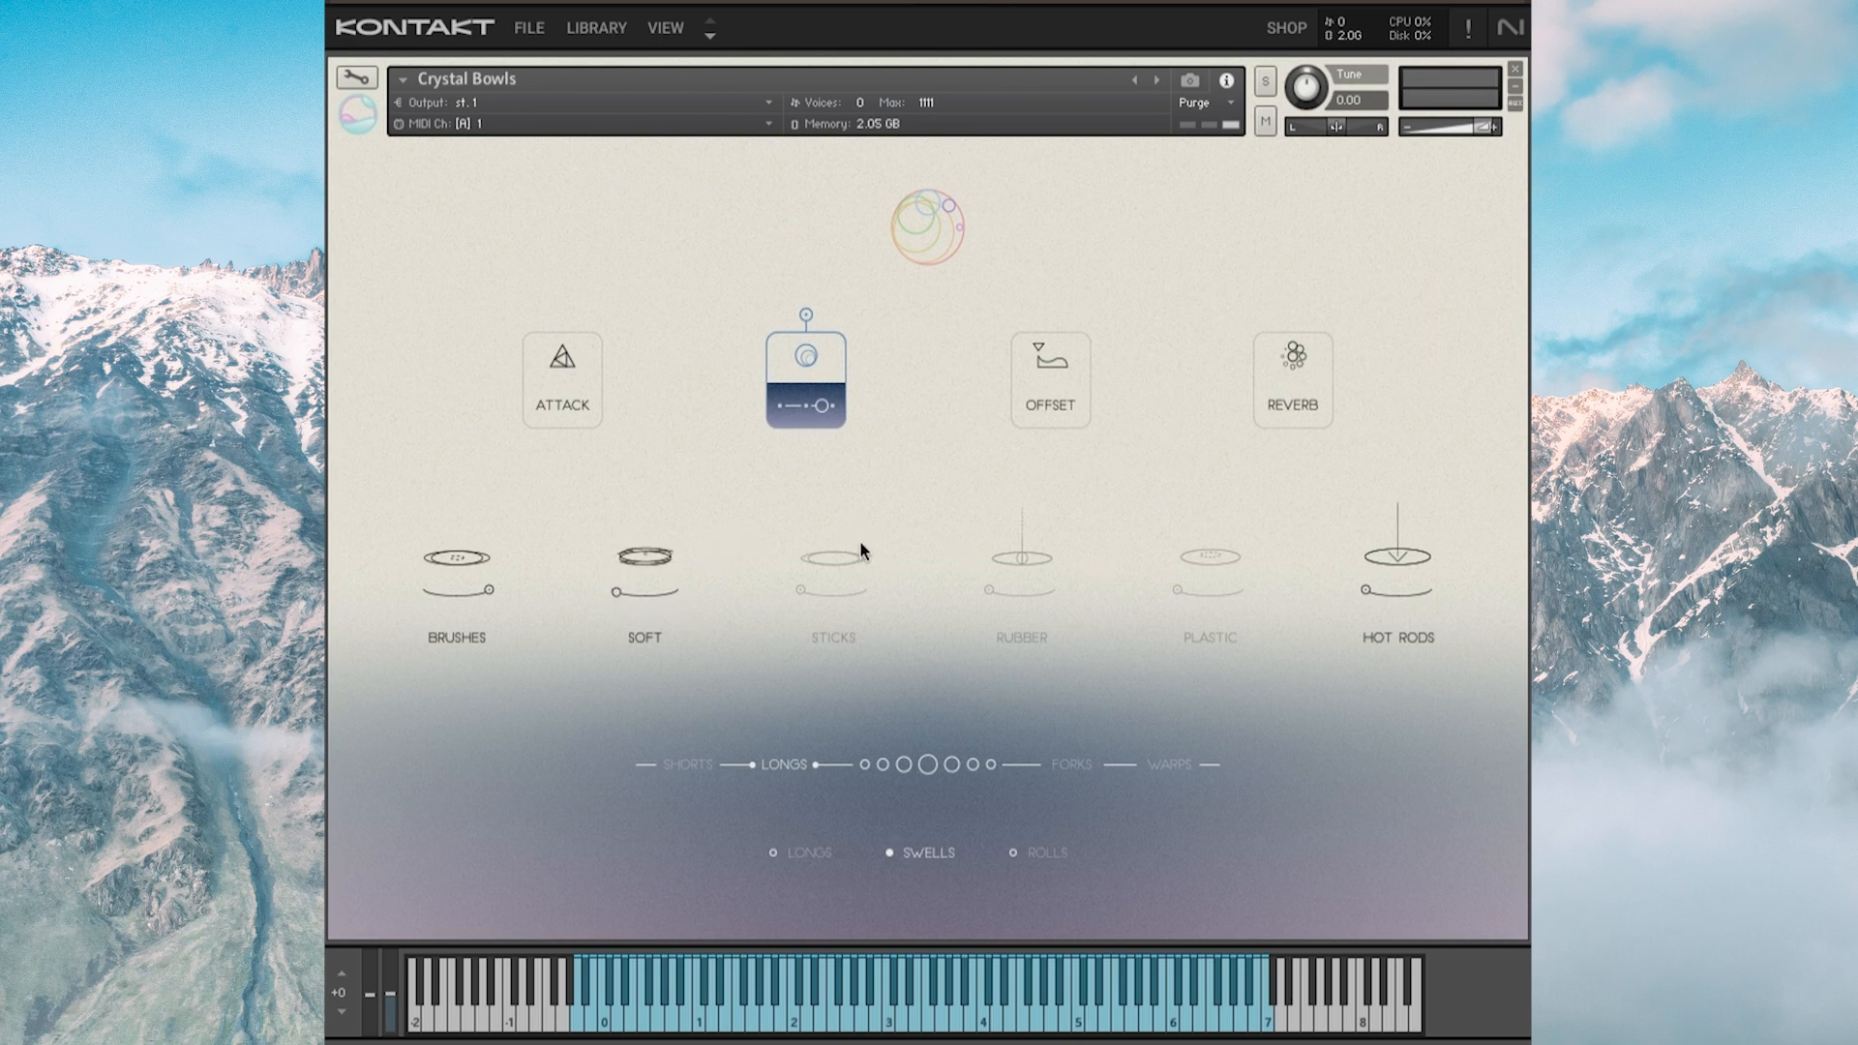
drag(644, 559, 647, 443)
click(811, 847)
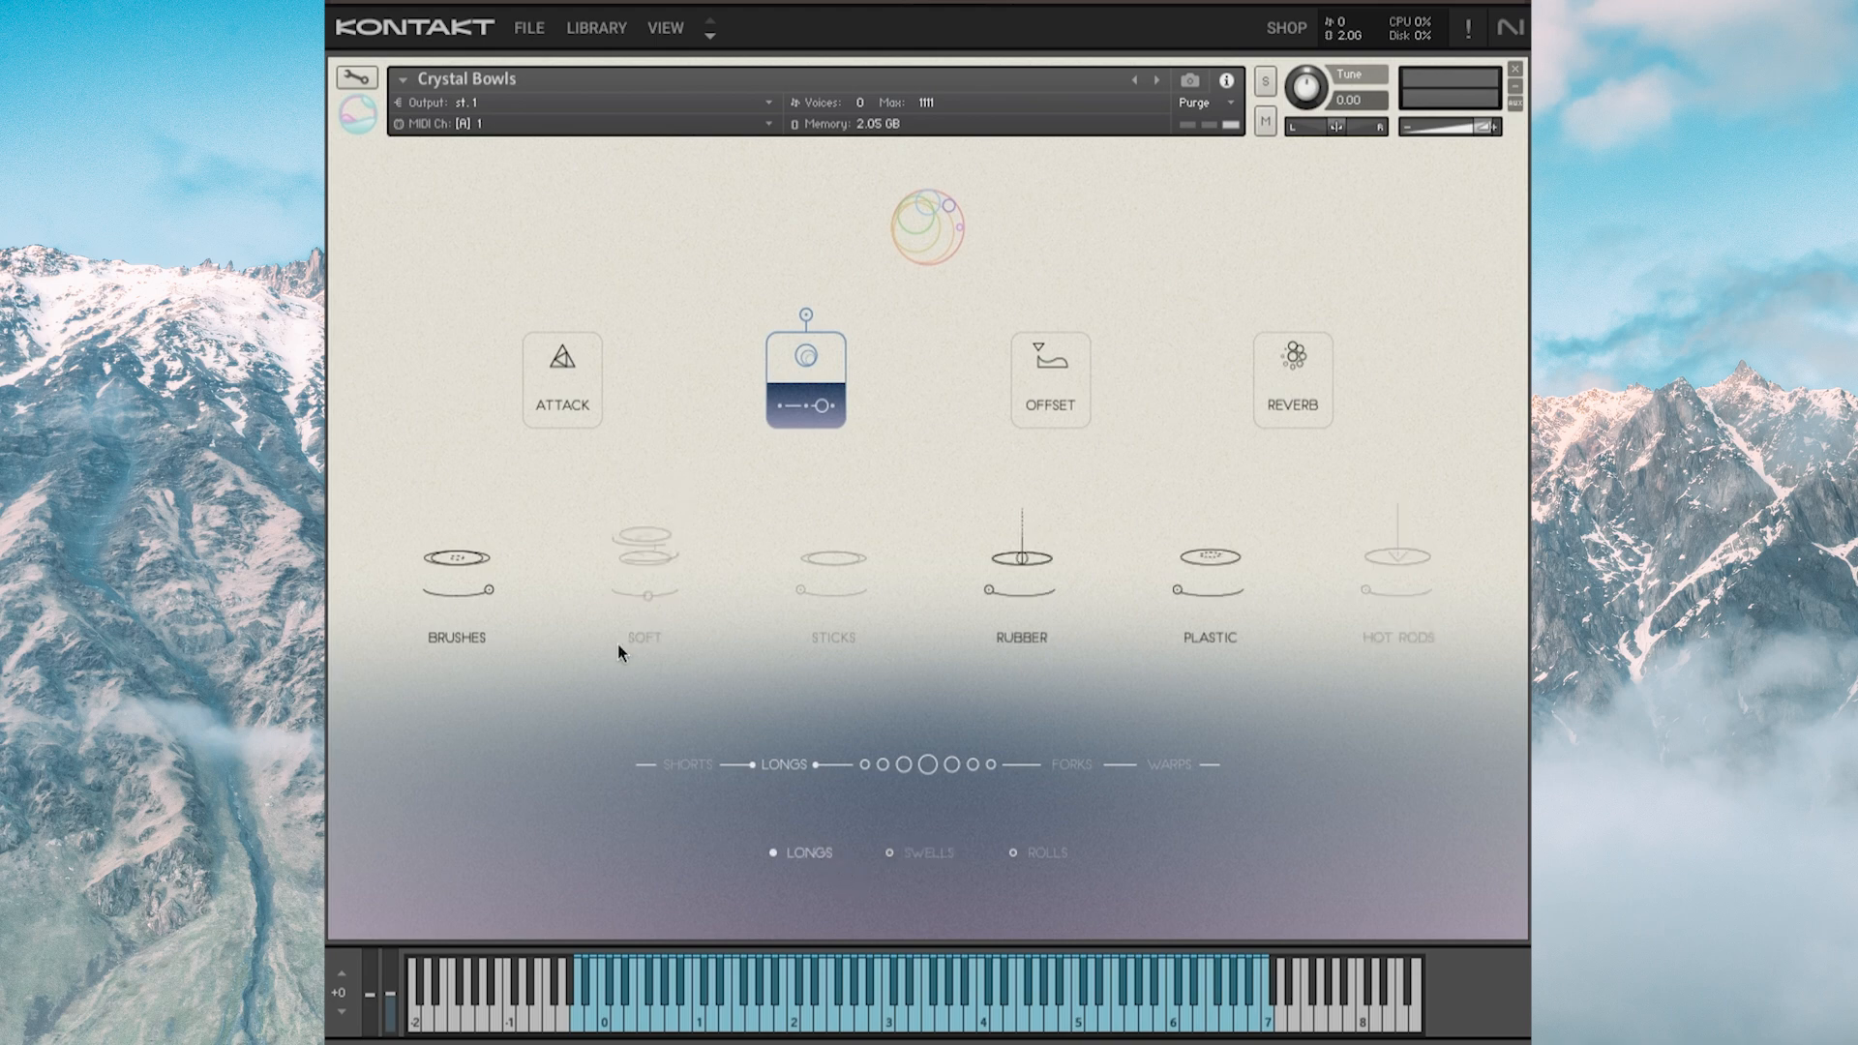
Look through the Warps, Shorts and Longs articulations and the Attack, Release and Offset controls
click(1180, 765)
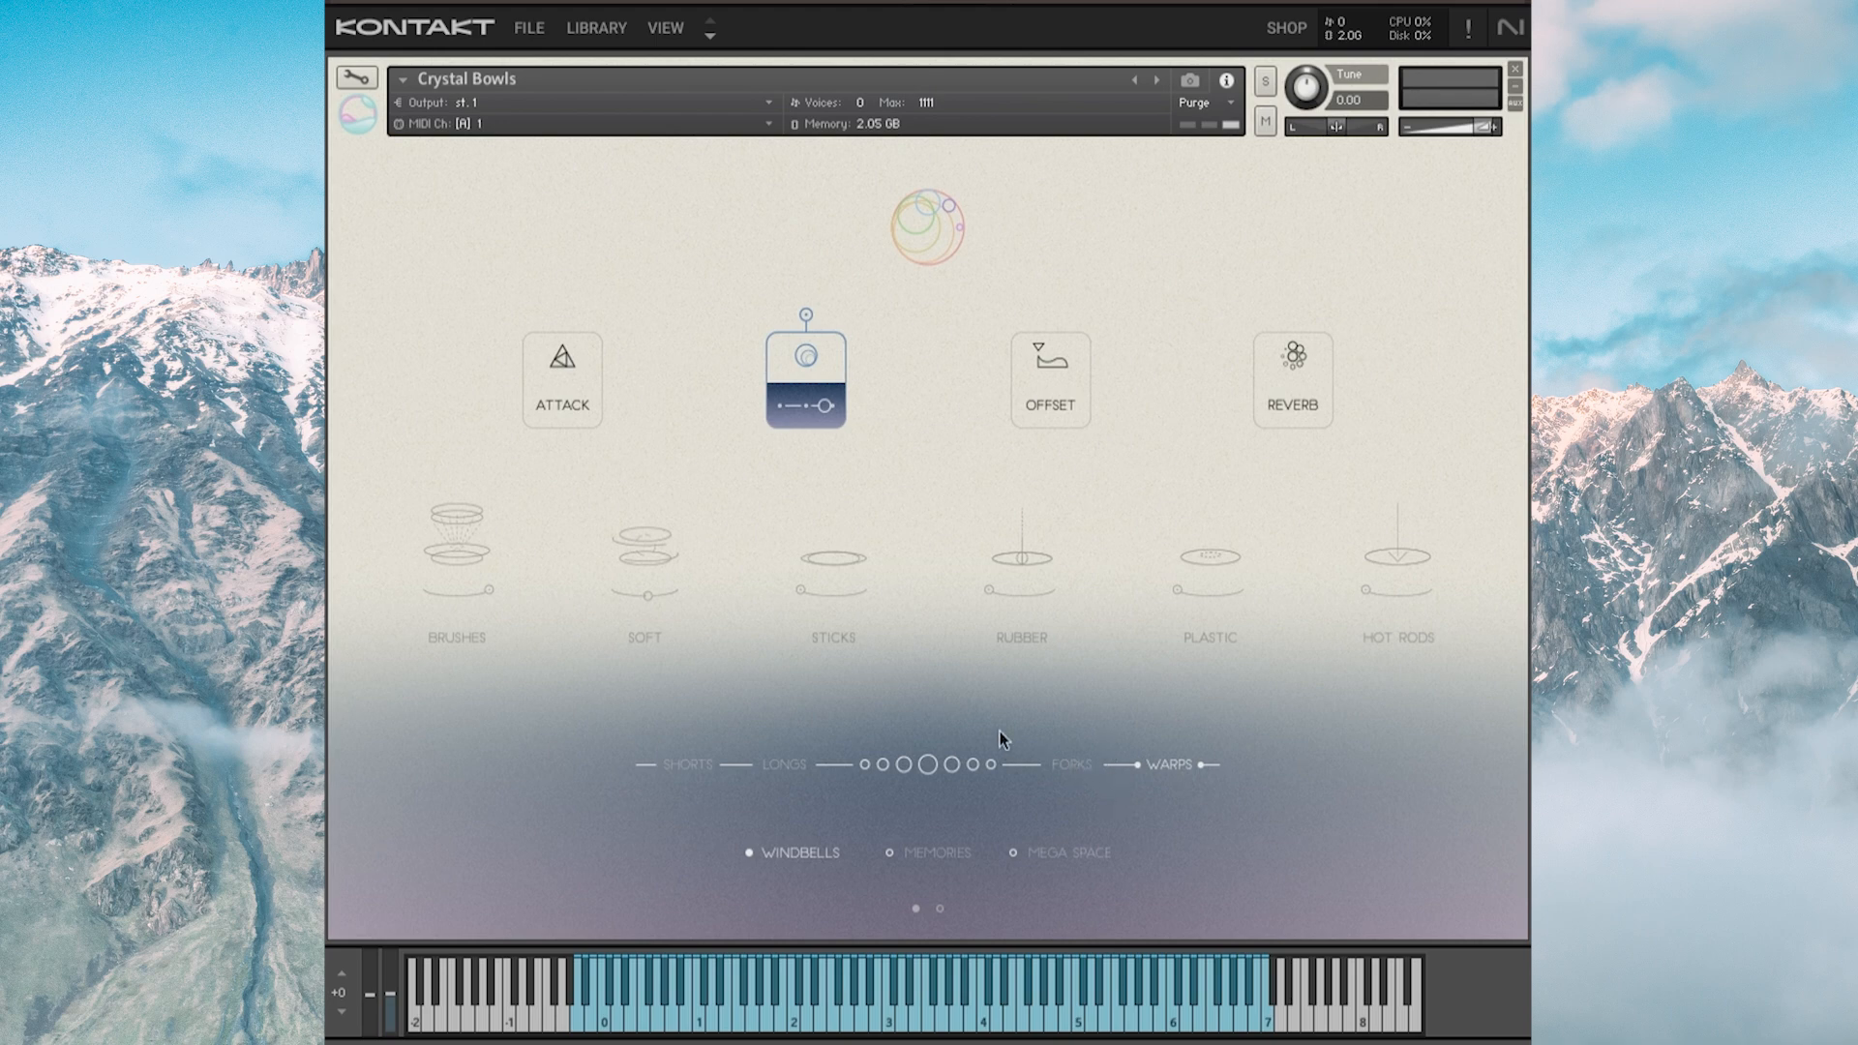
click(1292, 385)
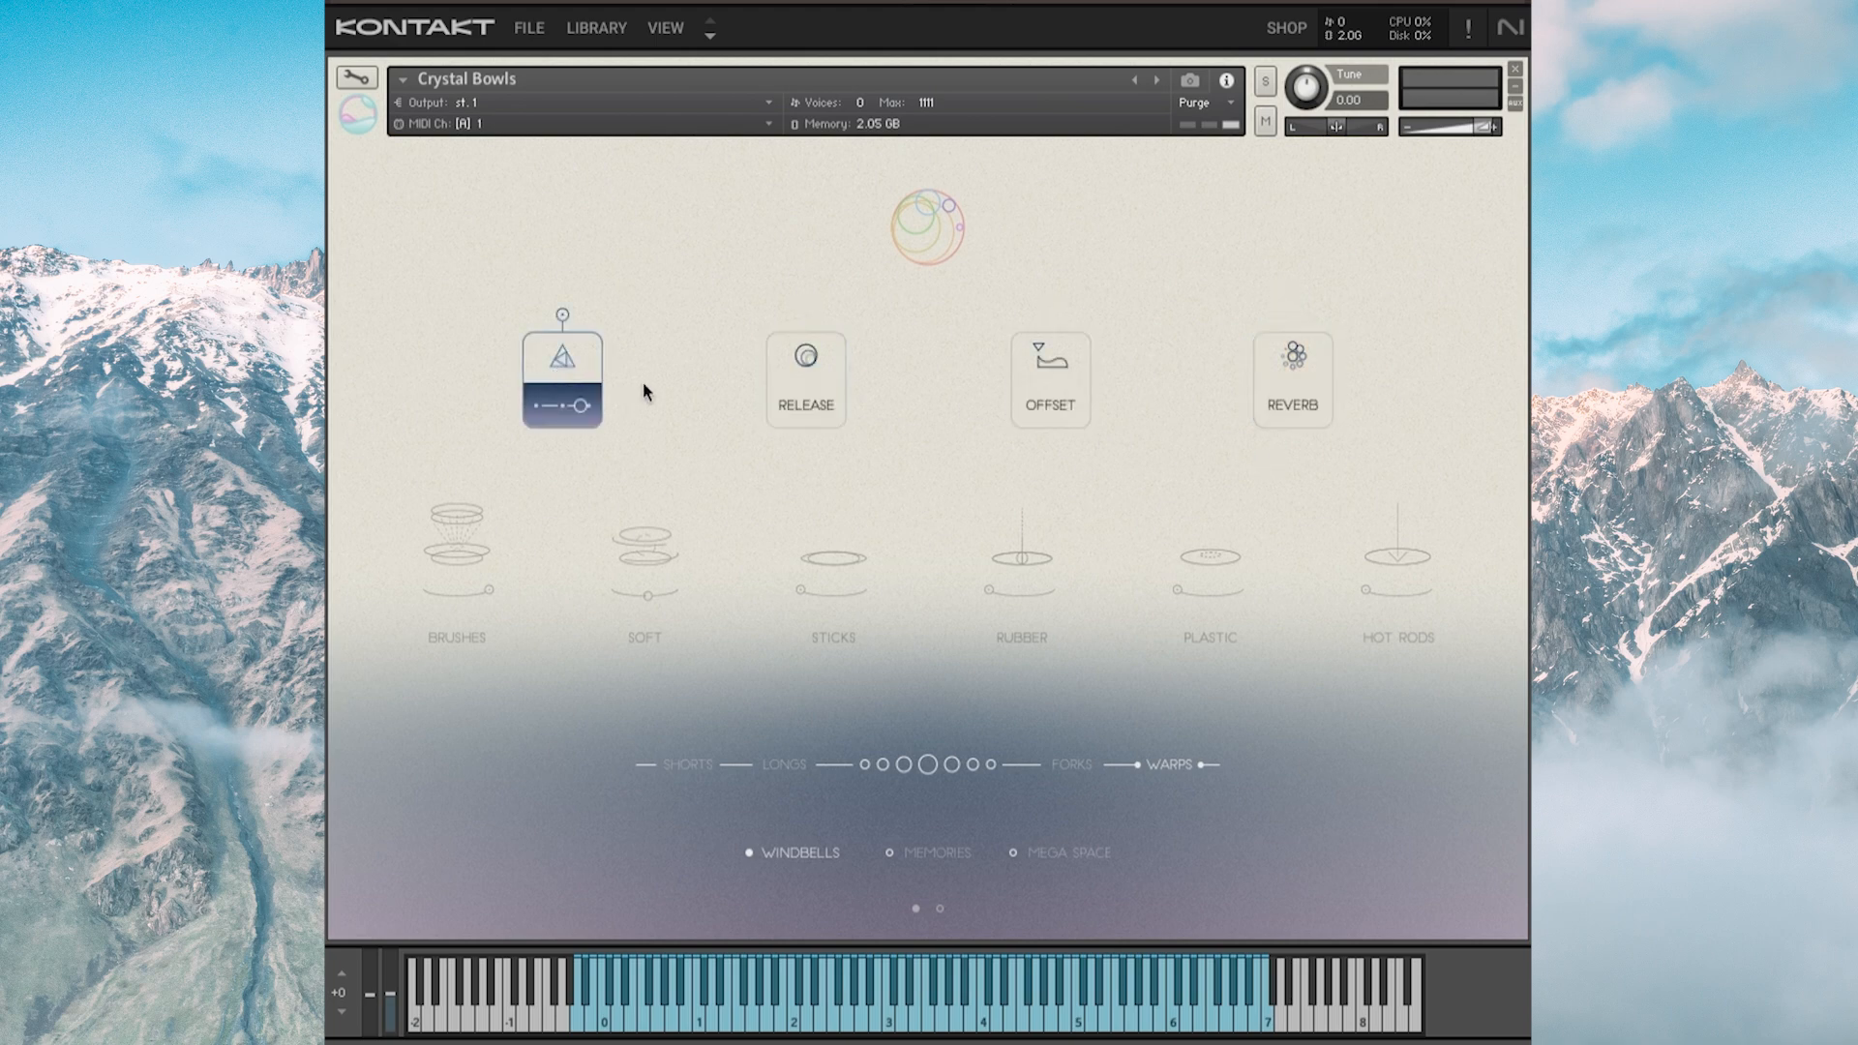
click(677, 763)
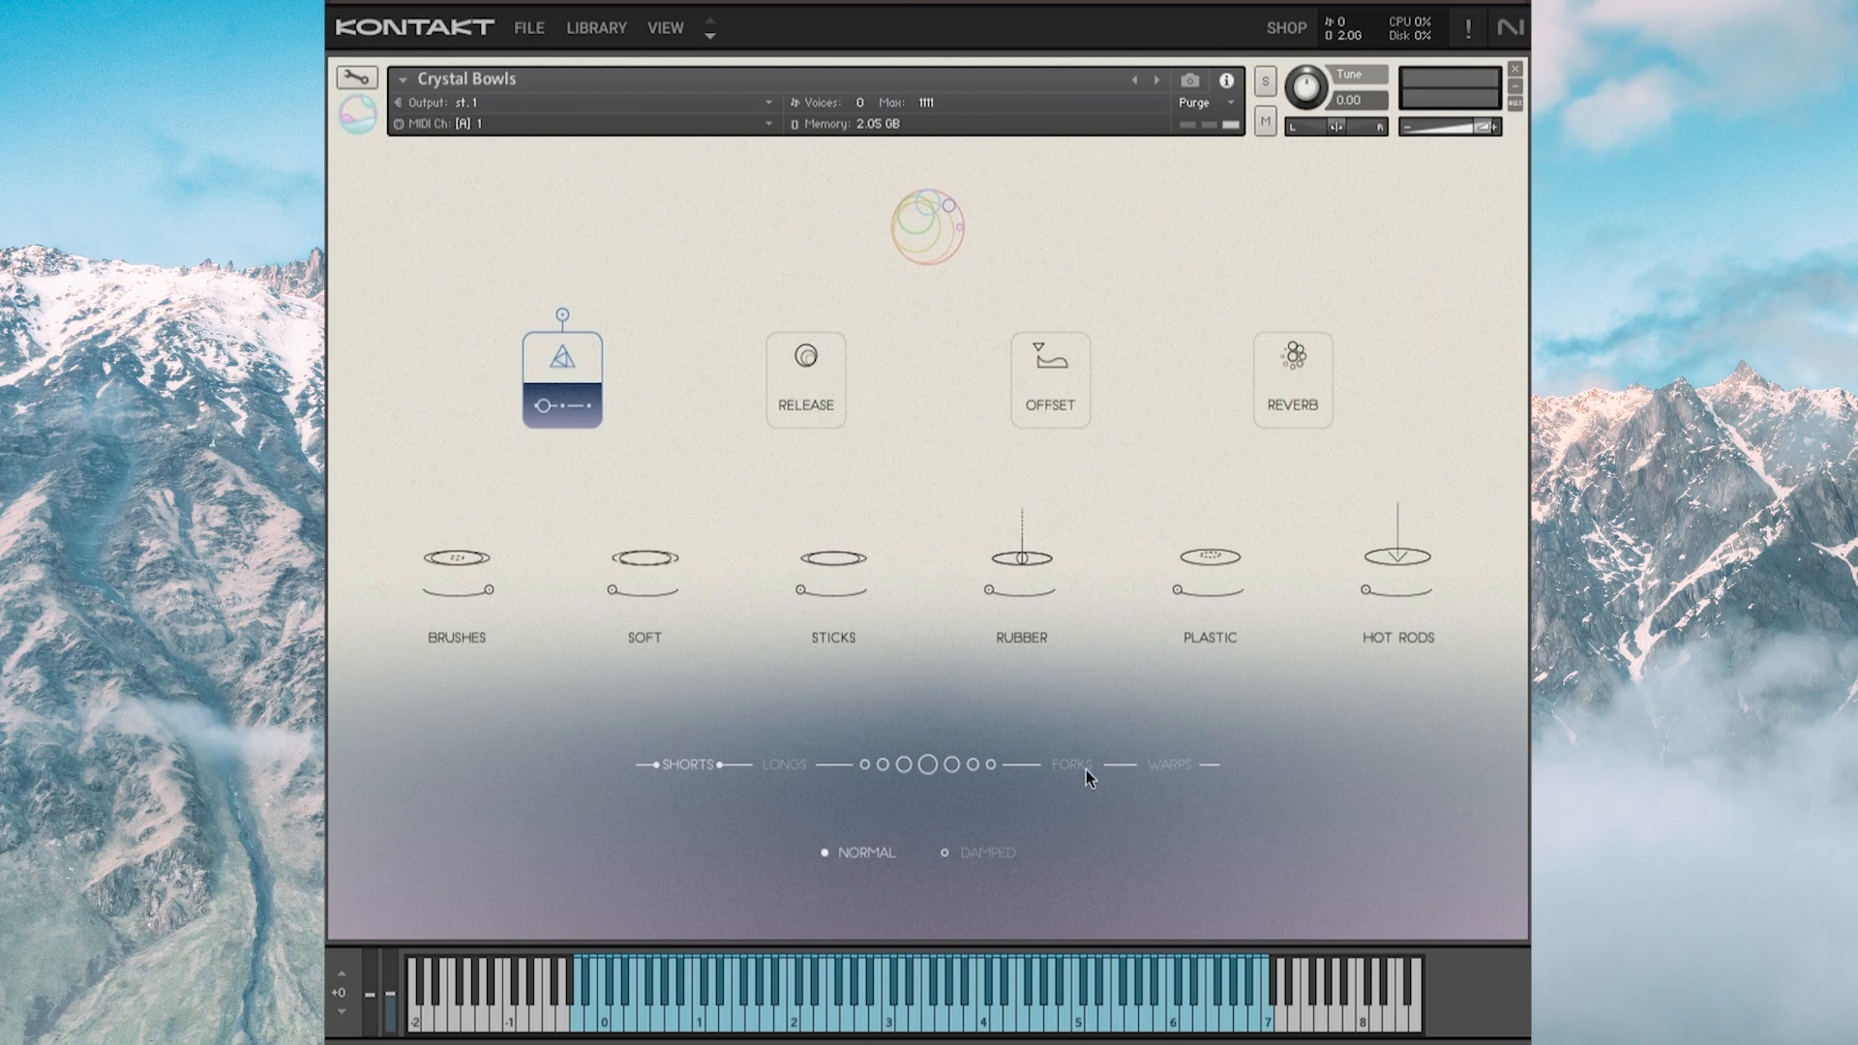
click(777, 767)
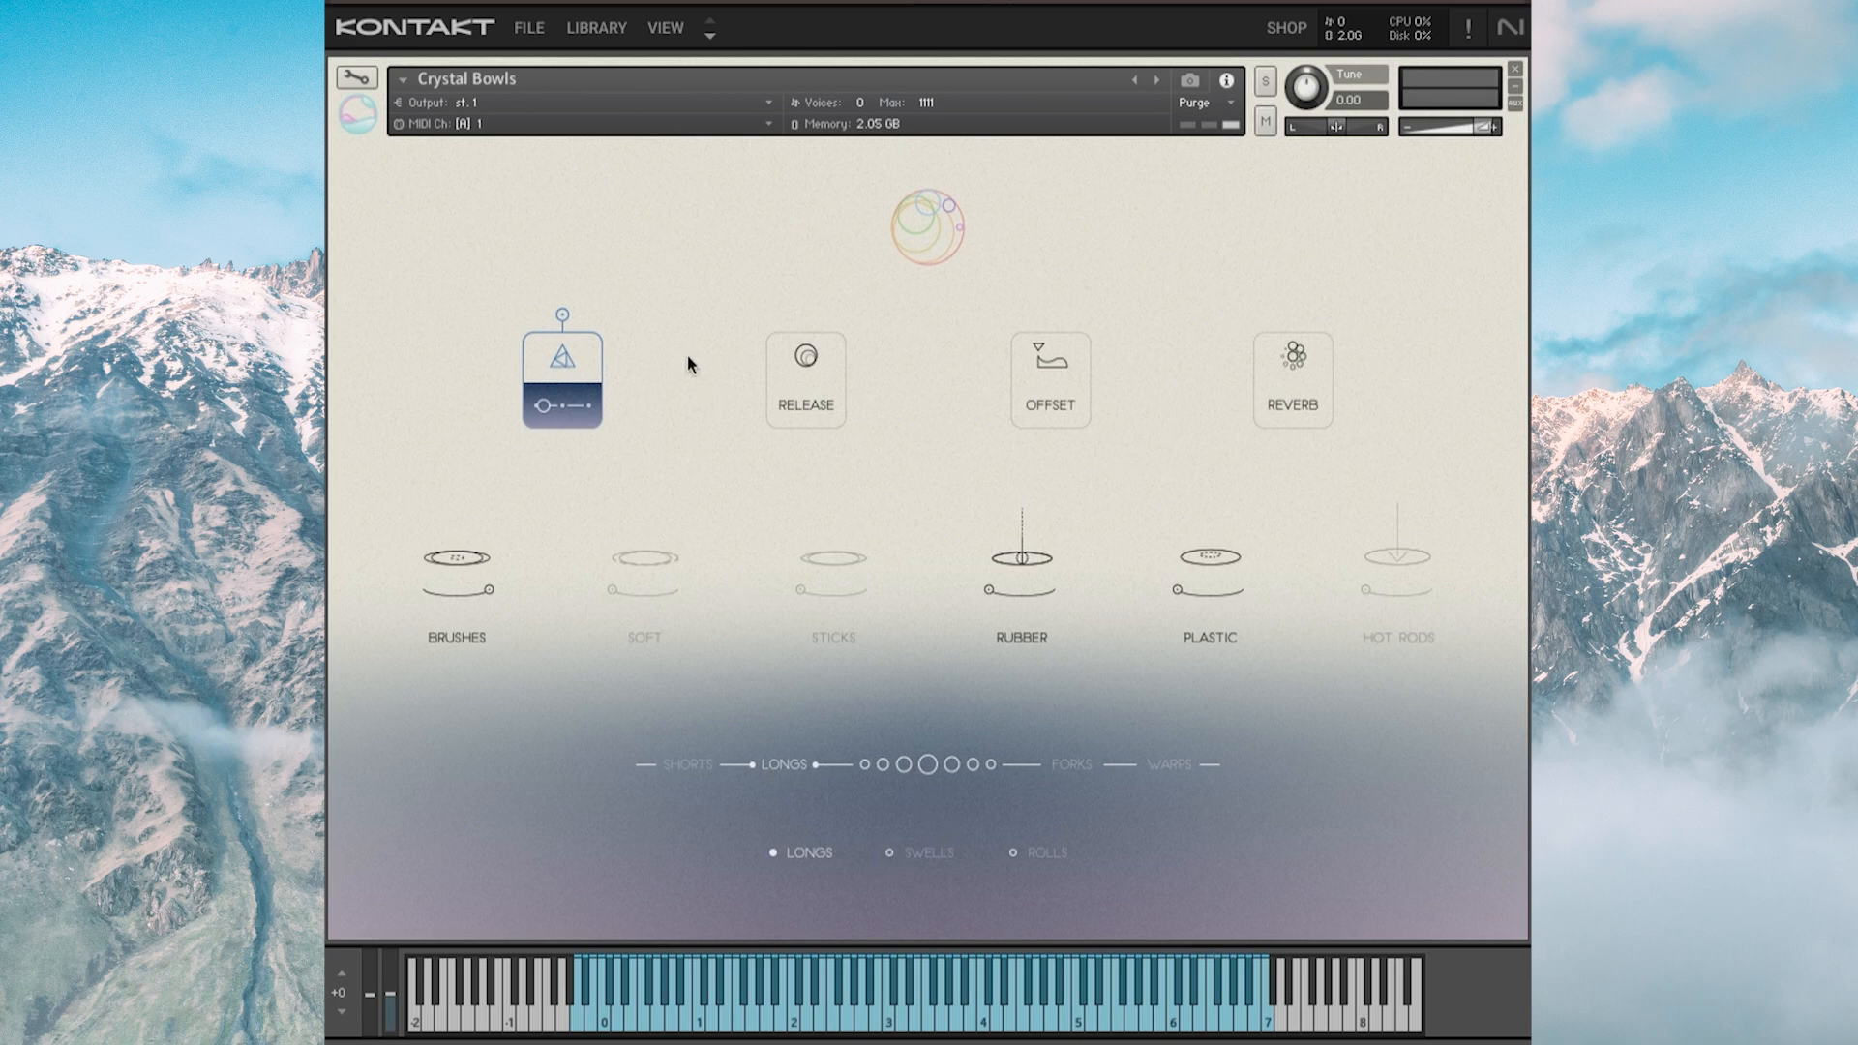
click(804, 357)
click(1029, 358)
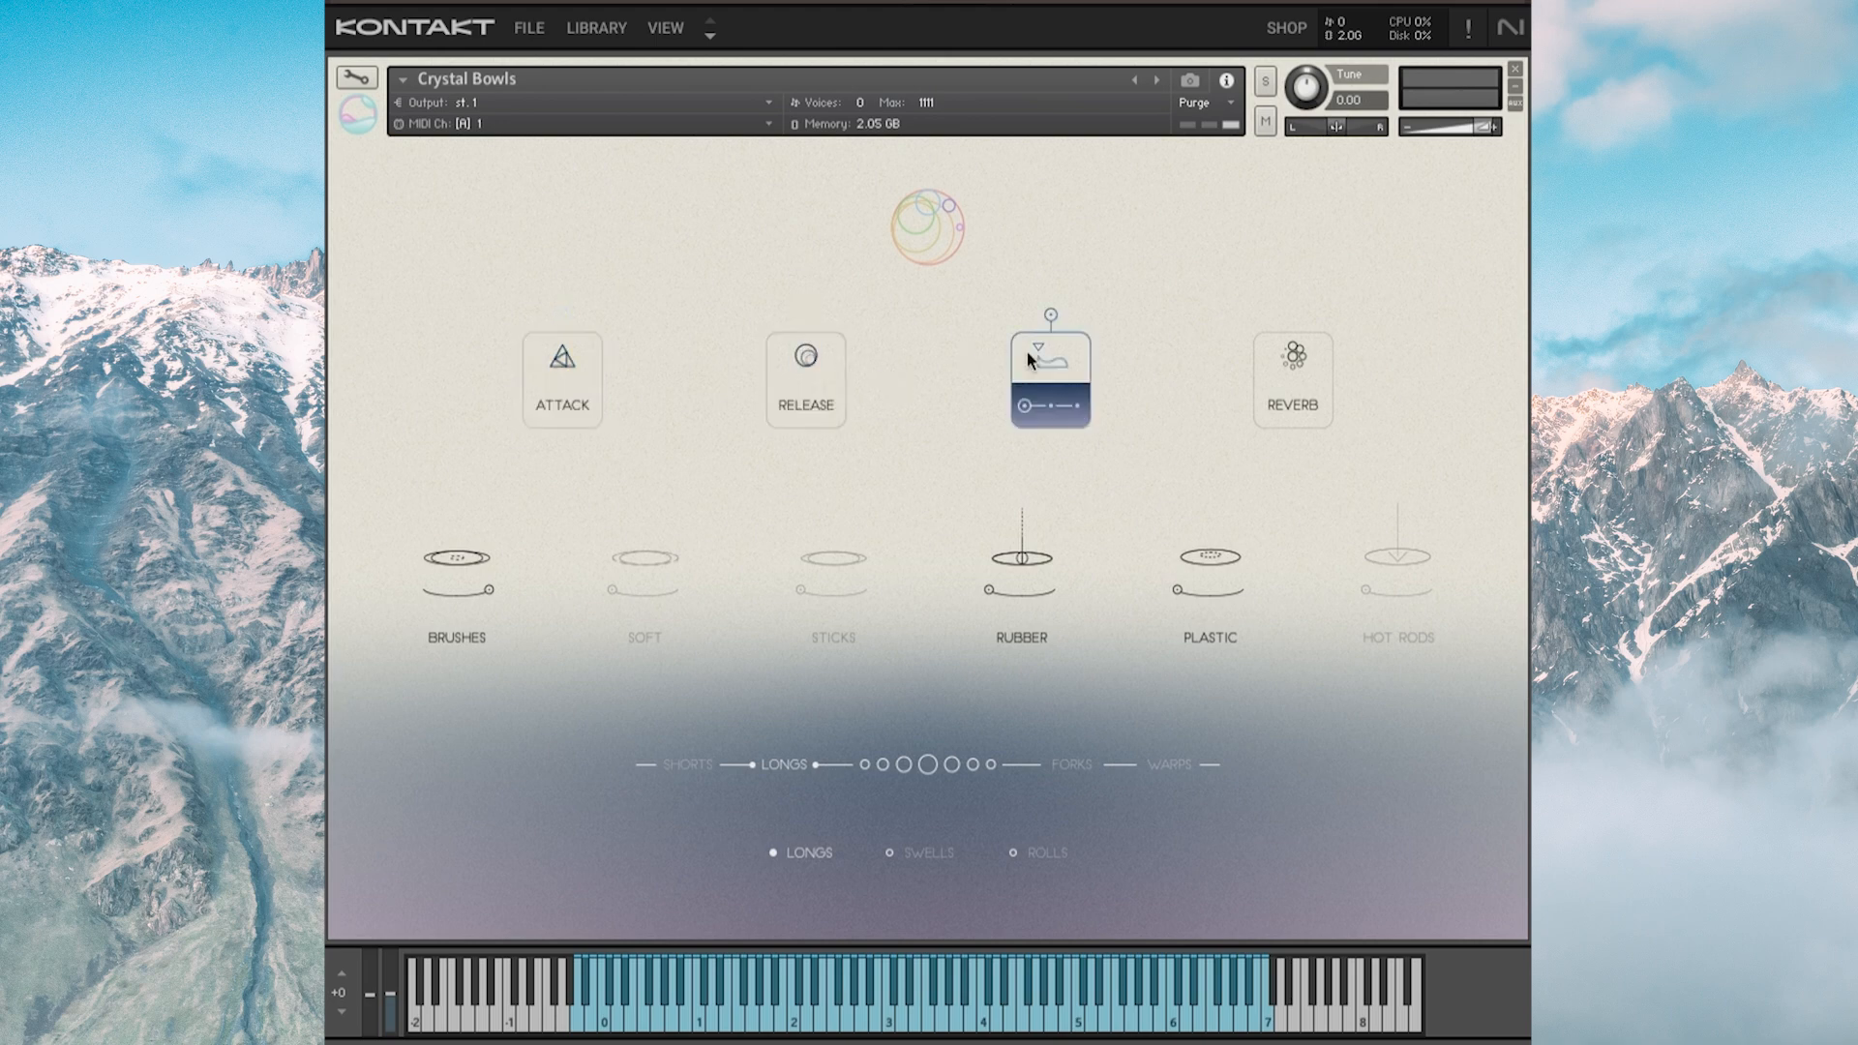
click(584, 344)
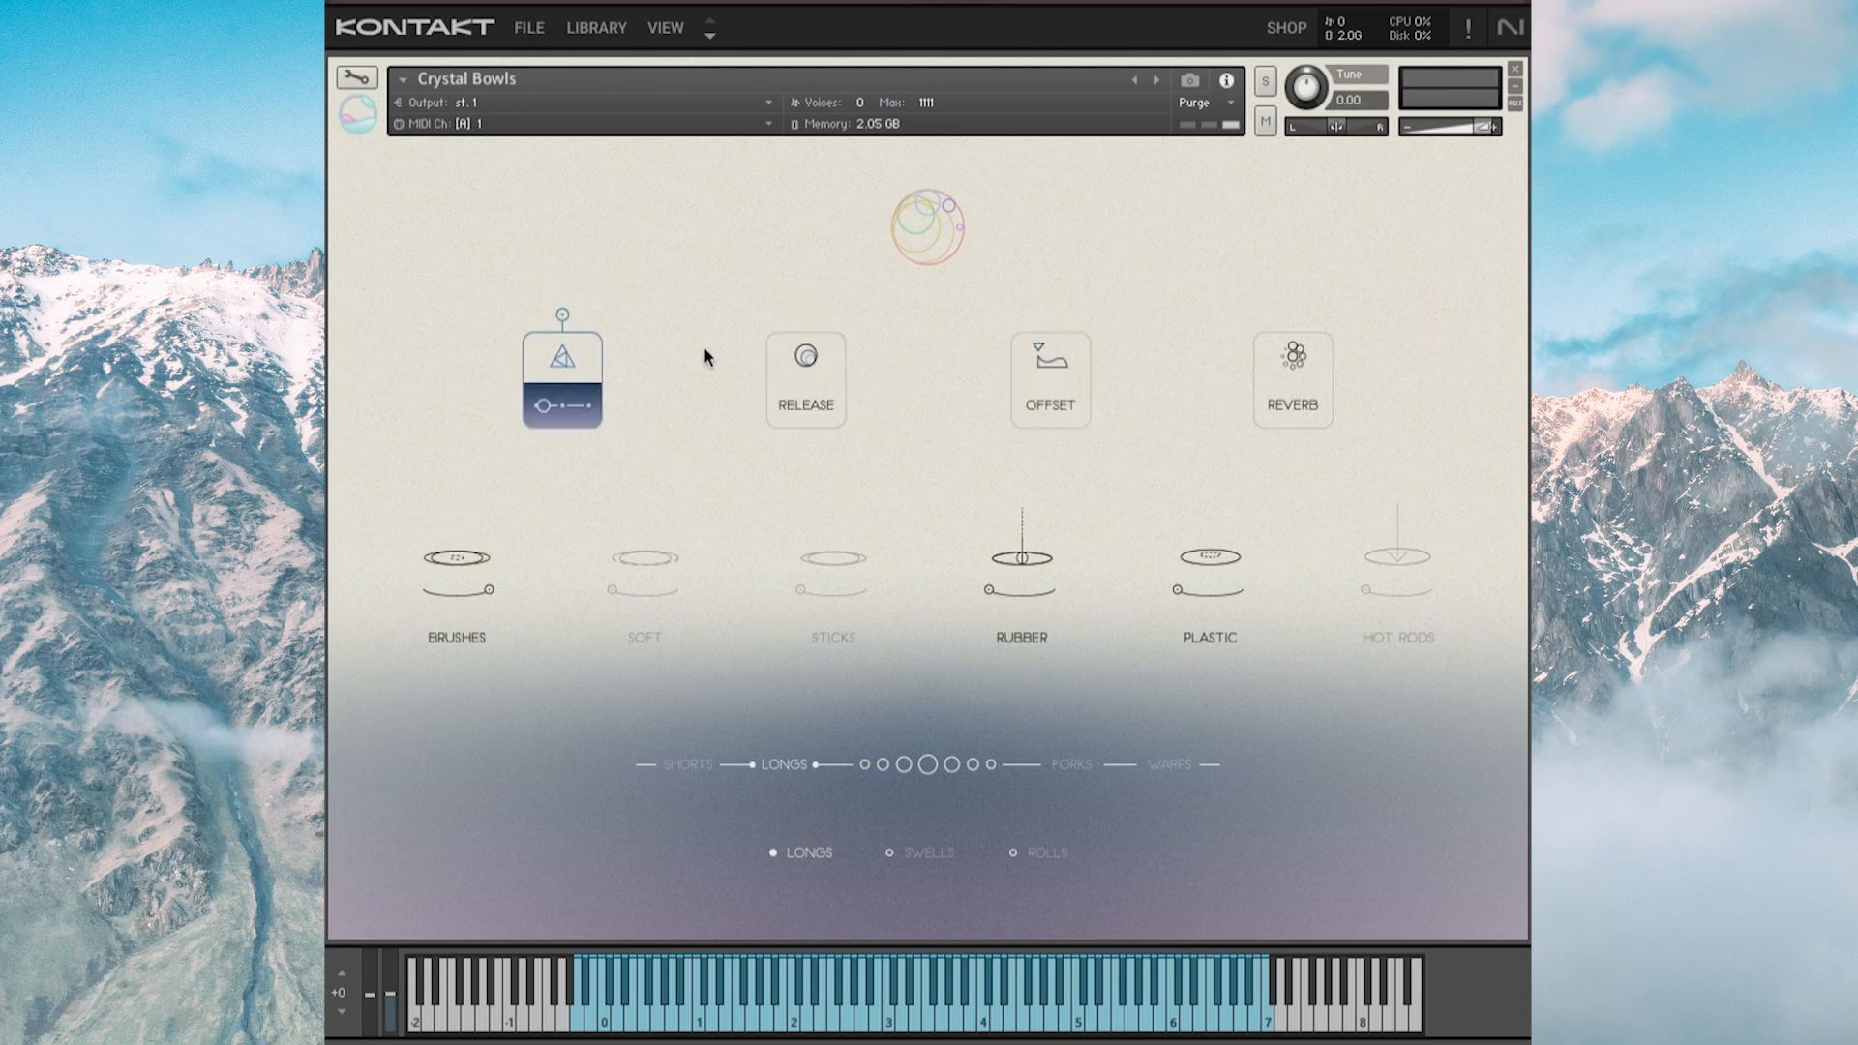
click(791, 370)
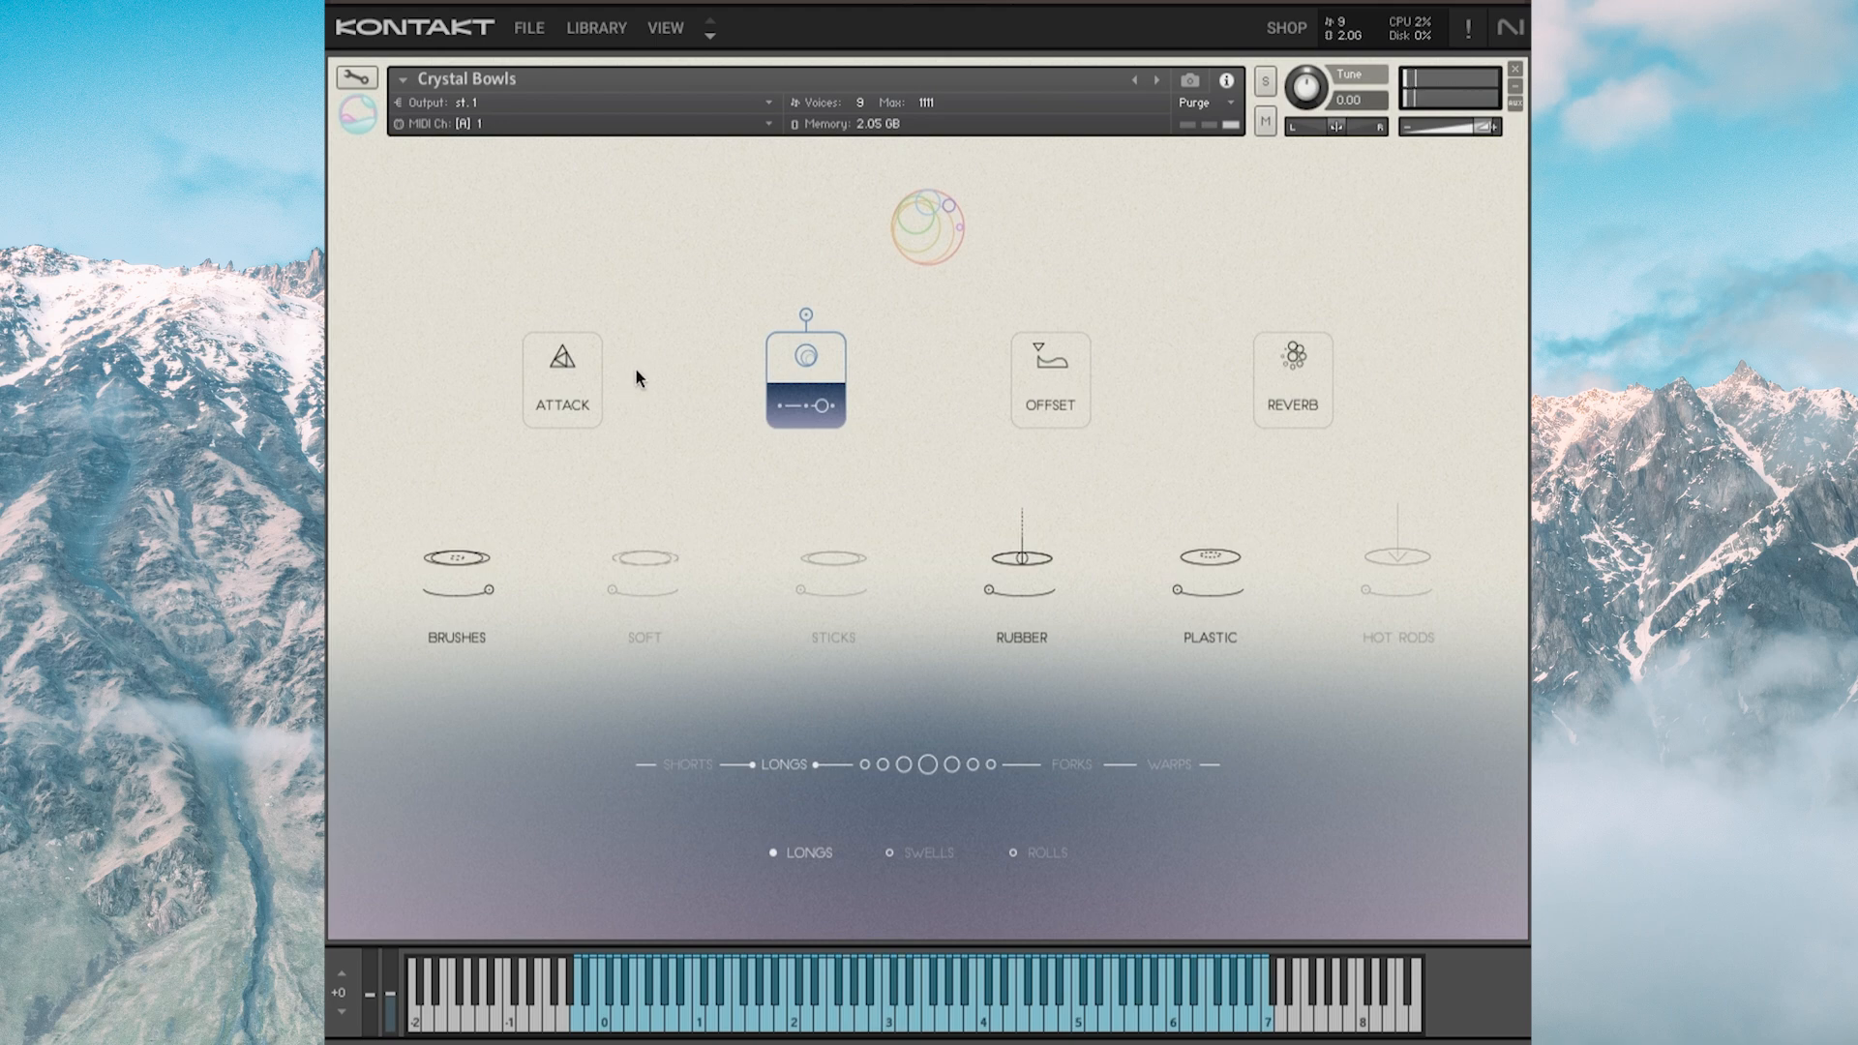
Try different Attack amounts for the Longs articulation and leave the Attack at its midpoint
click(557, 376)
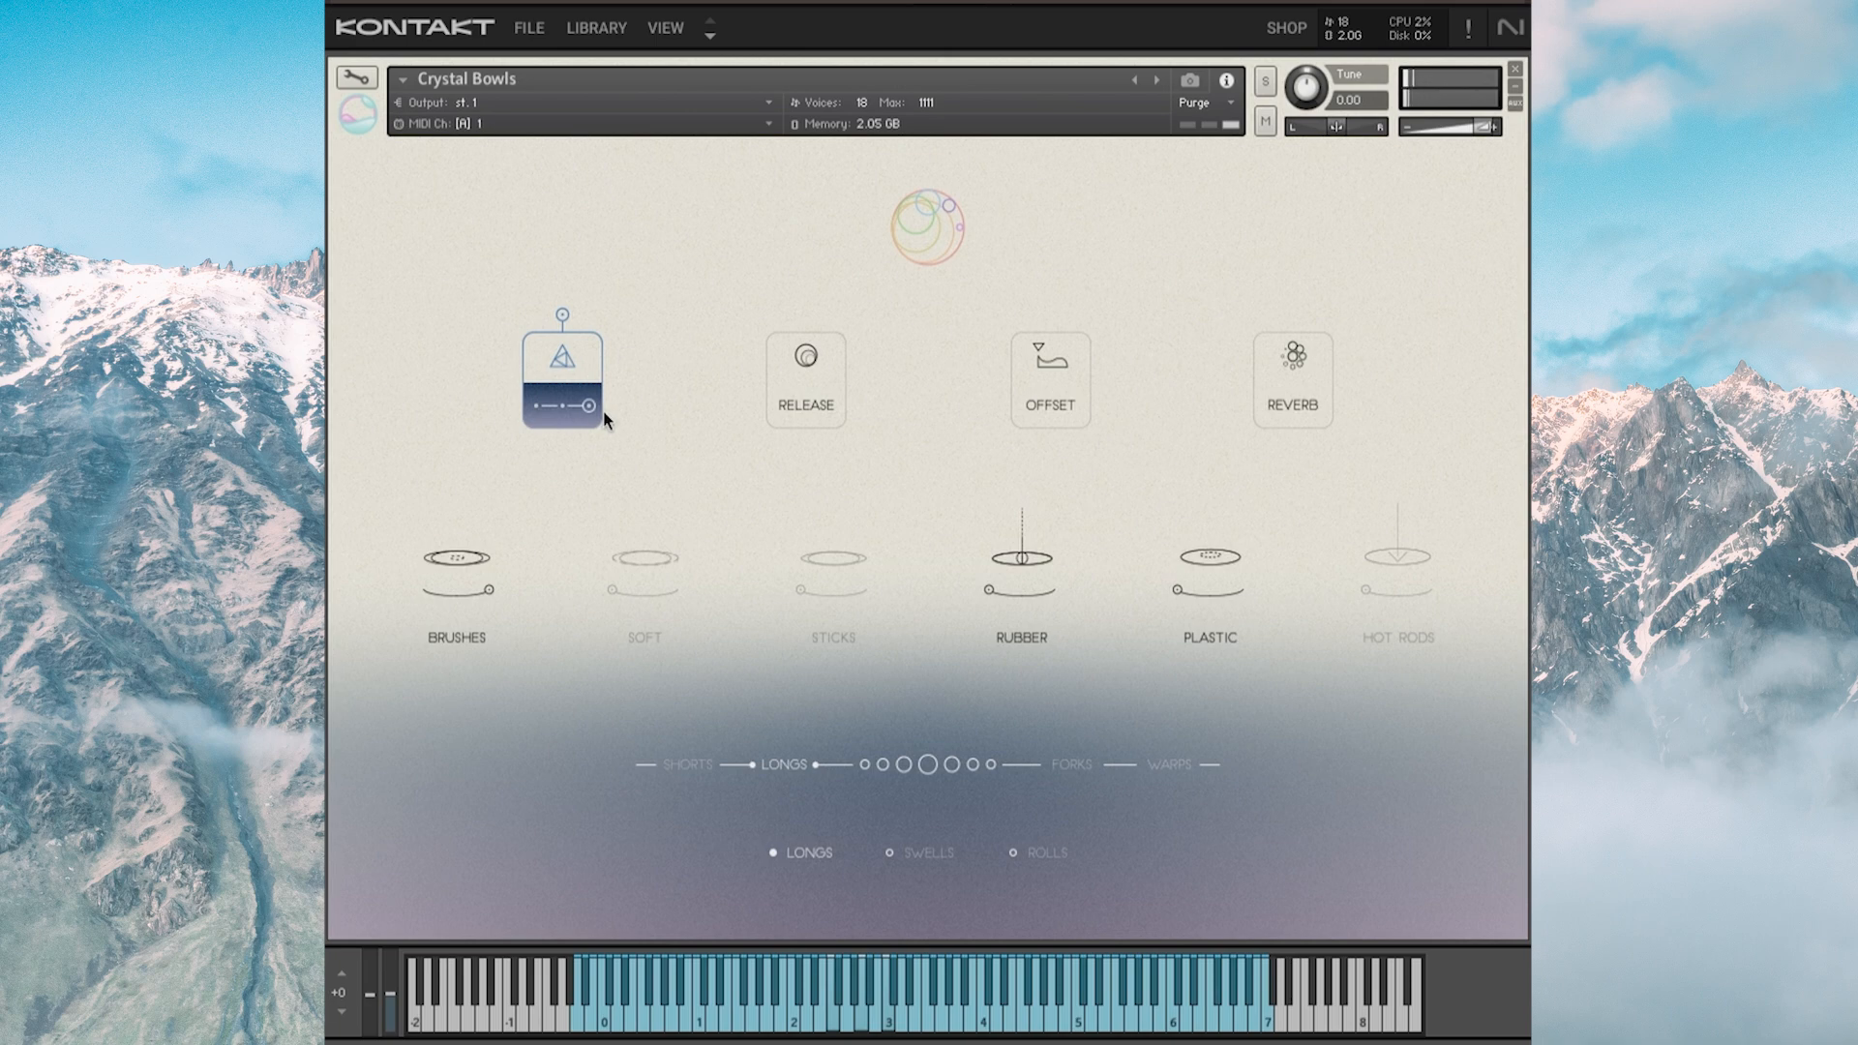
drag(534, 412, 545, 407)
drag(537, 408, 561, 424)
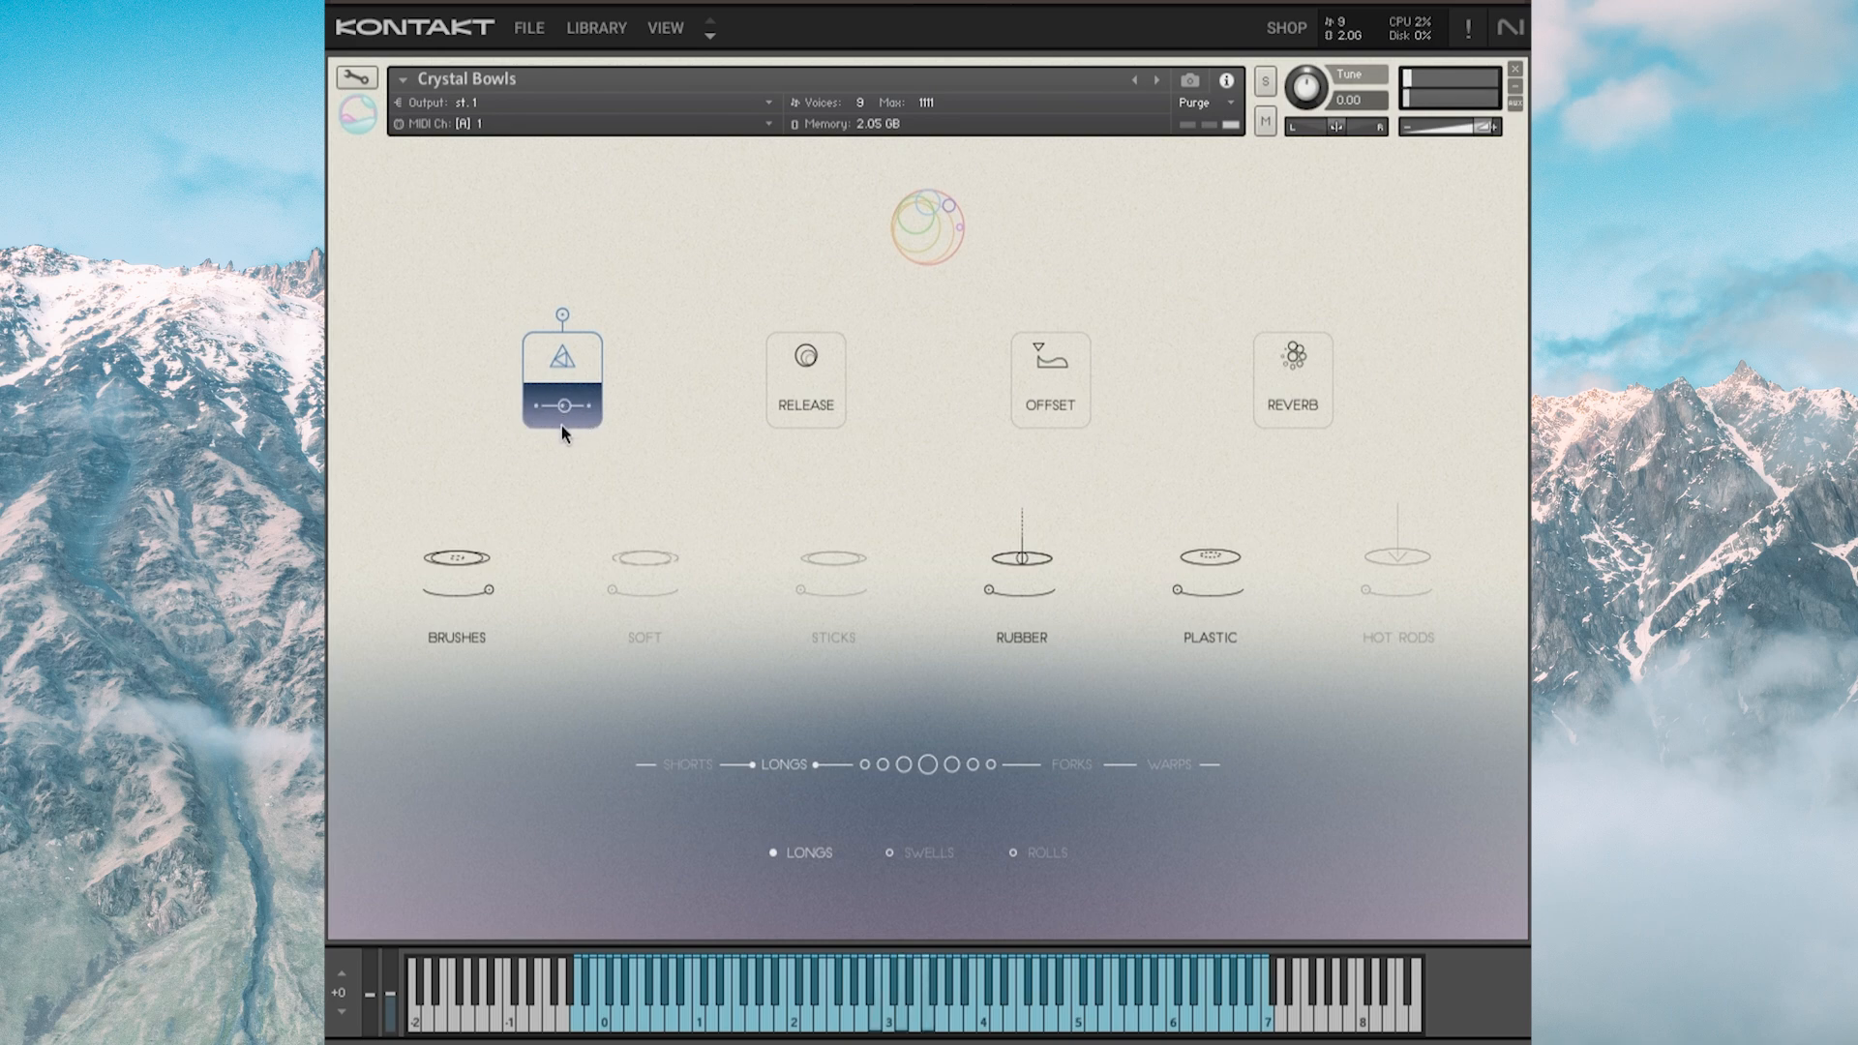
drag(560, 424, 561, 424)
drag(550, 404, 545, 407)
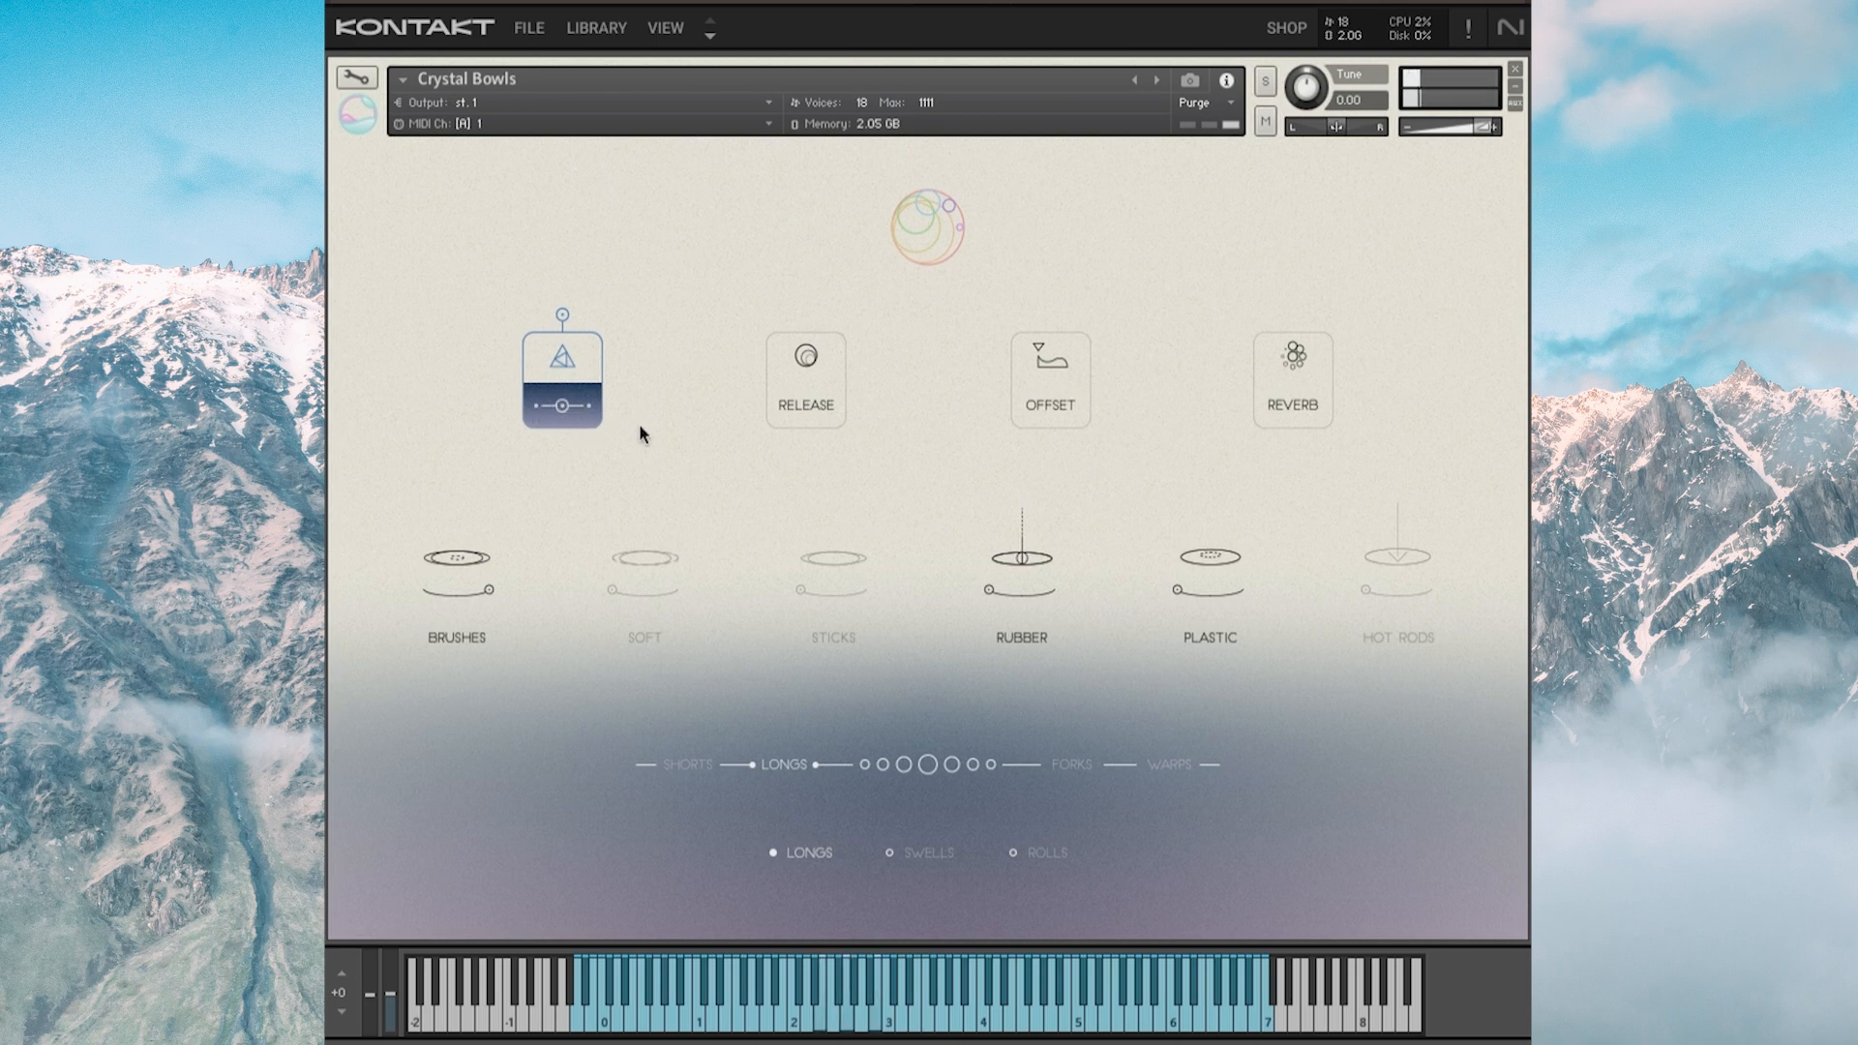
Lower the Release of the Longs articulation to its midpoint, and raise it to the maximum
click(804, 402)
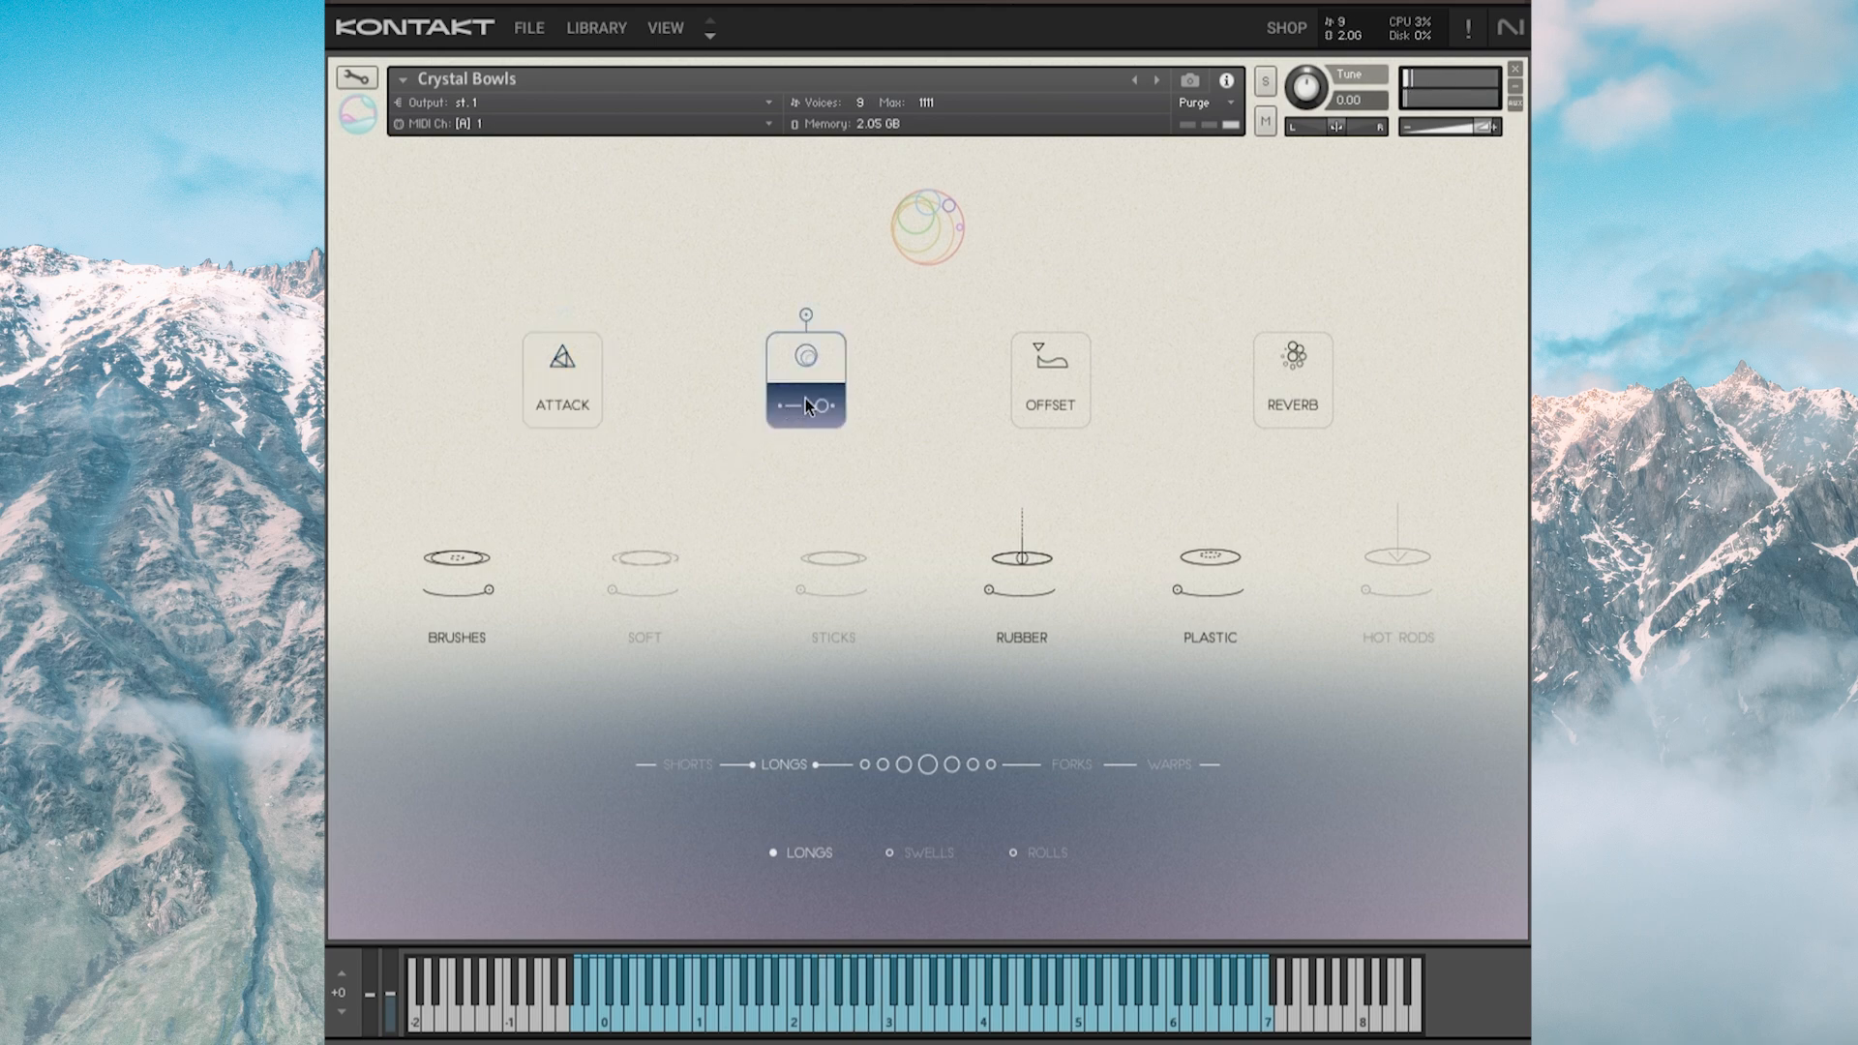
drag(814, 409, 807, 412)
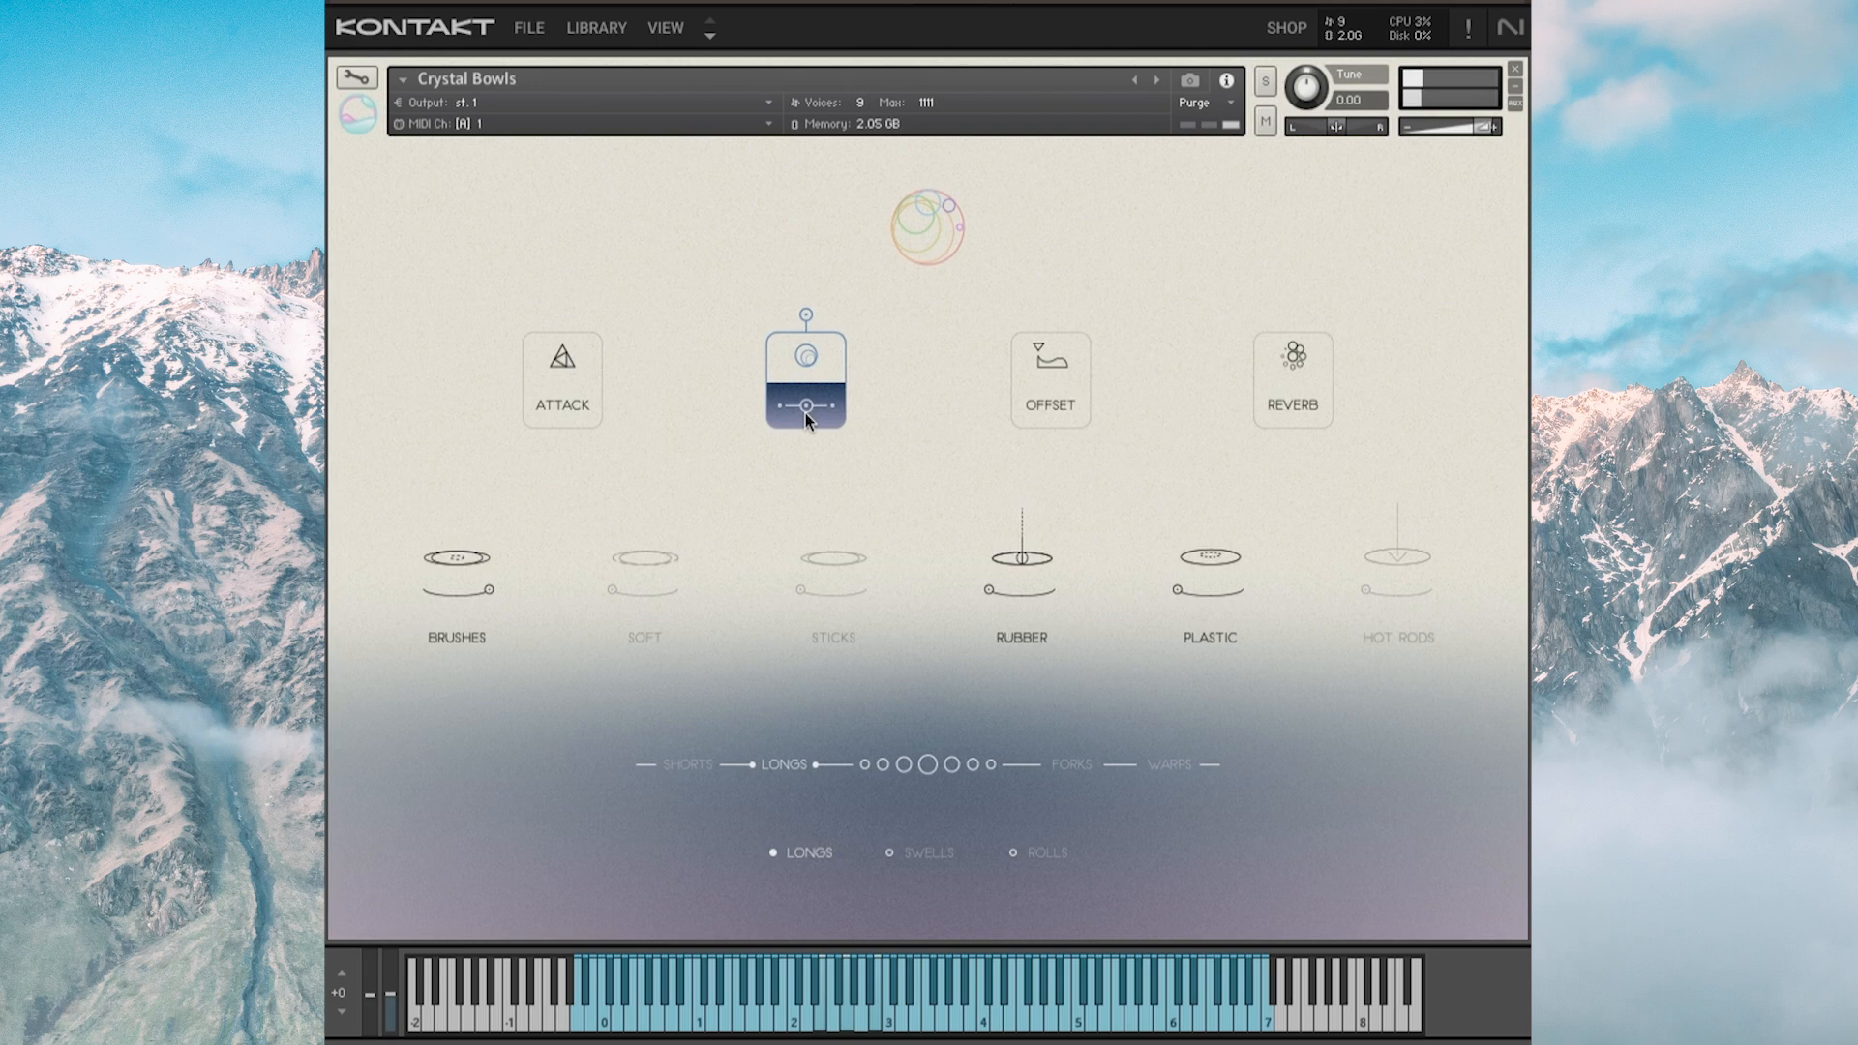
drag(796, 414, 821, 412)
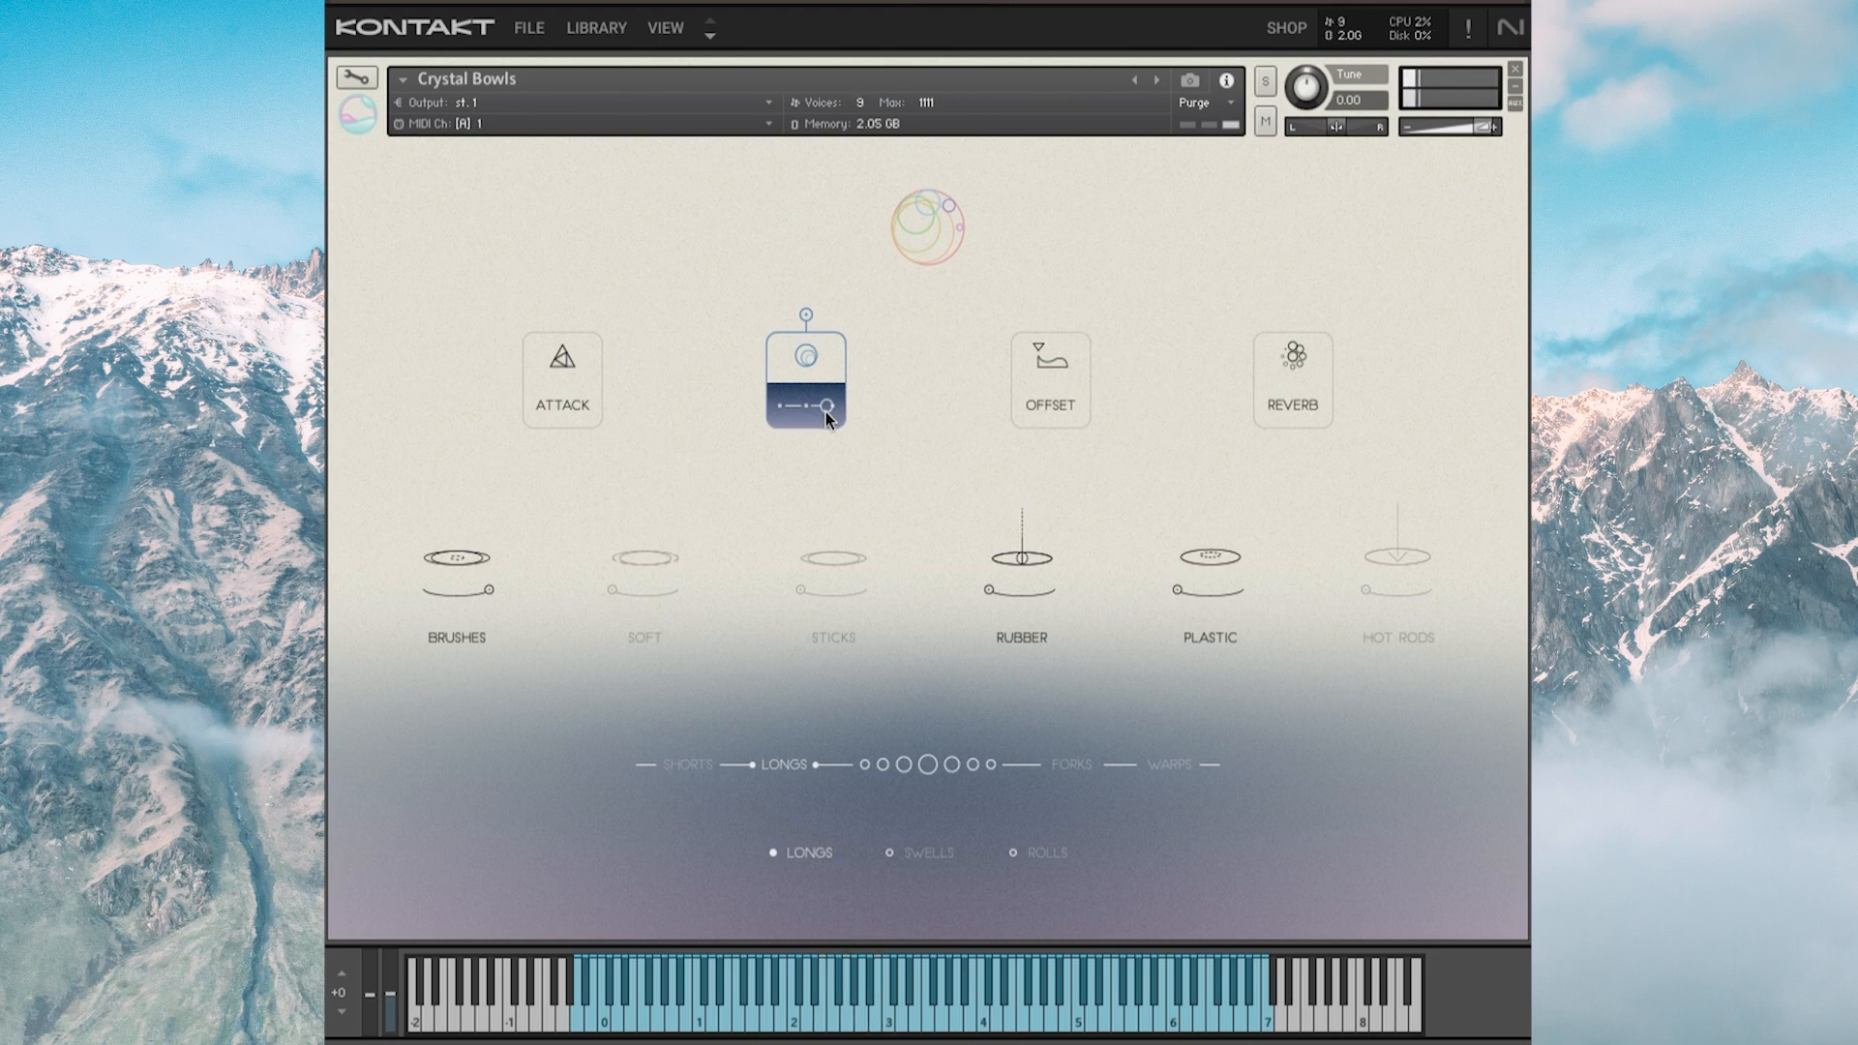
drag(827, 411, 833, 406)
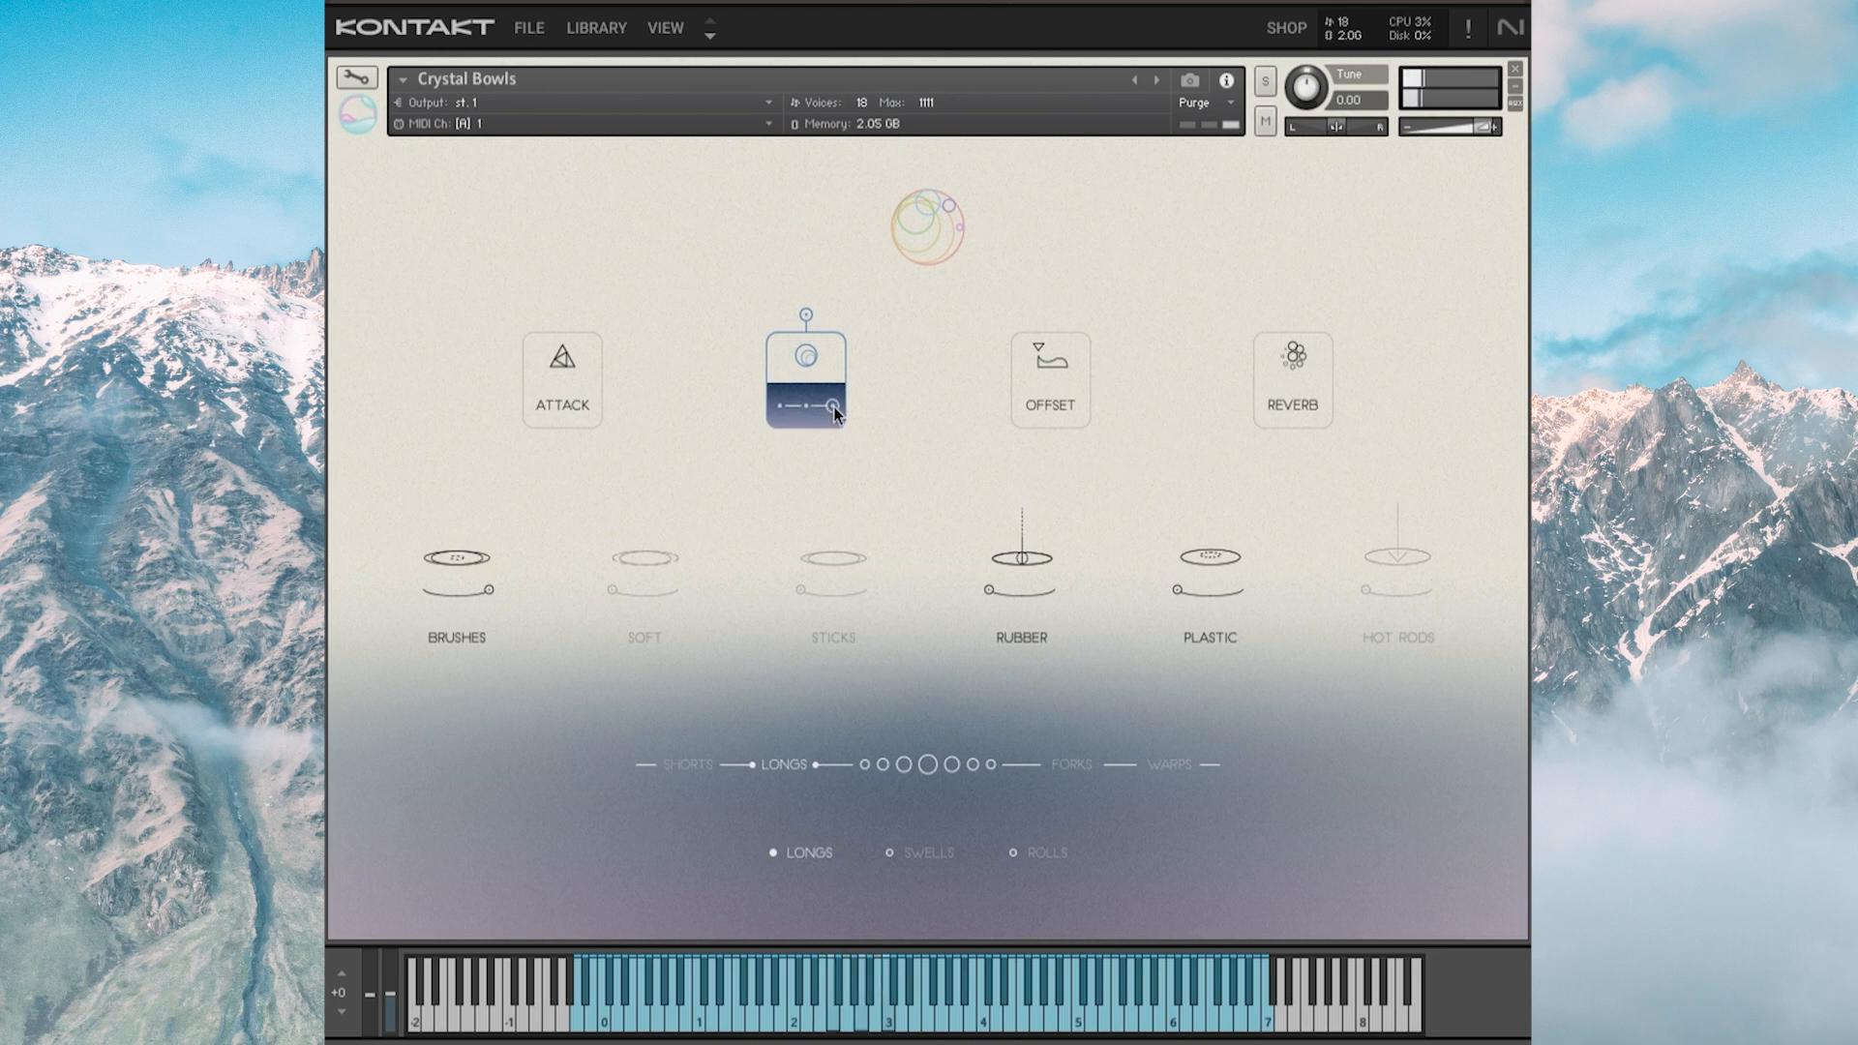
Toggle the Release control several times with its own switch
click(806, 312)
click(807, 312)
click(806, 313)
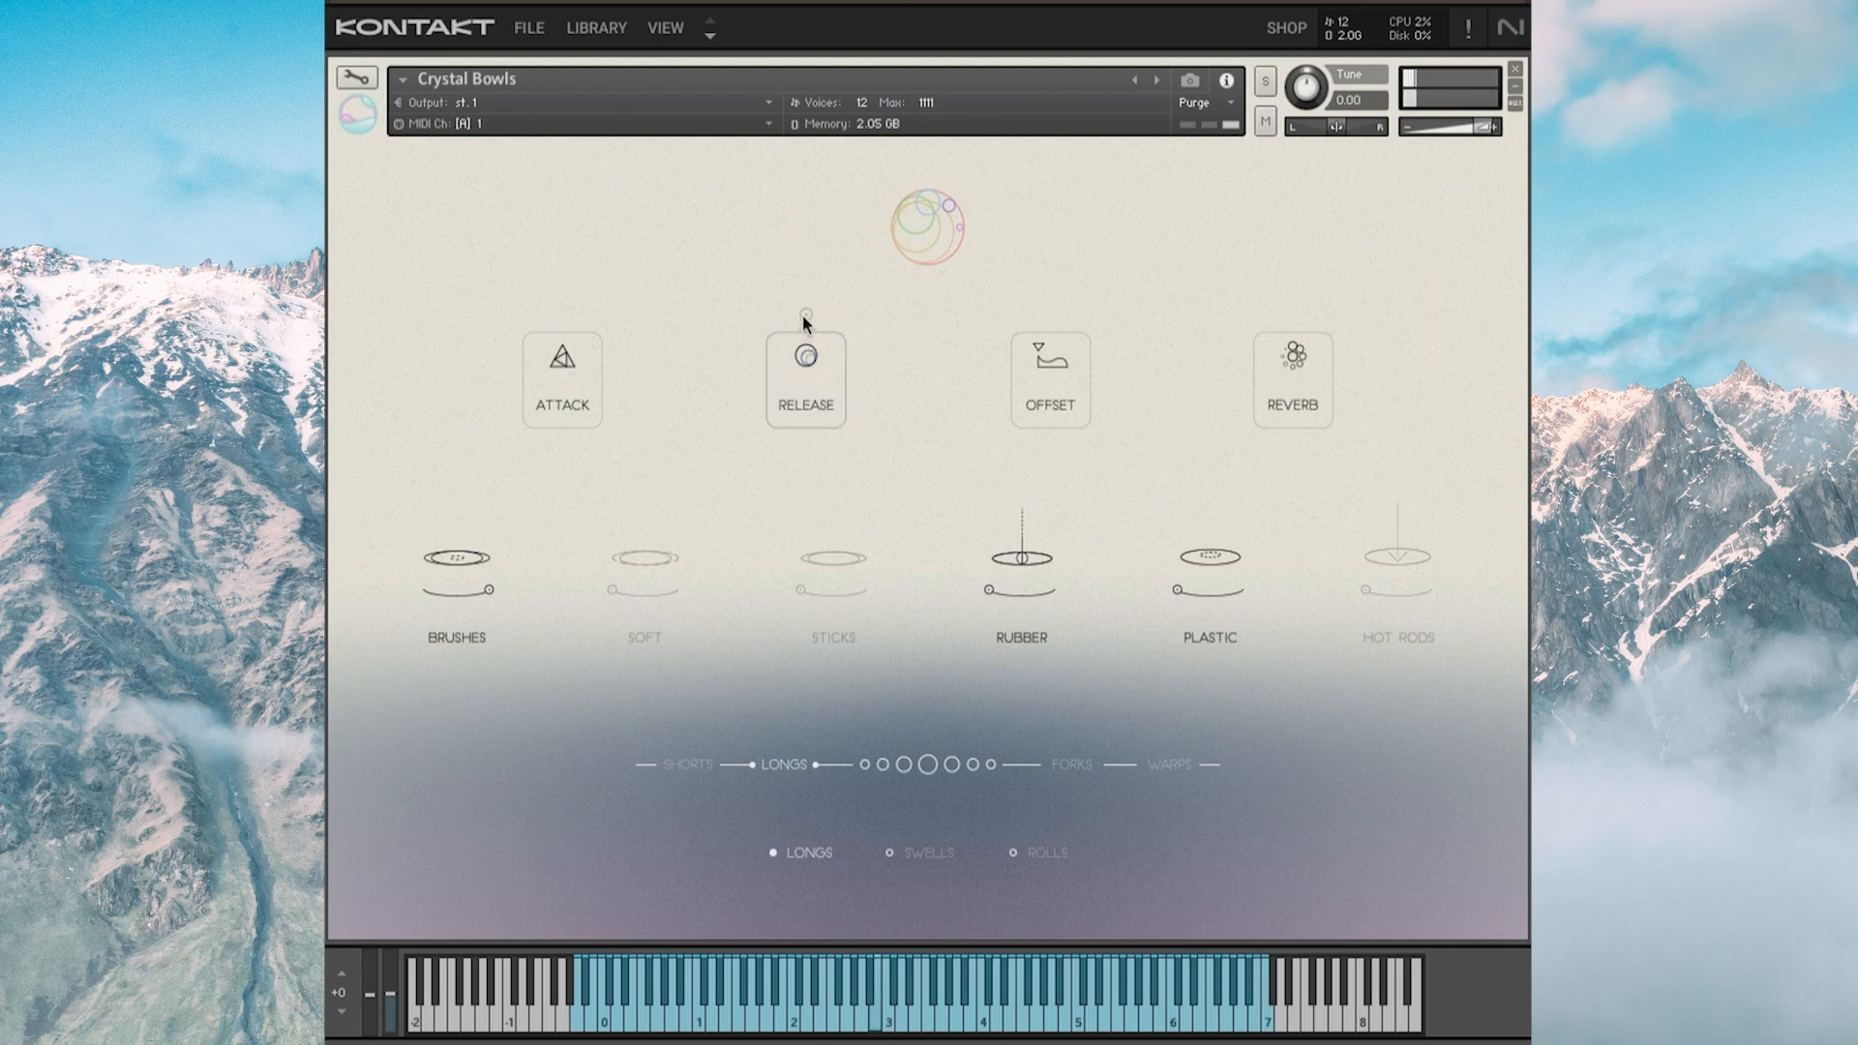
click(805, 314)
click(805, 312)
Toggle the Offset control several times and leave its slider open
click(1078, 384)
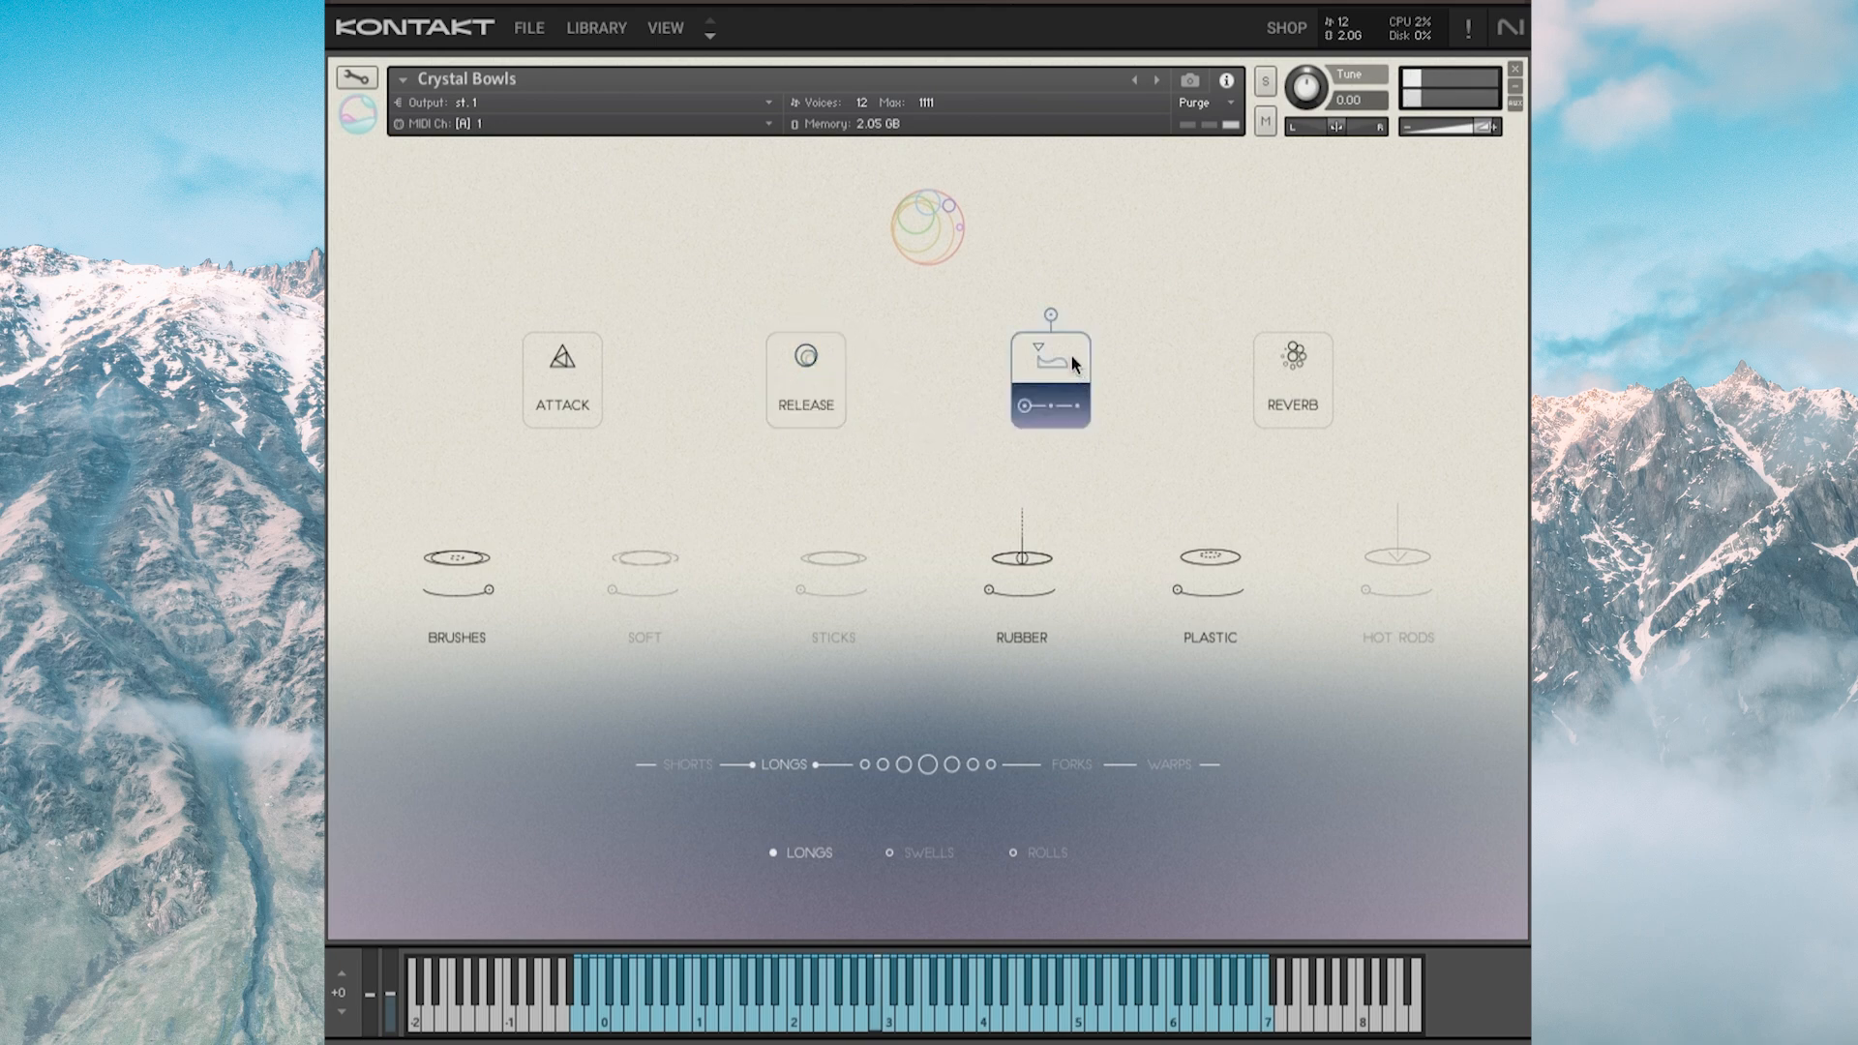
click(1041, 374)
click(1052, 324)
click(1049, 312)
click(1052, 337)
click(1050, 313)
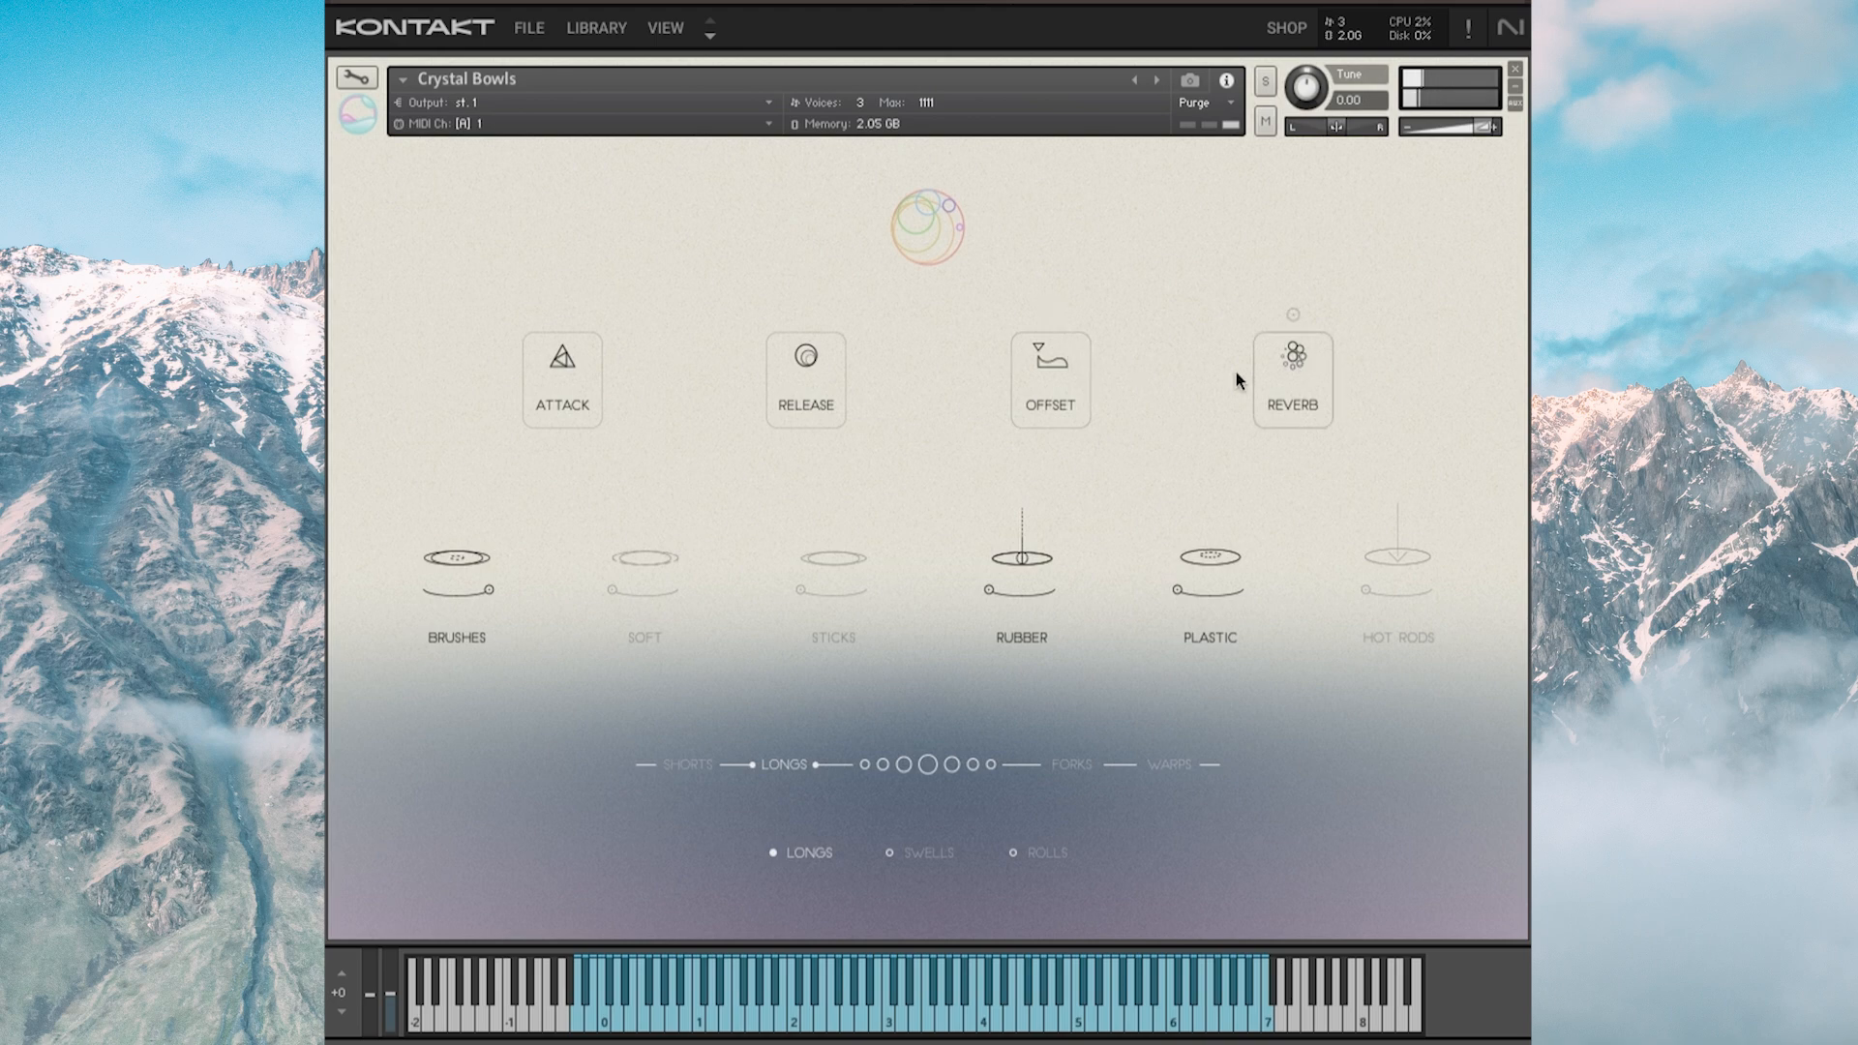
click(1050, 378)
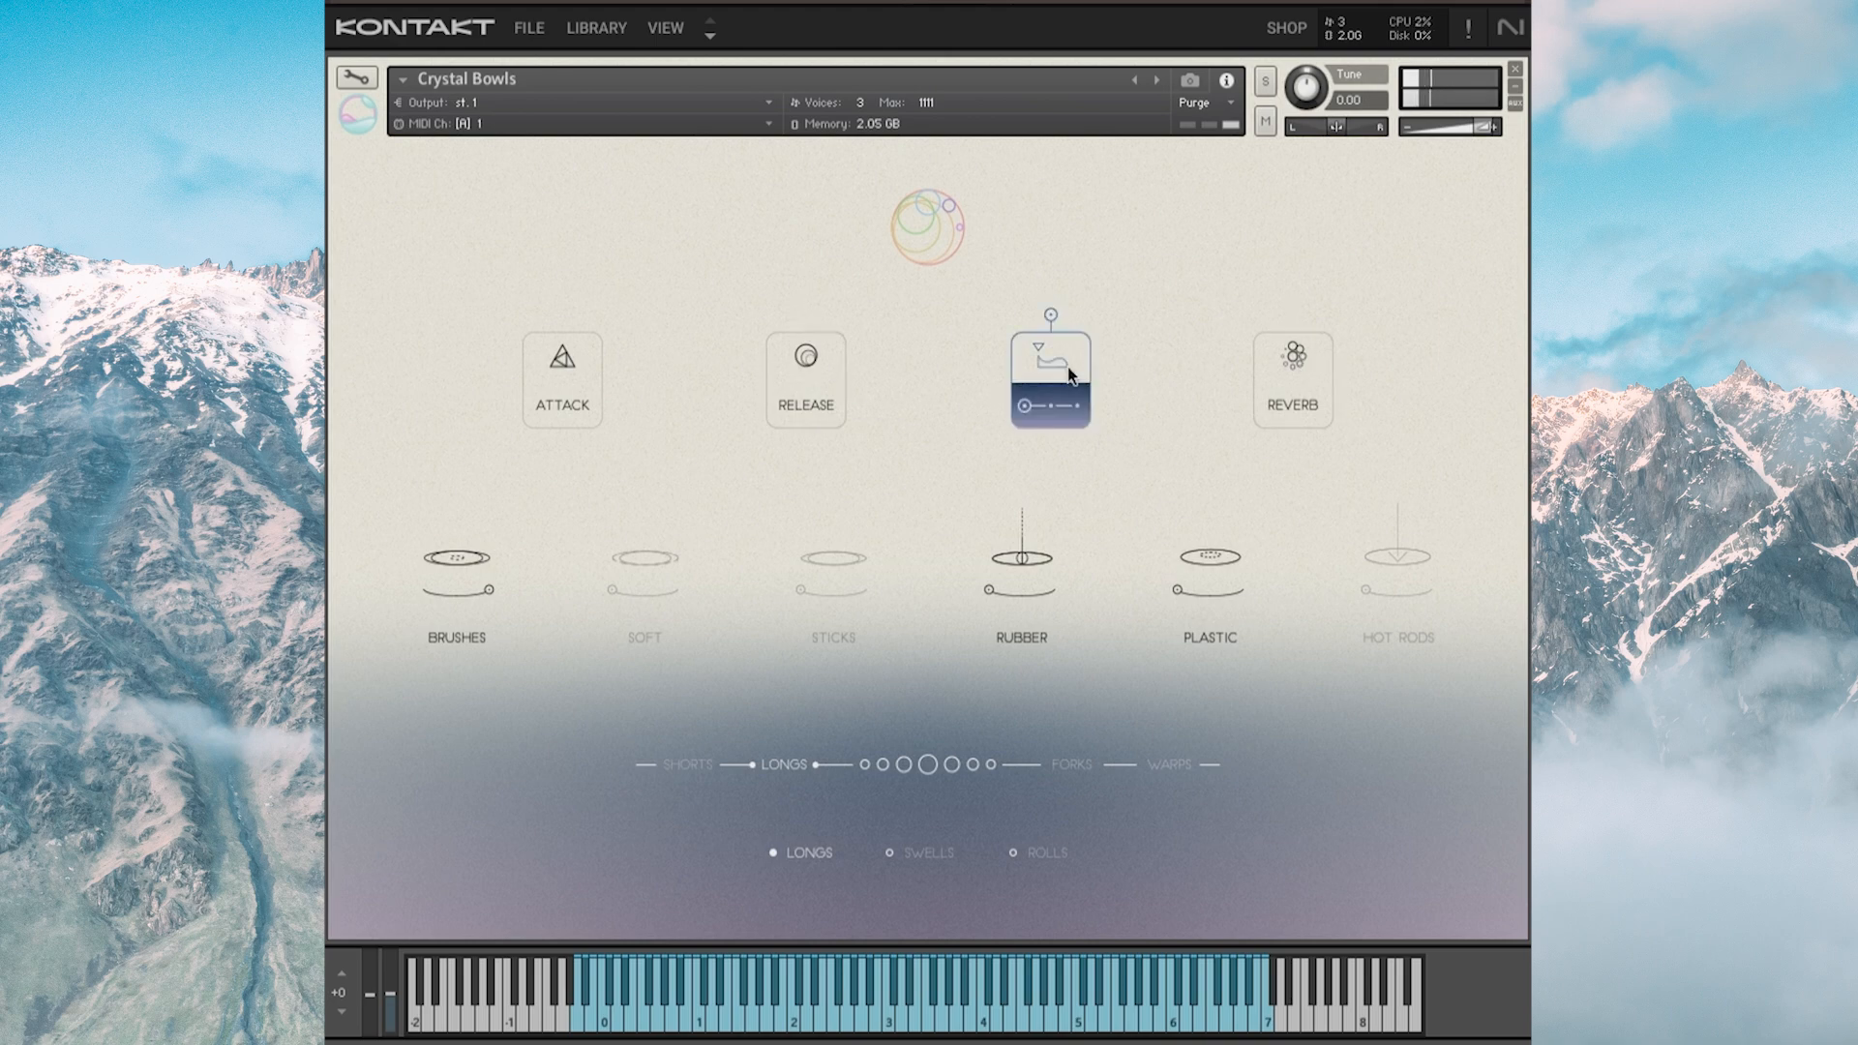
Reduce the Release to a little below its maximum and set the Offset slightly above its minimum
click(806, 361)
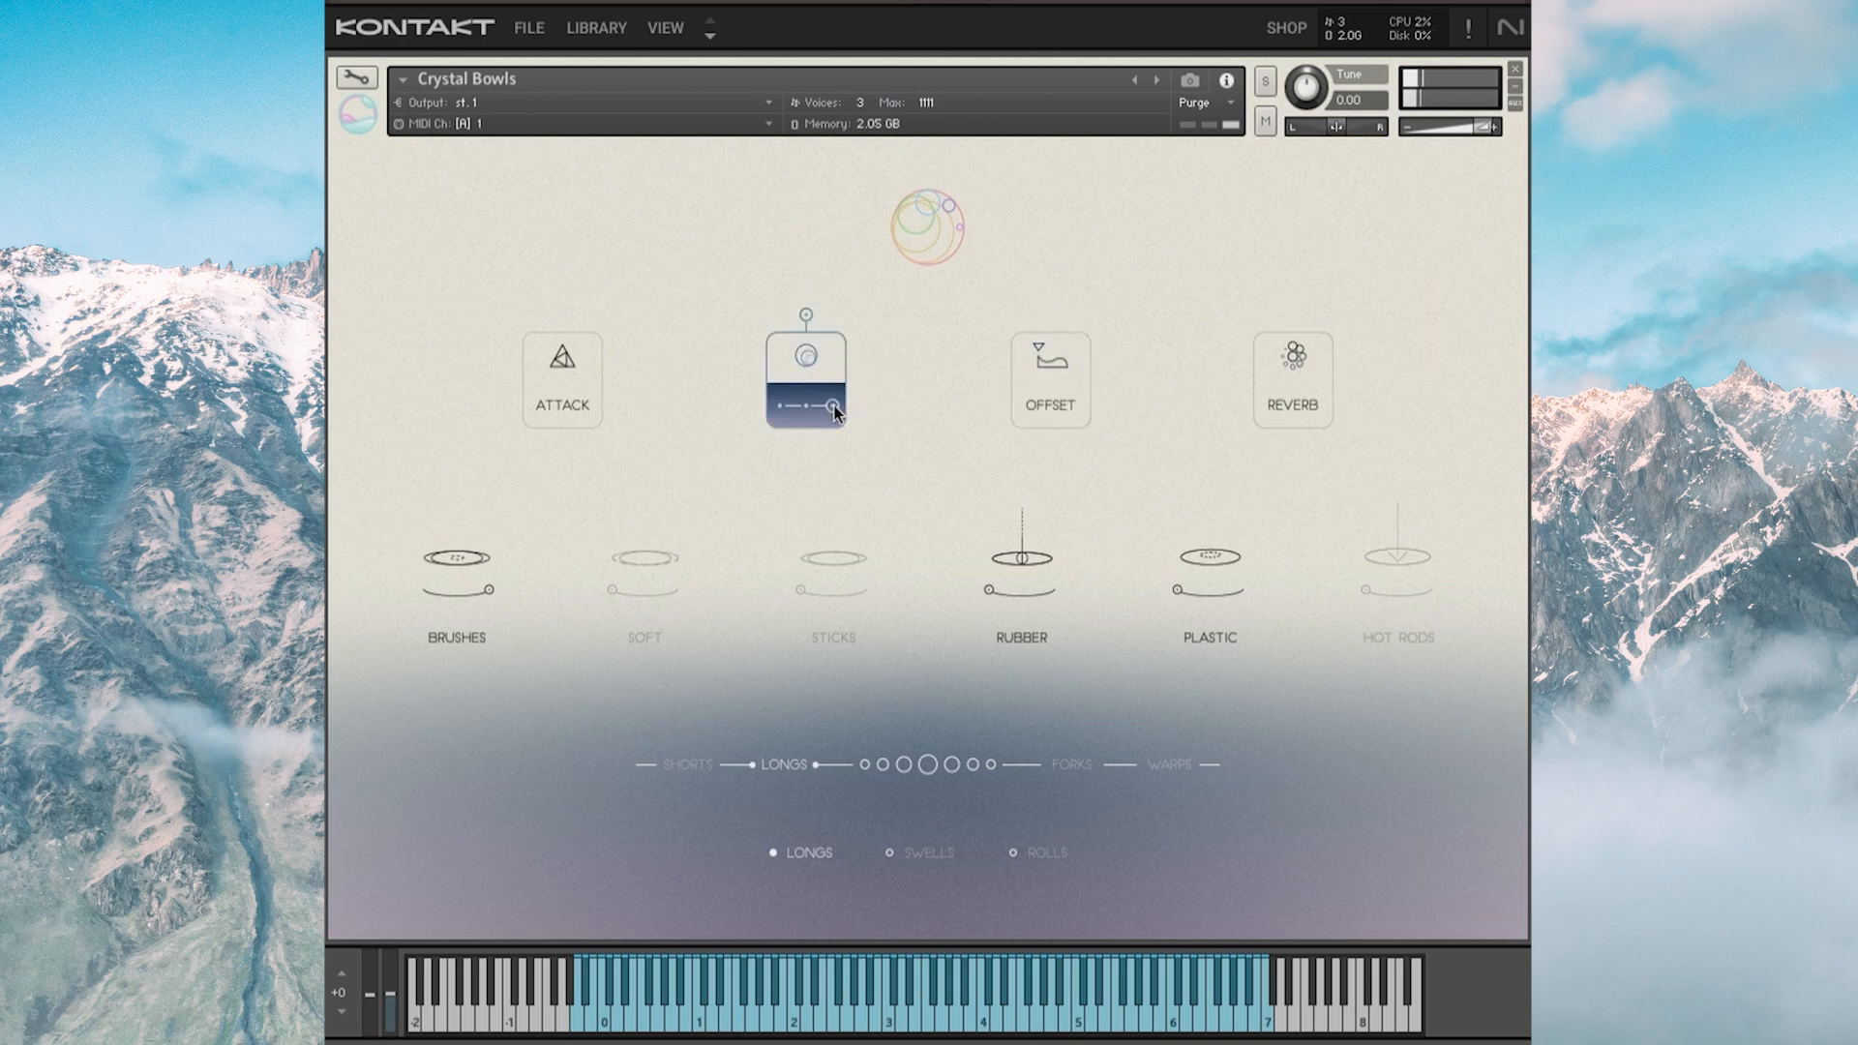
drag(826, 410, 819, 422)
click(1018, 392)
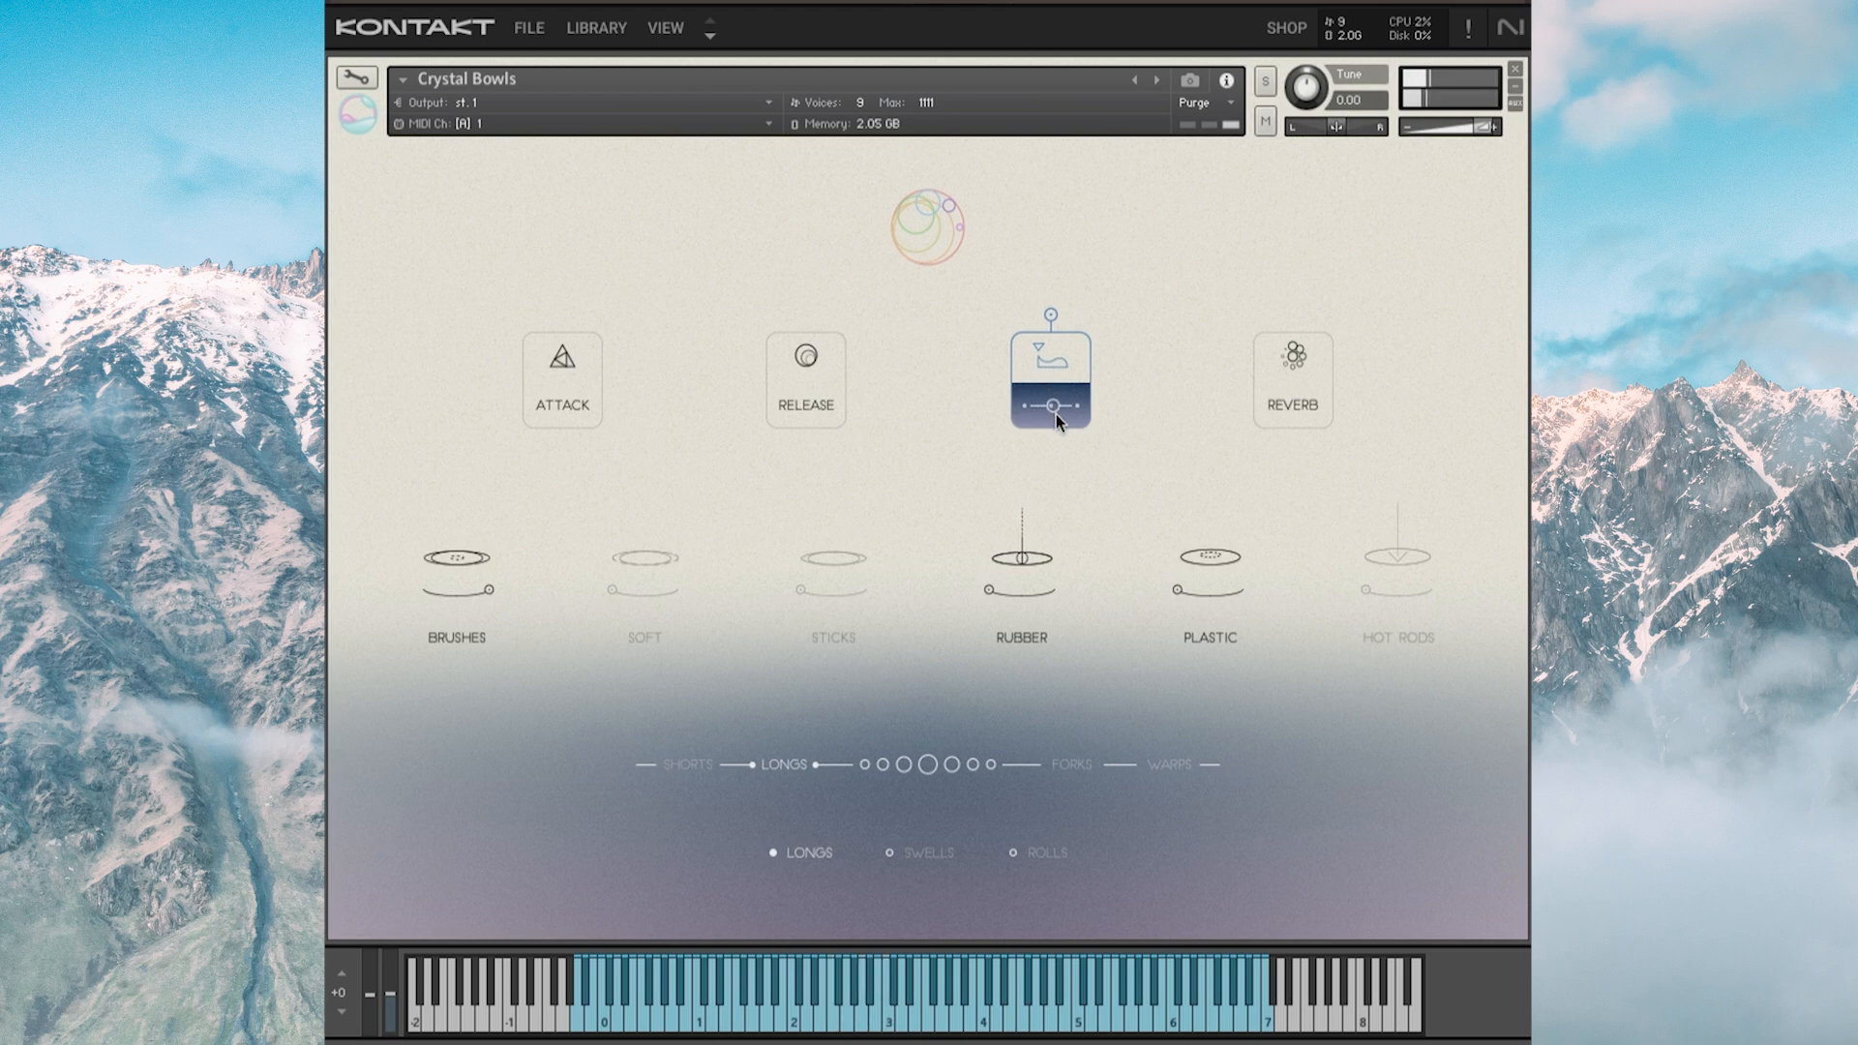
mouse_move(1053, 414)
mouse_down()
mouse_move(1076, 415)
mouse_move(1037, 415)
mouse_up()
Try the Reverb at about half amount and higher, and return it to its minimum
mouse_move(1281, 368)
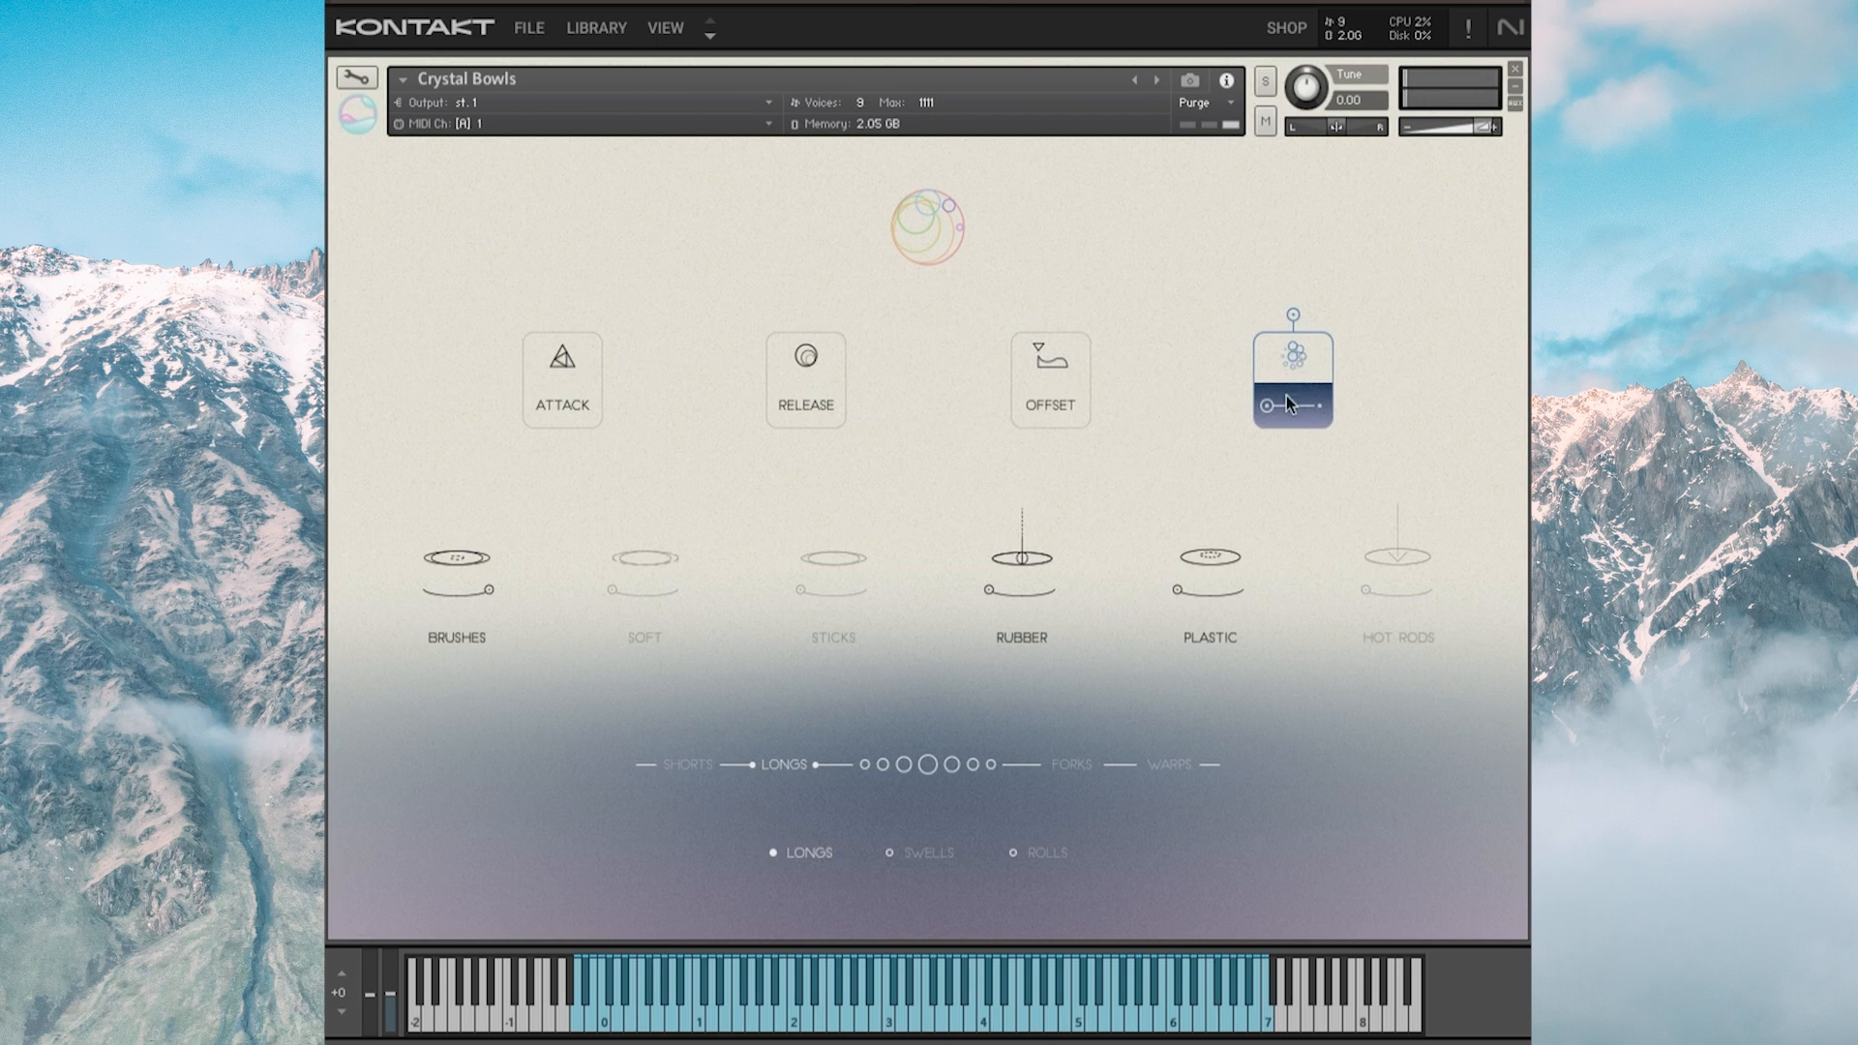
click(1297, 349)
drag(1279, 408, 1295, 409)
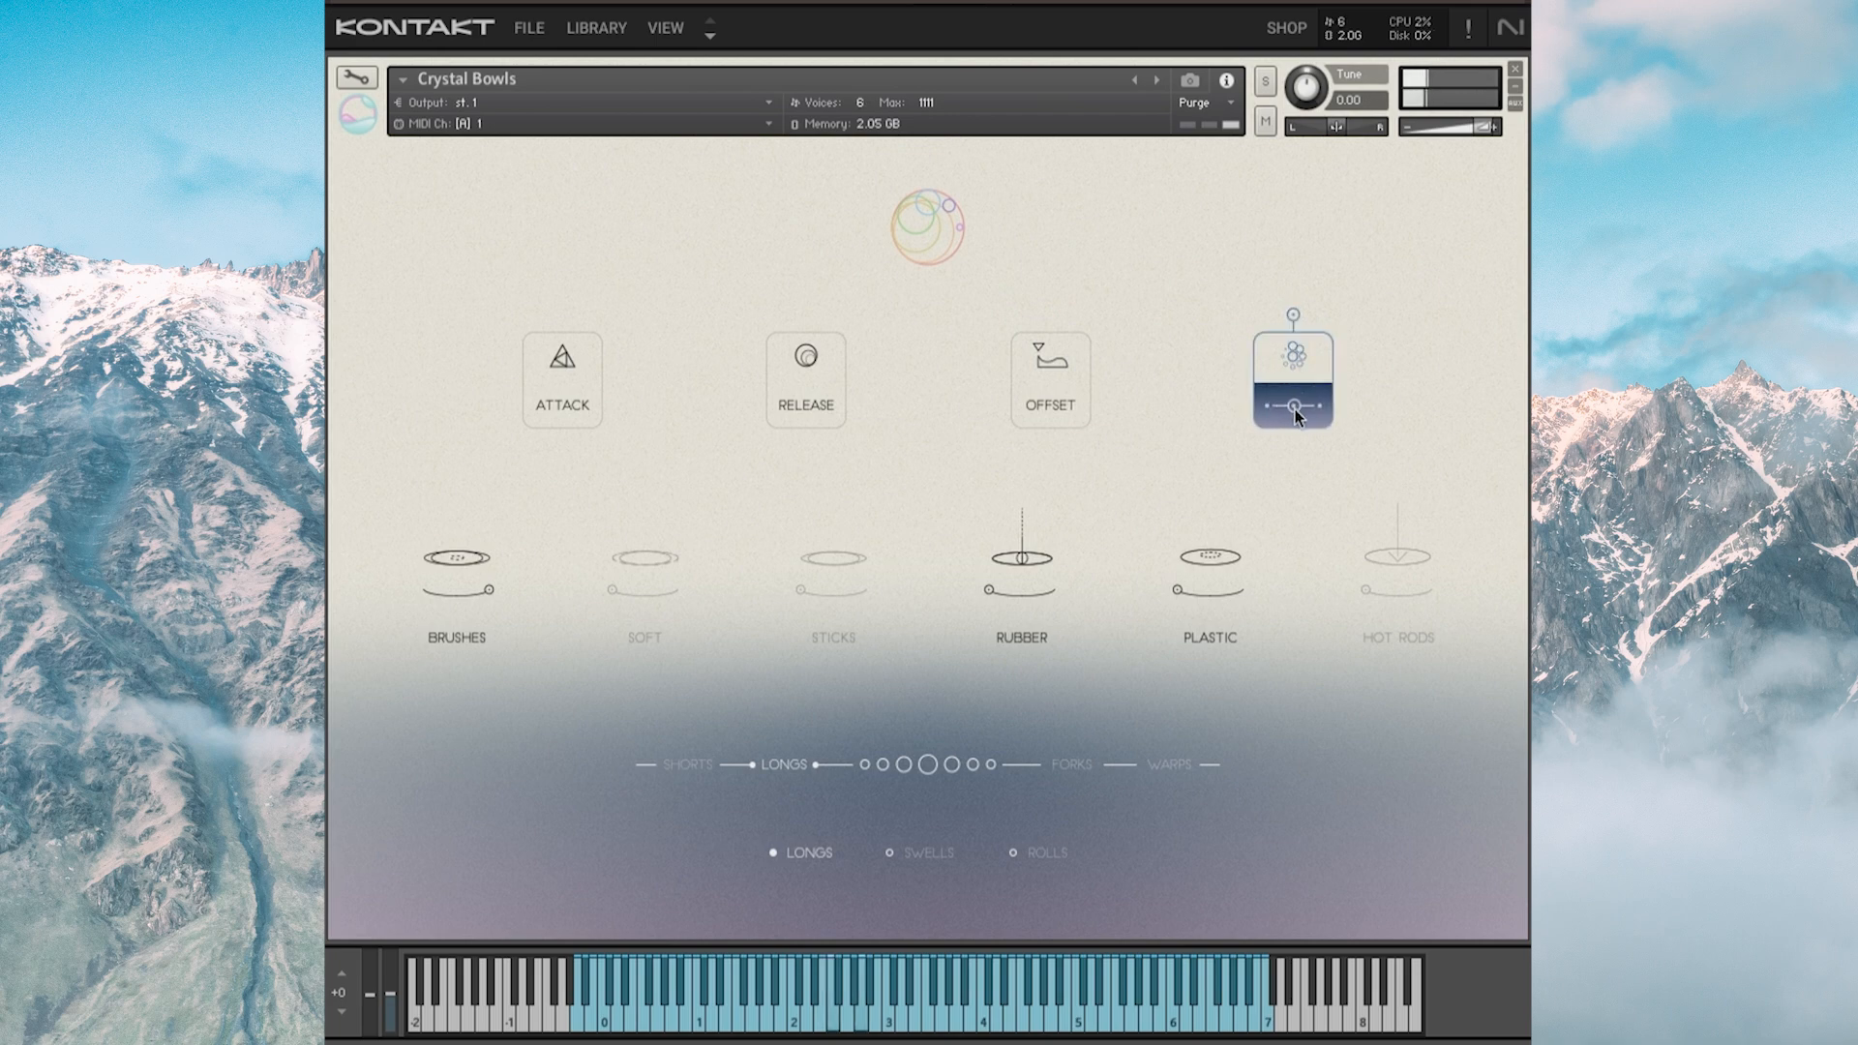
drag(1310, 404, 1094, 474)
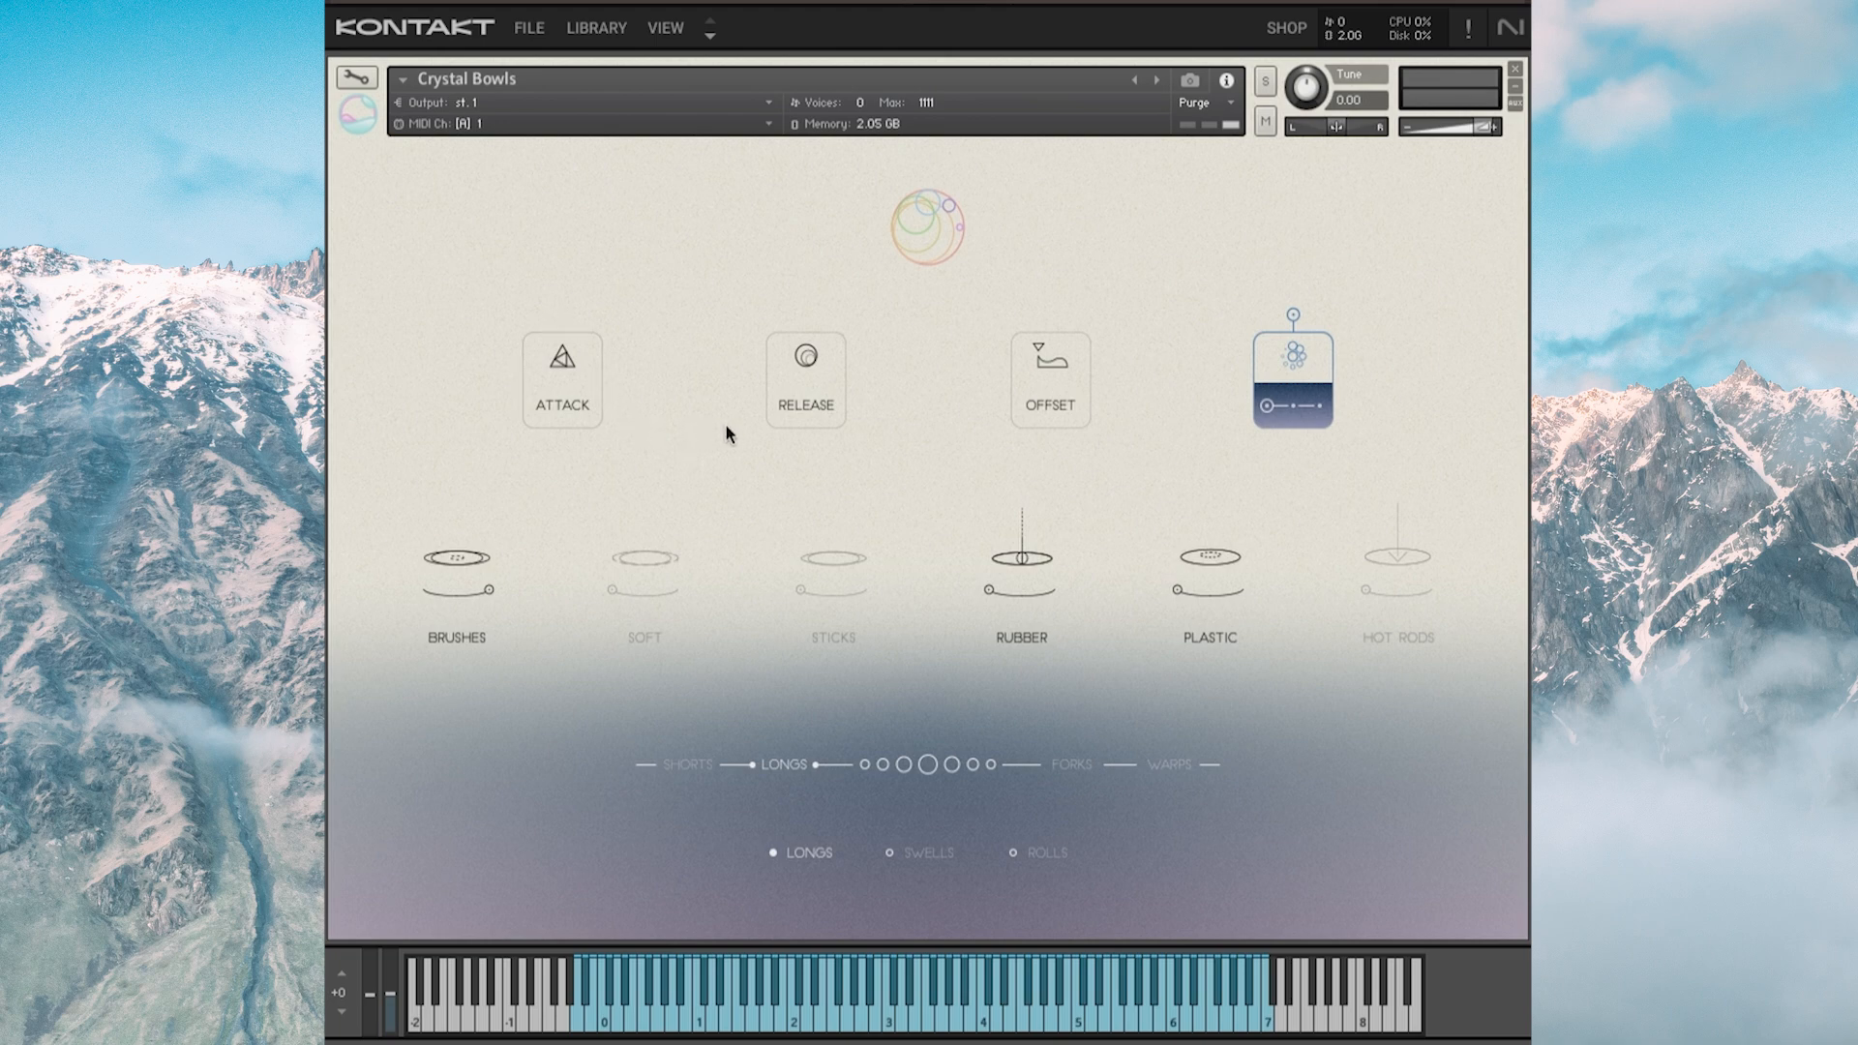
click(1051, 401)
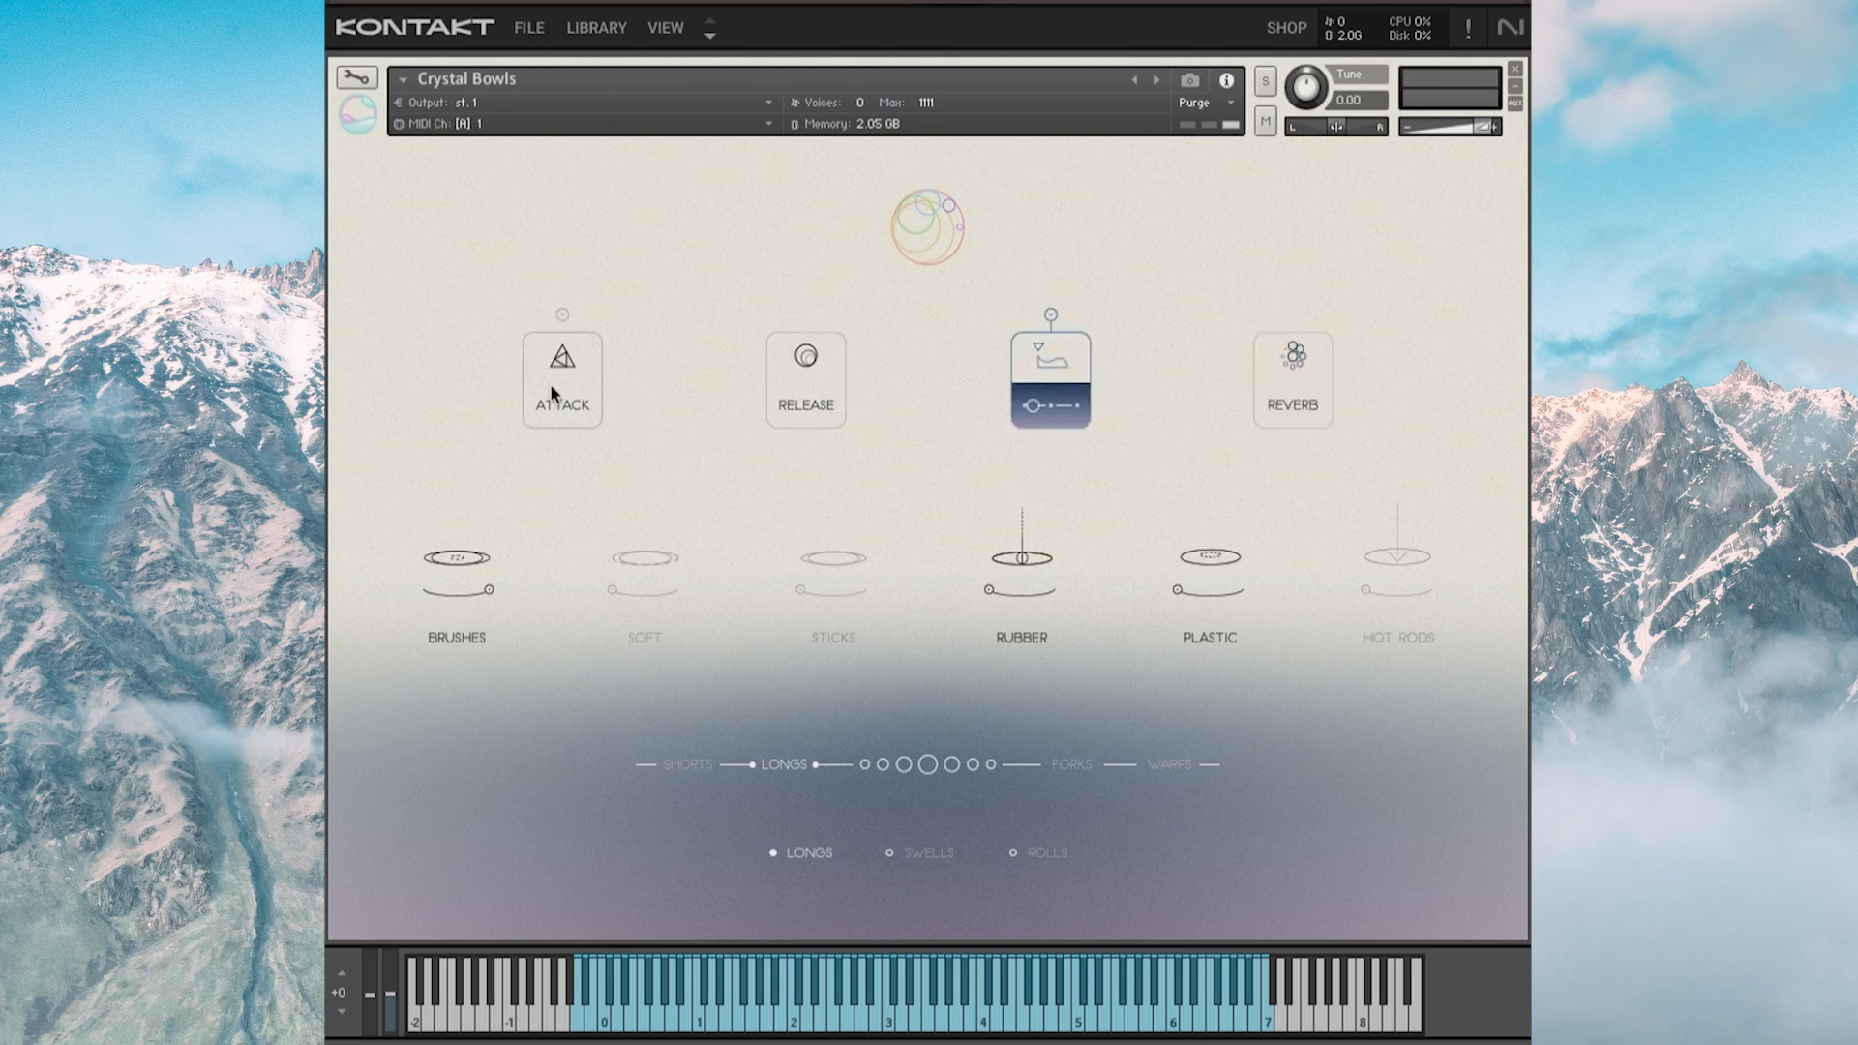
click(549, 383)
click(1060, 373)
click(770, 406)
click(1270, 371)
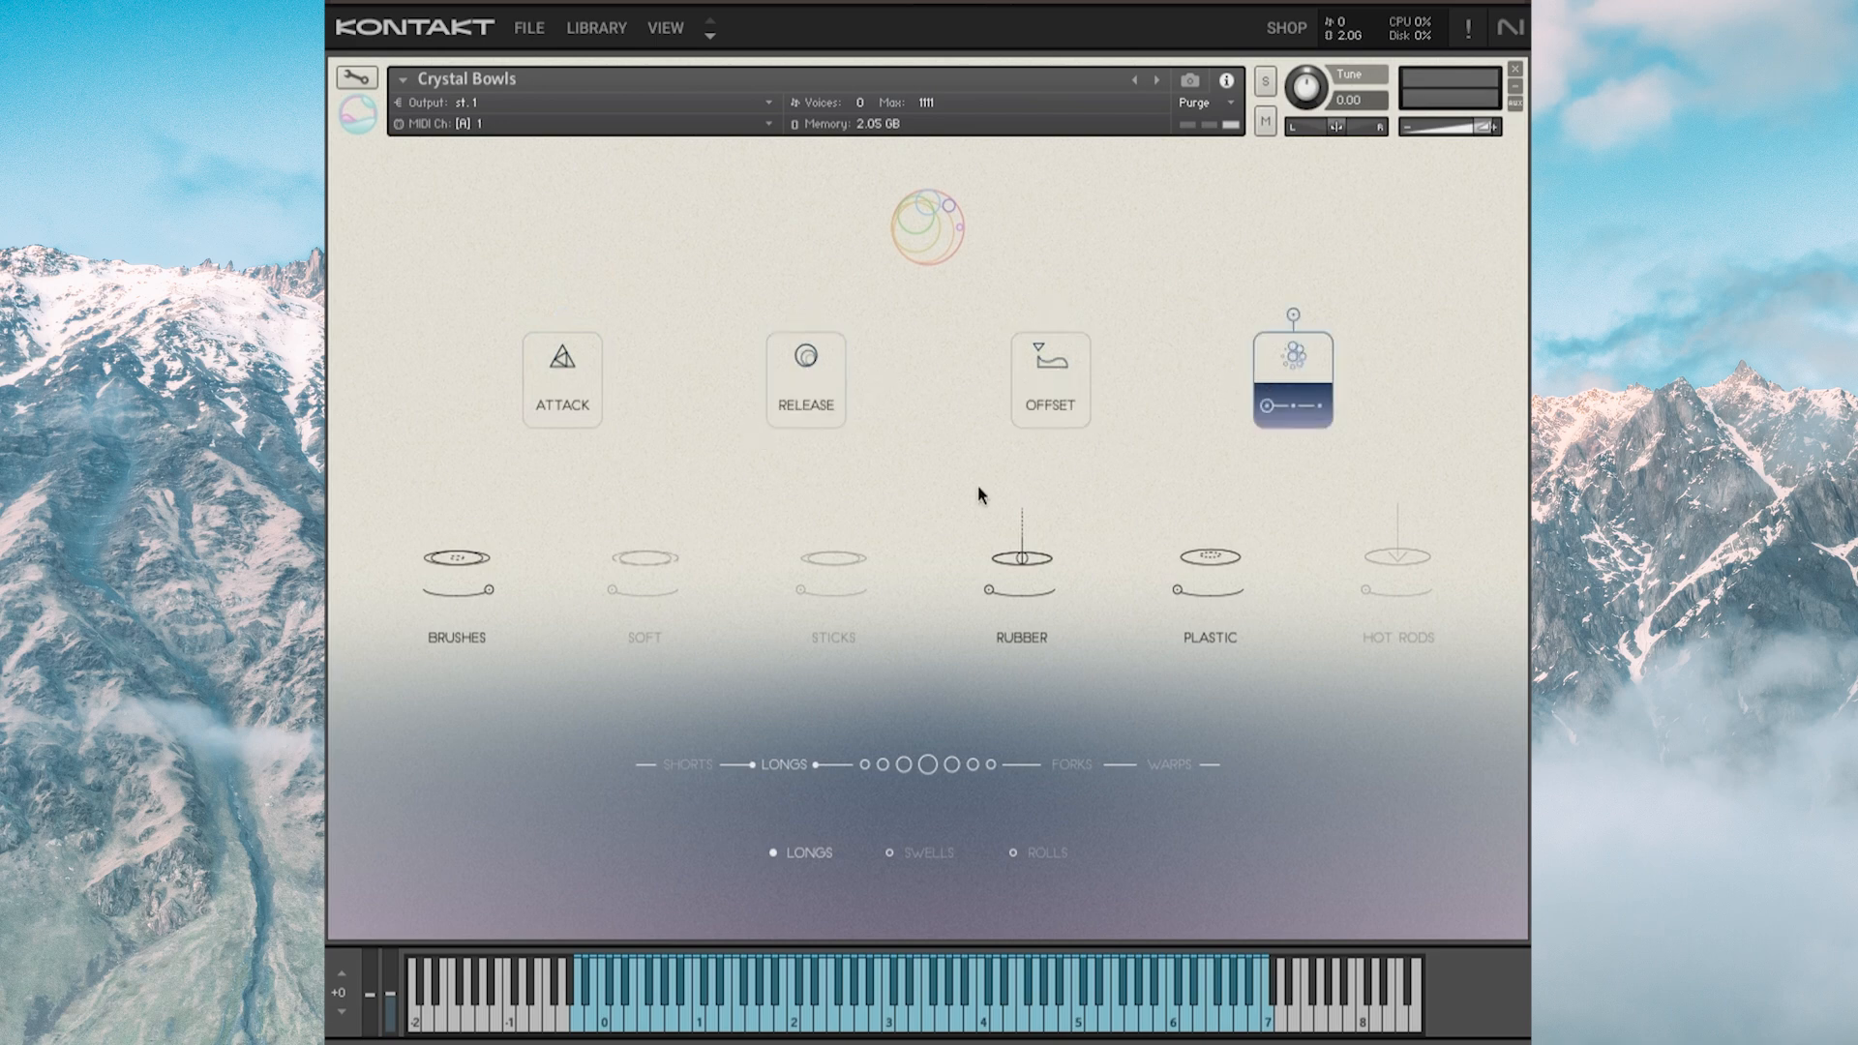
click(803, 399)
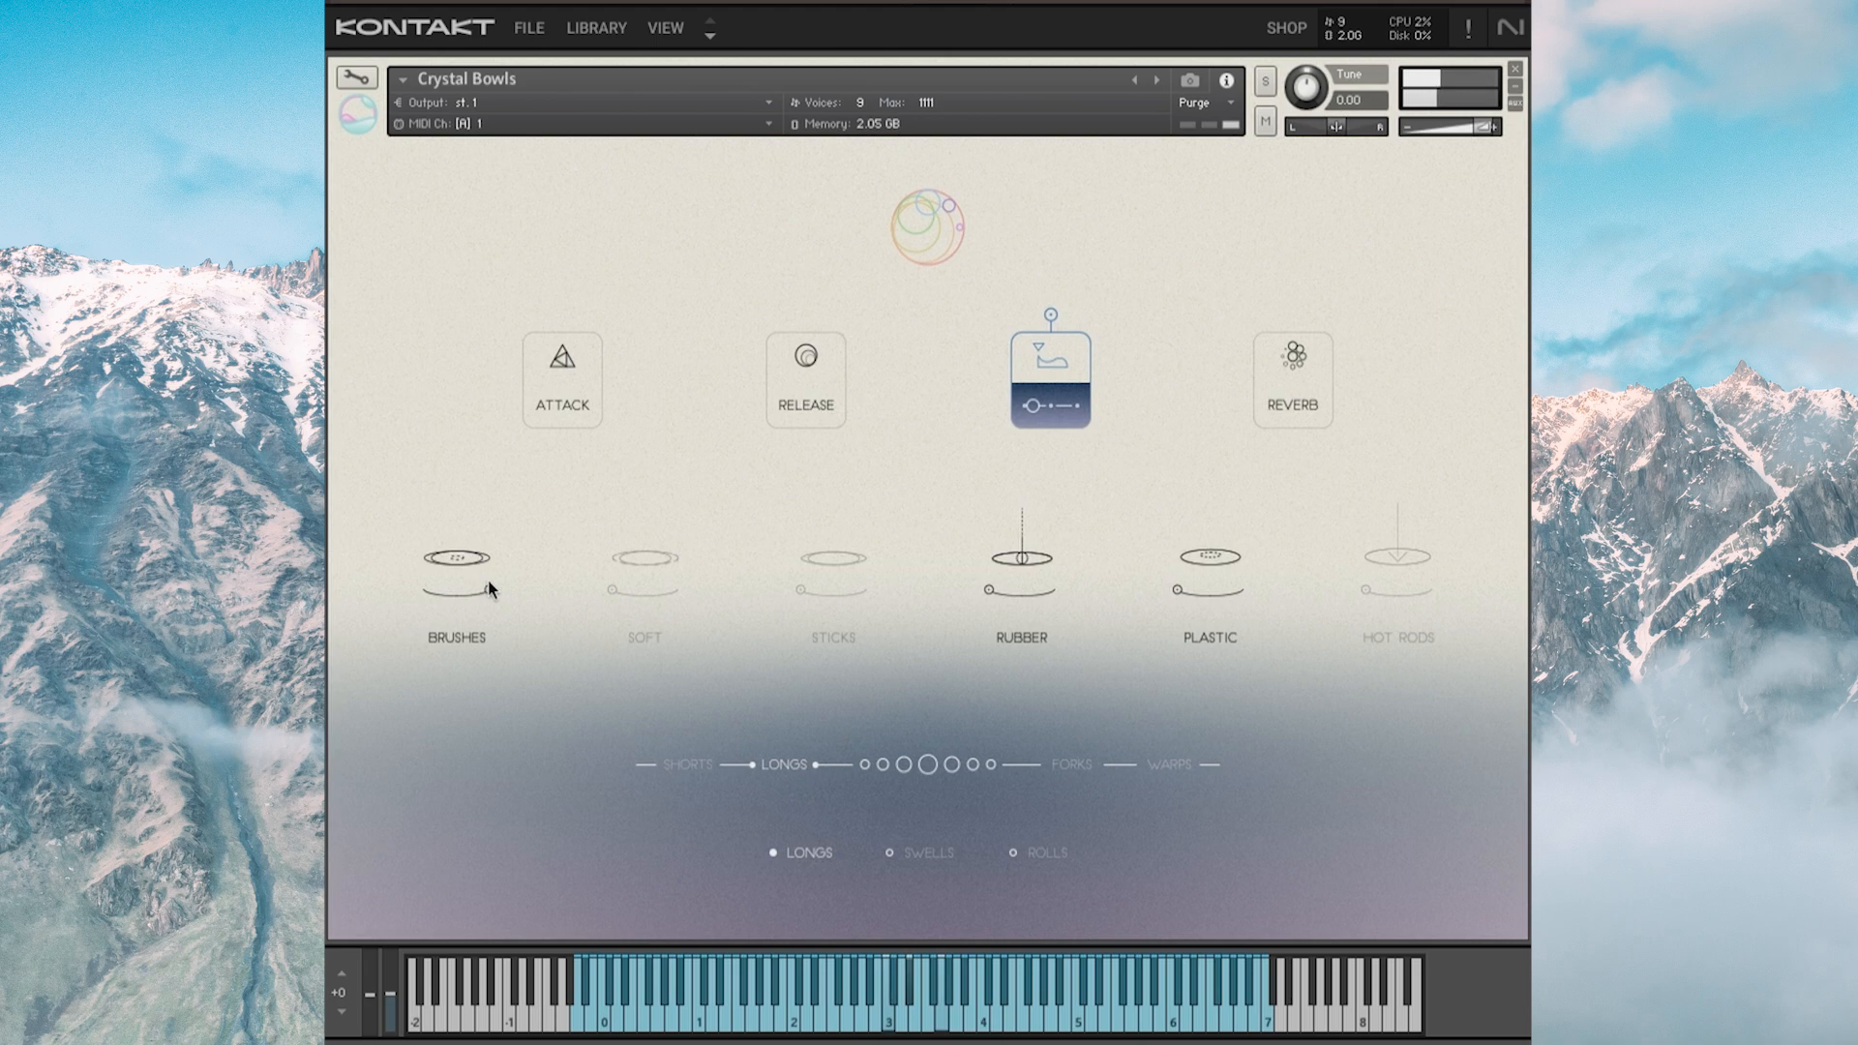
Lower the Brushes level to its minimum, and try a raised Rubber level before bringing Rubber back to its minimum
mouse_move(488, 582)
mouse_down()
mouse_move(395, 588)
mouse_move(428, 836)
mouse_up()
drag(1022, 557, 1048, 467)
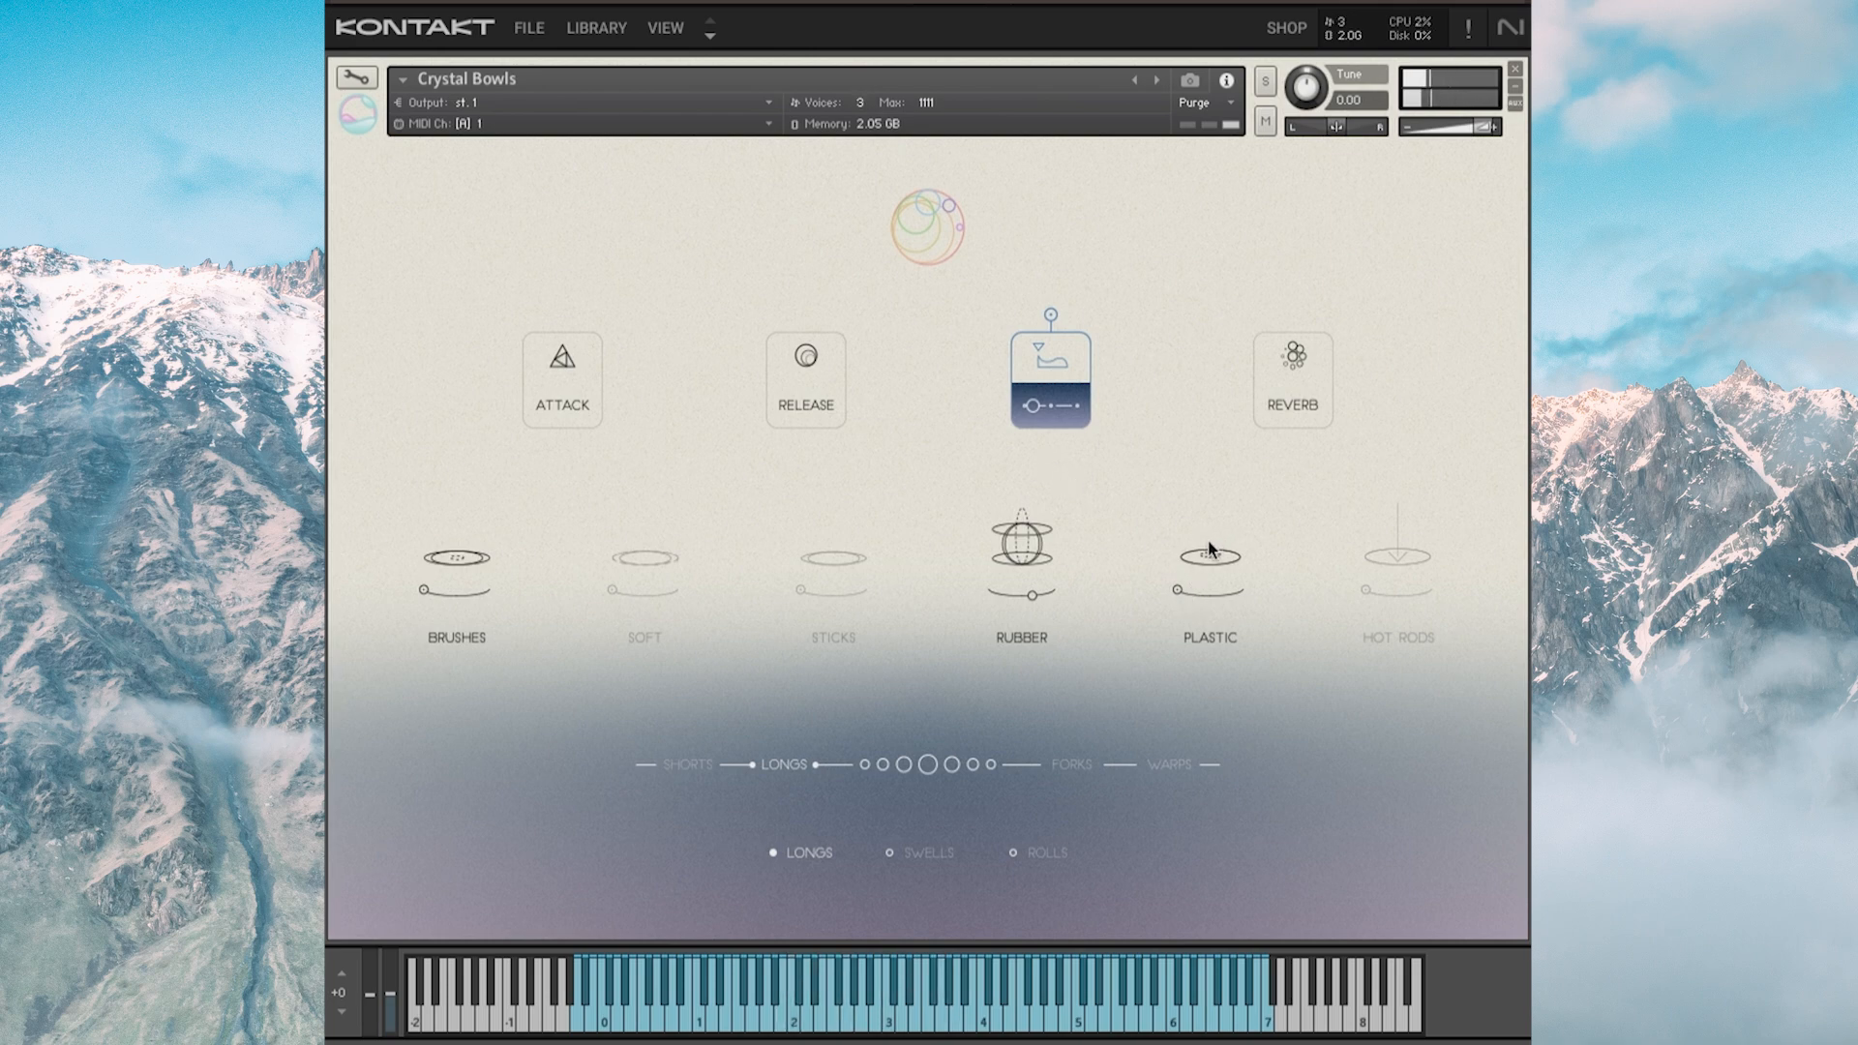
drag(1028, 593, 970, 809)
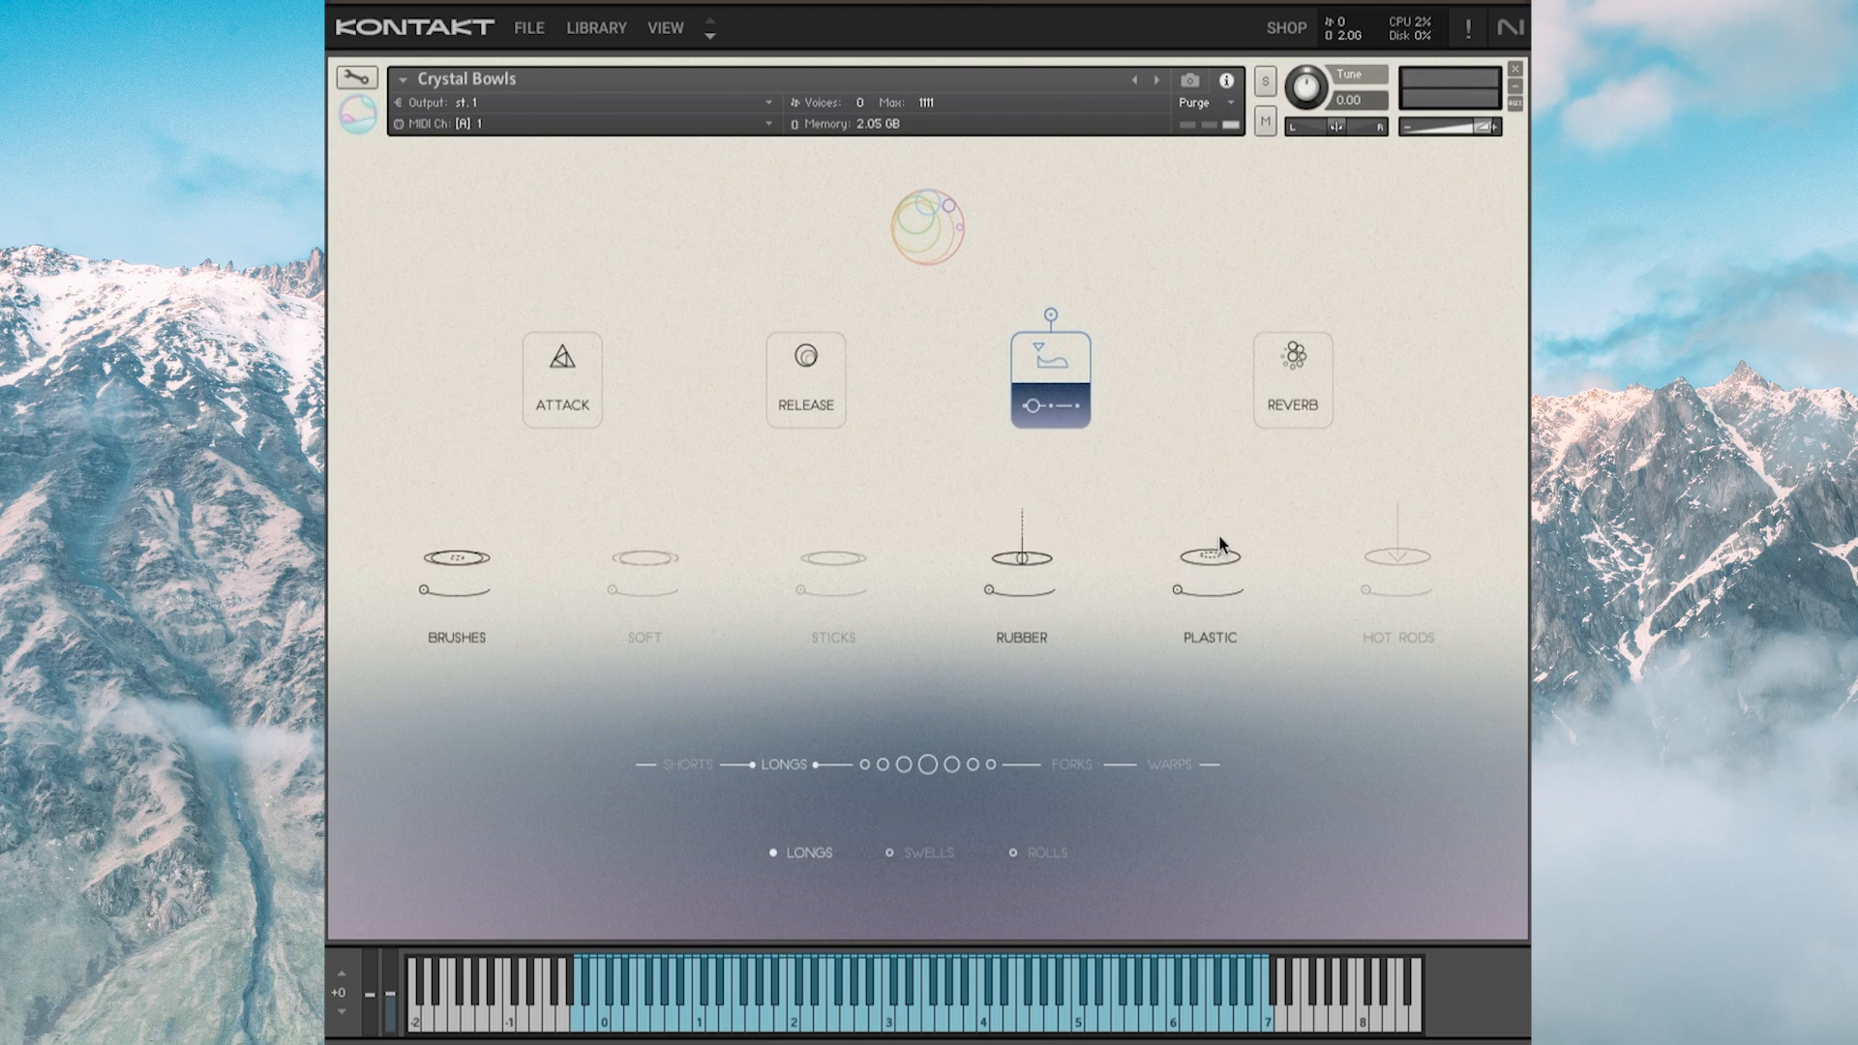
Raise the Plastic level past its midpoint and the Brushes level to slightly above its midpoint
drag(1158, 608, 1221, 477)
drag(428, 595, 523, 508)
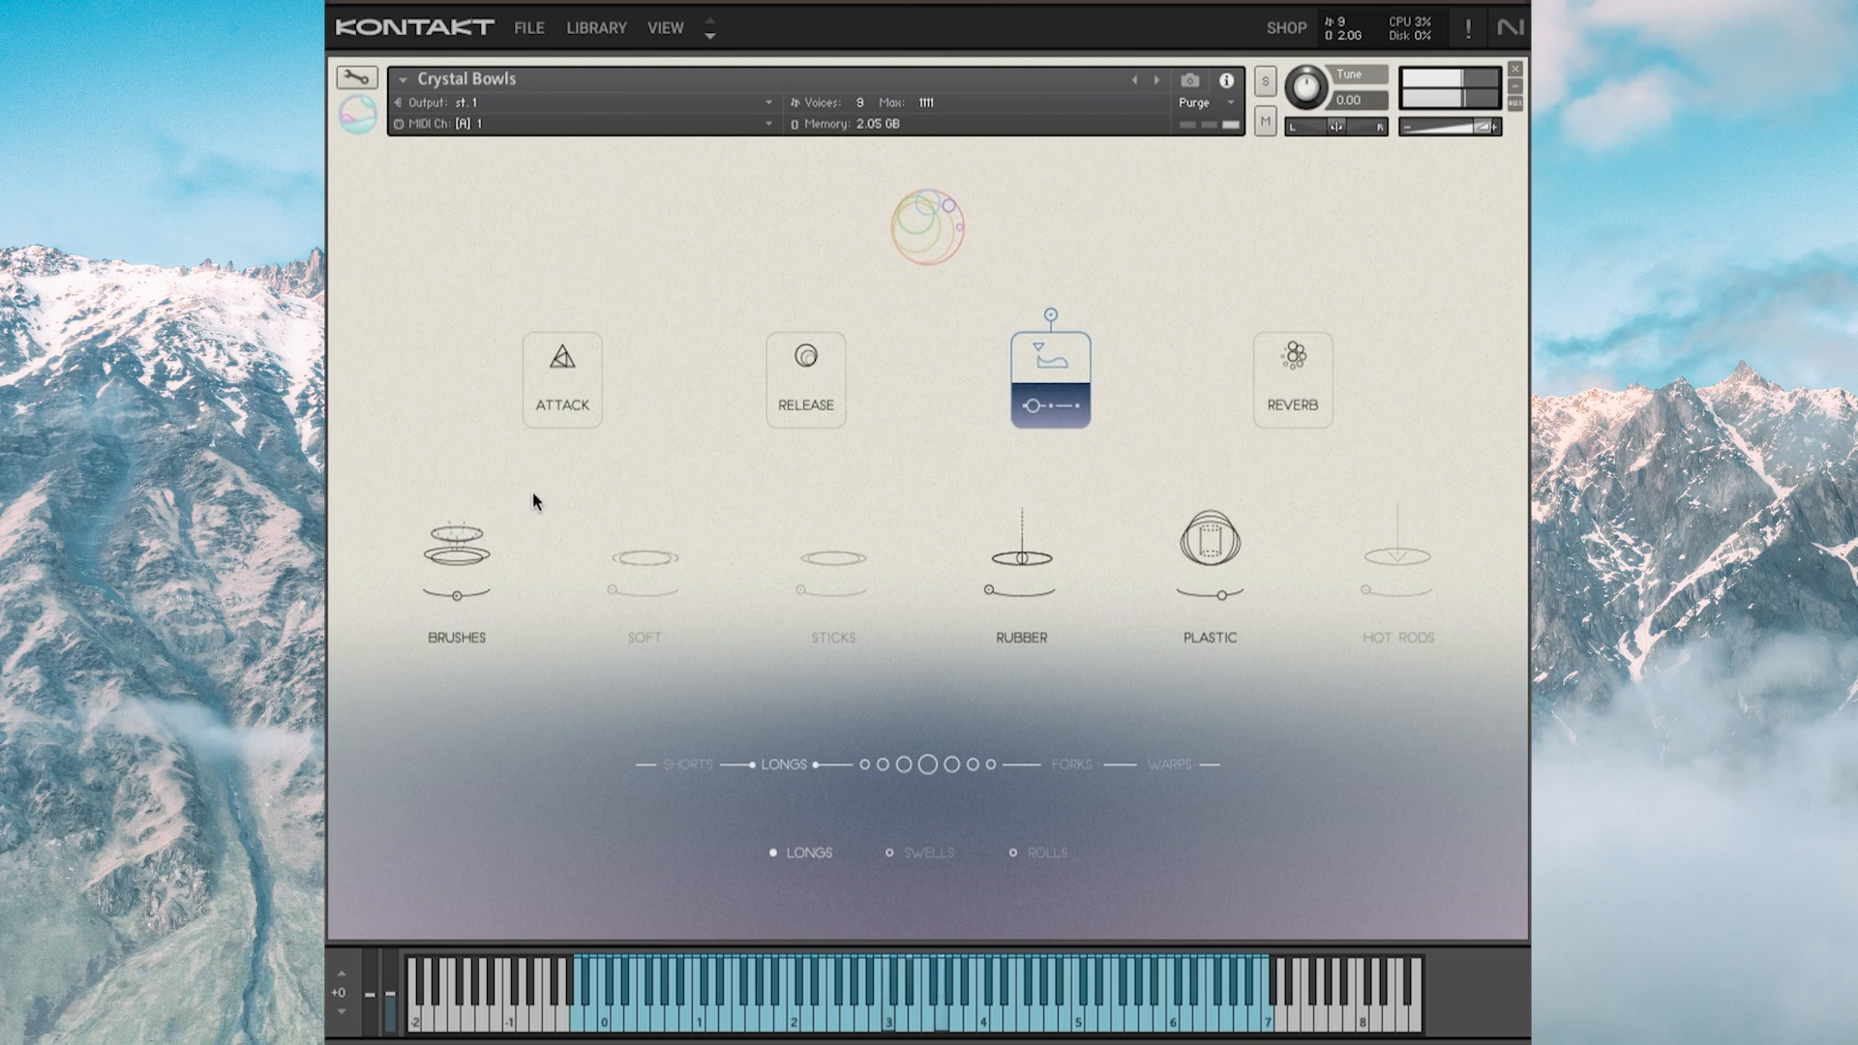
drag(541, 489, 570, 470)
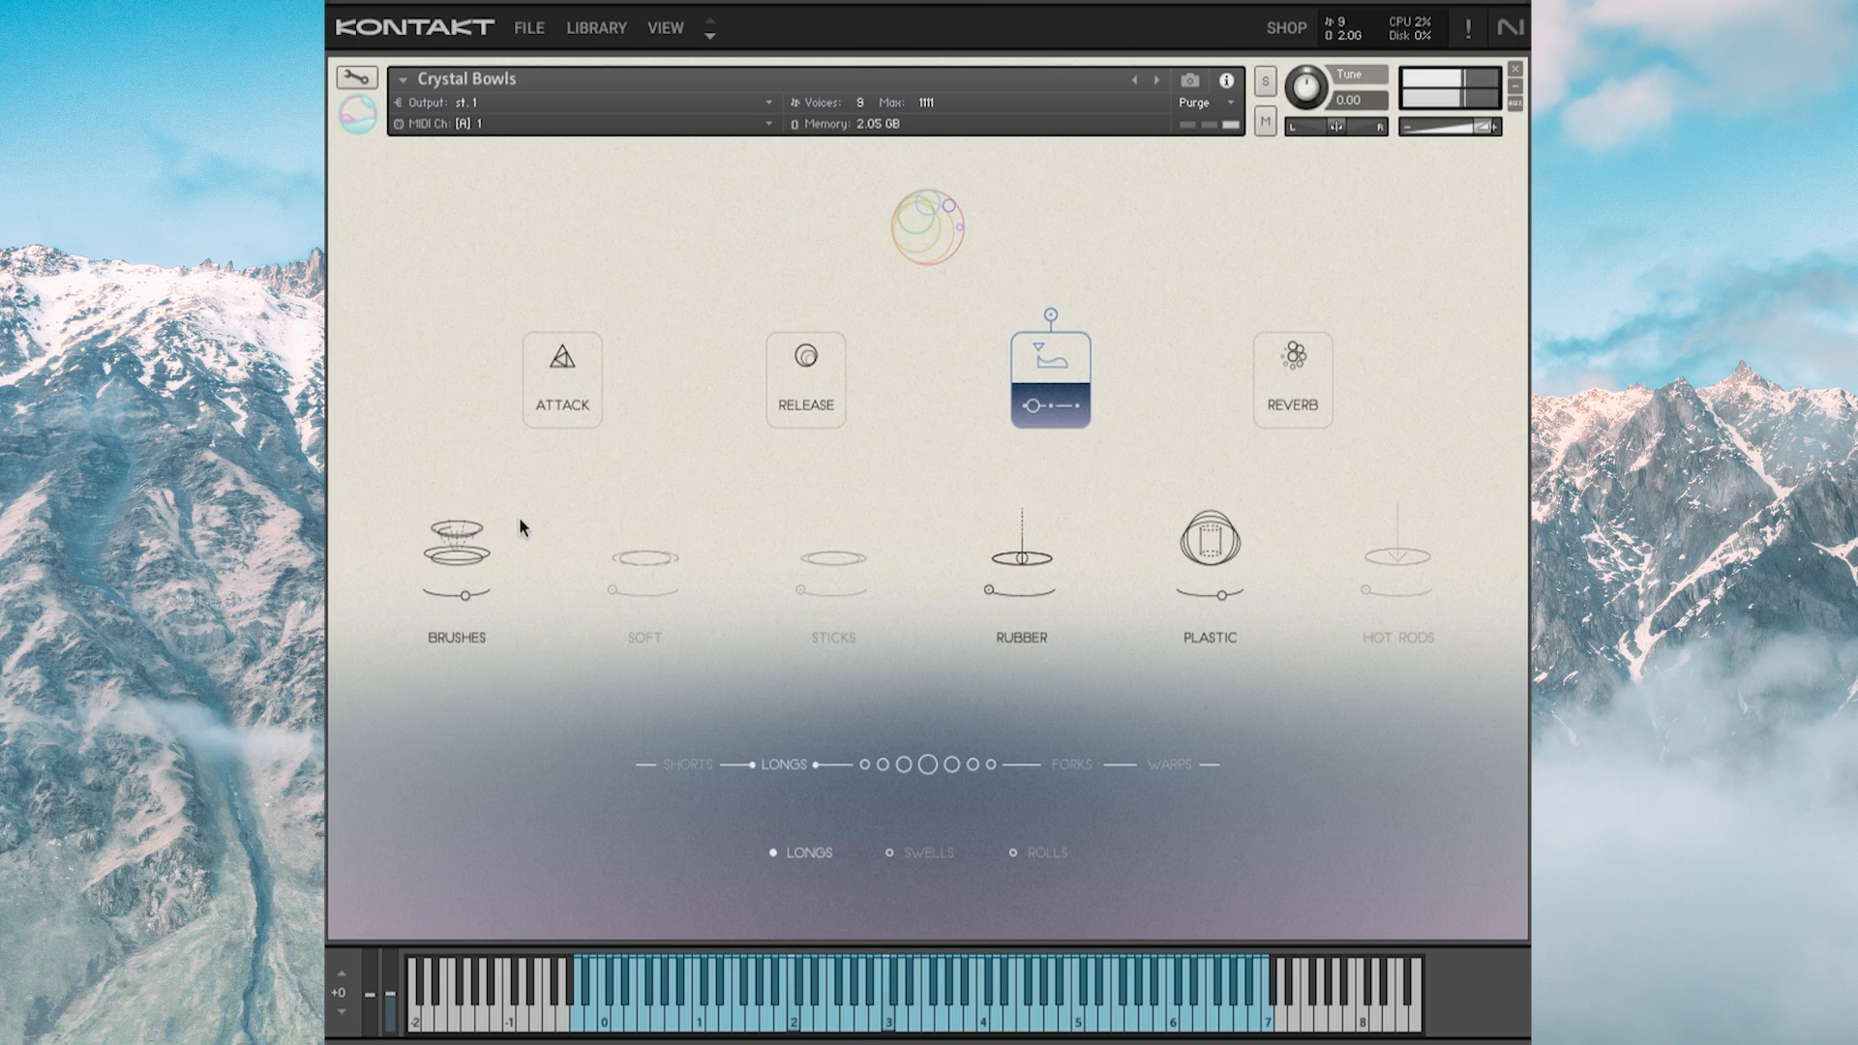
Raise the Reverb to about its midpoint and set the Attack slightly above its midpoint
click(1279, 369)
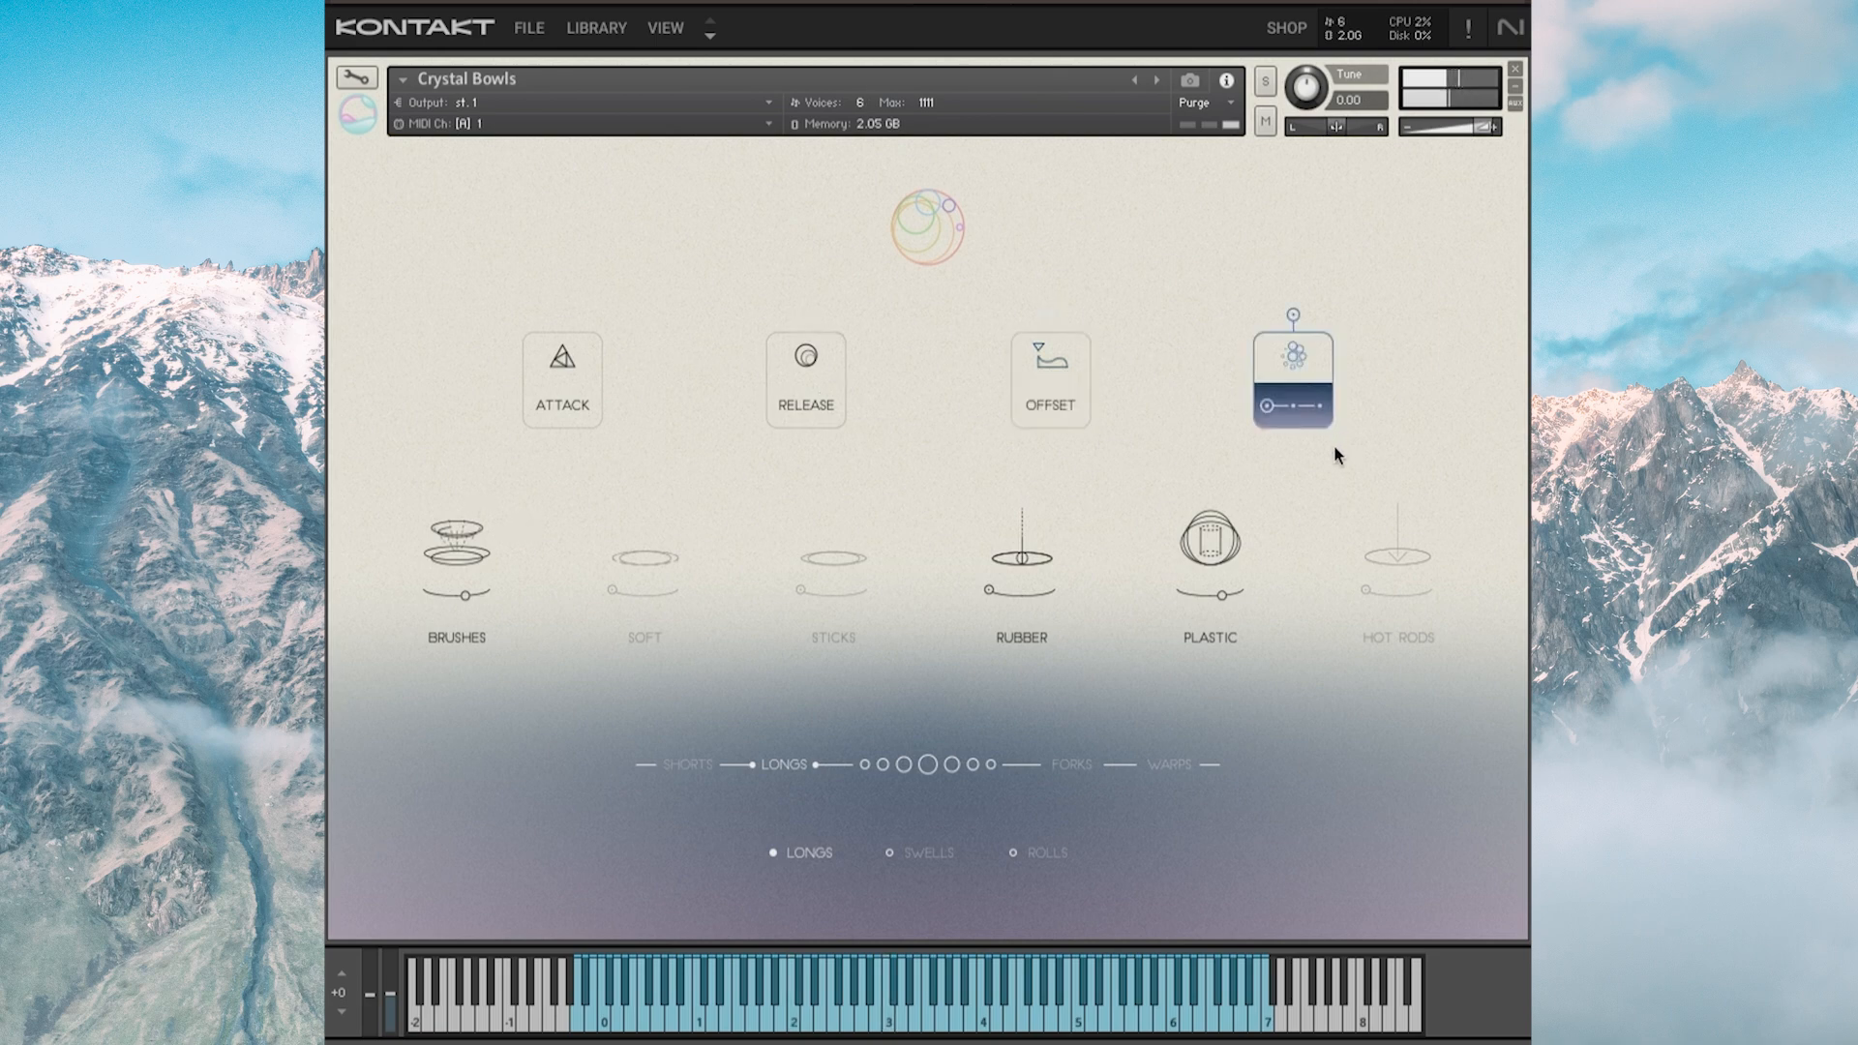
drag(1280, 405, 1292, 407)
mouse_move(572, 369)
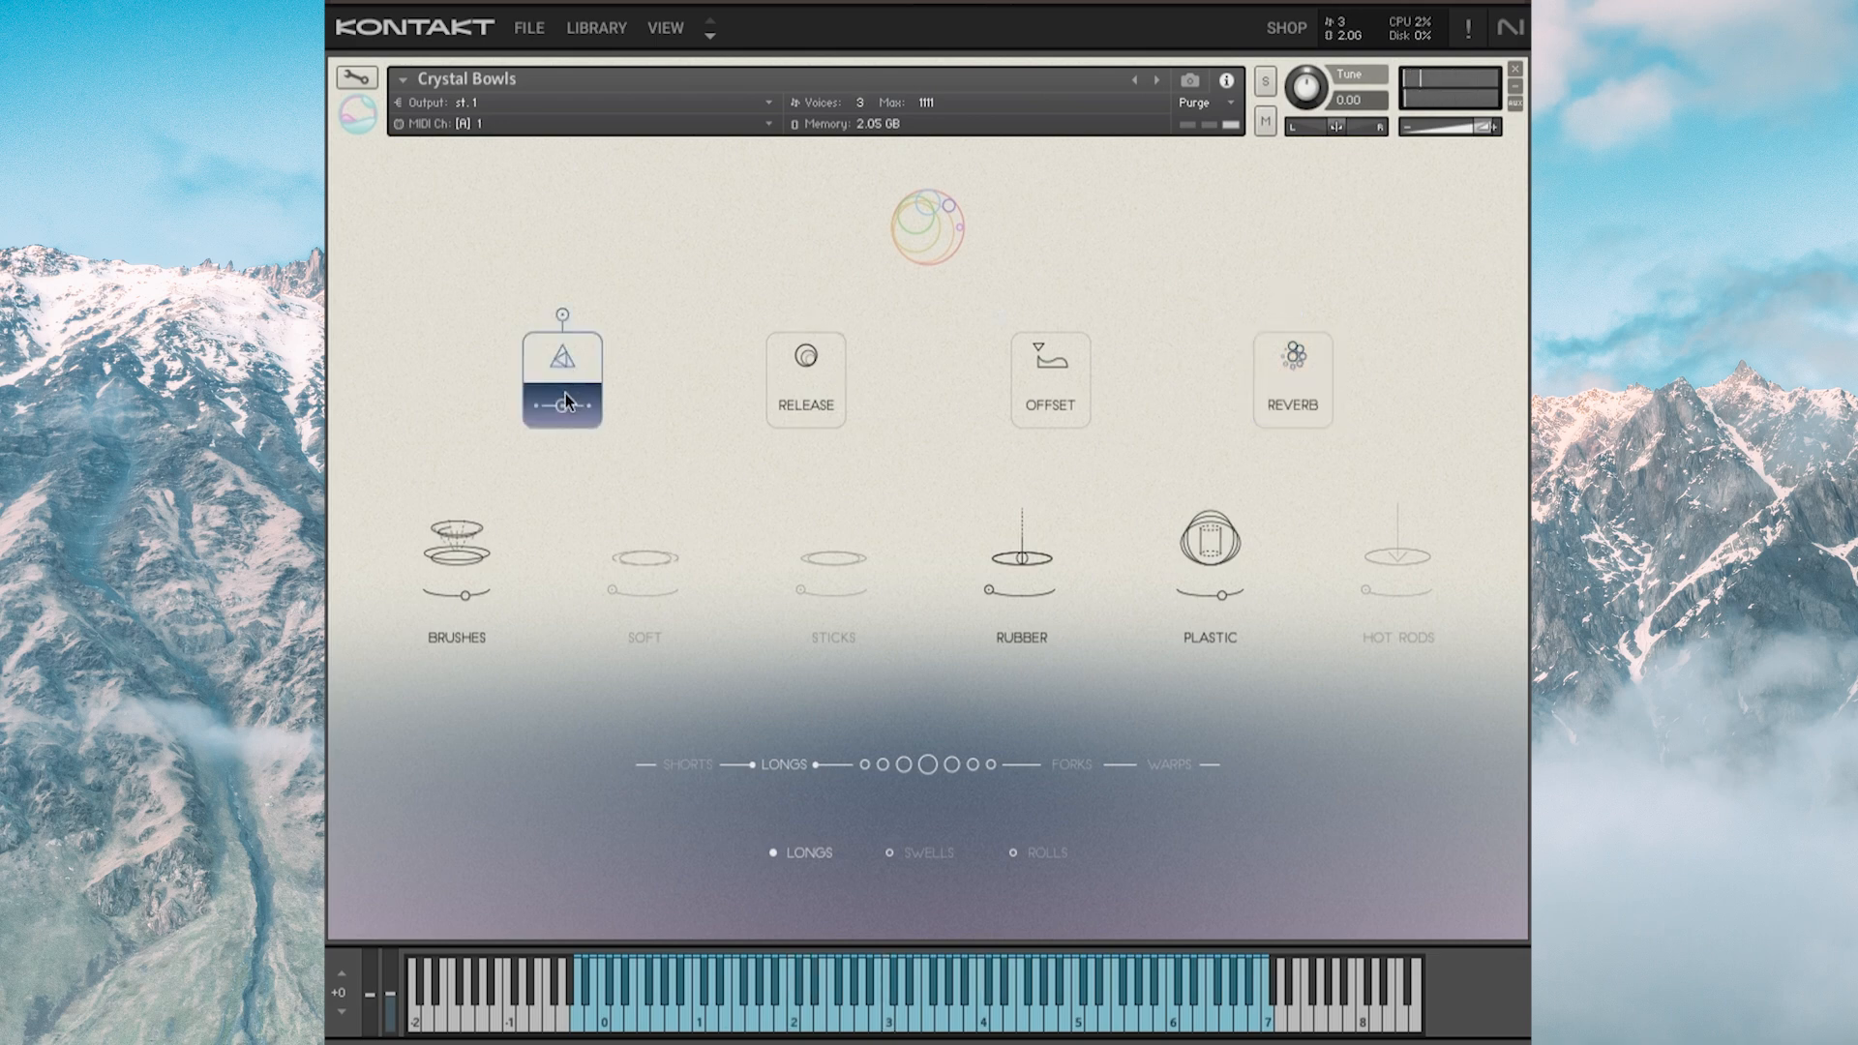
drag(563, 405, 572, 404)
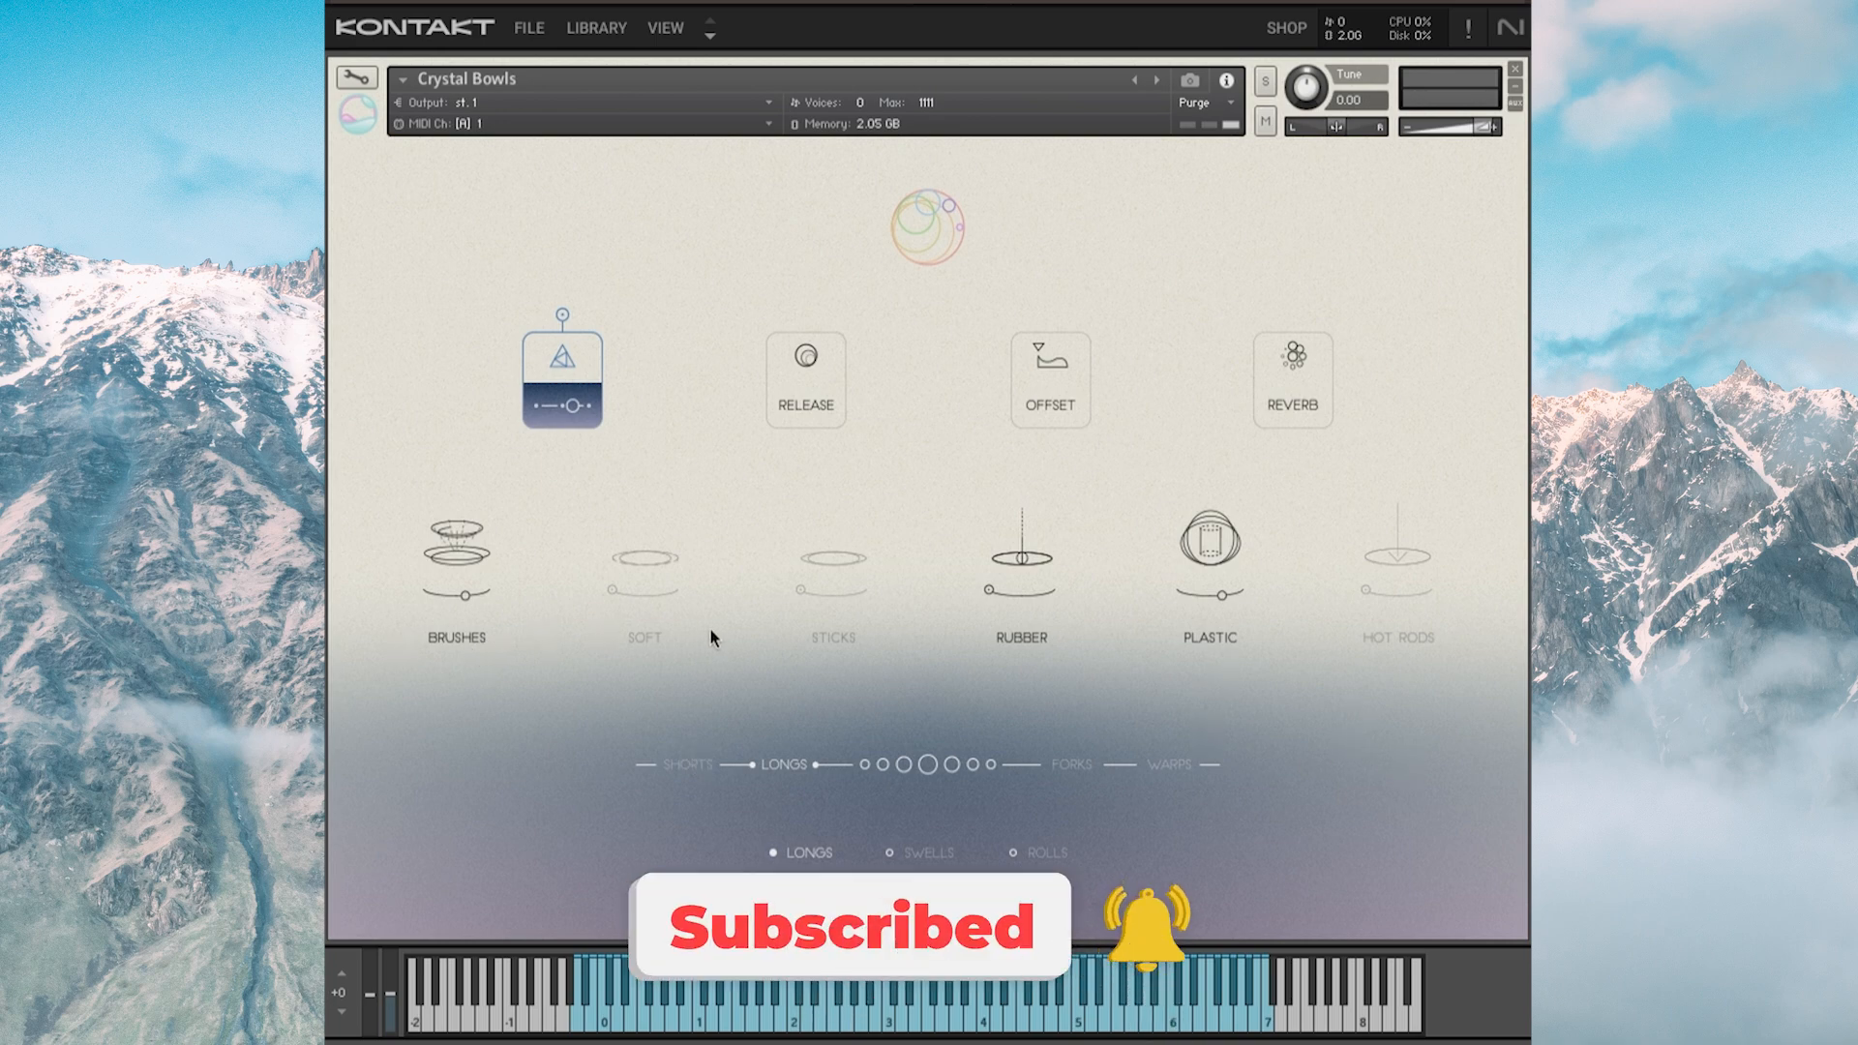
Raise the Brushes level close to its maximum and try the Shorts articulation in its Normal and Damped variants
drag(468, 595, 532, 505)
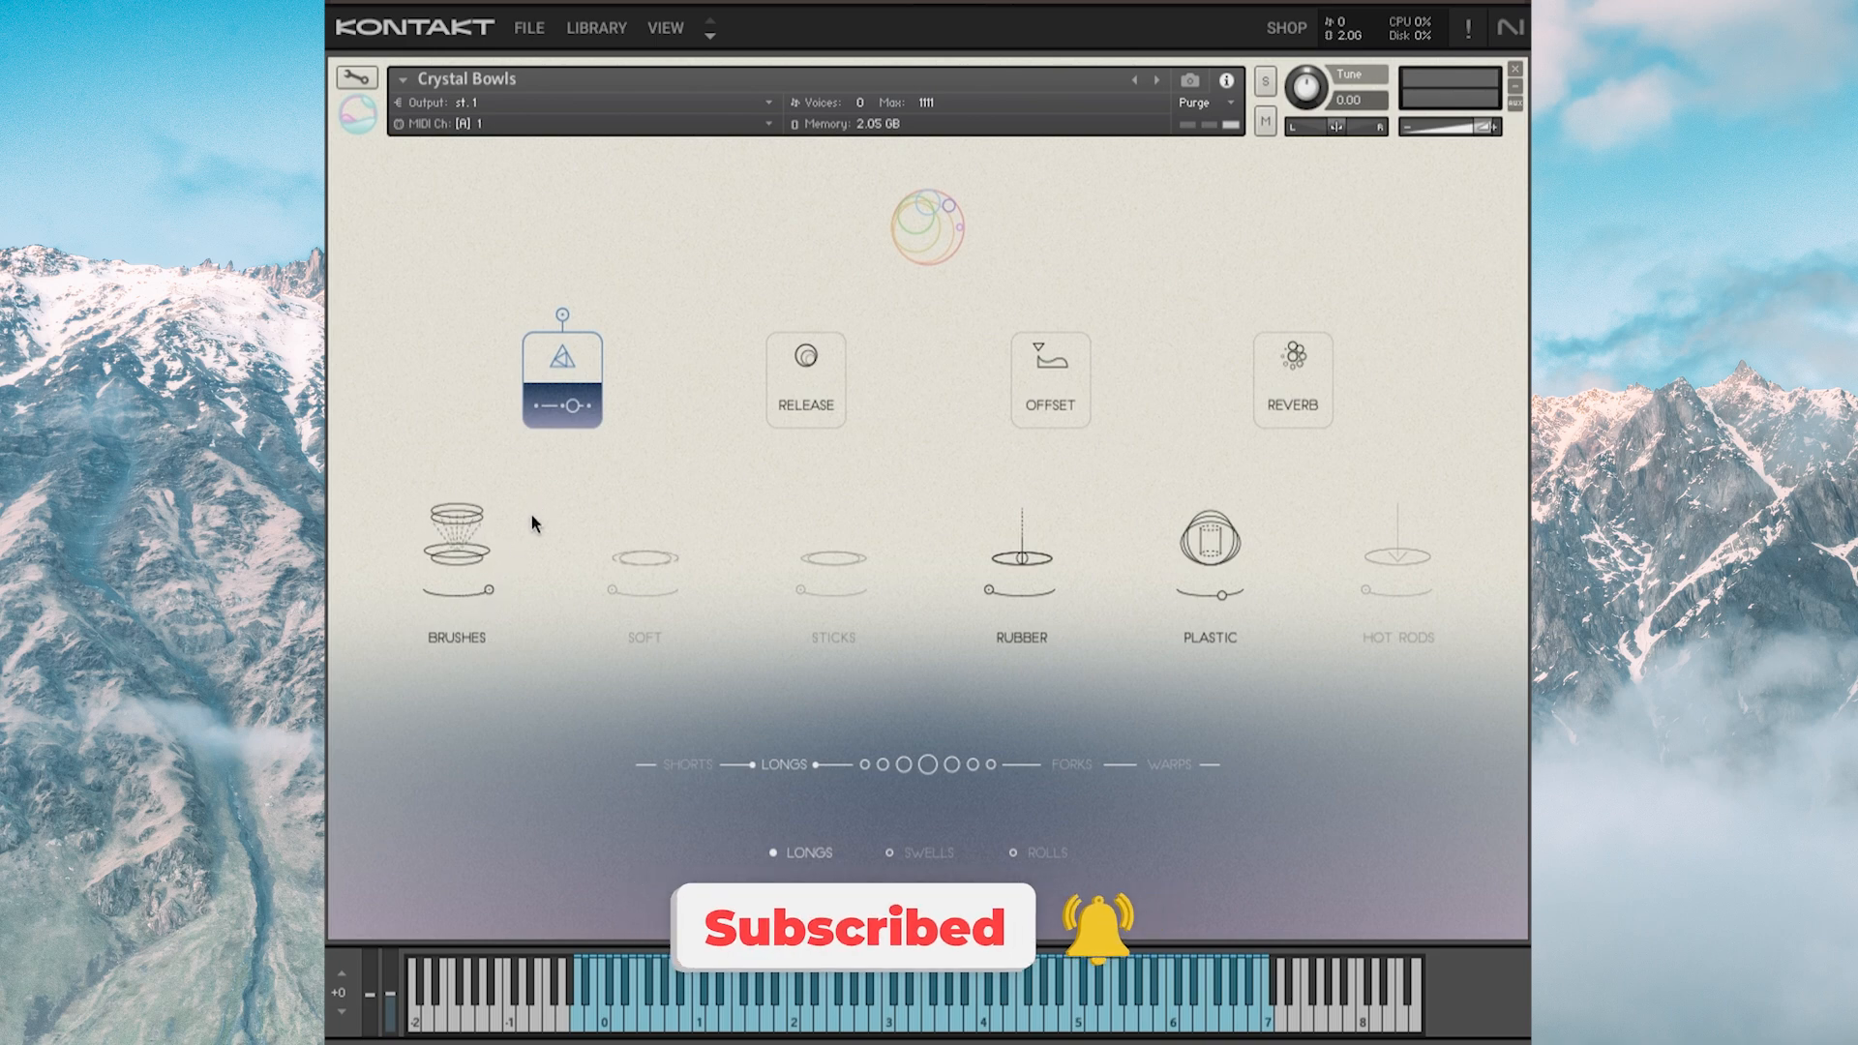
mouse_move(460, 636)
mouse_down()
mouse_move(472, 602)
mouse_move(450, 642)
mouse_move(517, 607)
mouse_move(579, 535)
mouse_up()
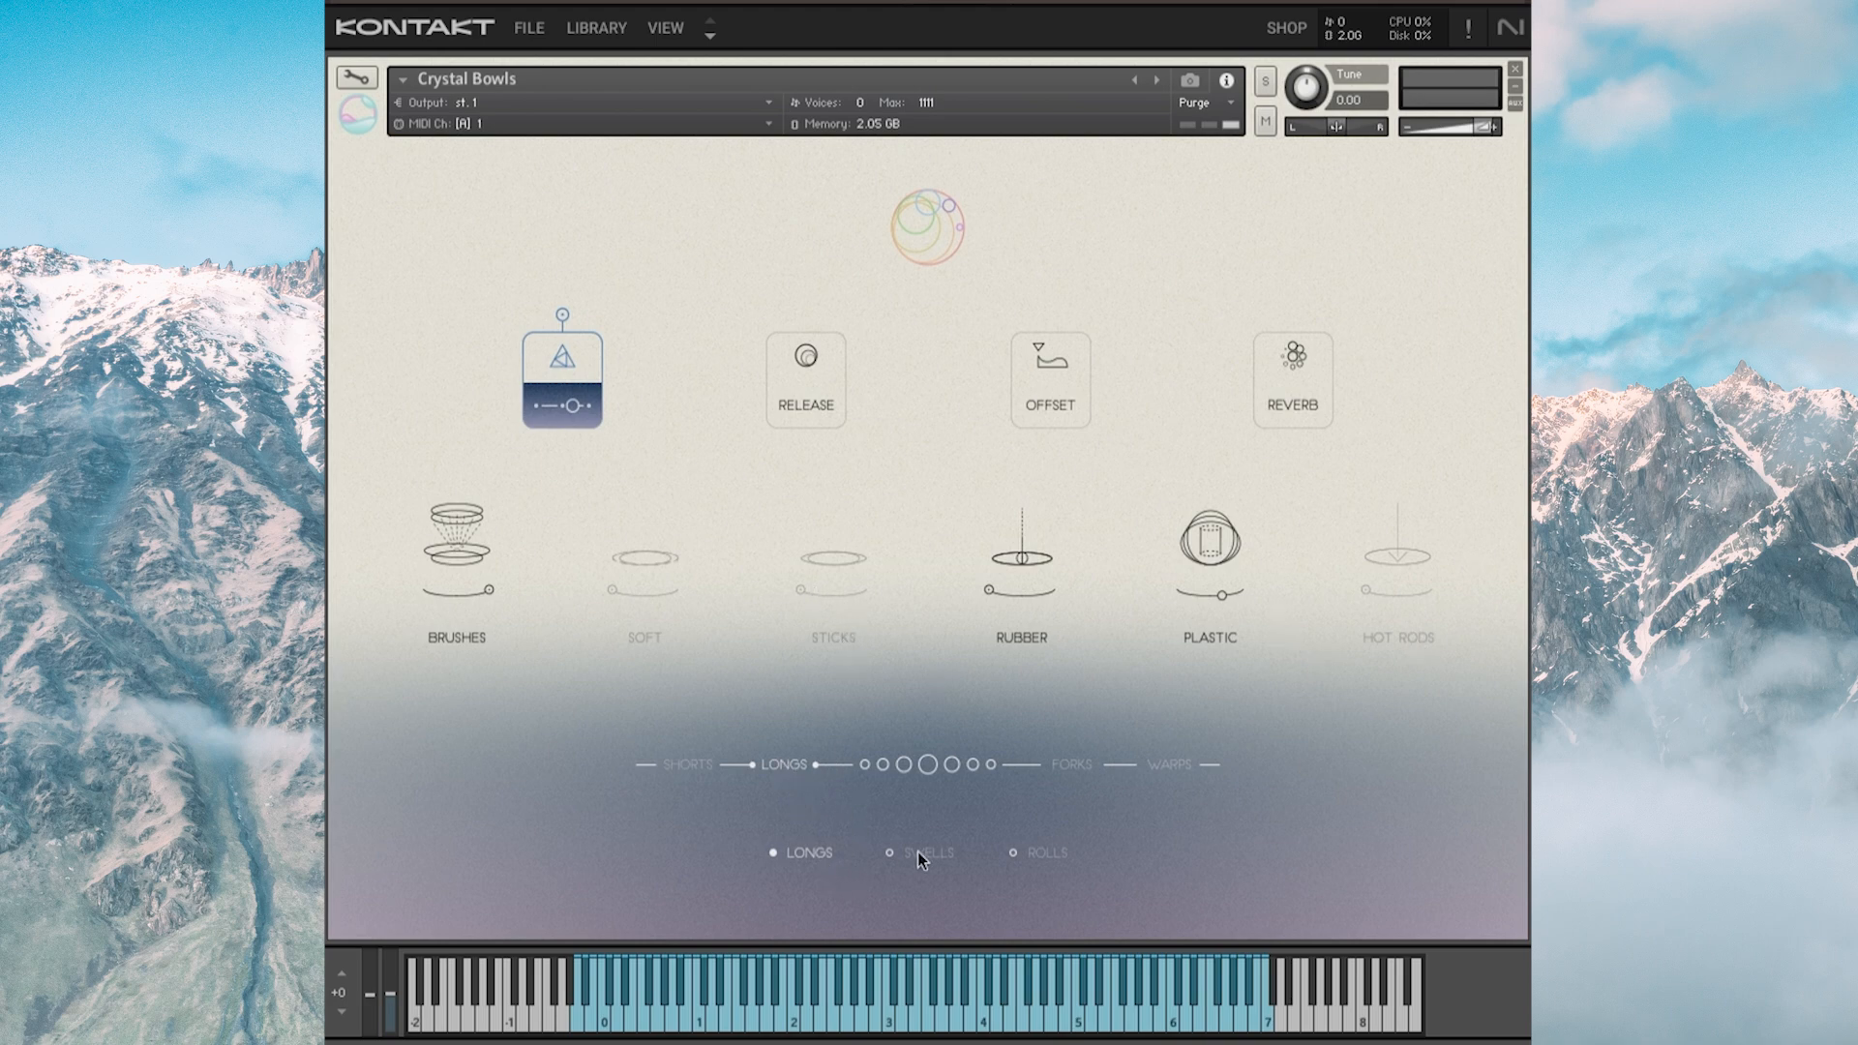
click(699, 762)
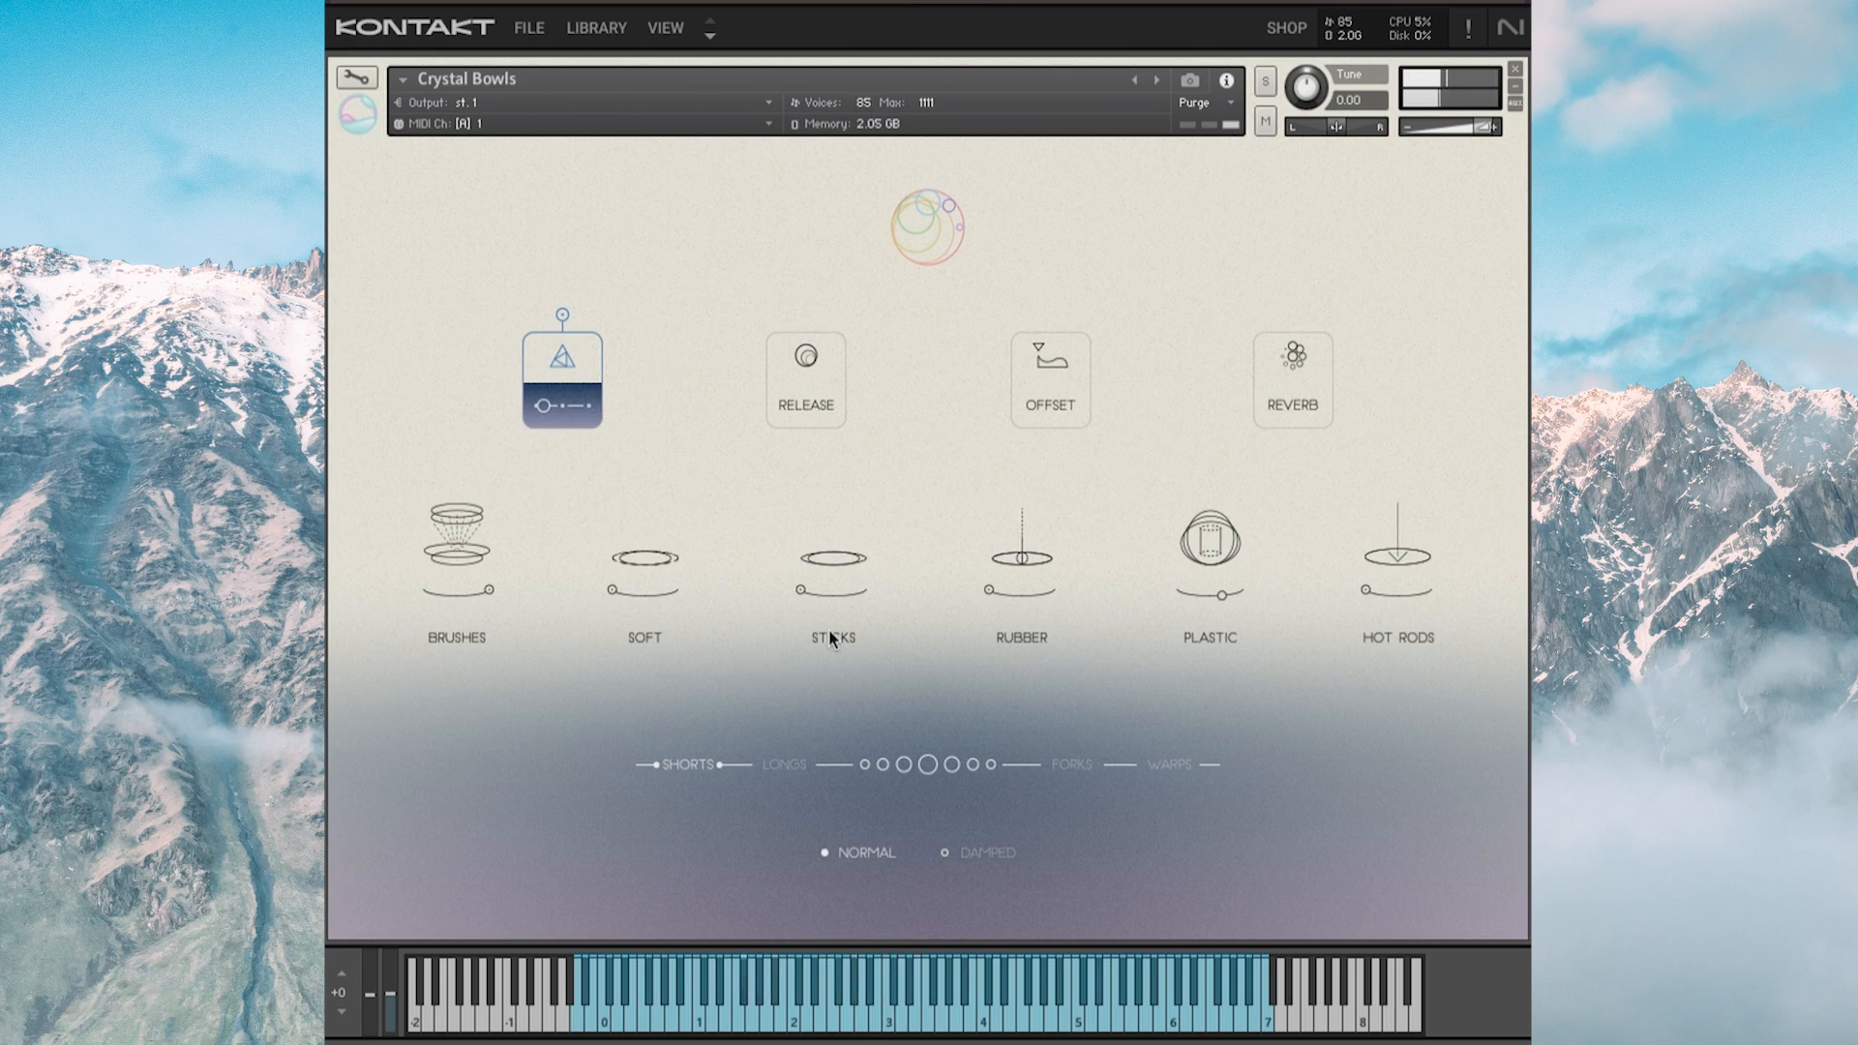
click(1001, 855)
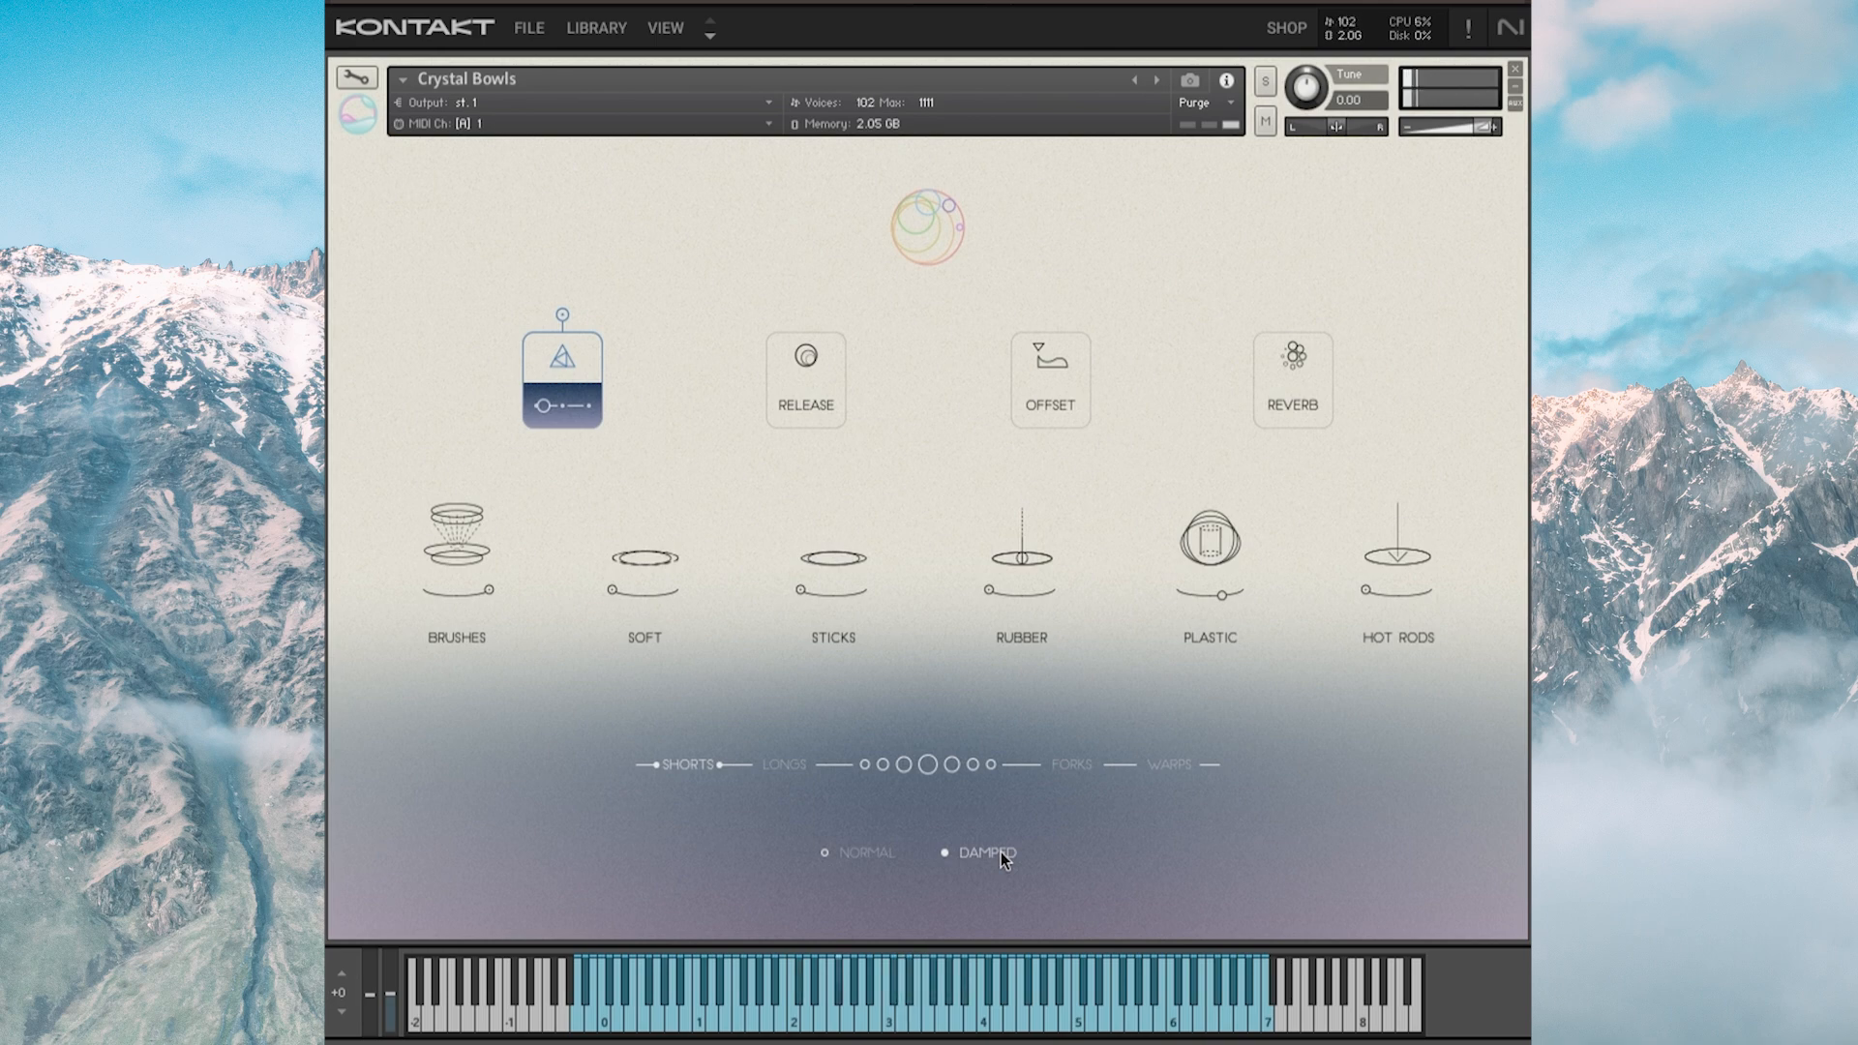
Return to the Longs articulation and try its Swells and Rolls variants
click(793, 766)
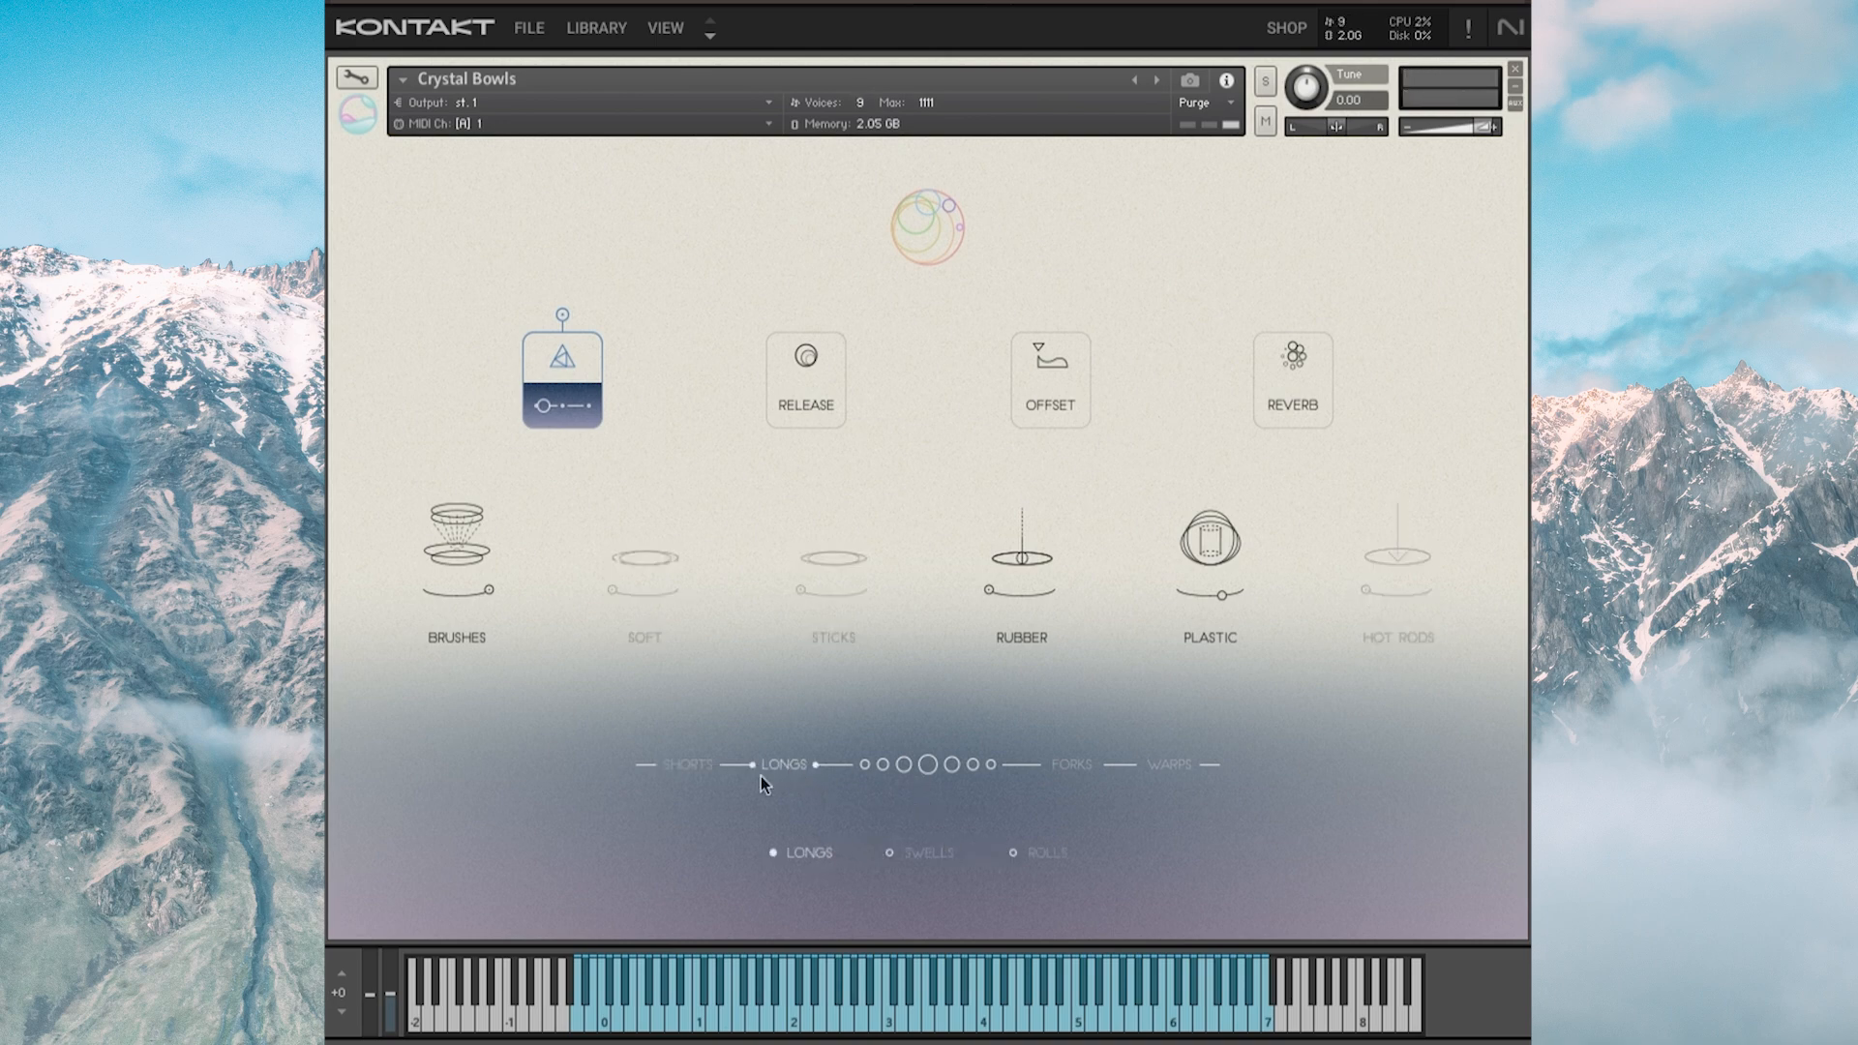
click(929, 854)
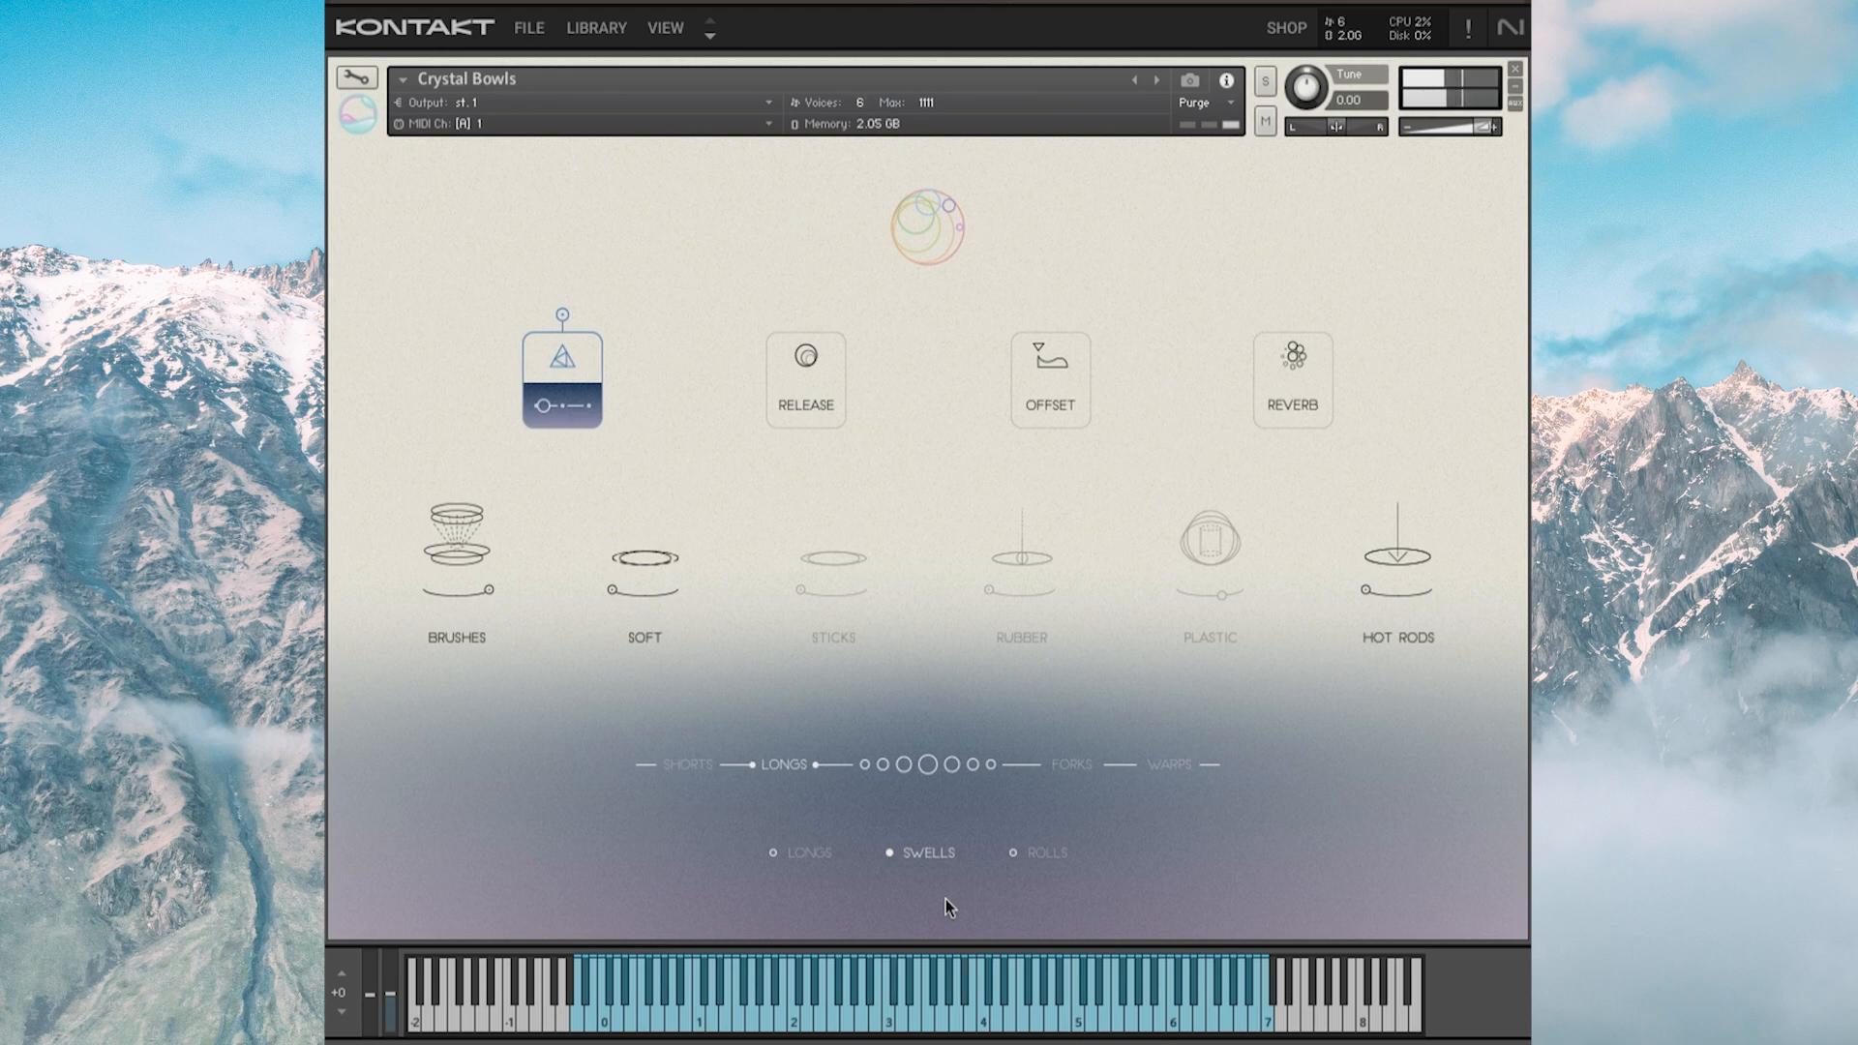
click(1045, 854)
Try the Forks articulation in its Normal and Tremolo variants and raise the Reverb close to its maximum
click(1070, 764)
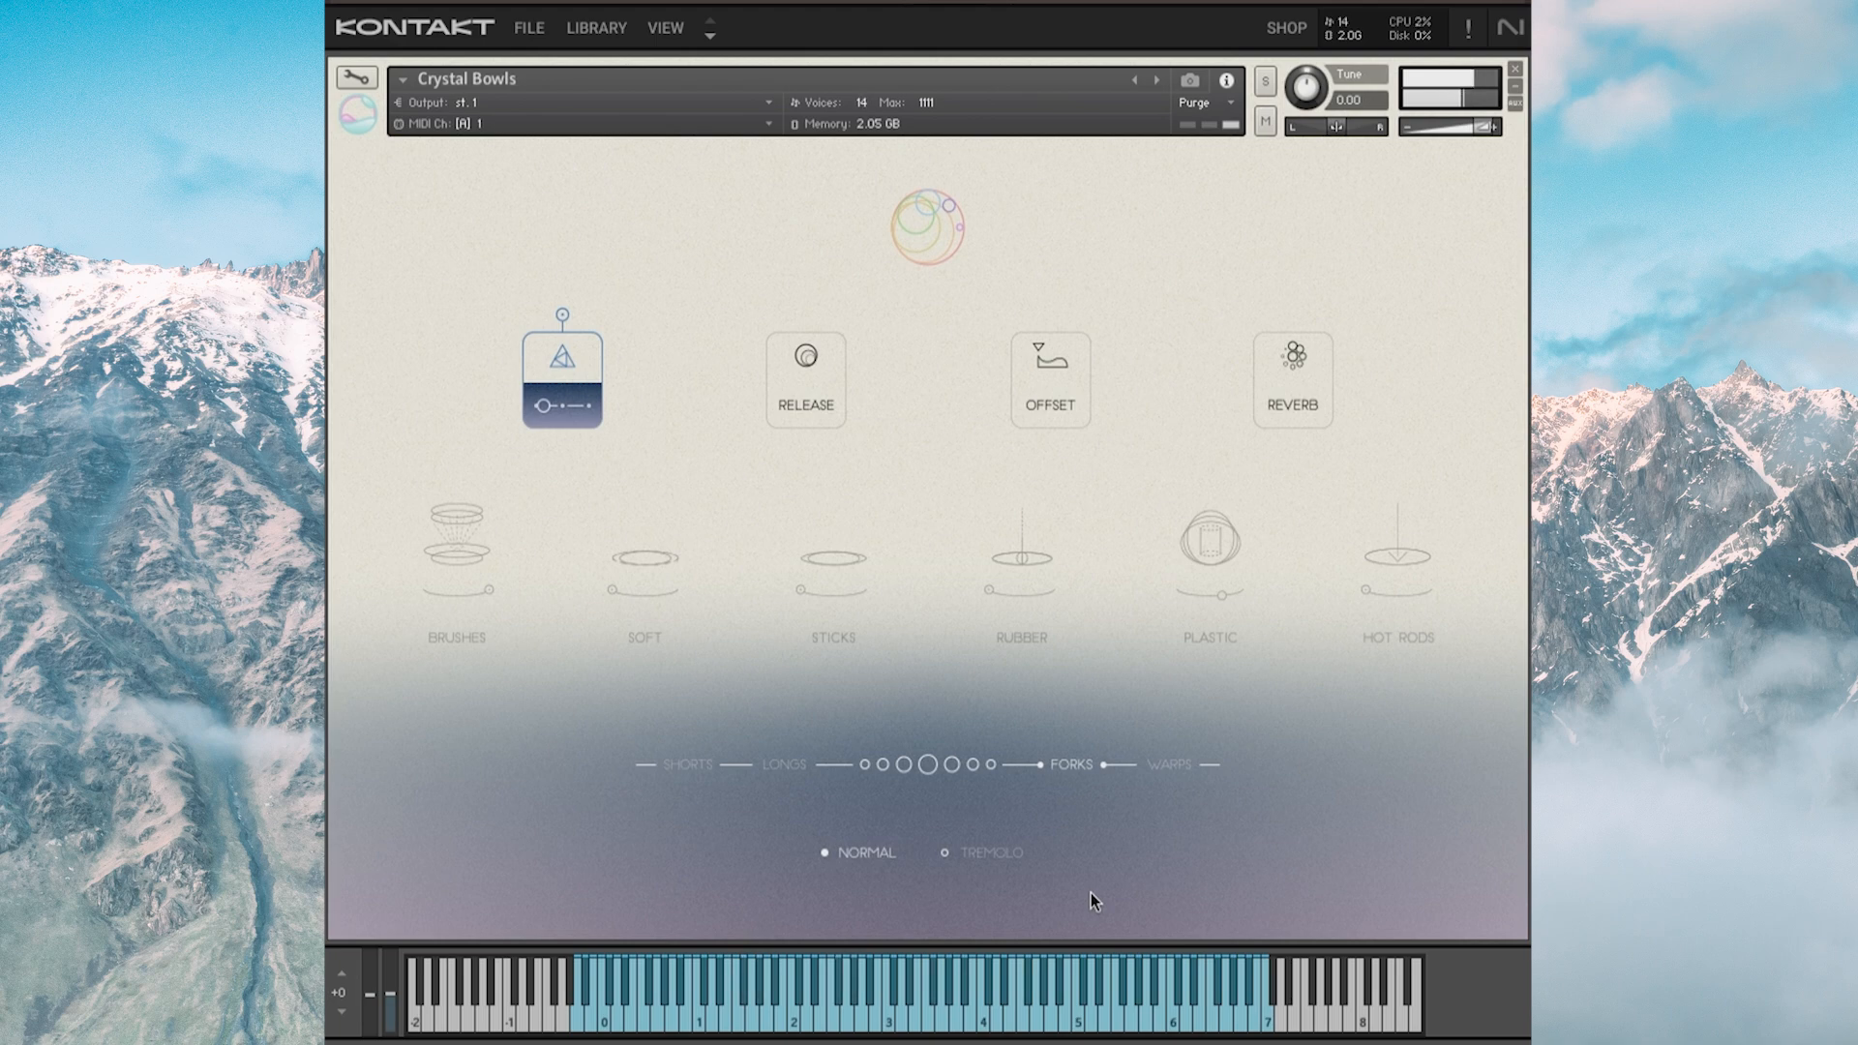
click(1001, 851)
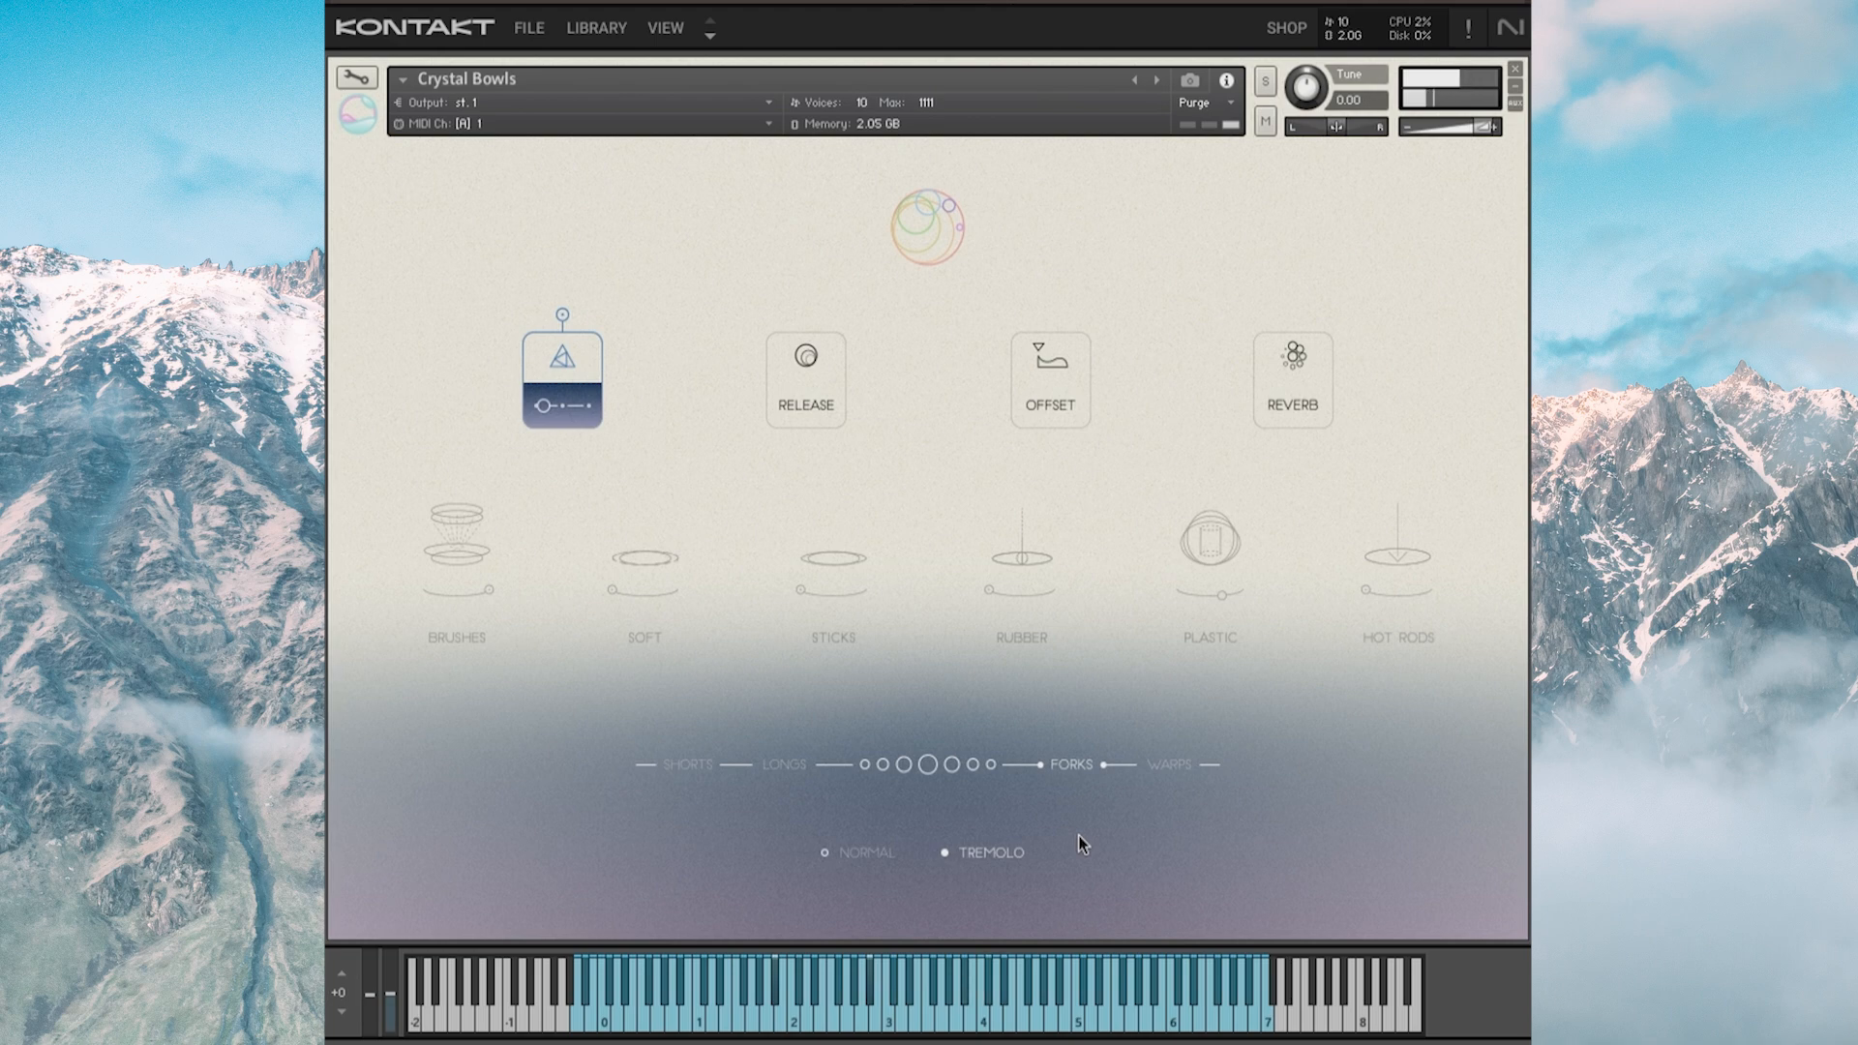
click(1292, 404)
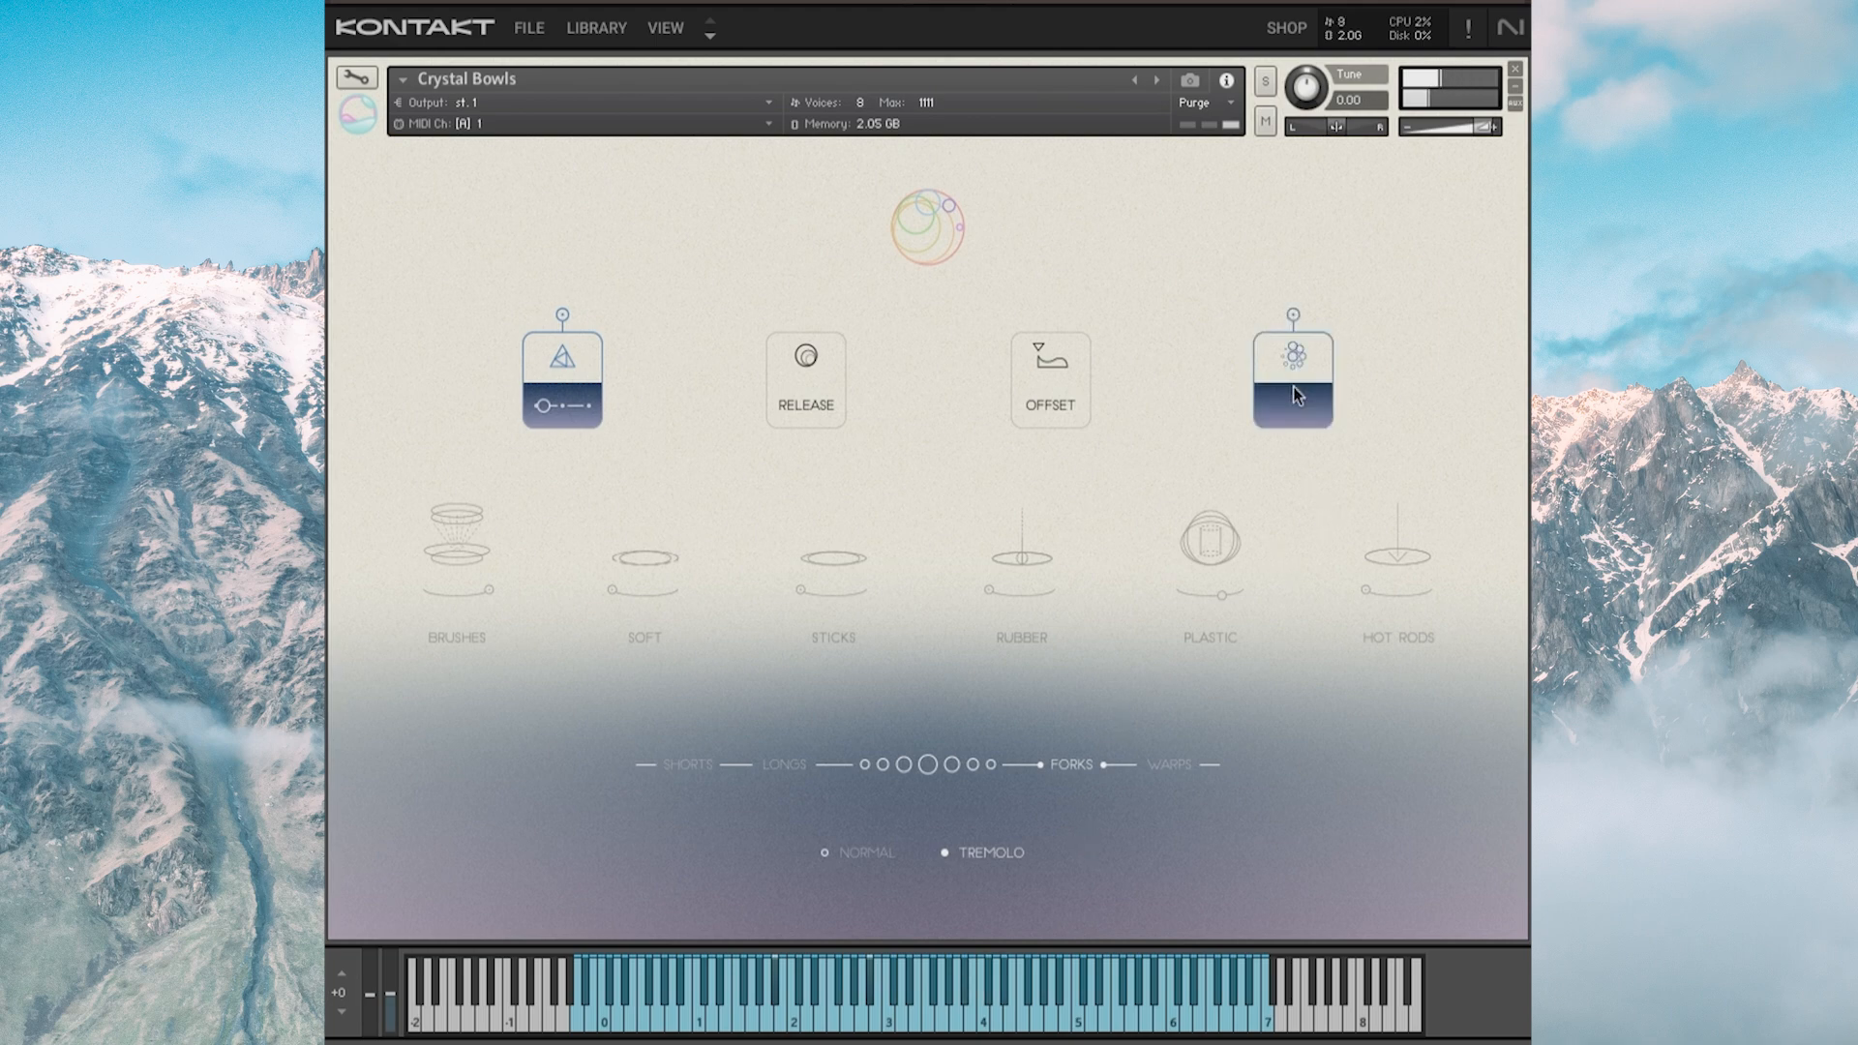
drag(1291, 404, 1313, 408)
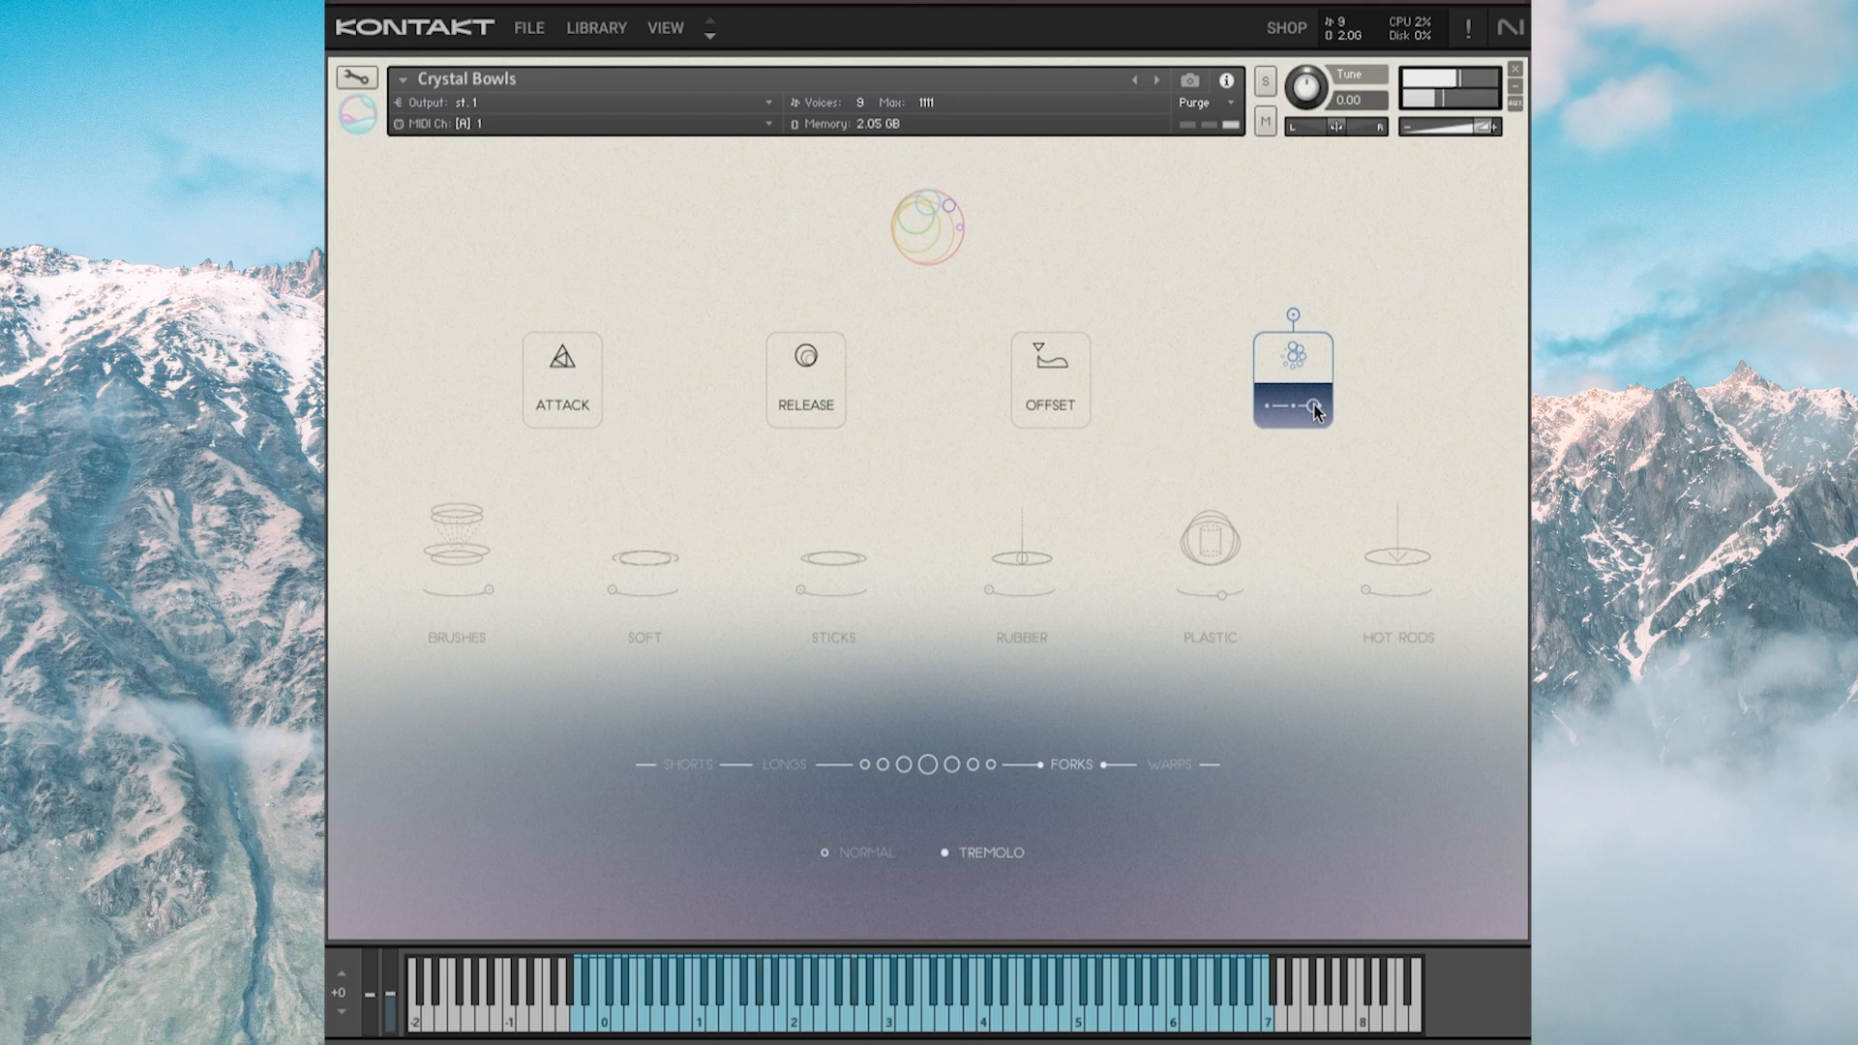
Switch to the Windbells sound of the Warps articulation and lower the Reverb to its minimum
click(1170, 766)
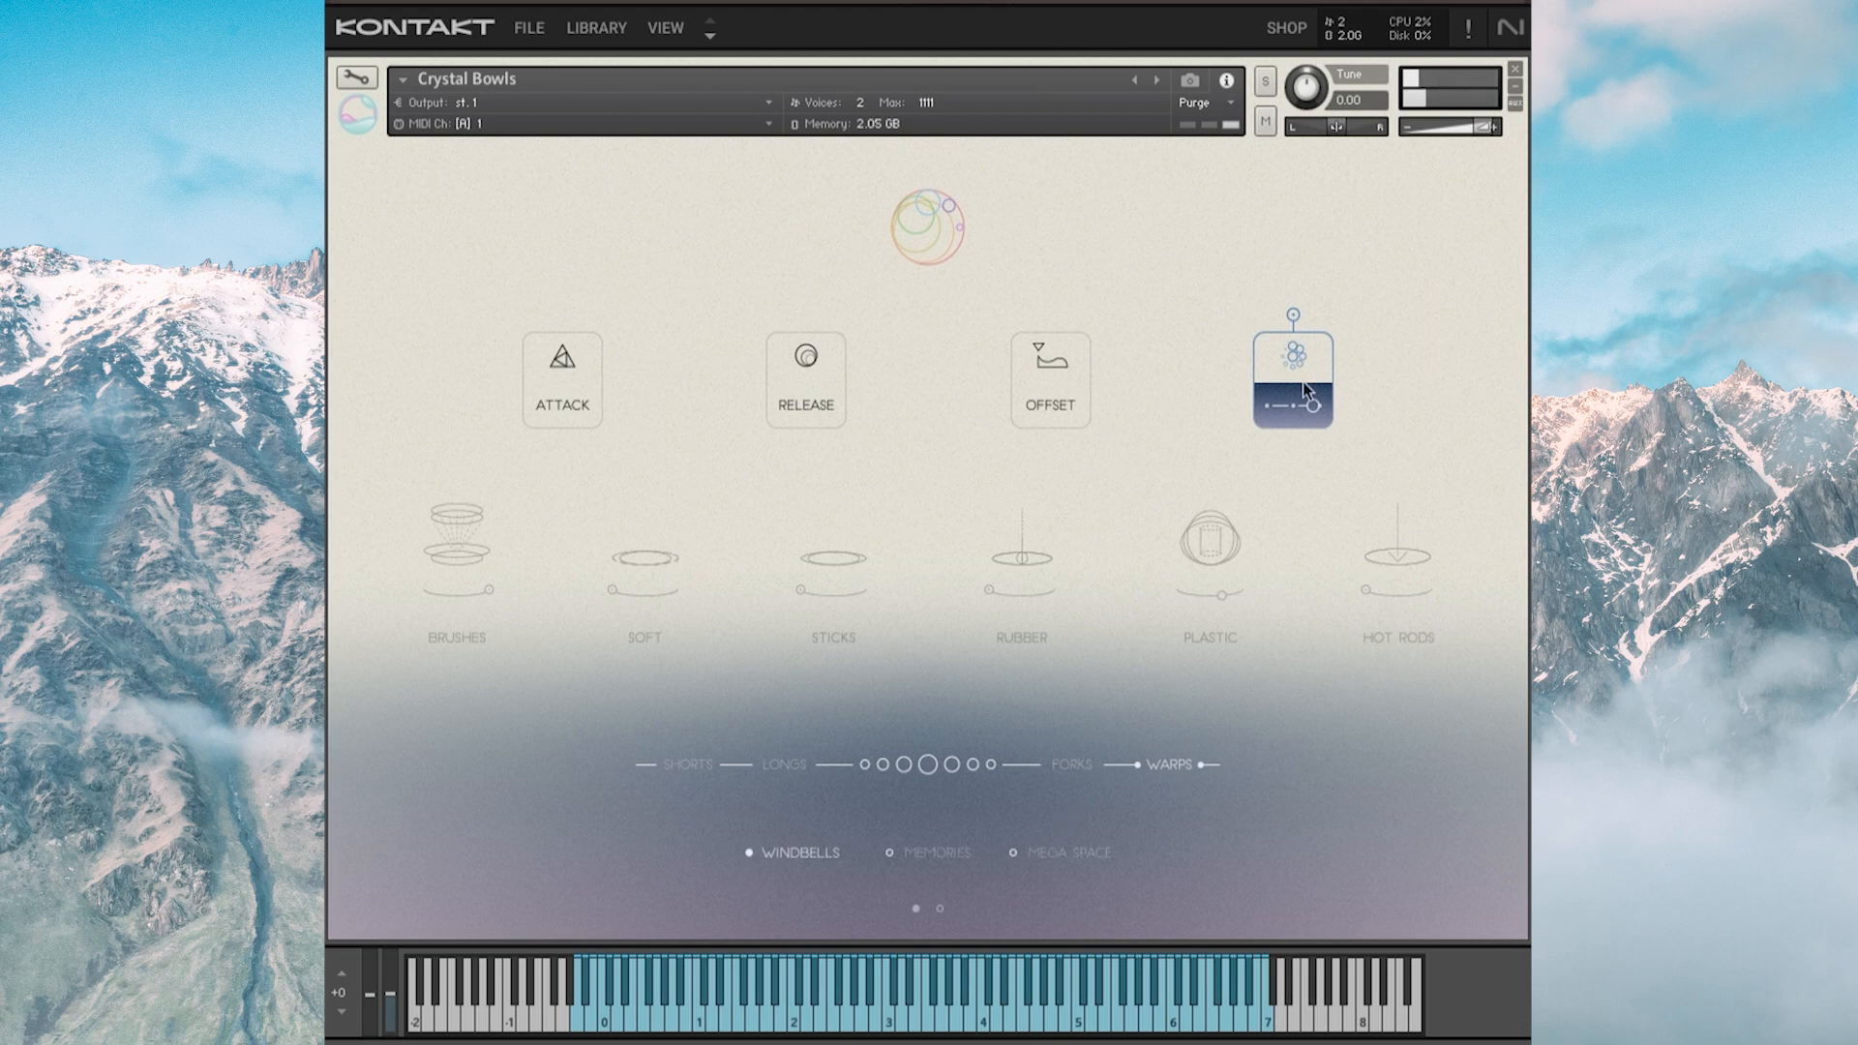
drag(1310, 403, 1220, 412)
click(940, 908)
click(913, 909)
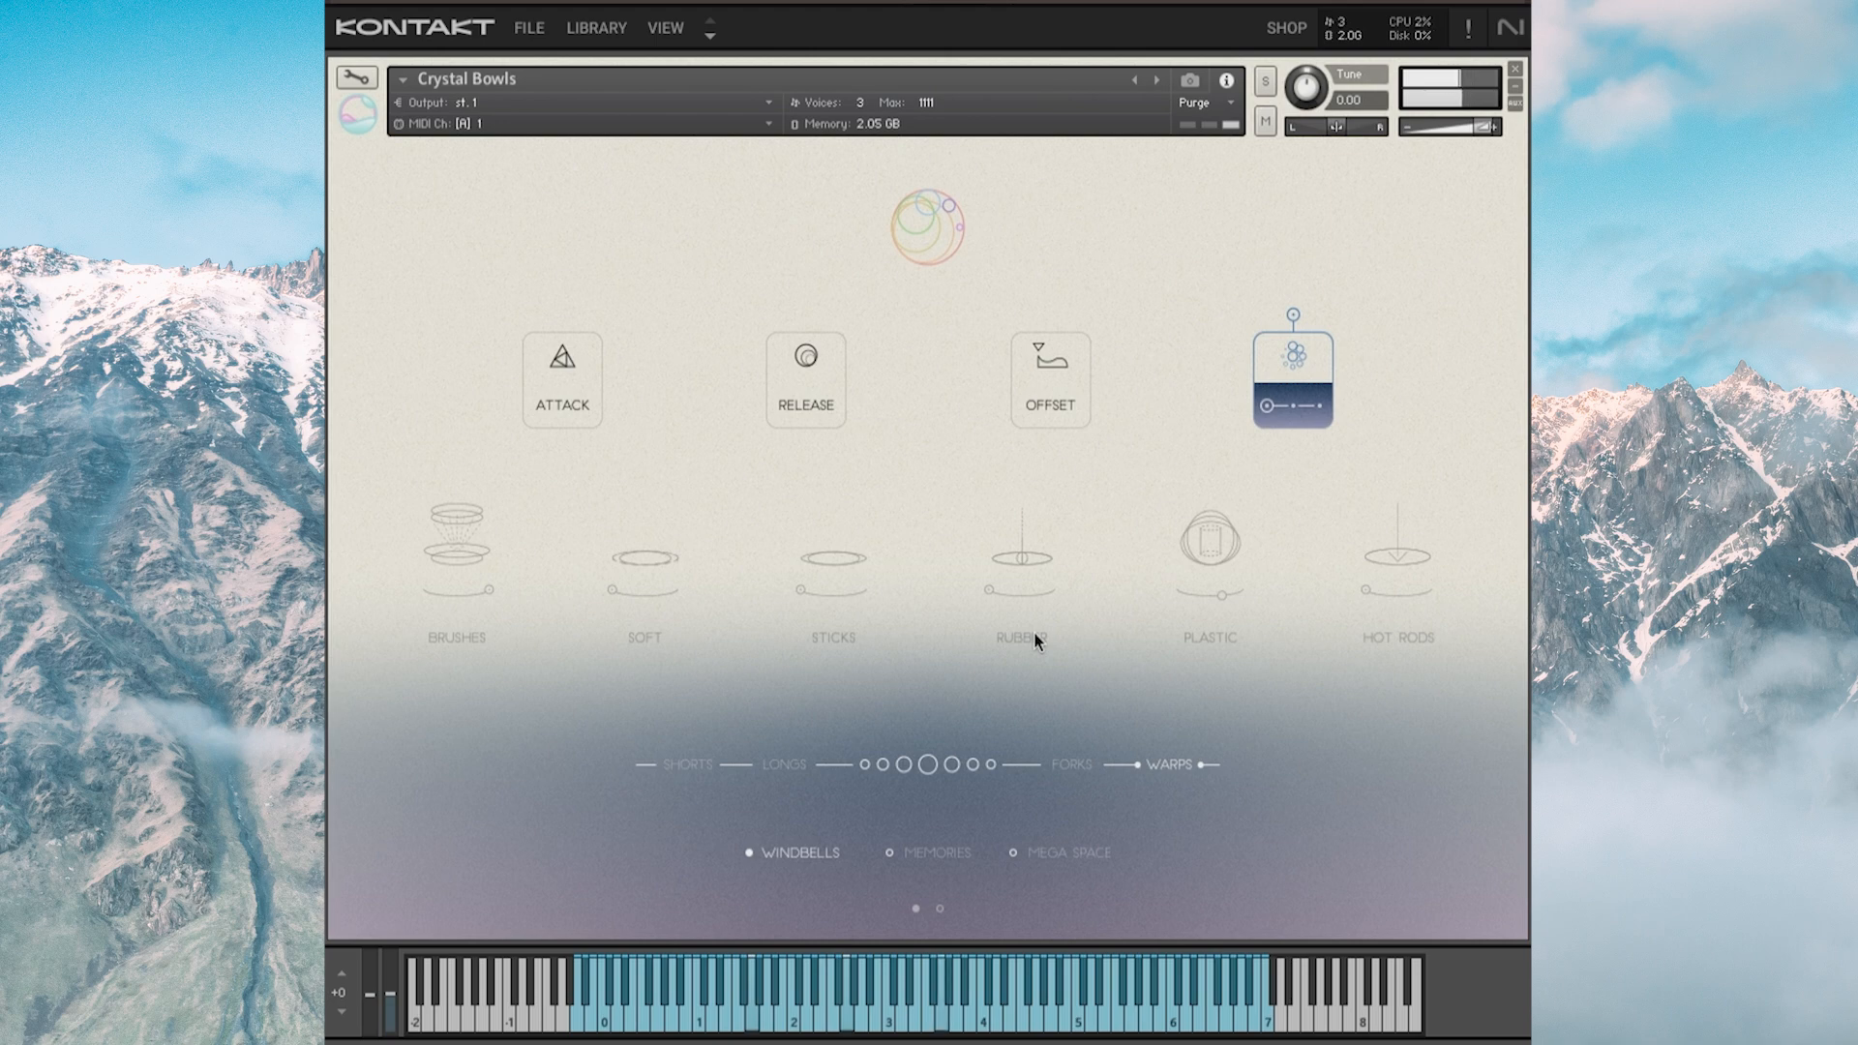
Try the Memories and Mega Space warps while lowering the instrument volume in stages to about -4.3
click(930, 851)
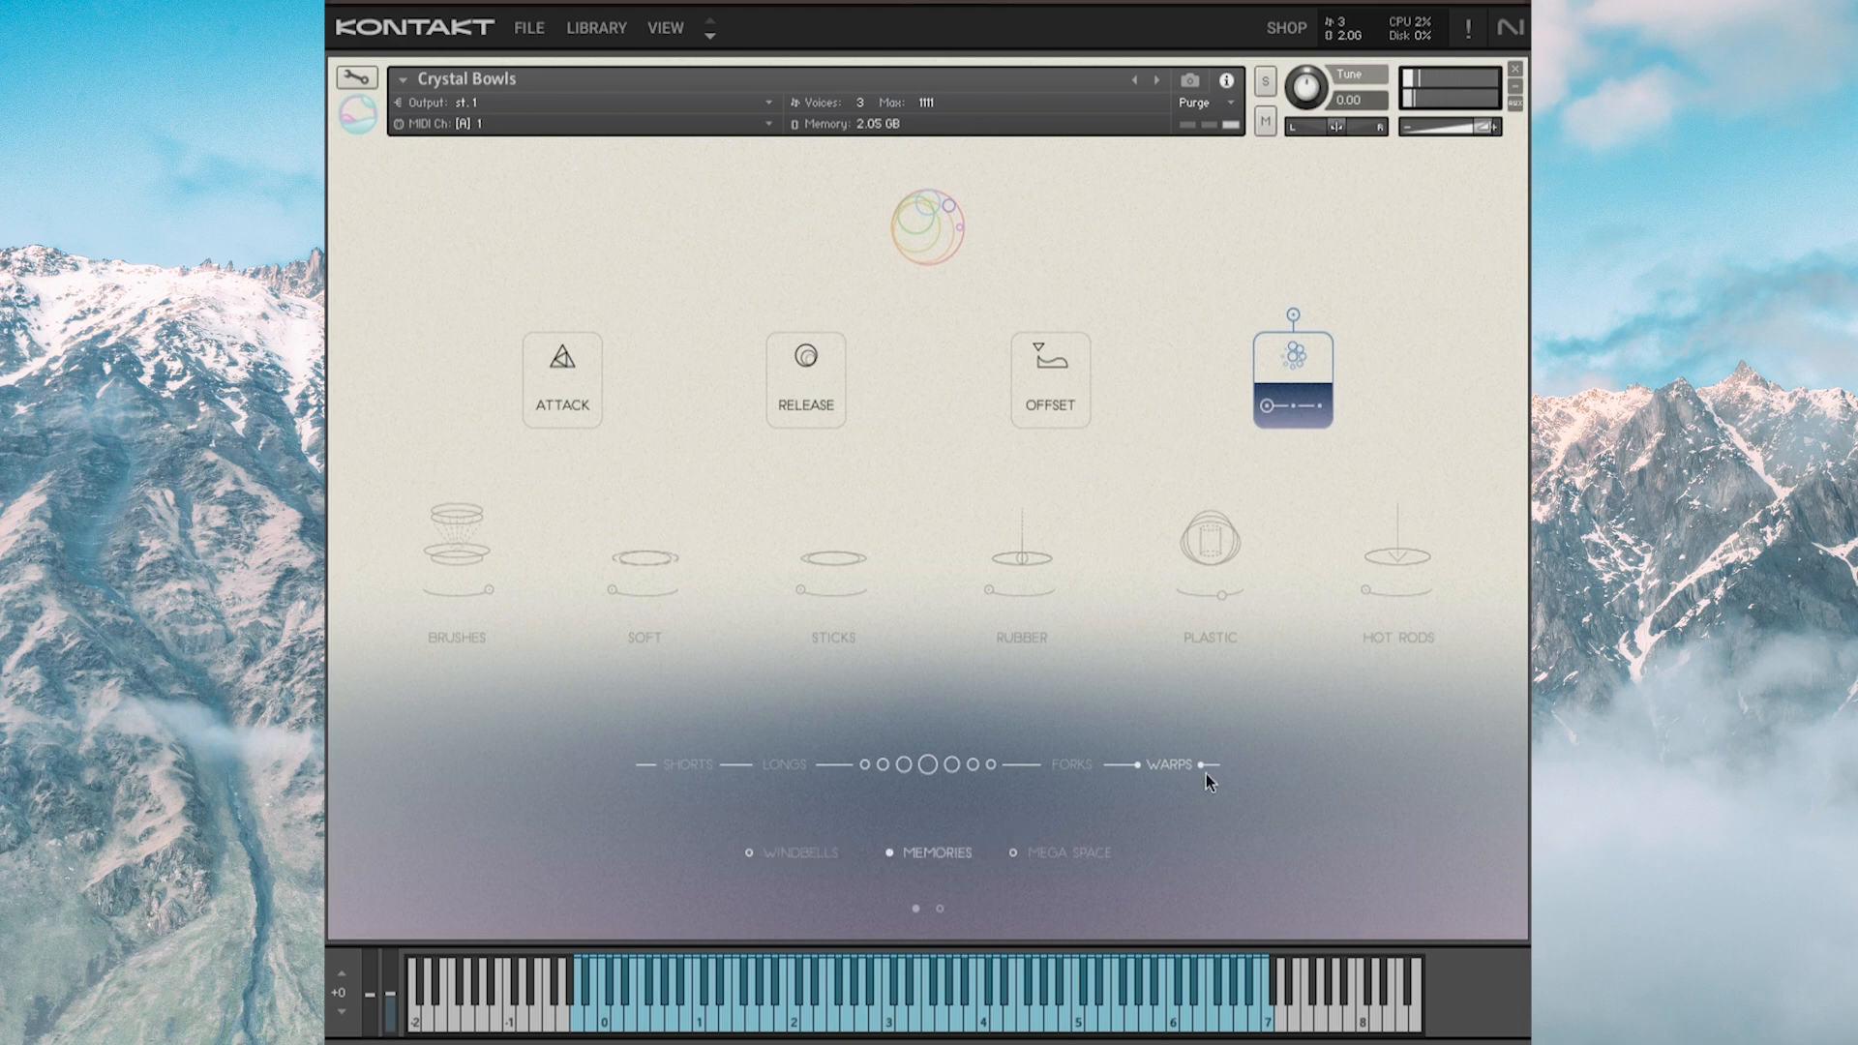
drag(1484, 126, 1471, 127)
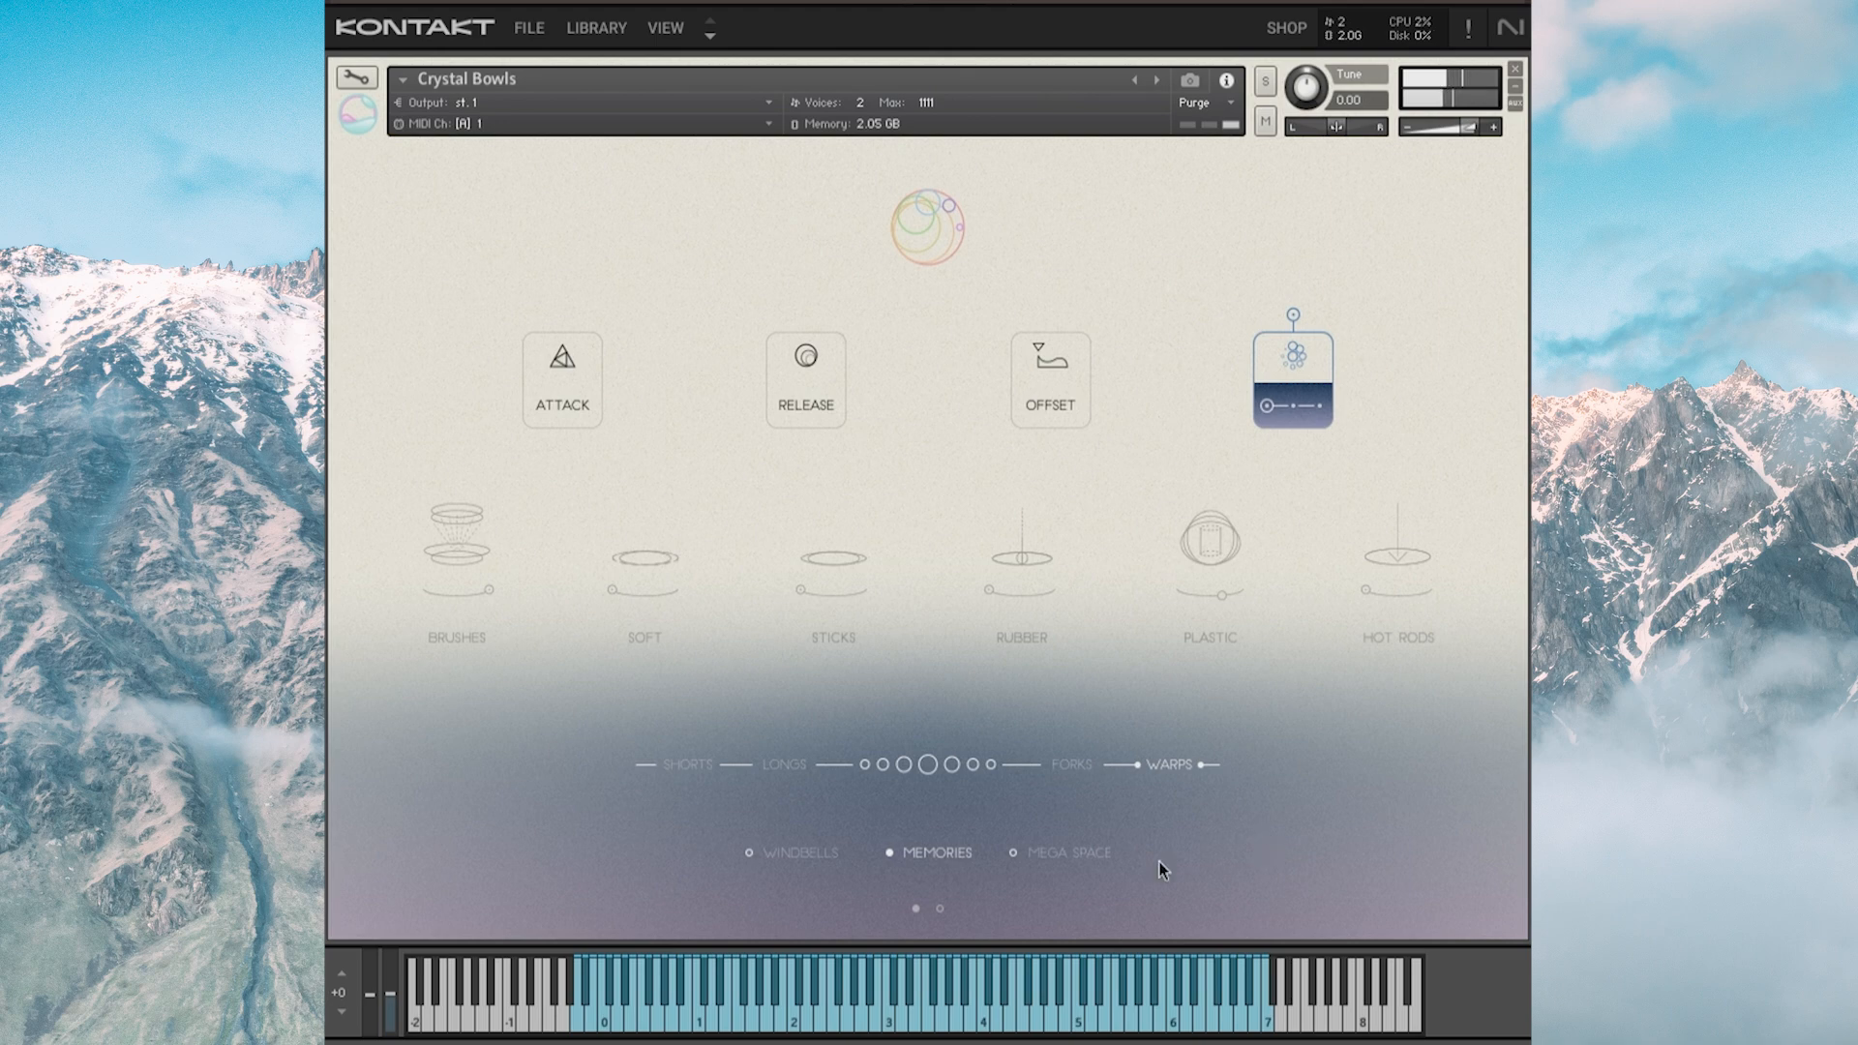
click(1071, 852)
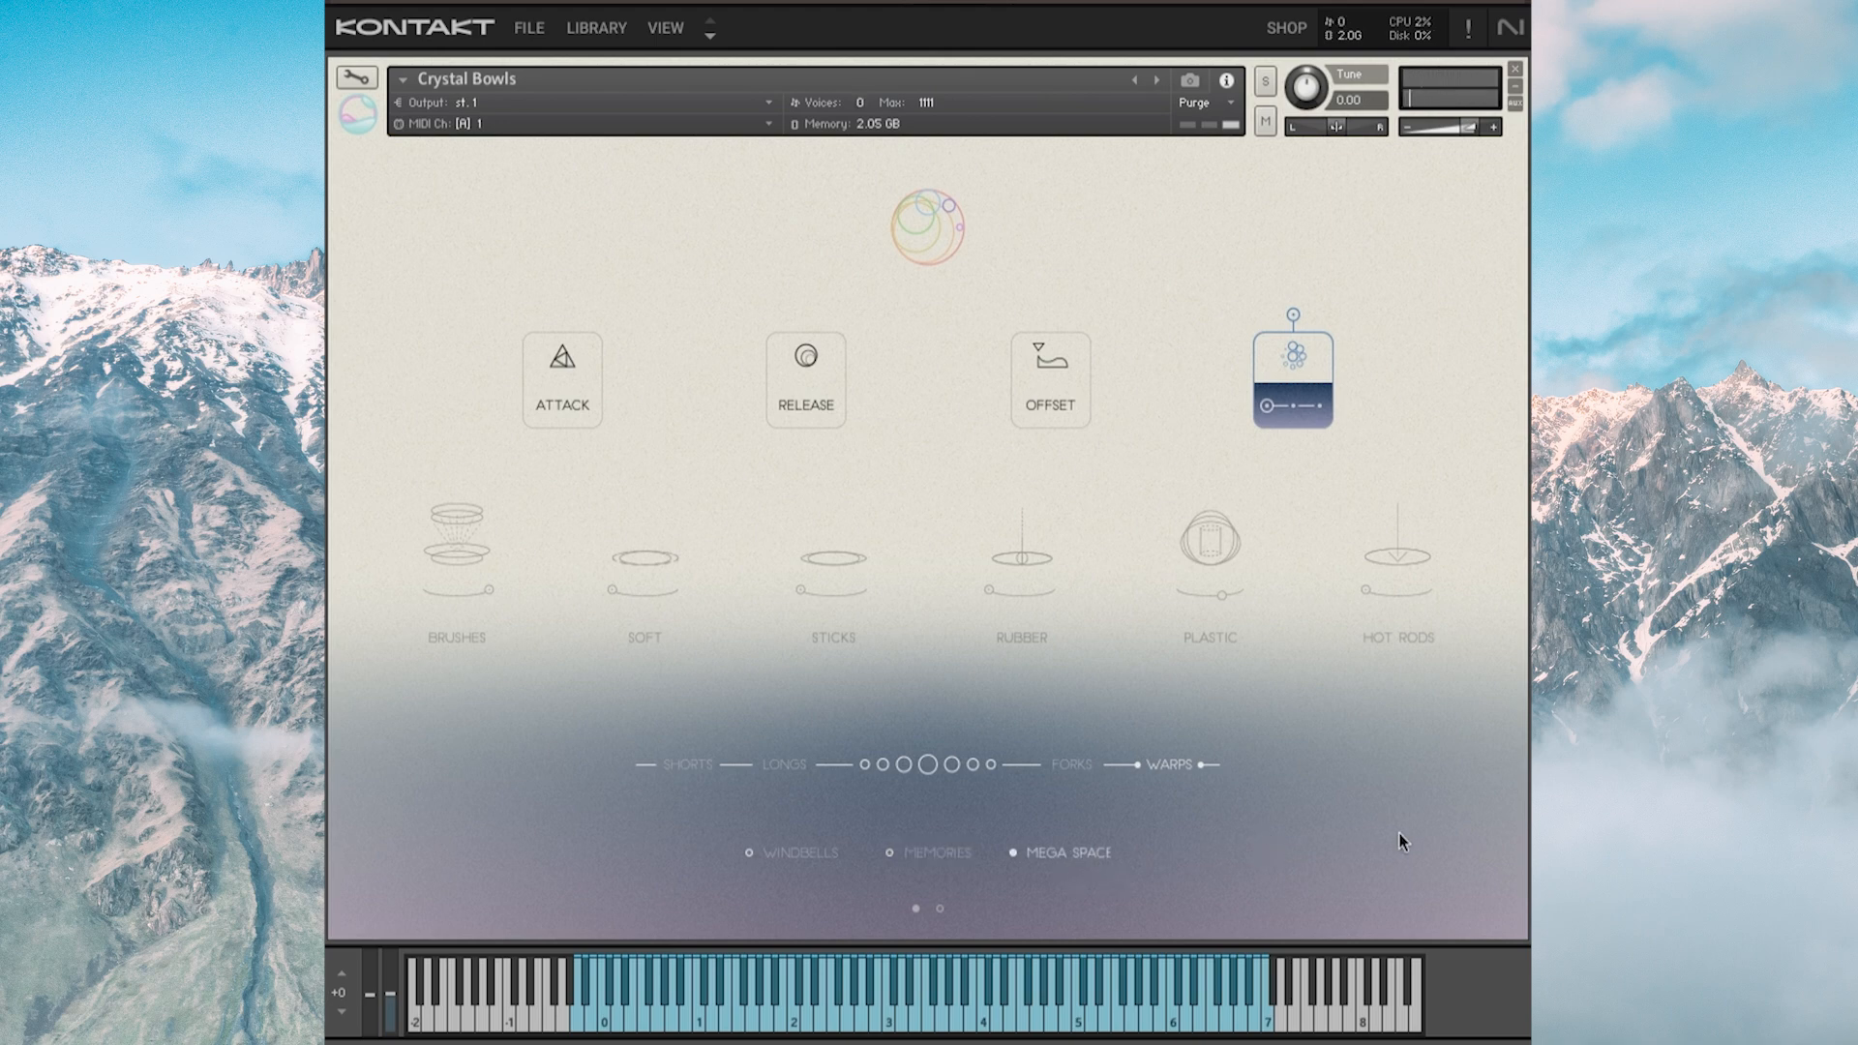
drag(1461, 126, 1456, 124)
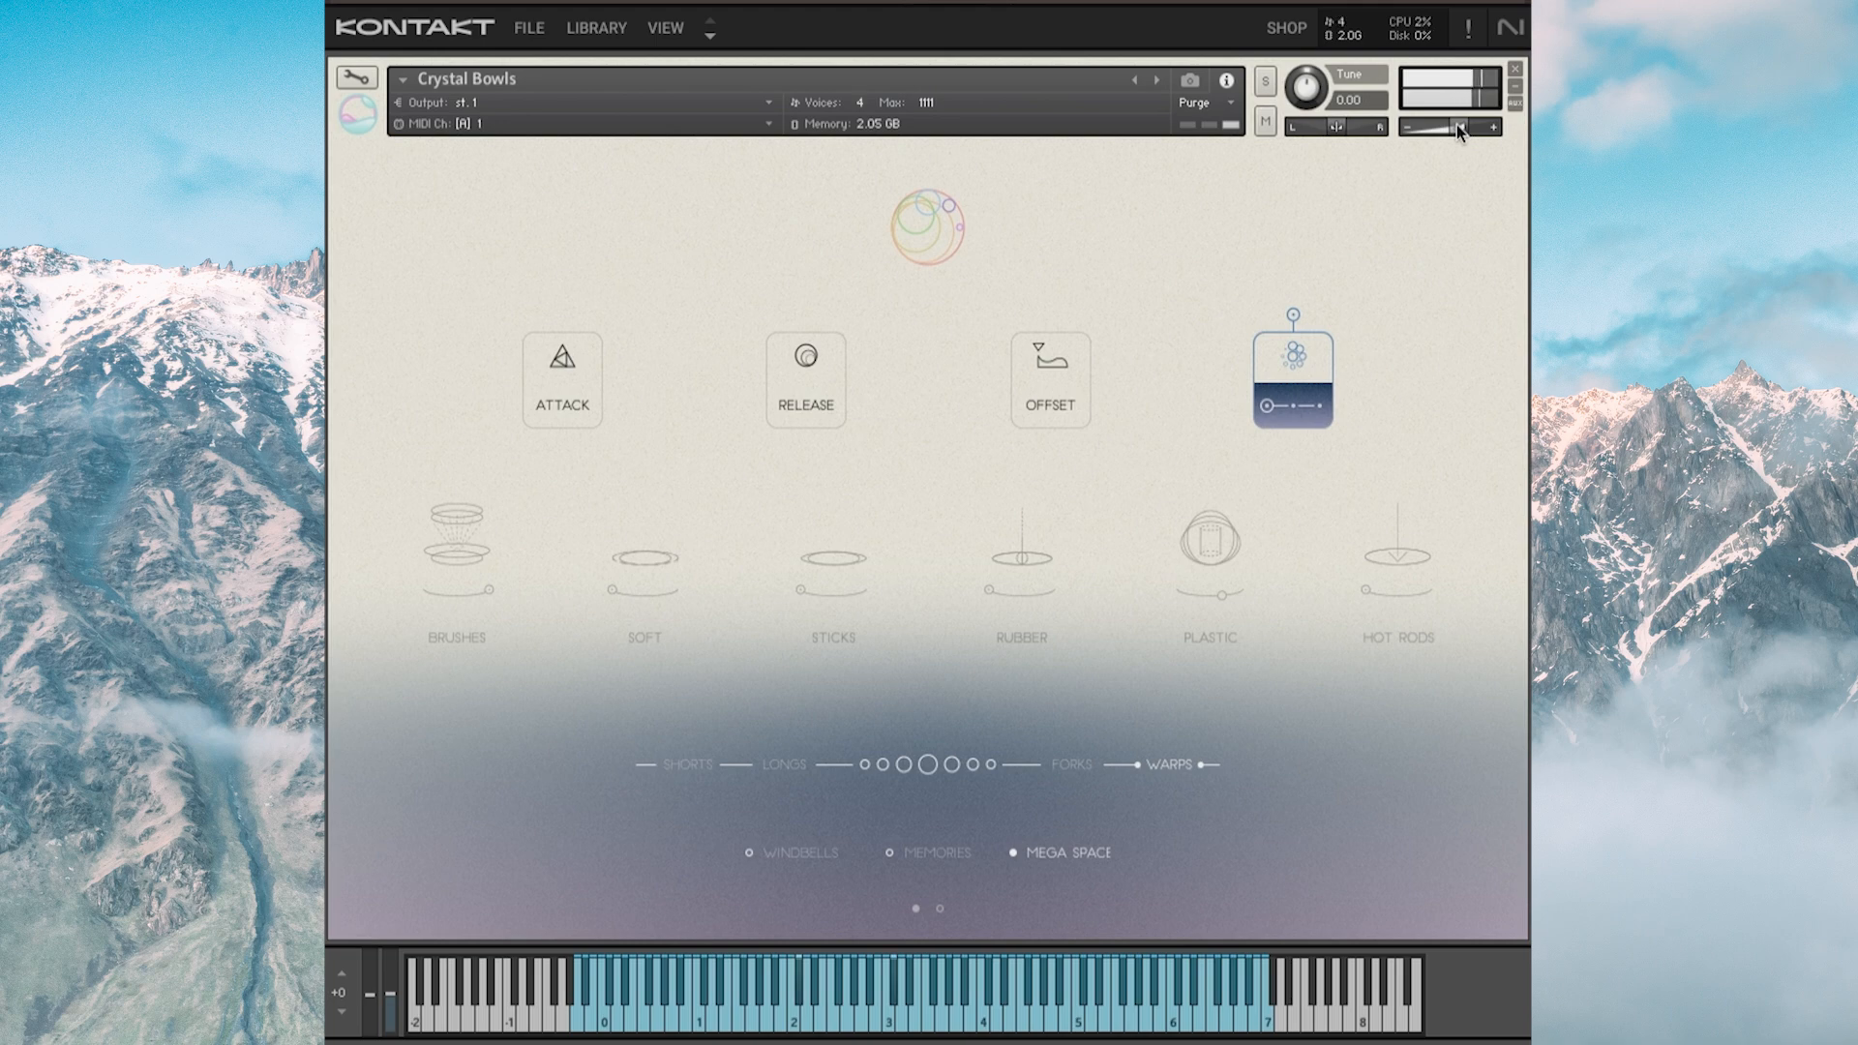
drag(1456, 129, 1450, 126)
Try the Icicles, CD Skip and Snowfall warps, raising the instrument volume slightly
click(939, 907)
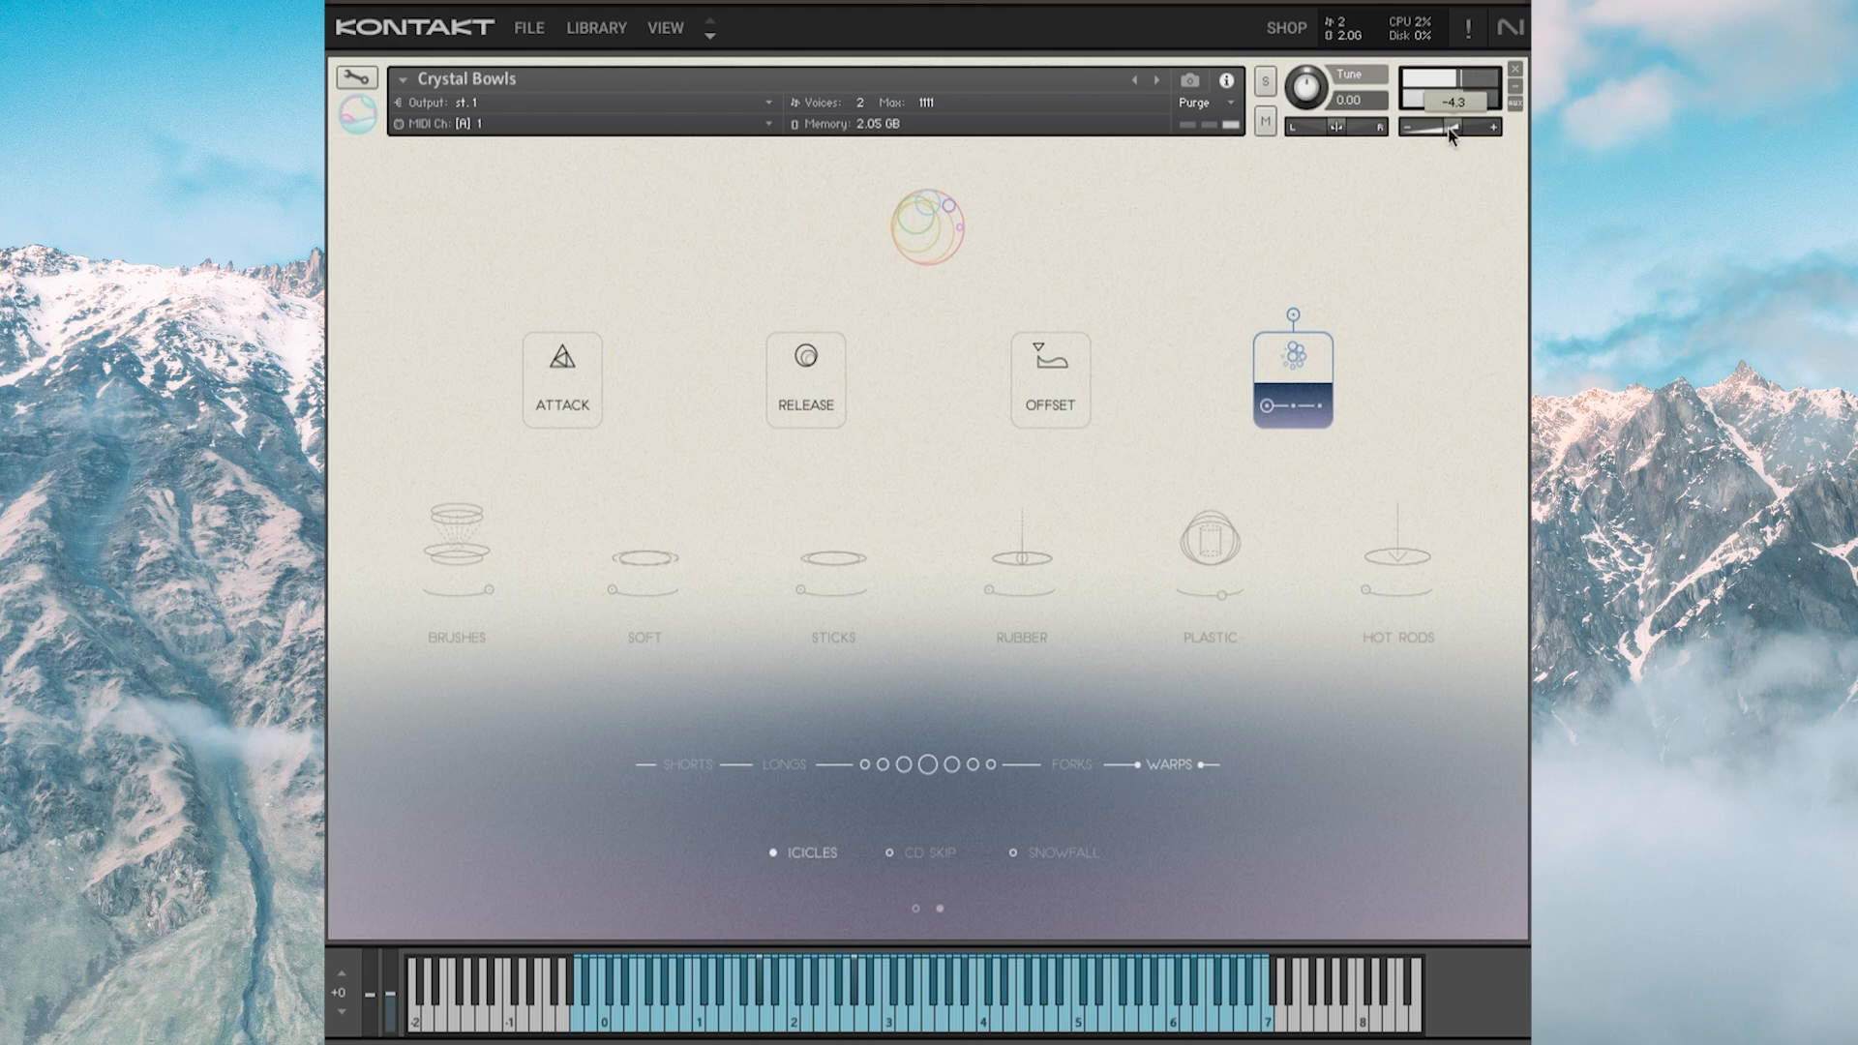
drag(1449, 126, 1454, 127)
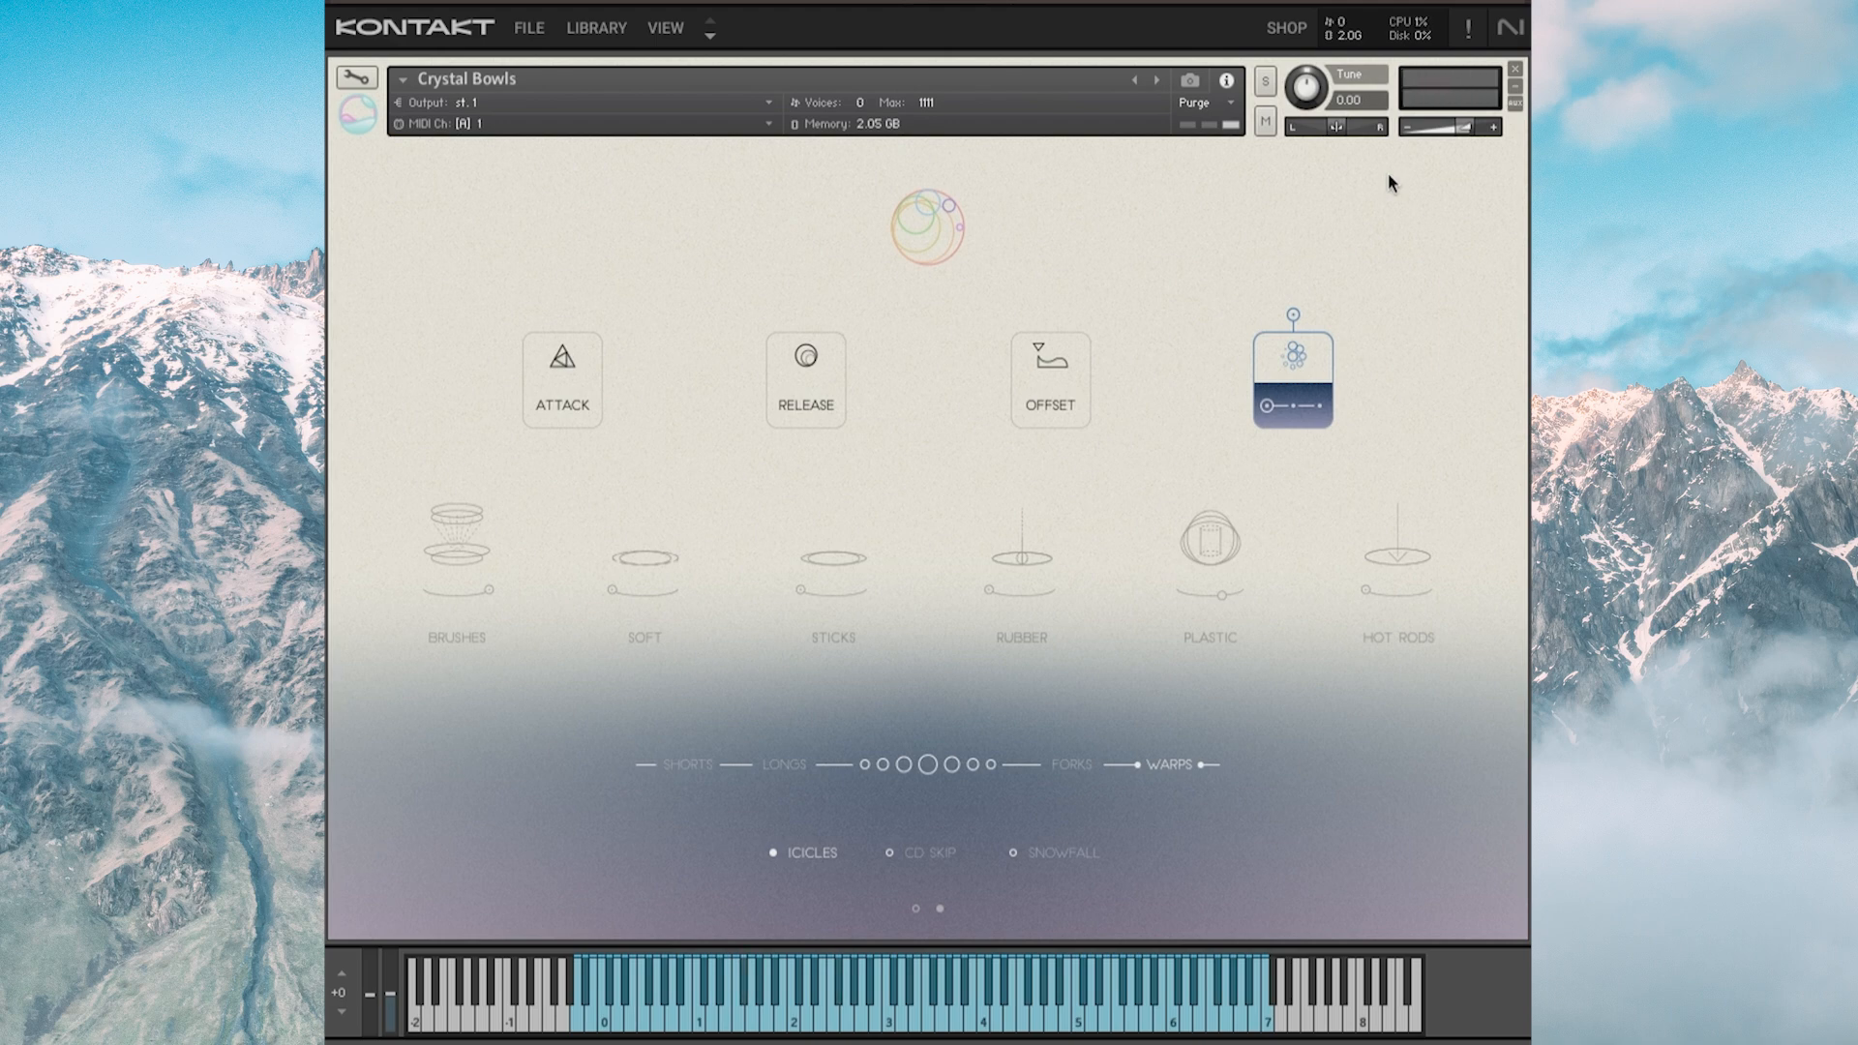
click(925, 853)
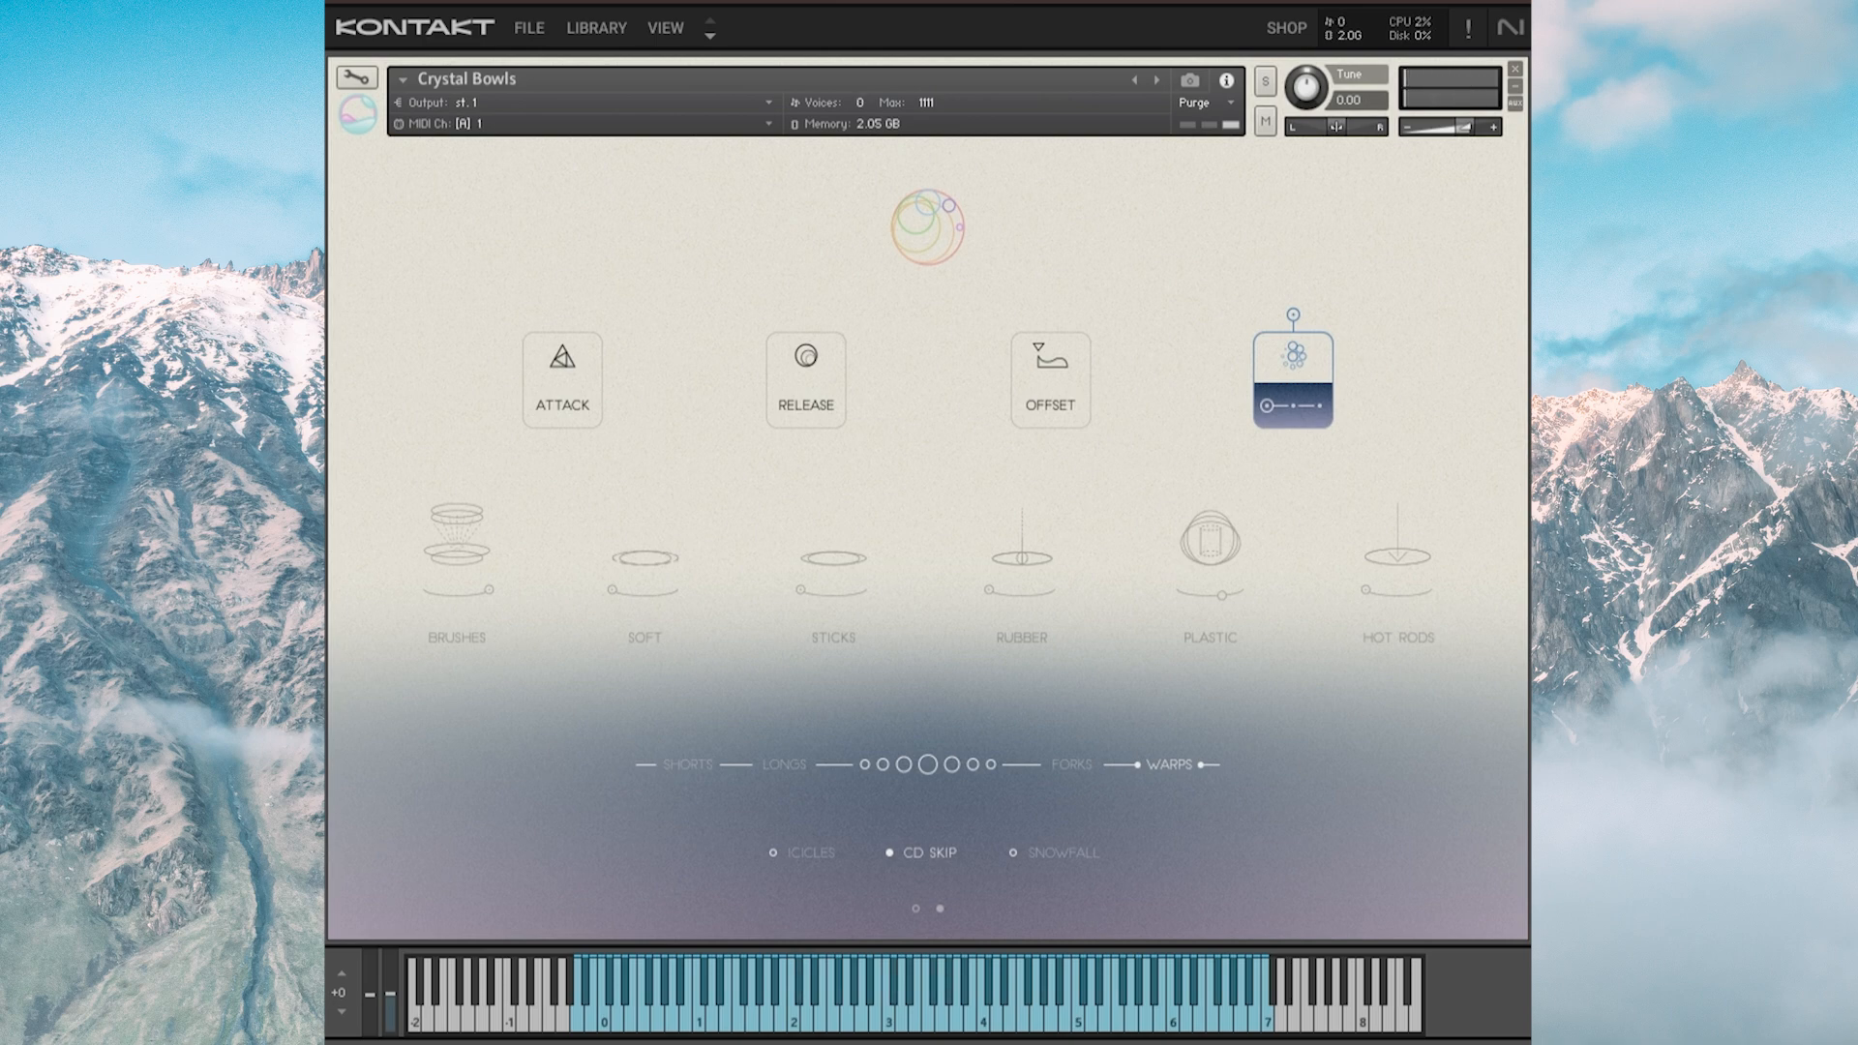
click(1067, 848)
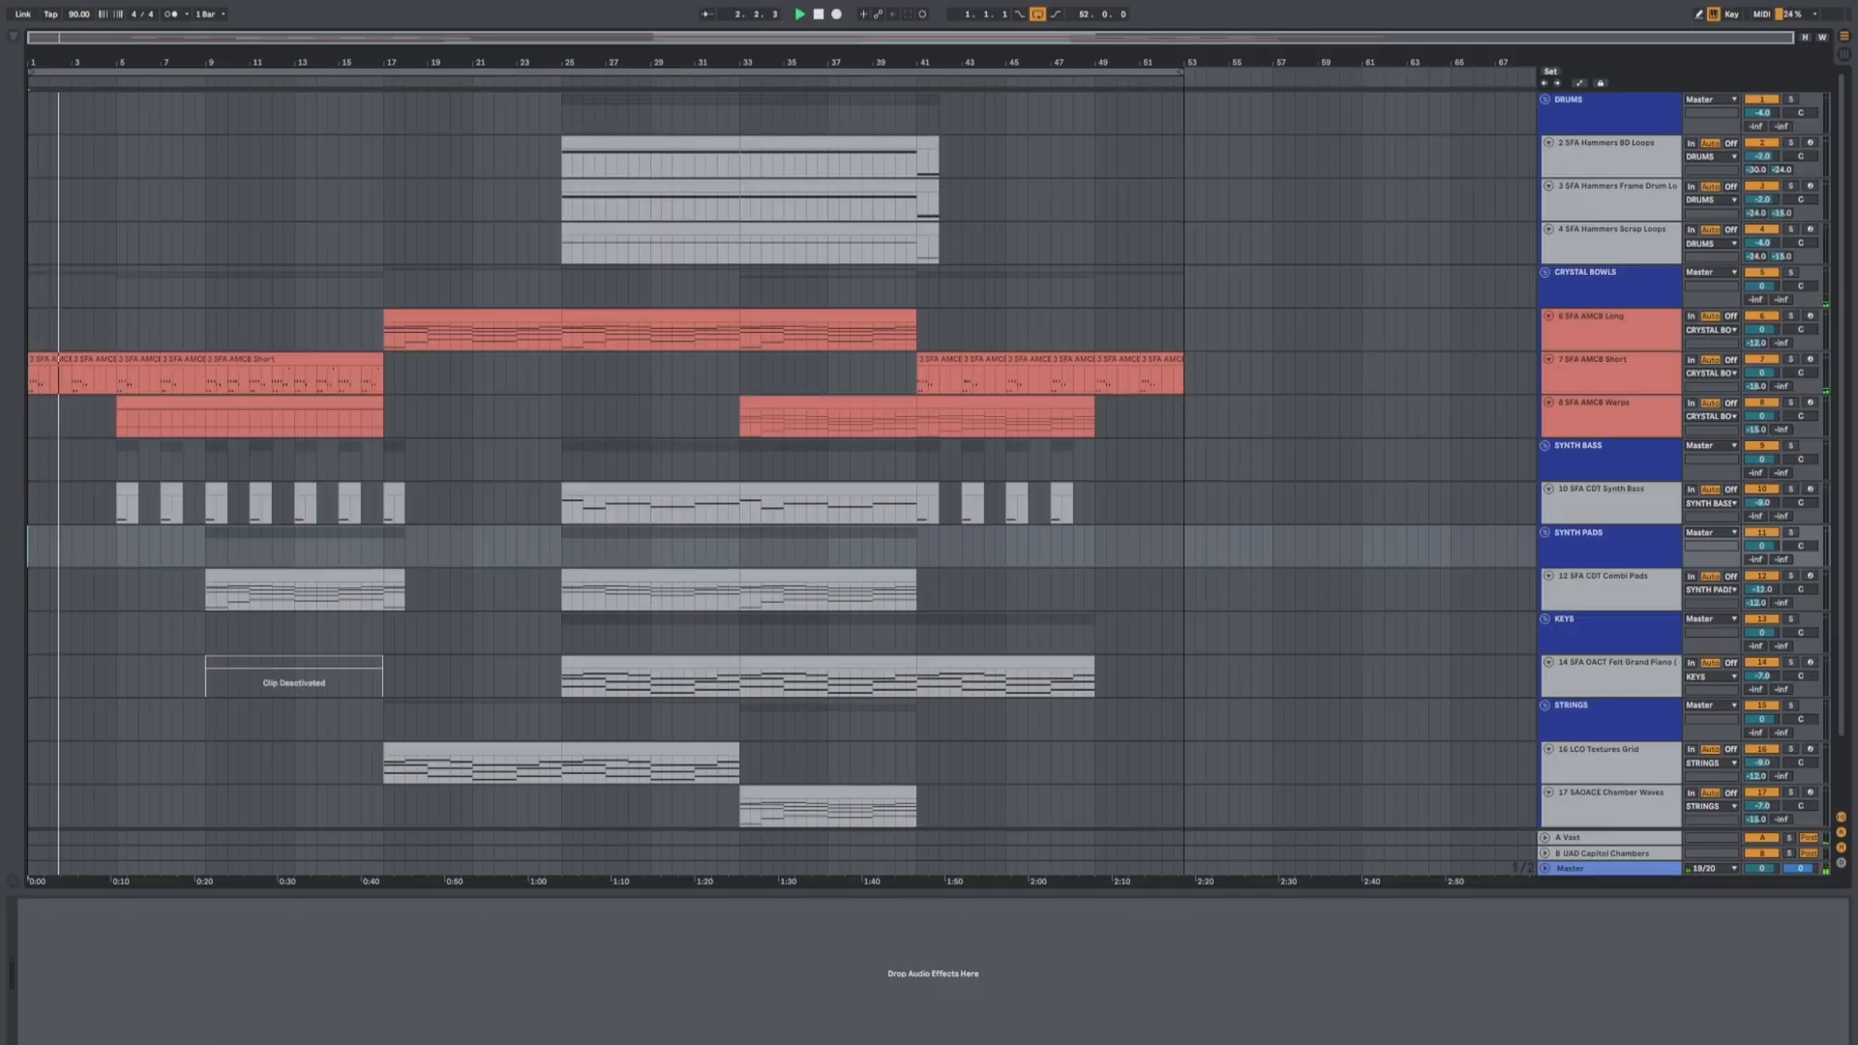
Switch to the Ableton Live arrangement and solo the SFA AMCB Short track in the Crystal Bowls group
scroll(1634, 533, down, 2)
scroll(1643, 569, up, 2)
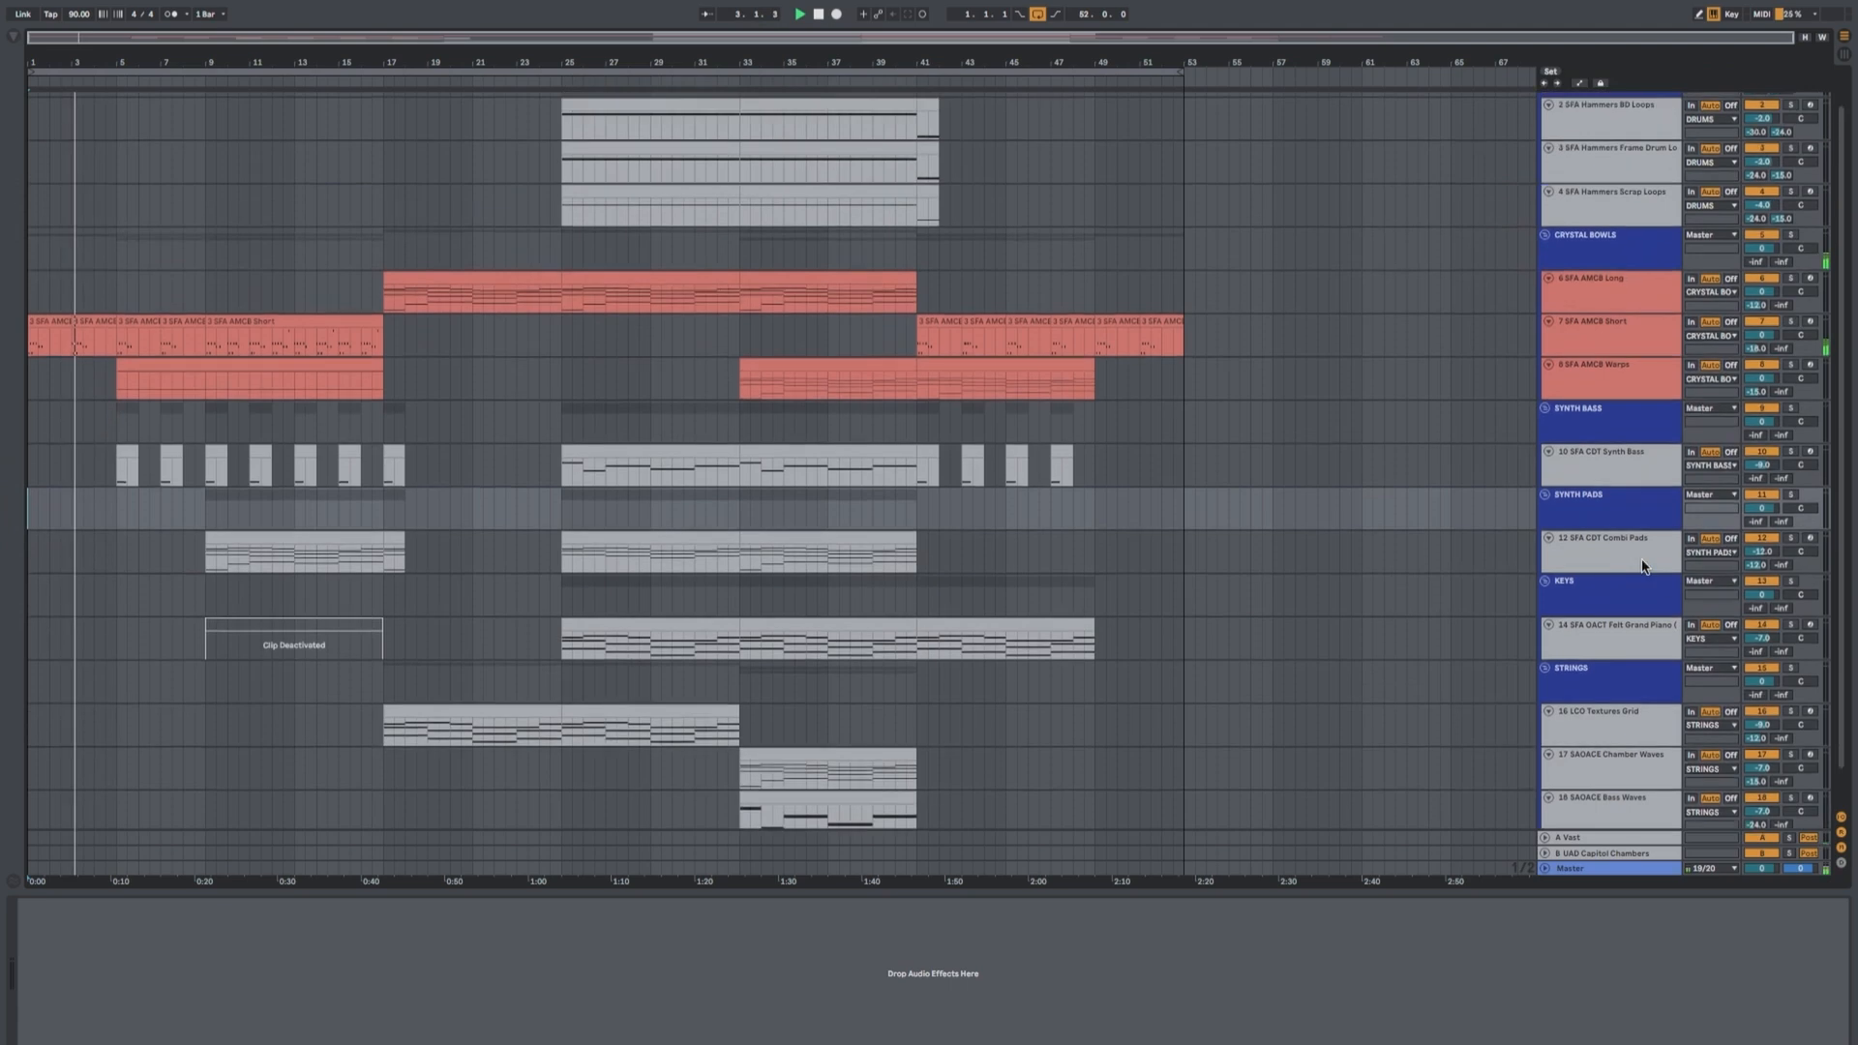
scroll(1645, 571, up, 1)
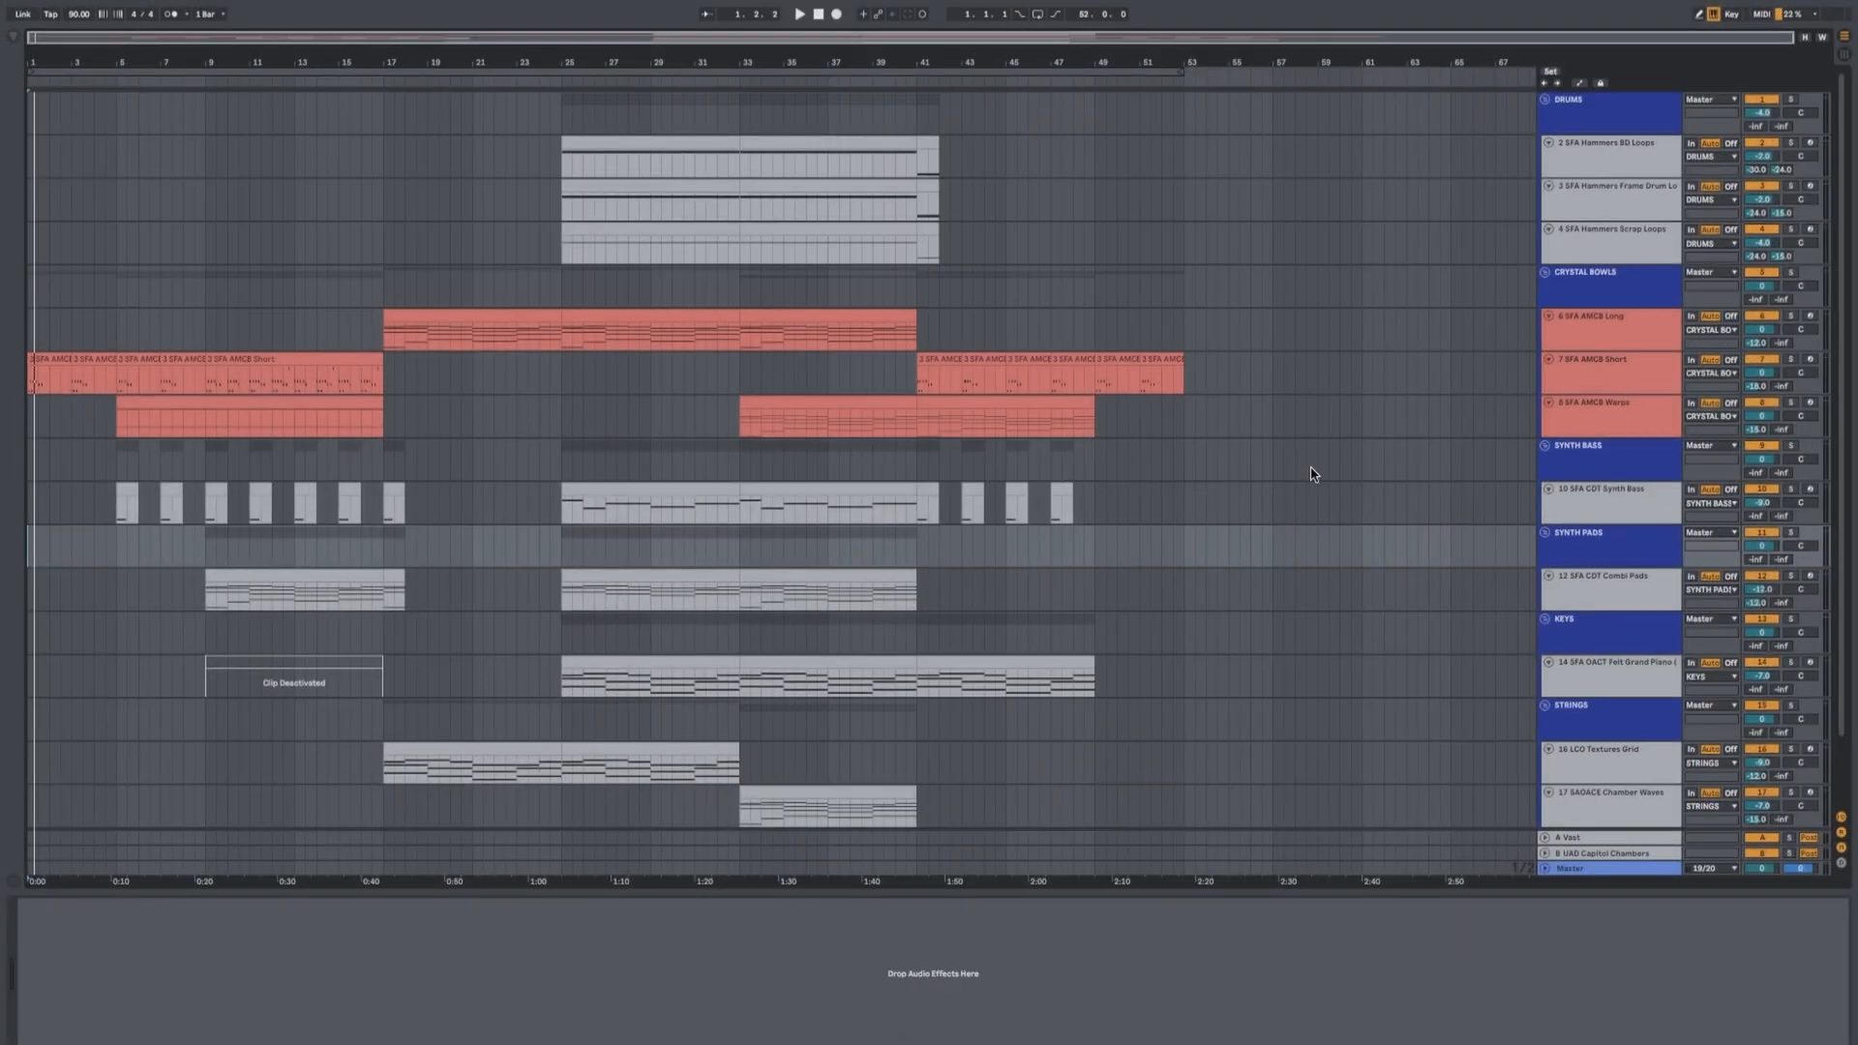
click(1551, 288)
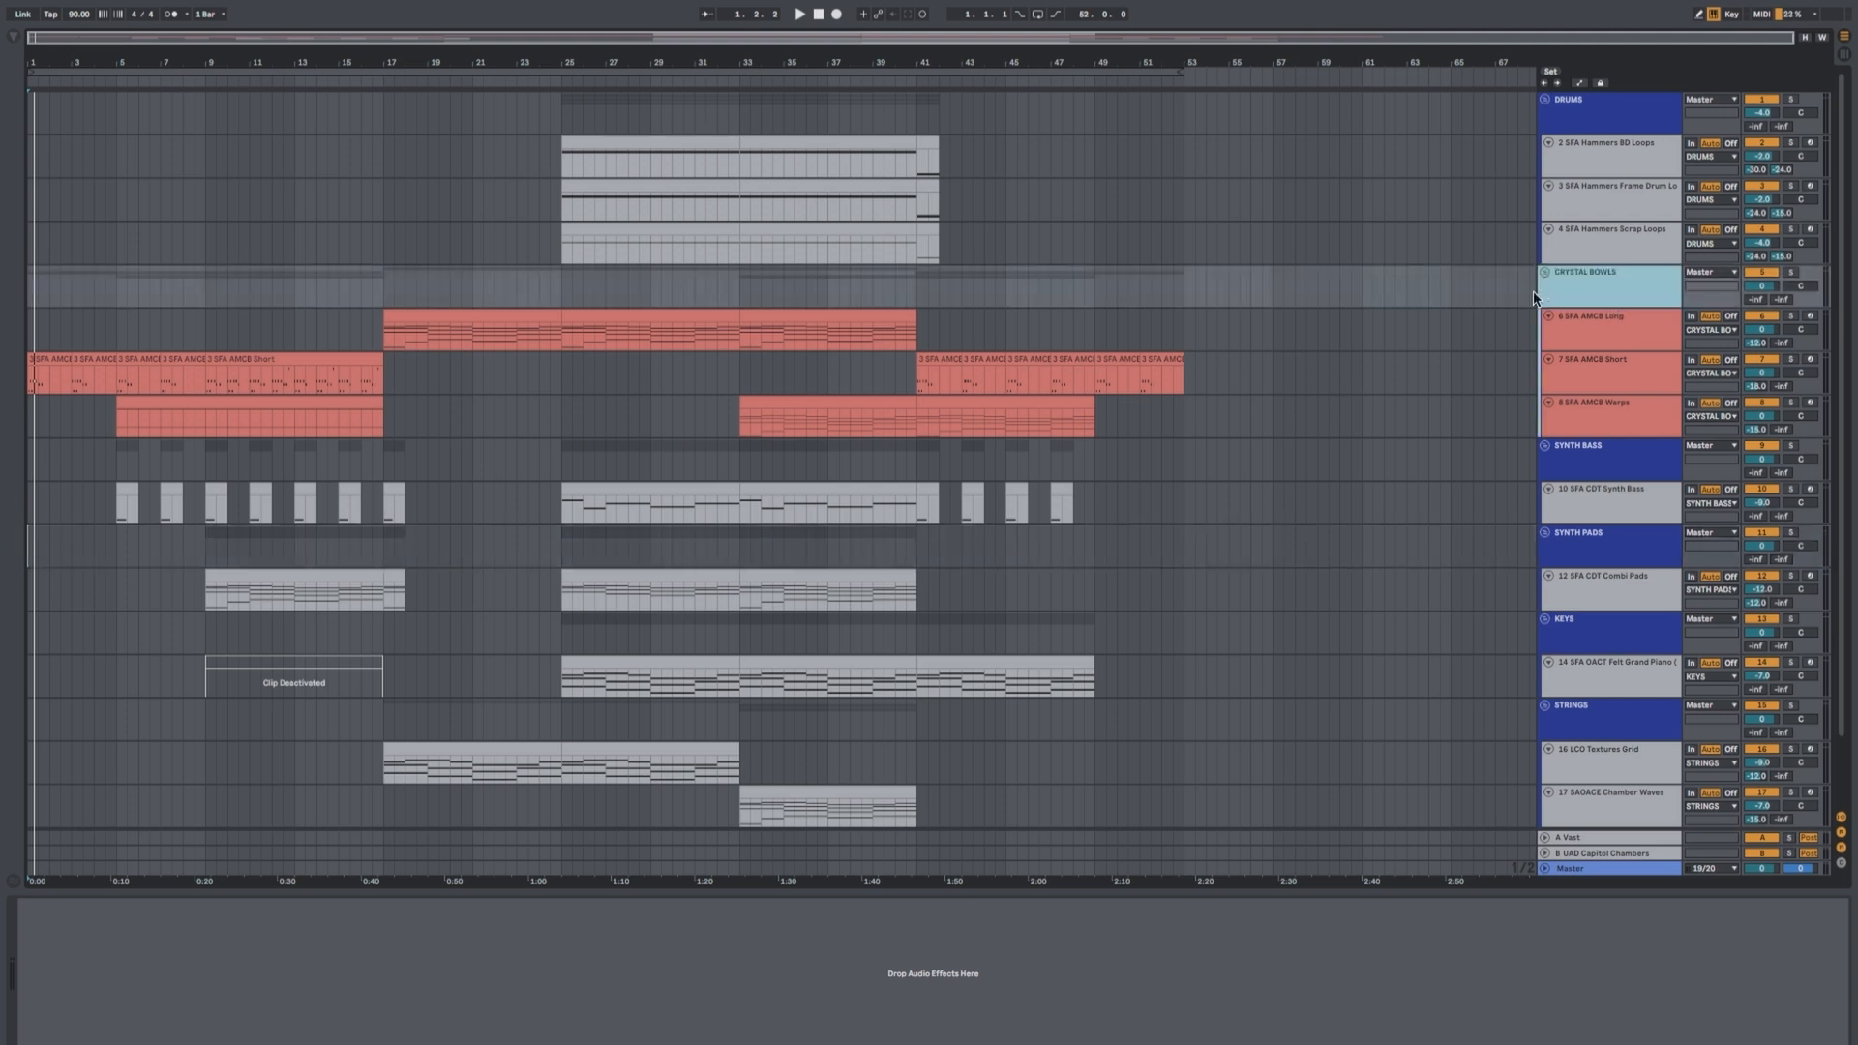
click(1609, 327)
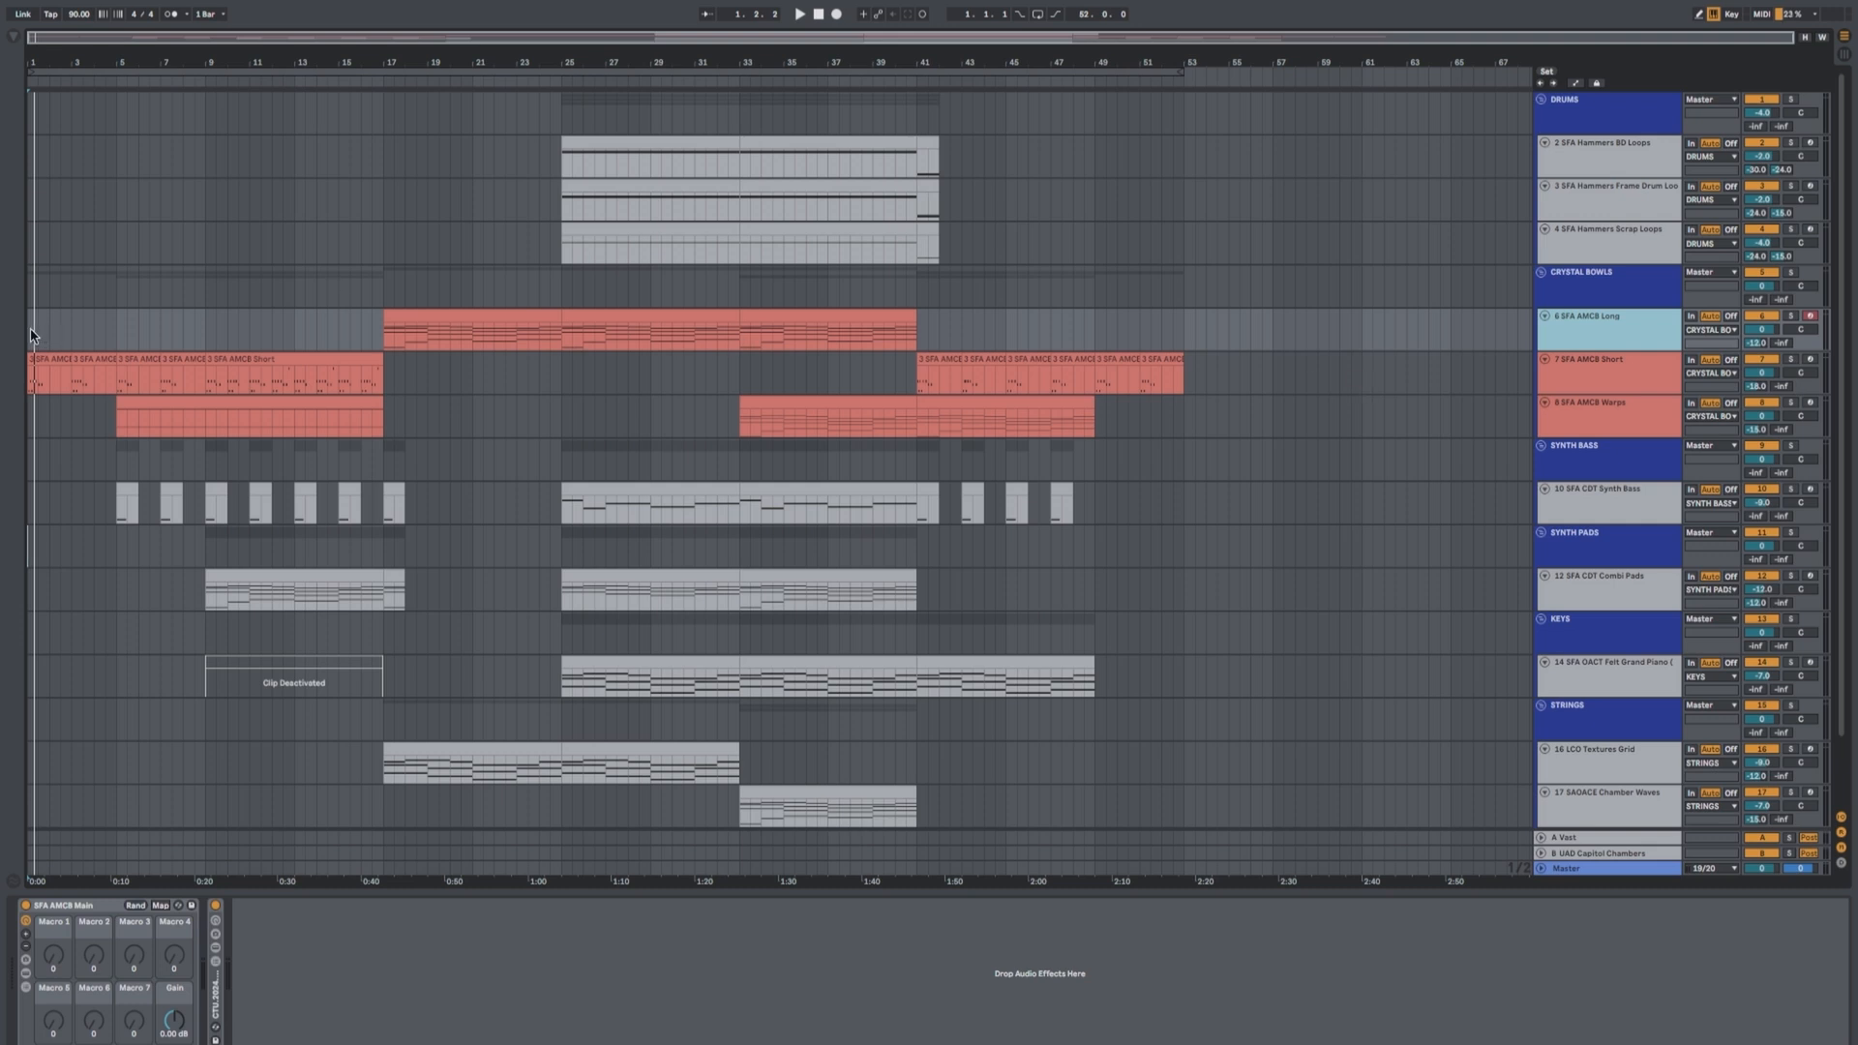
click(1589, 380)
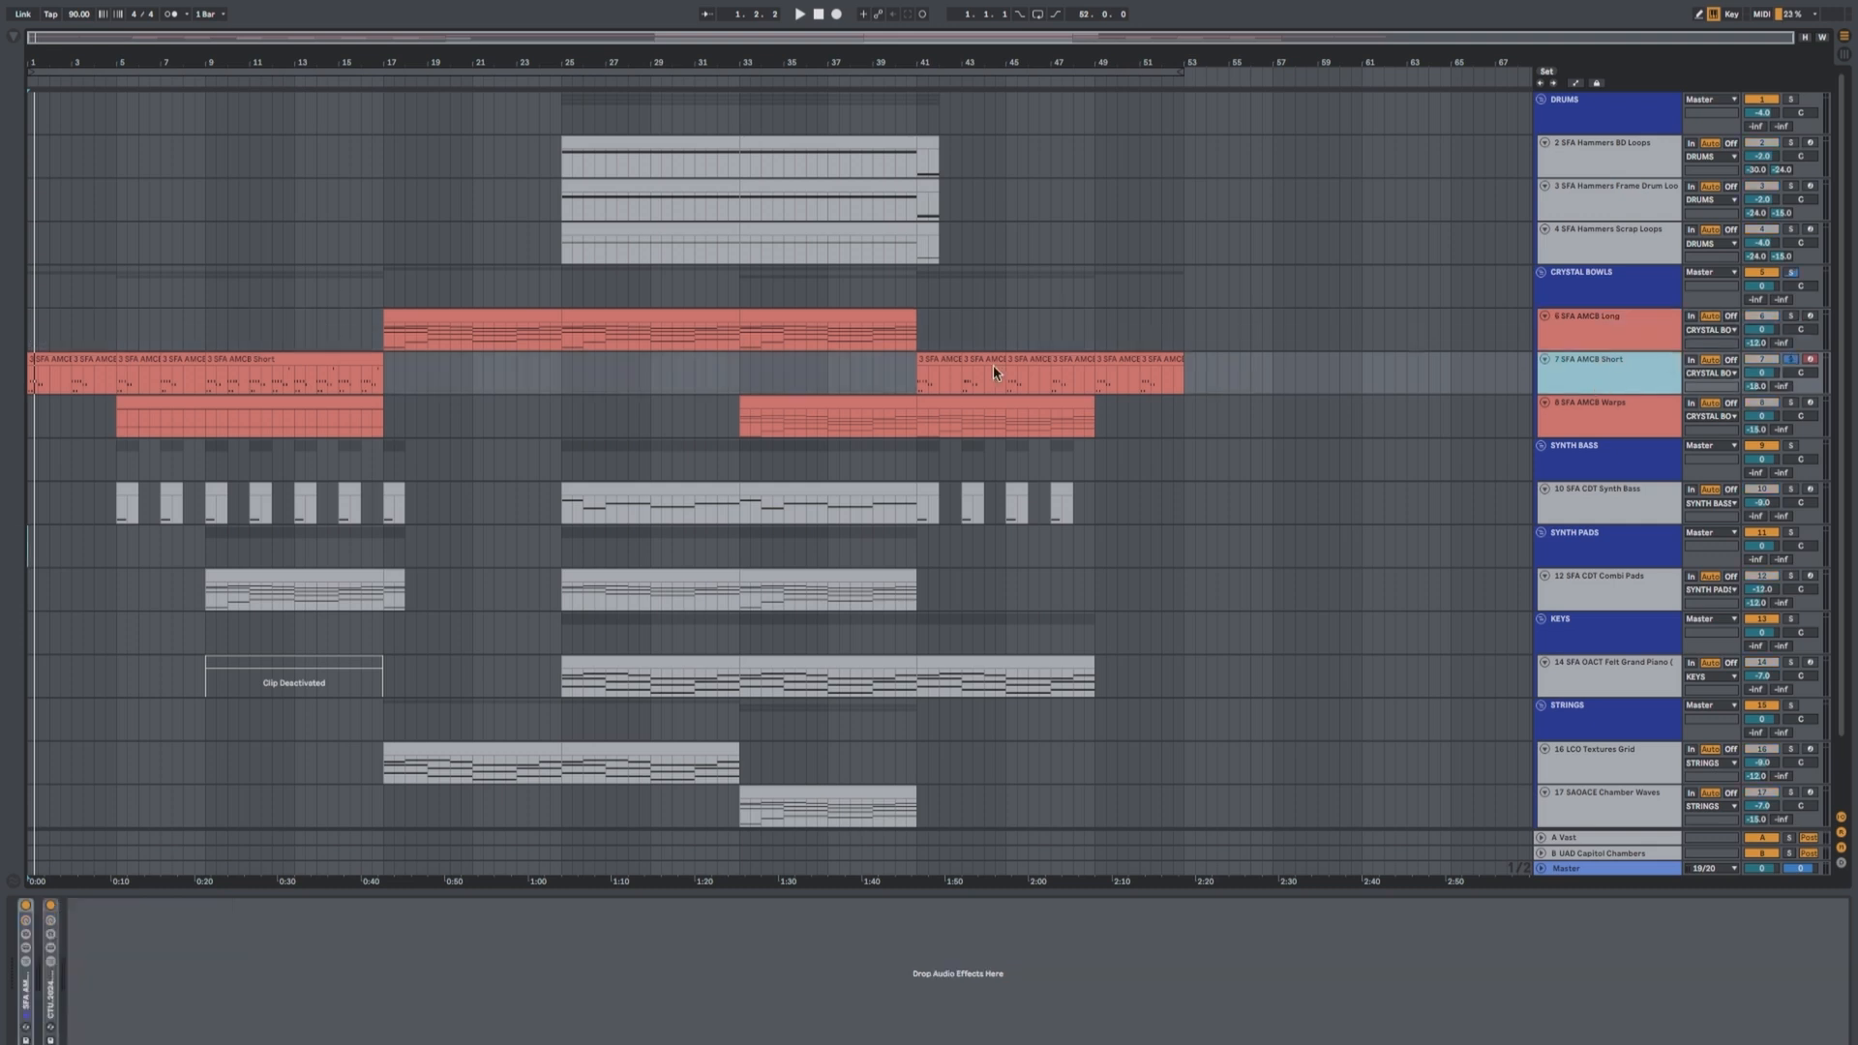
Make the SFA AMCB Short track taller in the arrangement and play its opening clips from bar 1
click(205, 327)
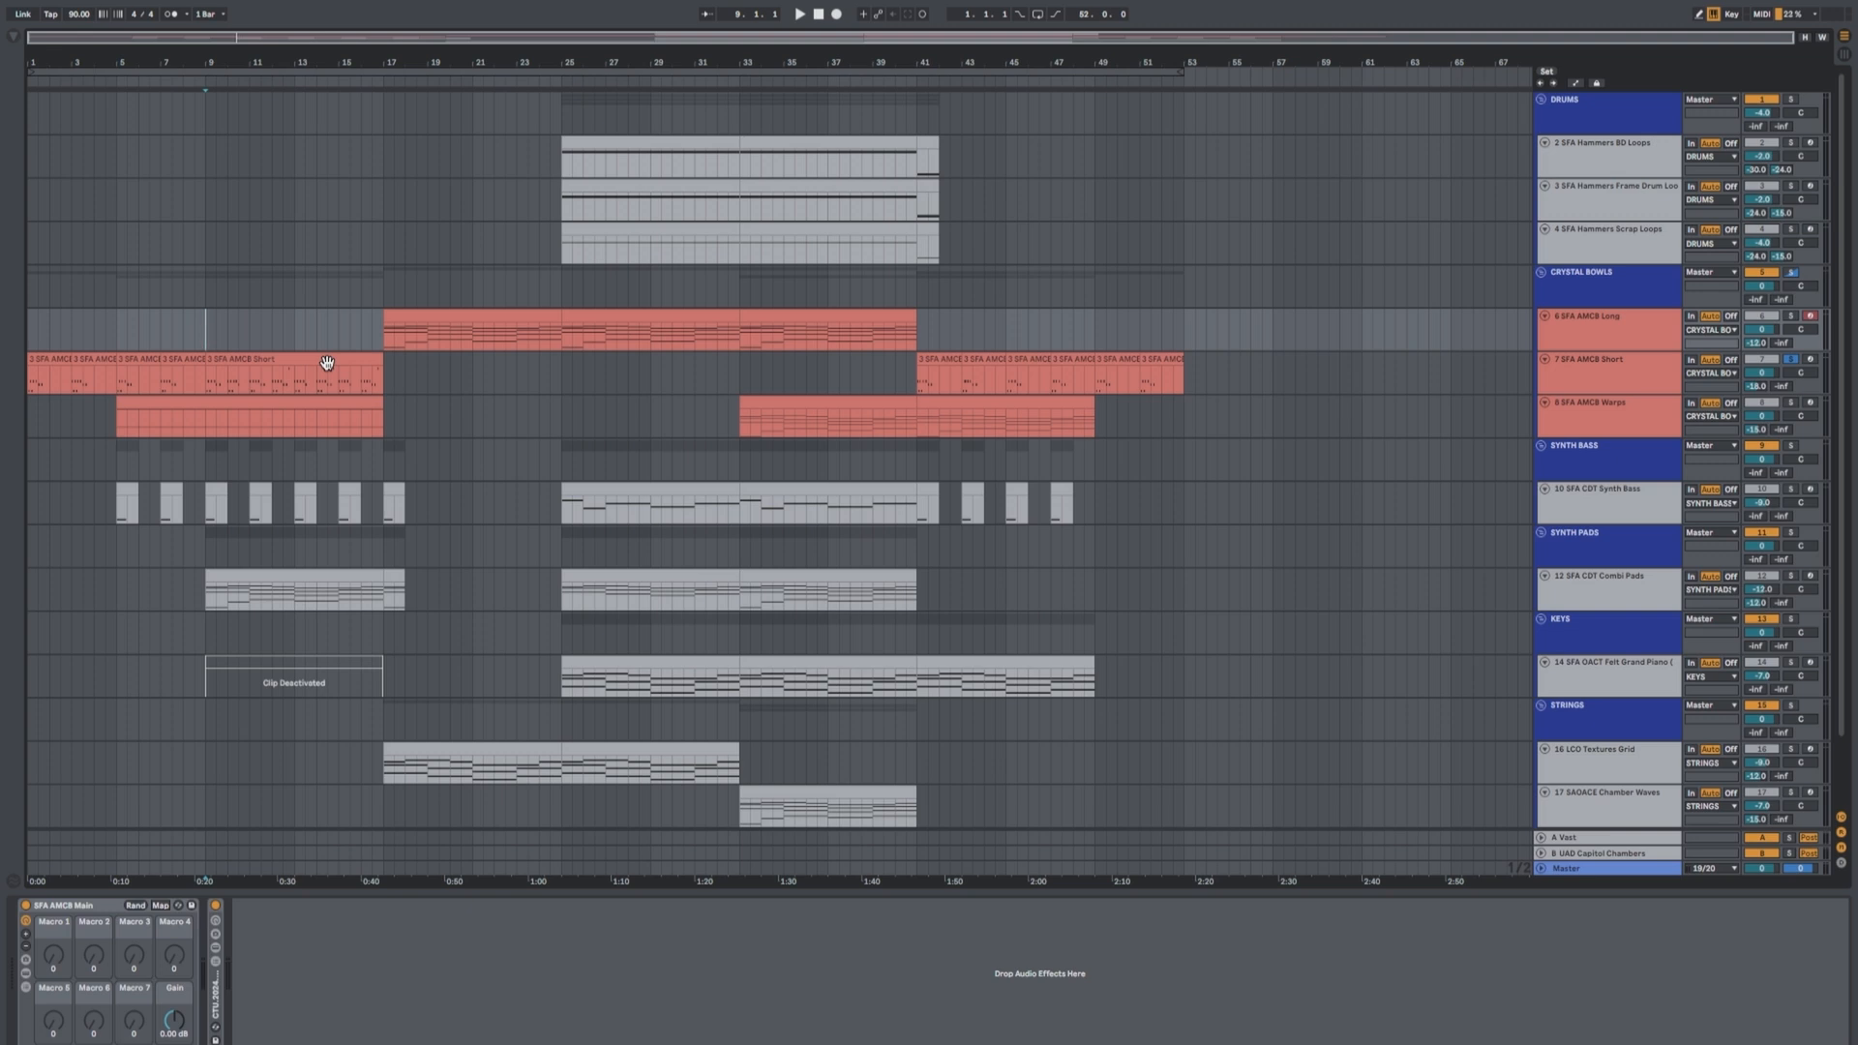
click(1613, 373)
drag(1607, 394, 1608, 488)
drag(47, 60, 172, 57)
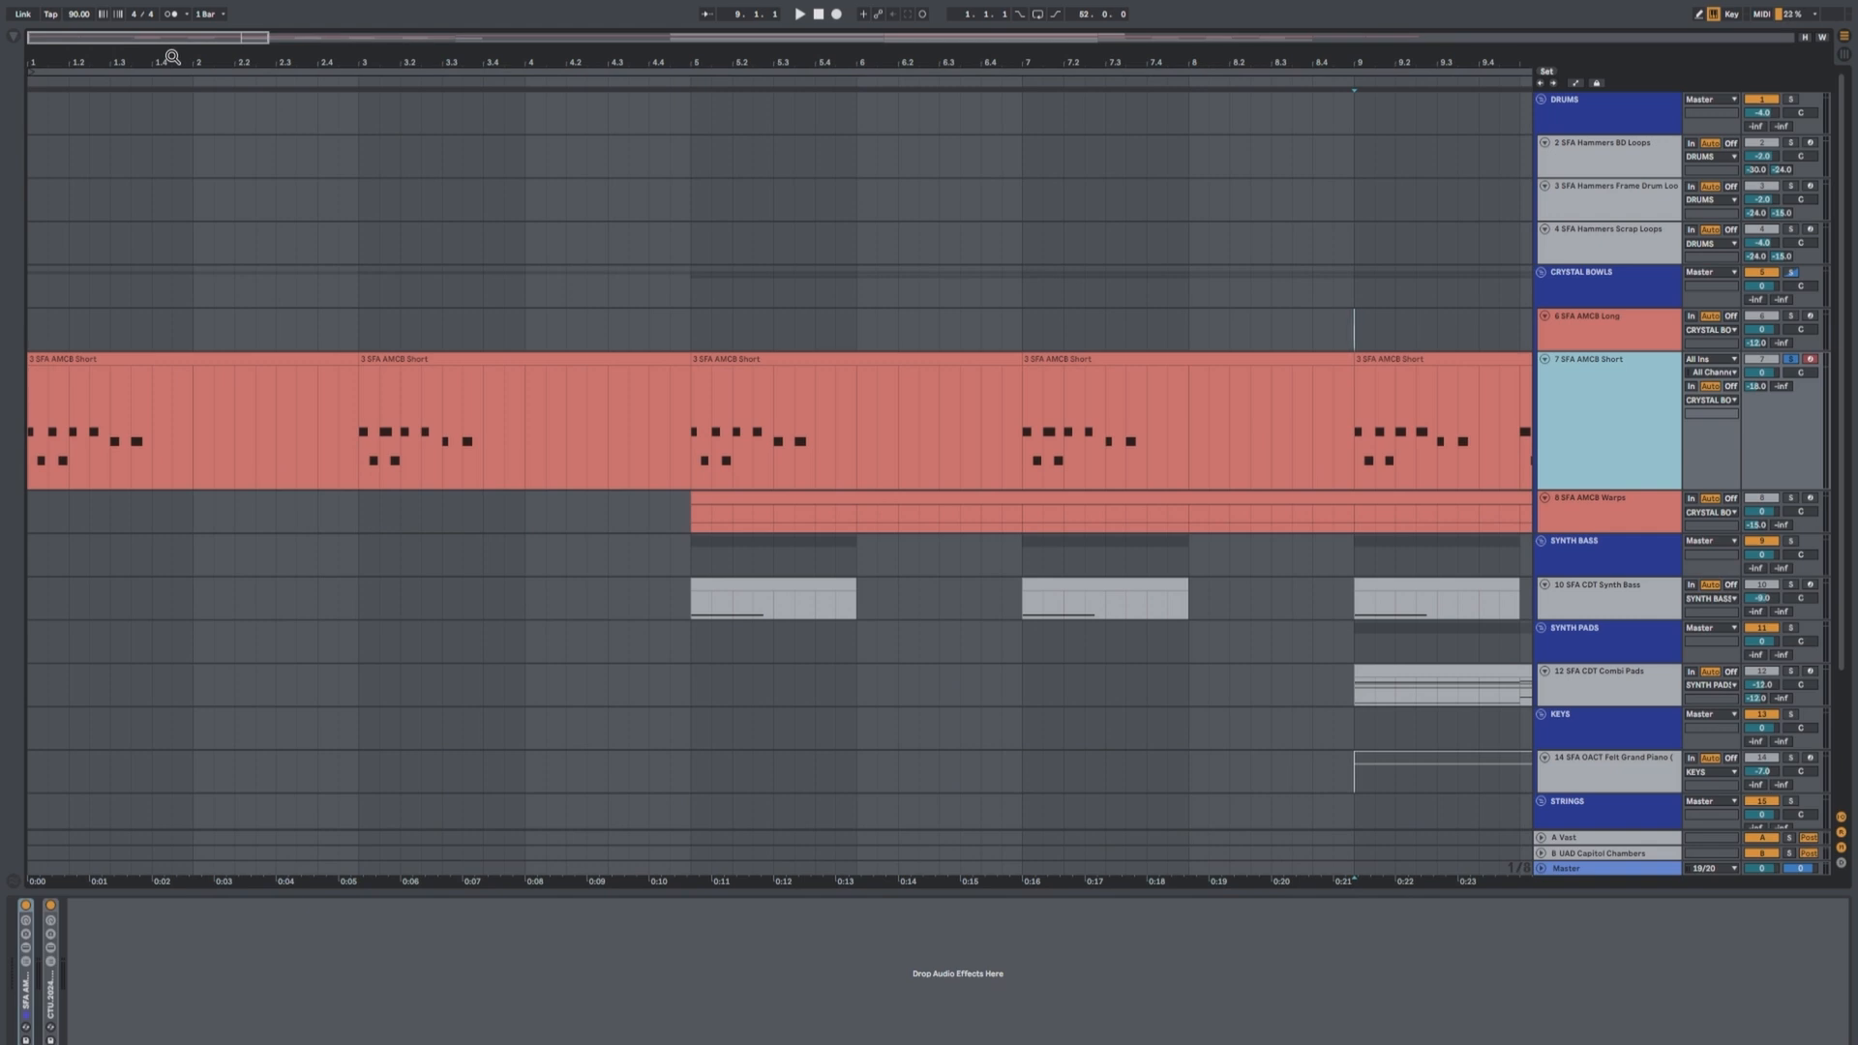
click(32, 320)
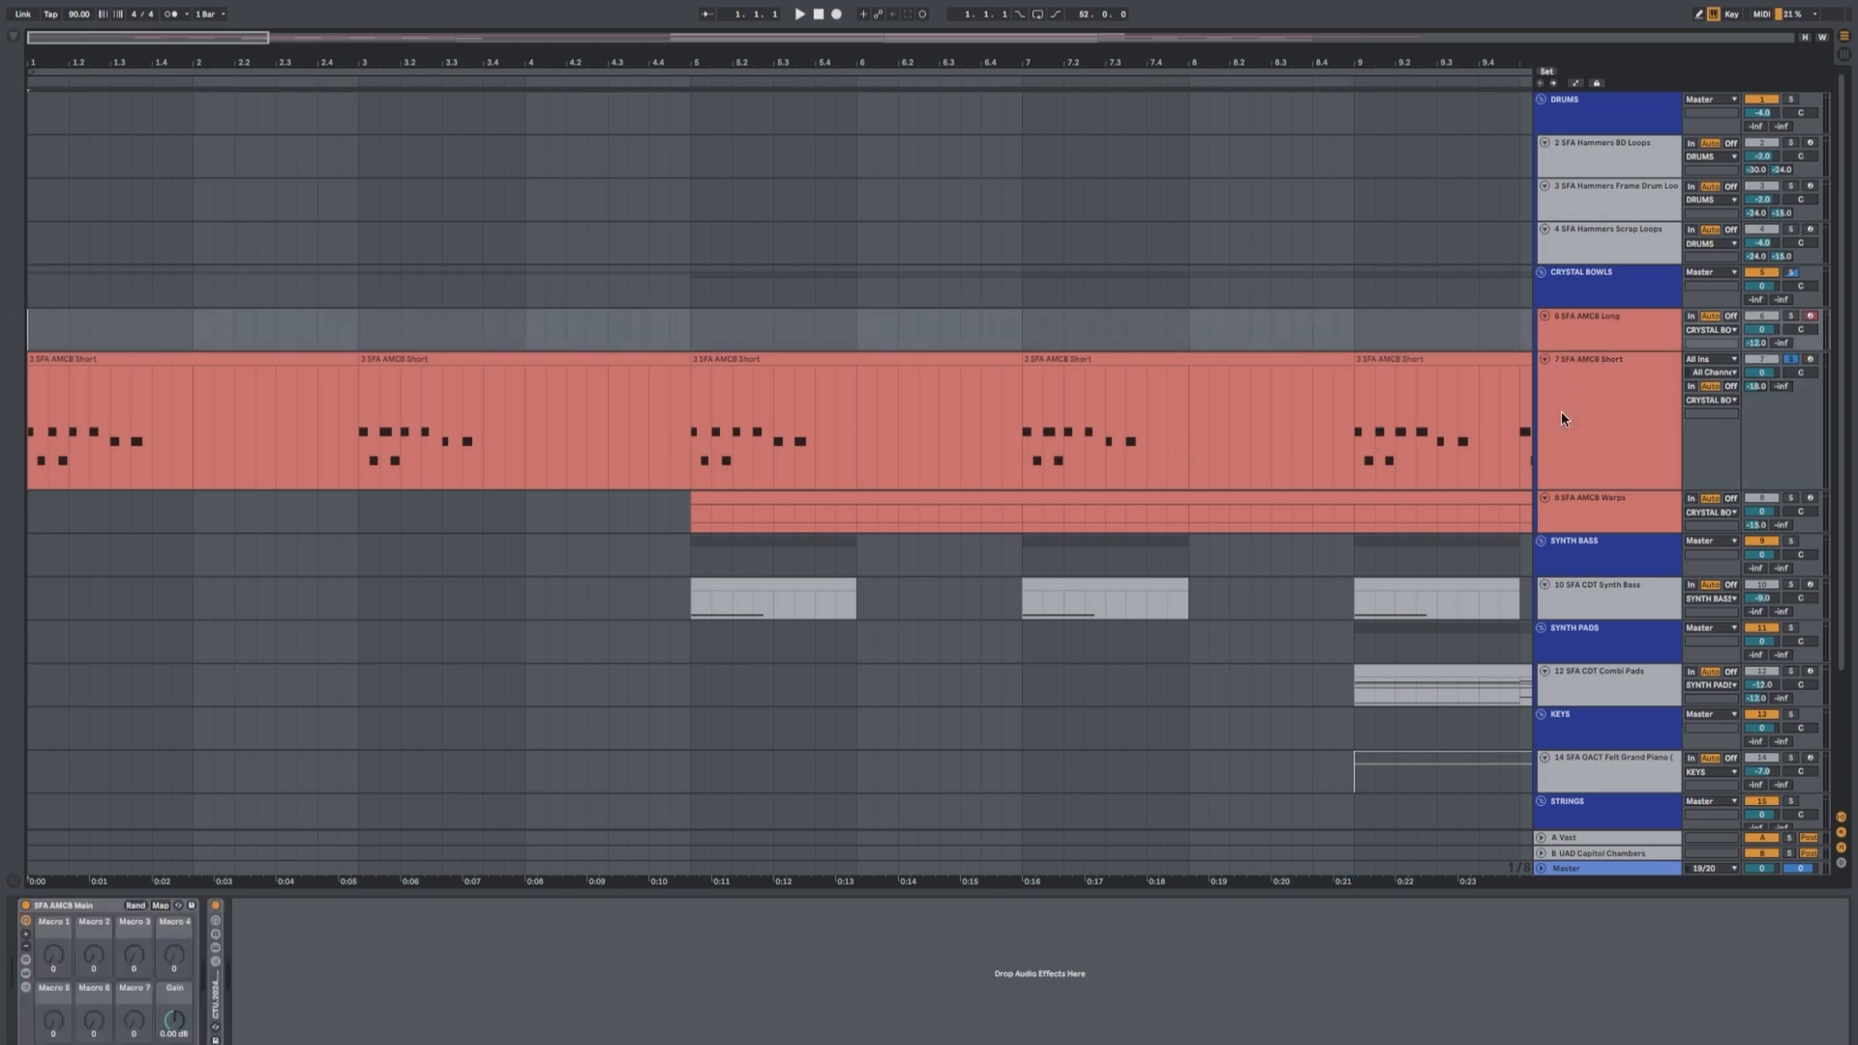
key(space)
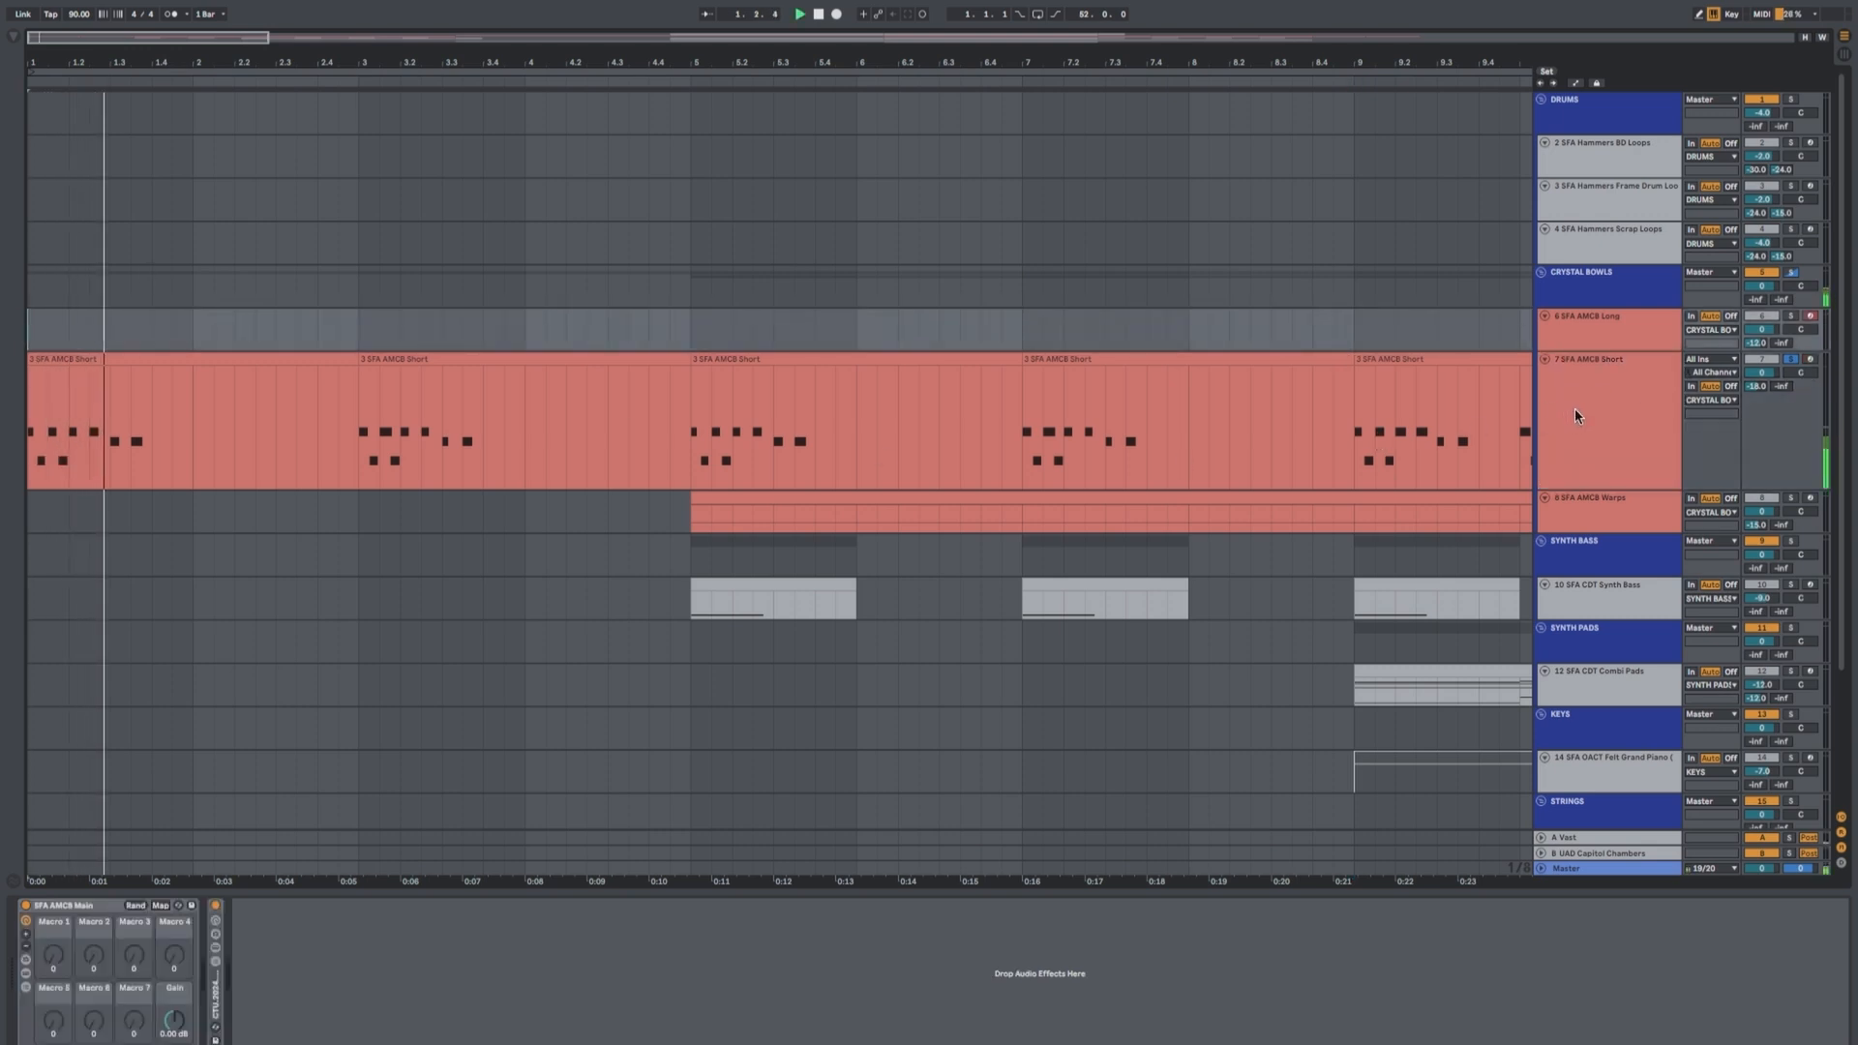
Open the notes of the first SFA AMCB Short clip, enlarge the note editor and shrink it again
double_click(125, 365)
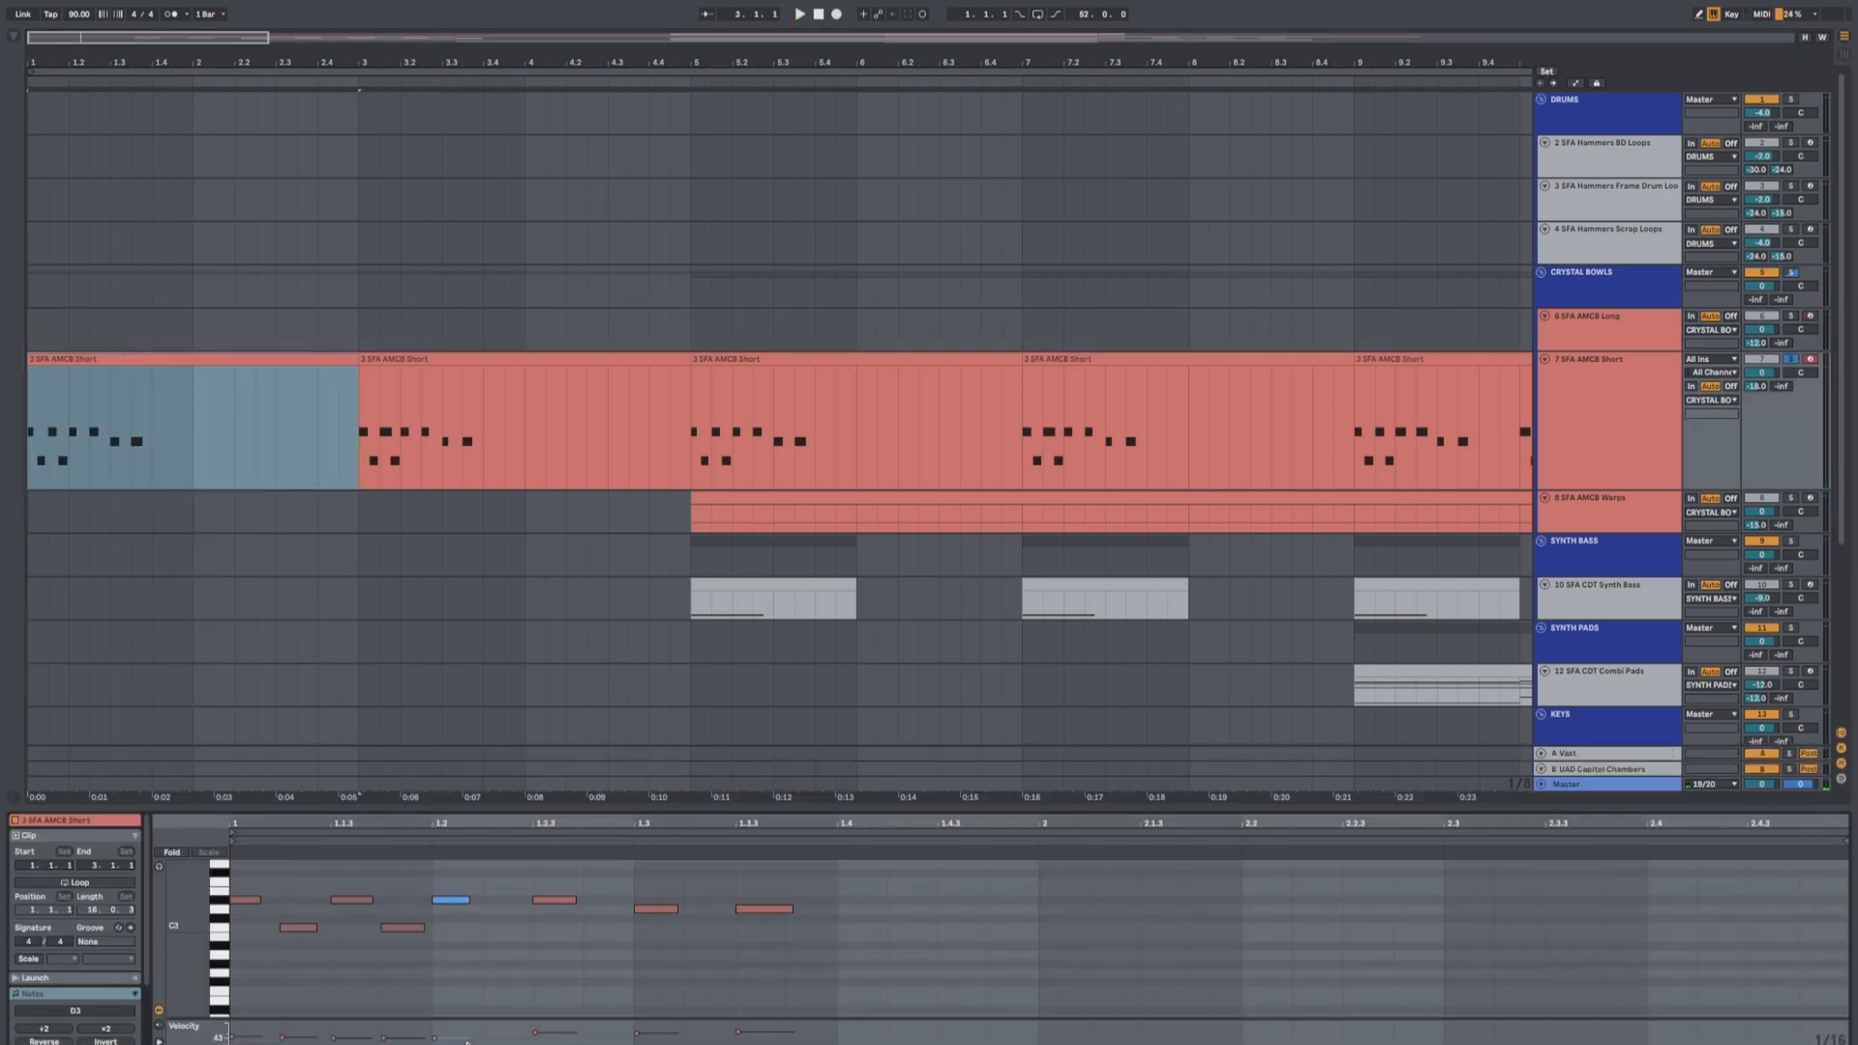
drag(531, 808, 542, 476)
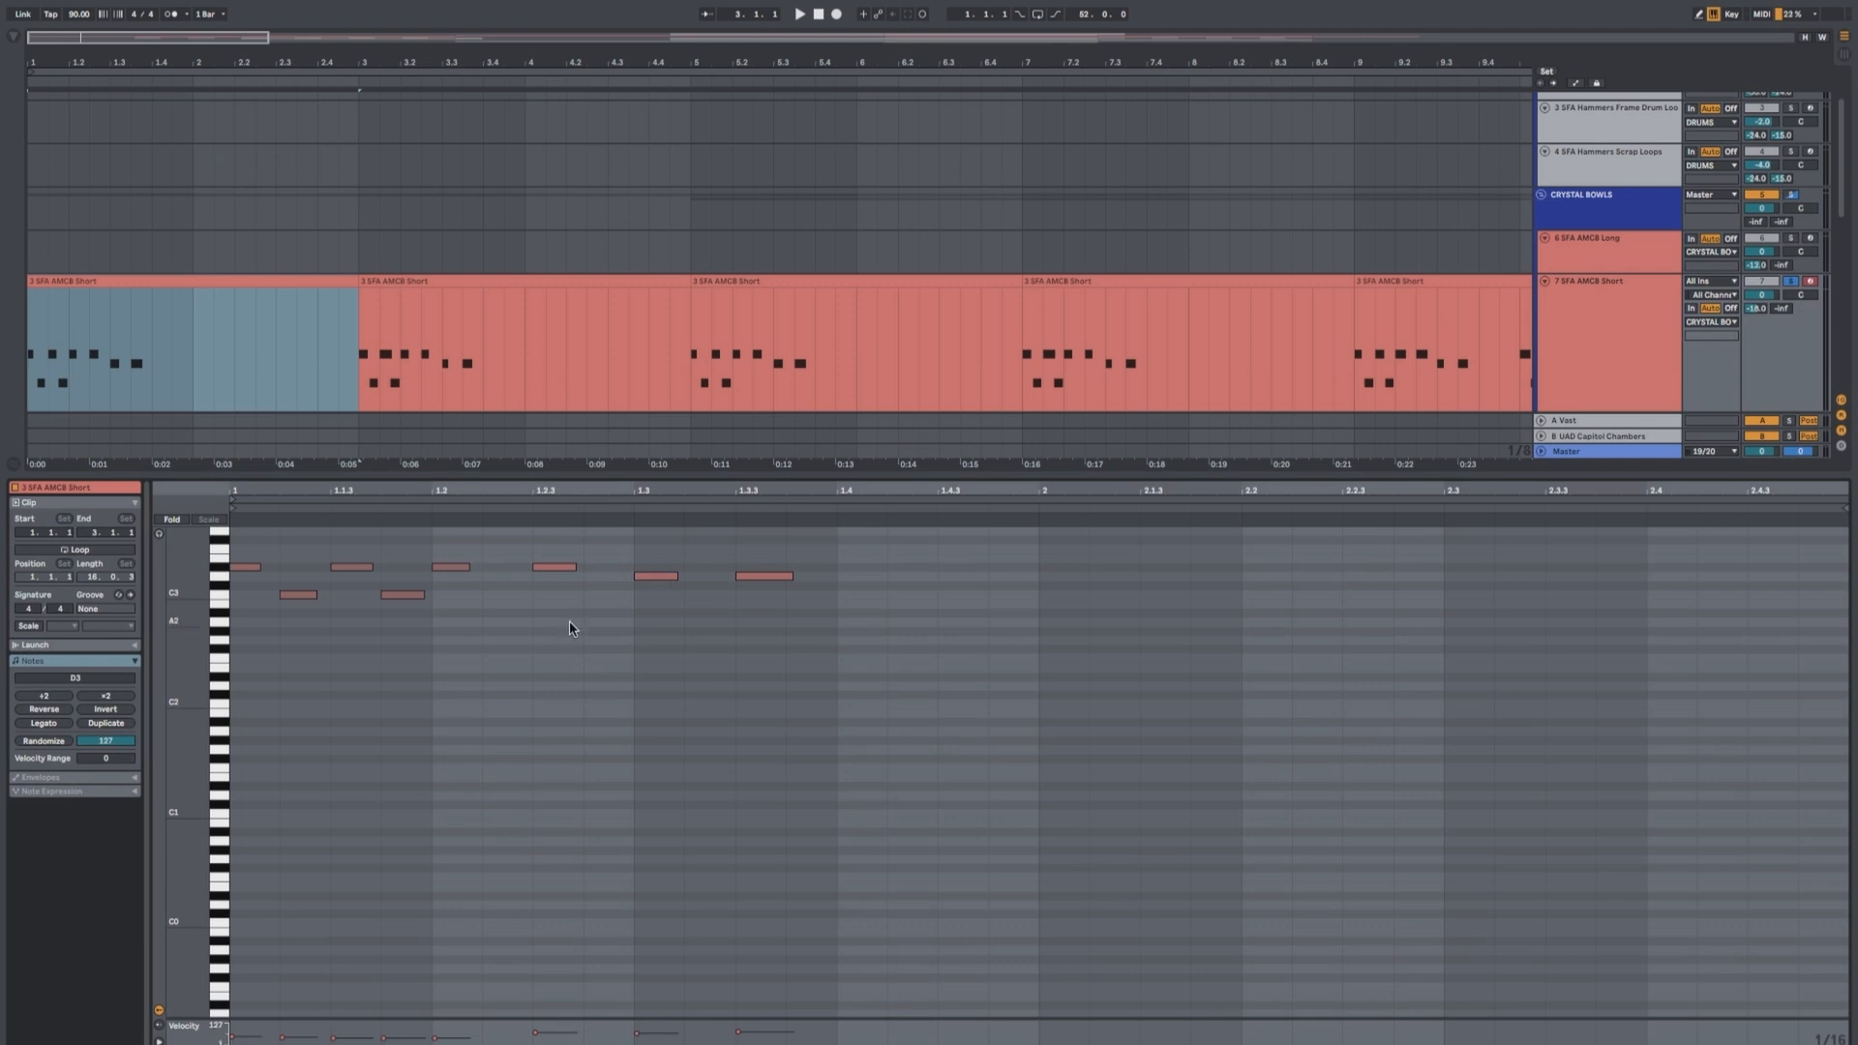
drag(834, 474, 808, 953)
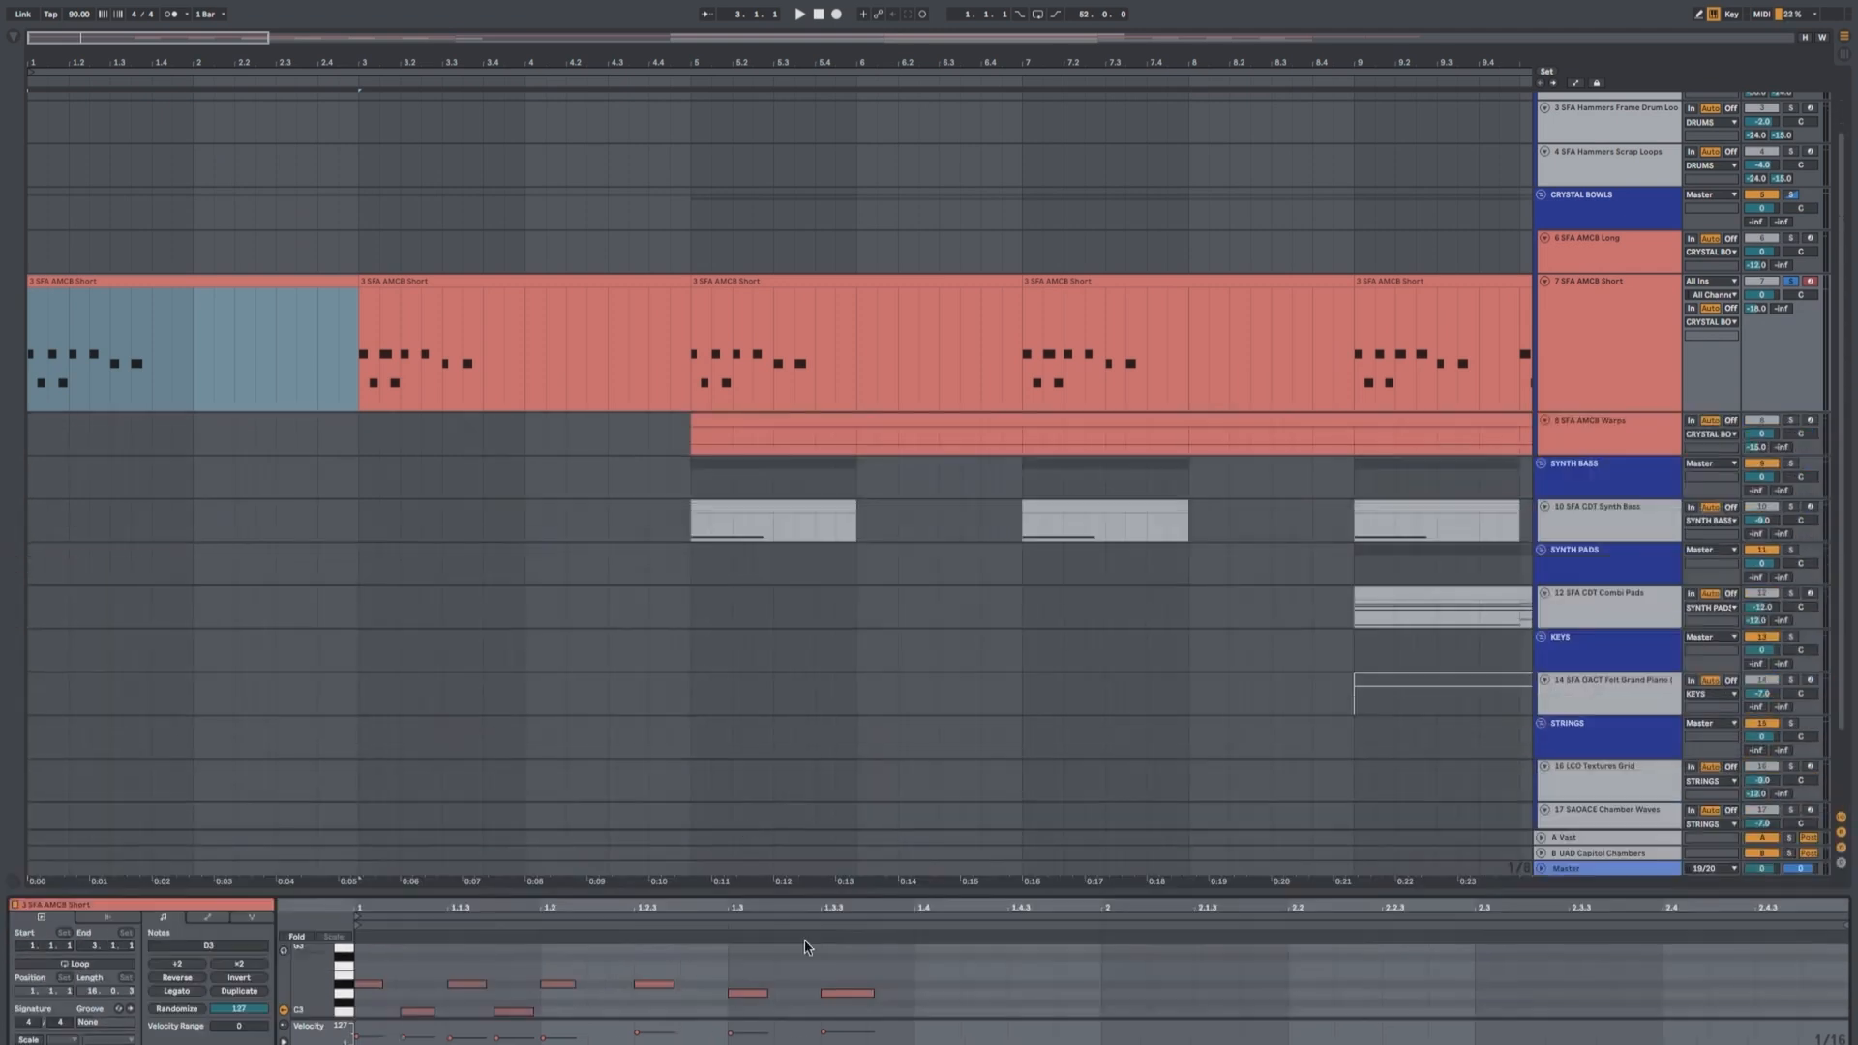
Play the soloed SFA AMCB Short clips from bar 3
click(332, 187)
click(357, 195)
key(space)
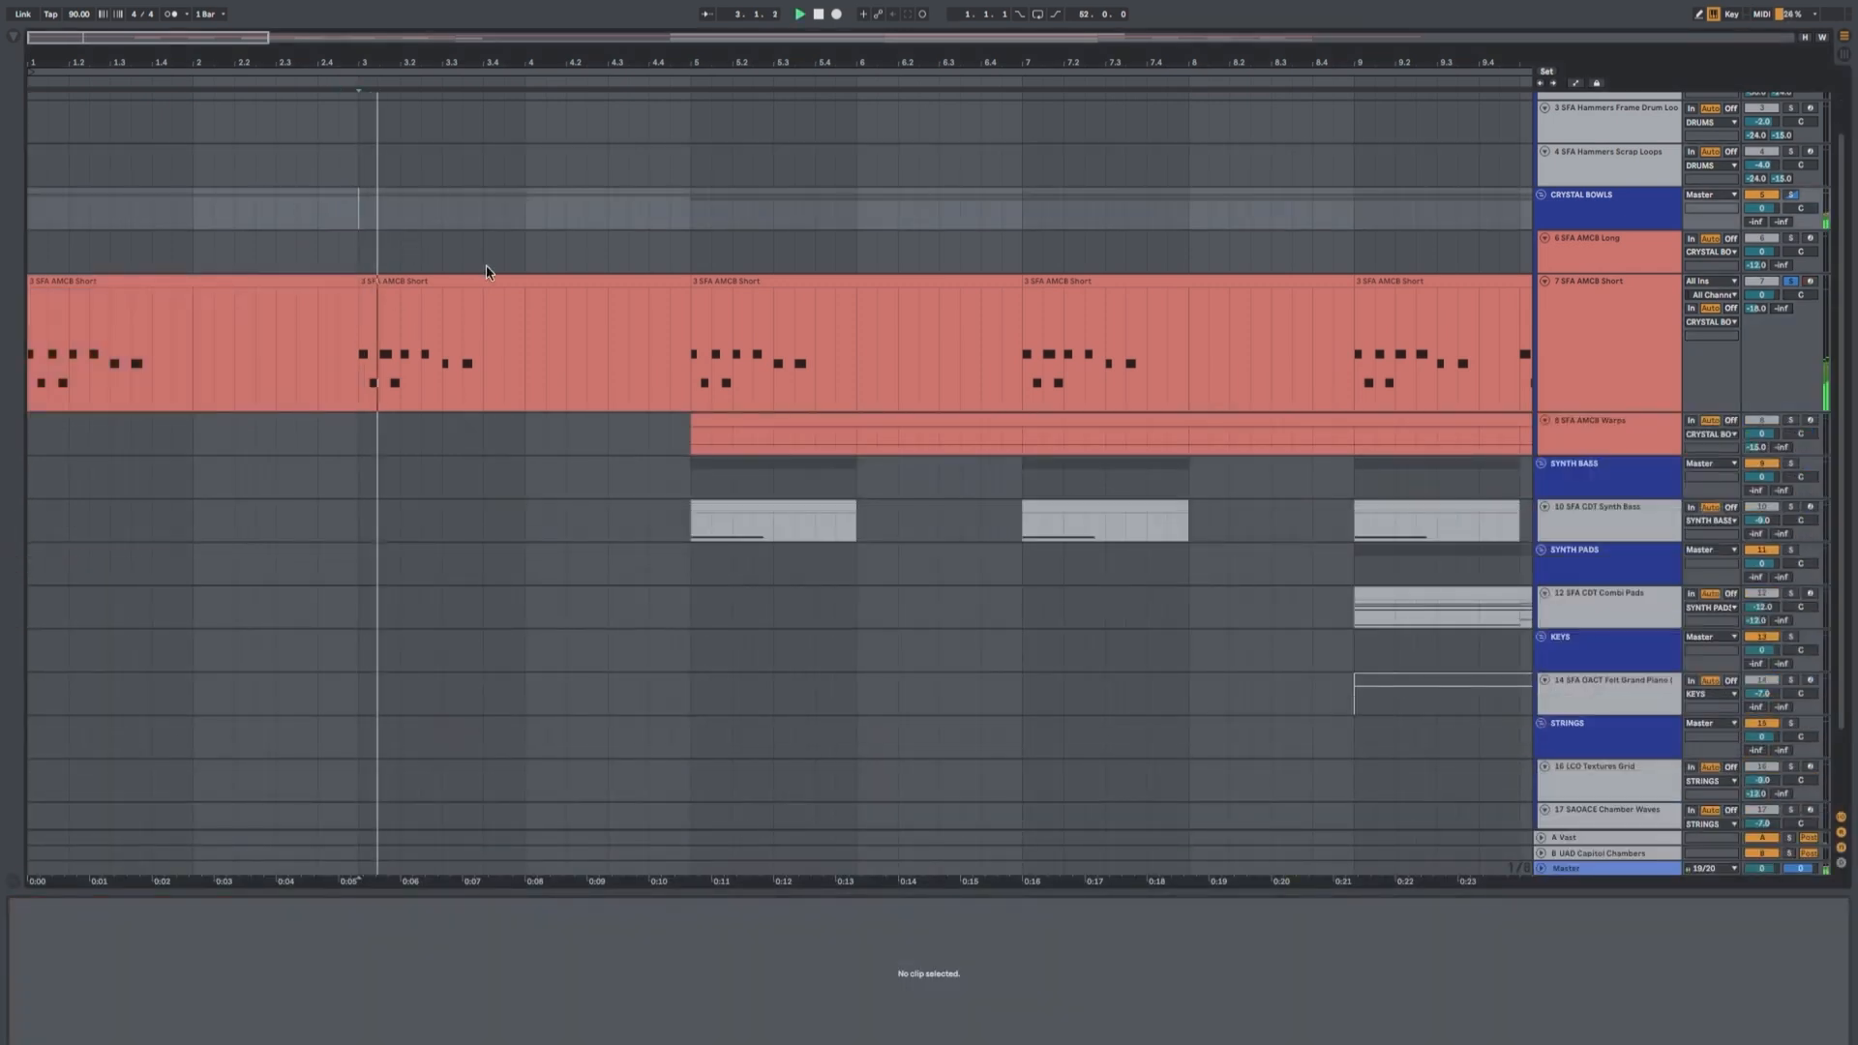
Open the Crystal Bowls instrument on the SFA AMCB Short track and review its Attack, Release, Offset, Reverb and mallet settings
click(1612, 326)
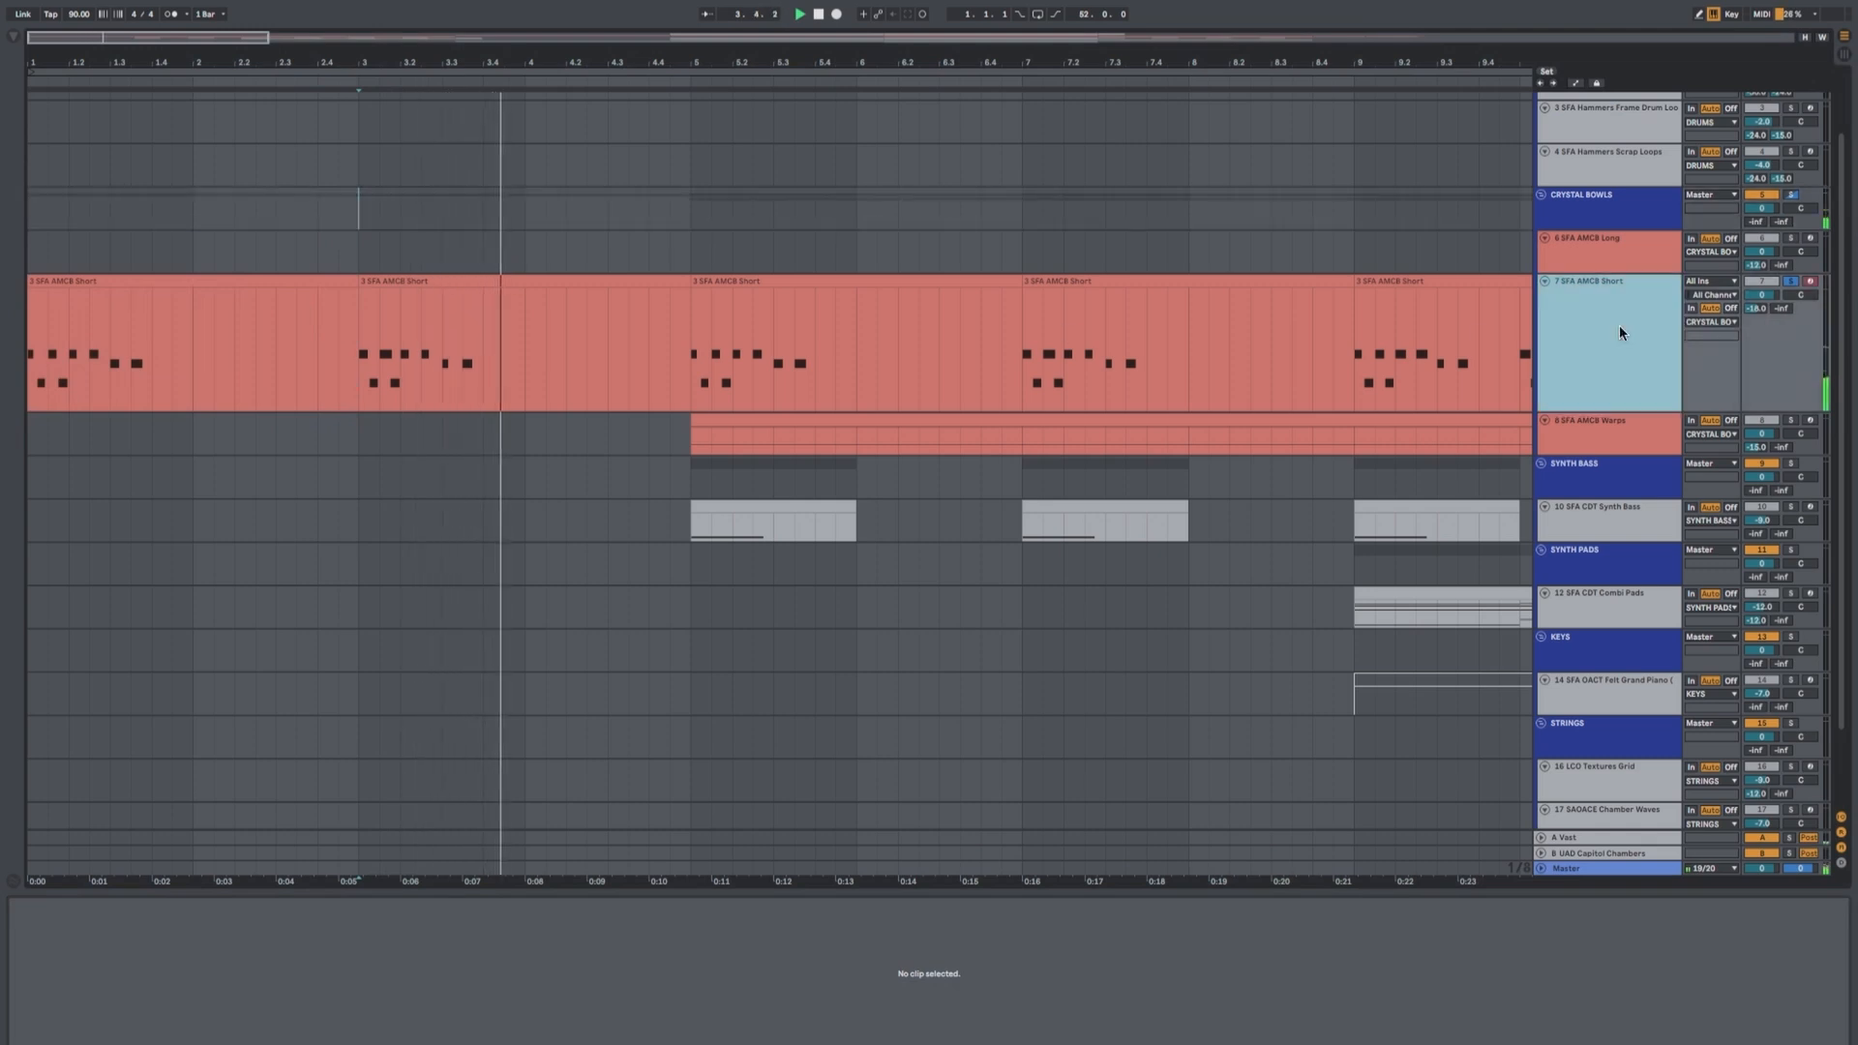
double_click(25, 994)
click(207, 1014)
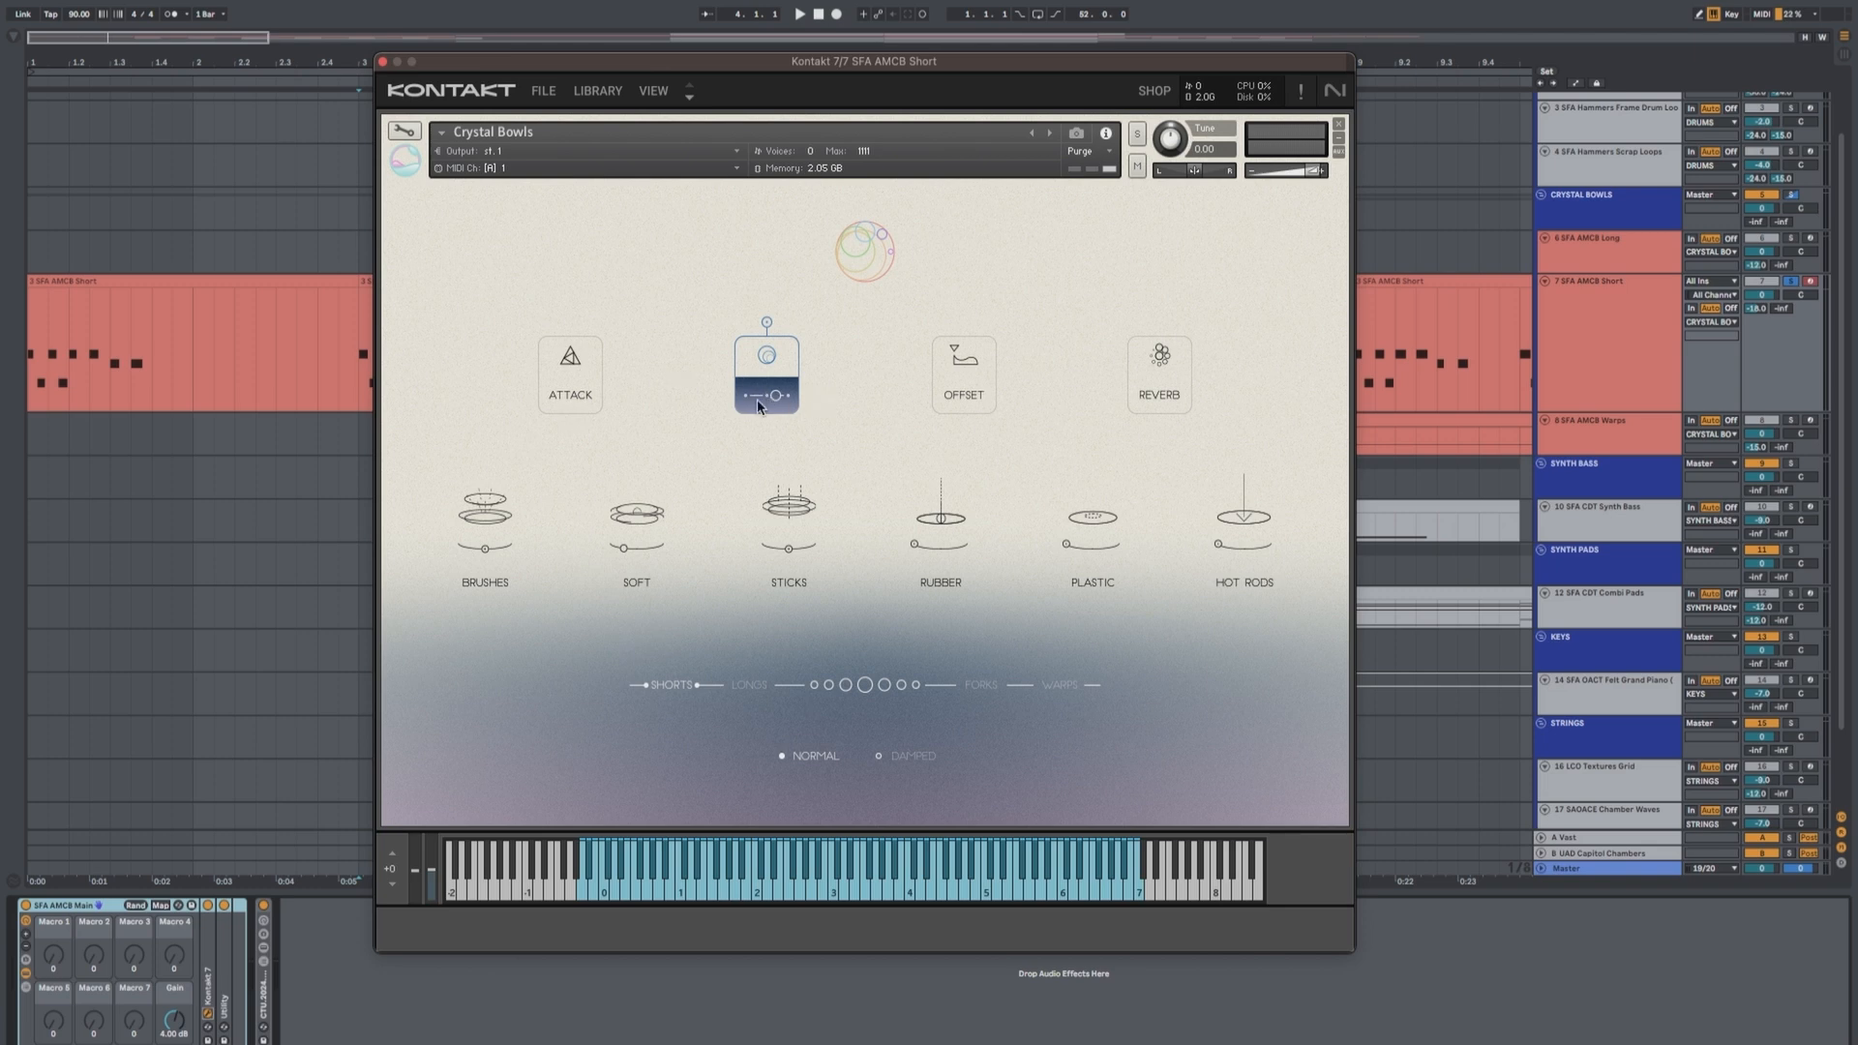
click(579, 398)
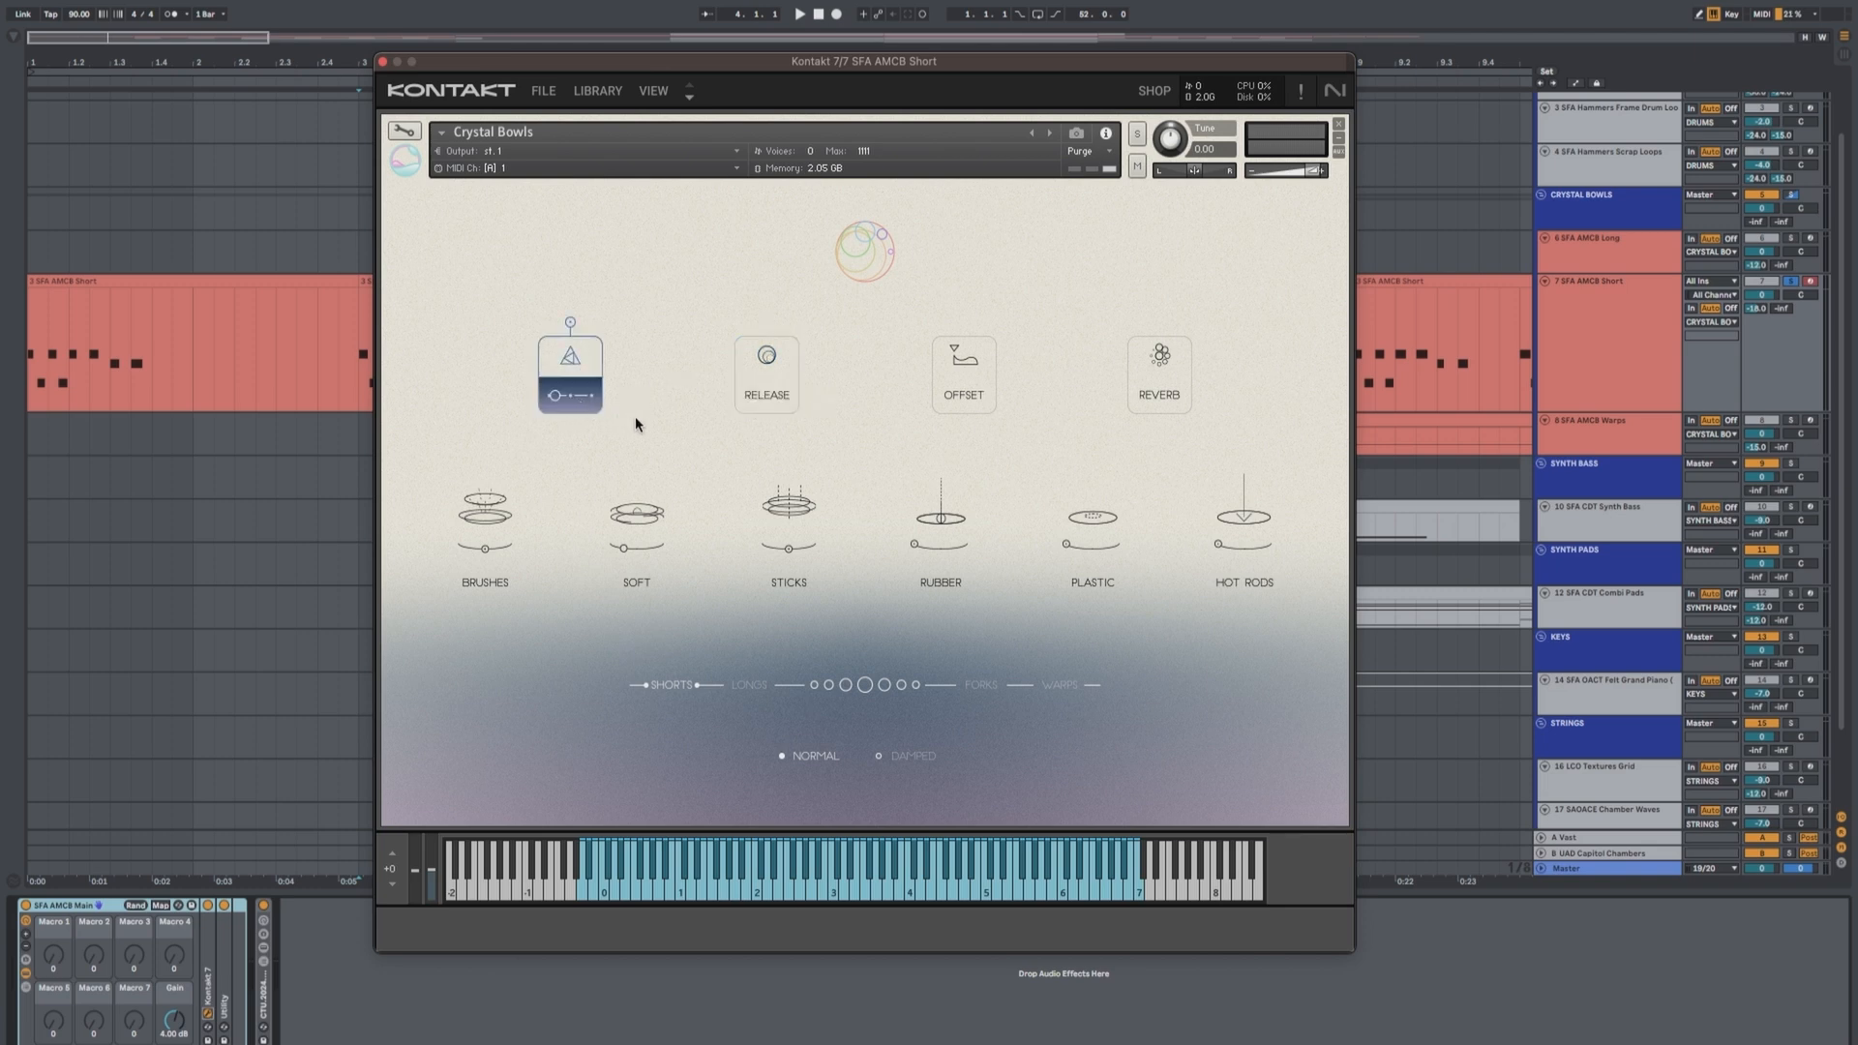
click(978, 380)
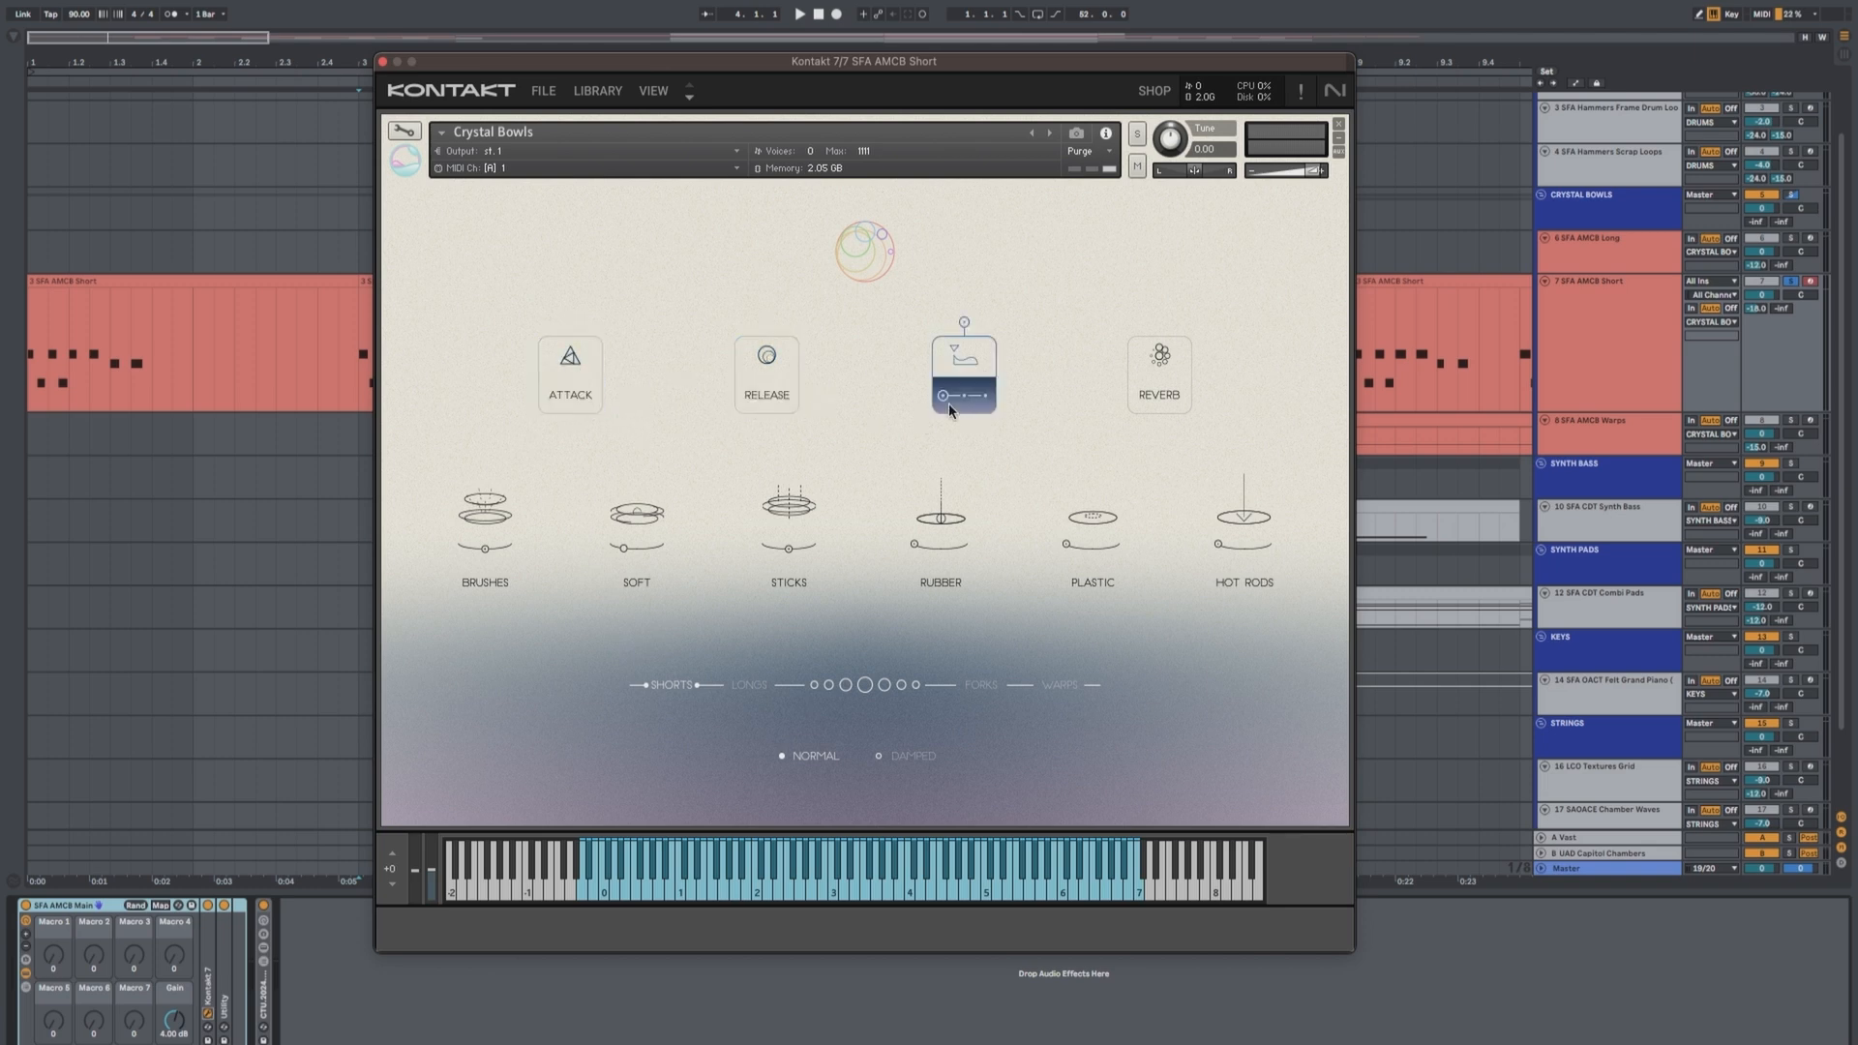
click(1152, 364)
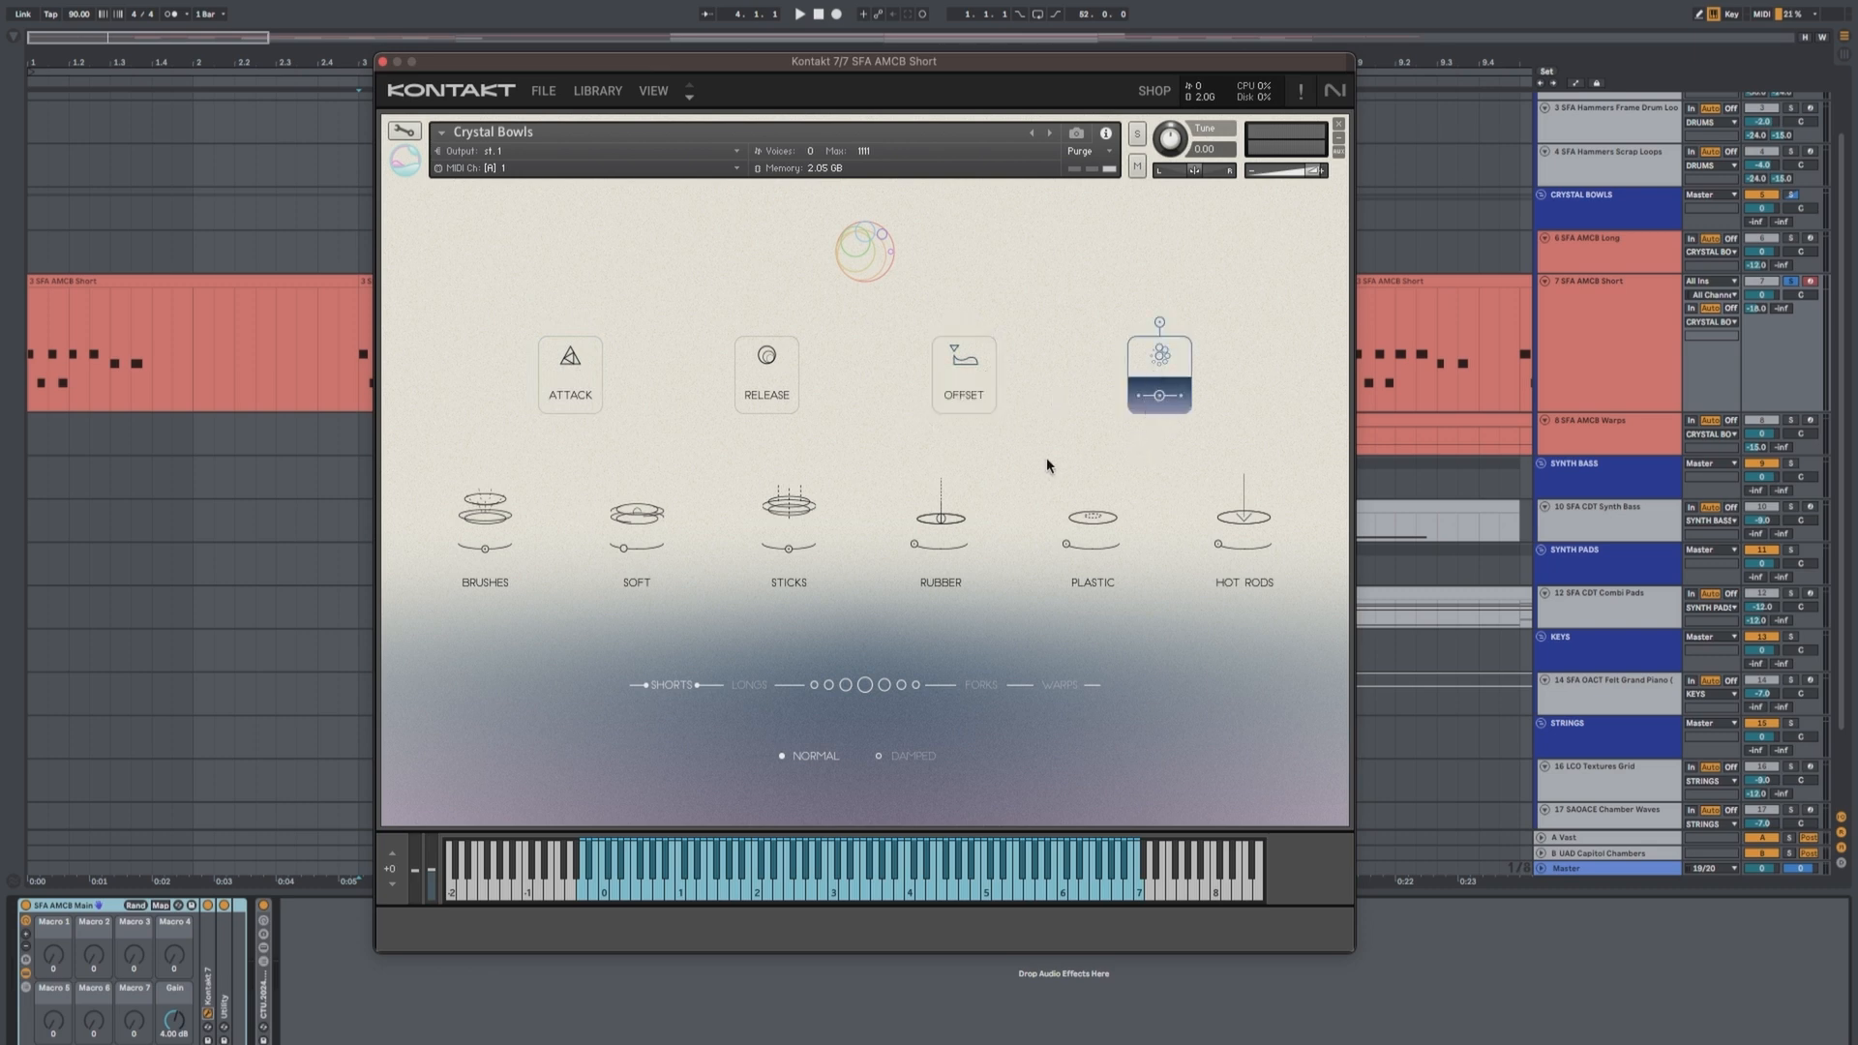
click(630, 545)
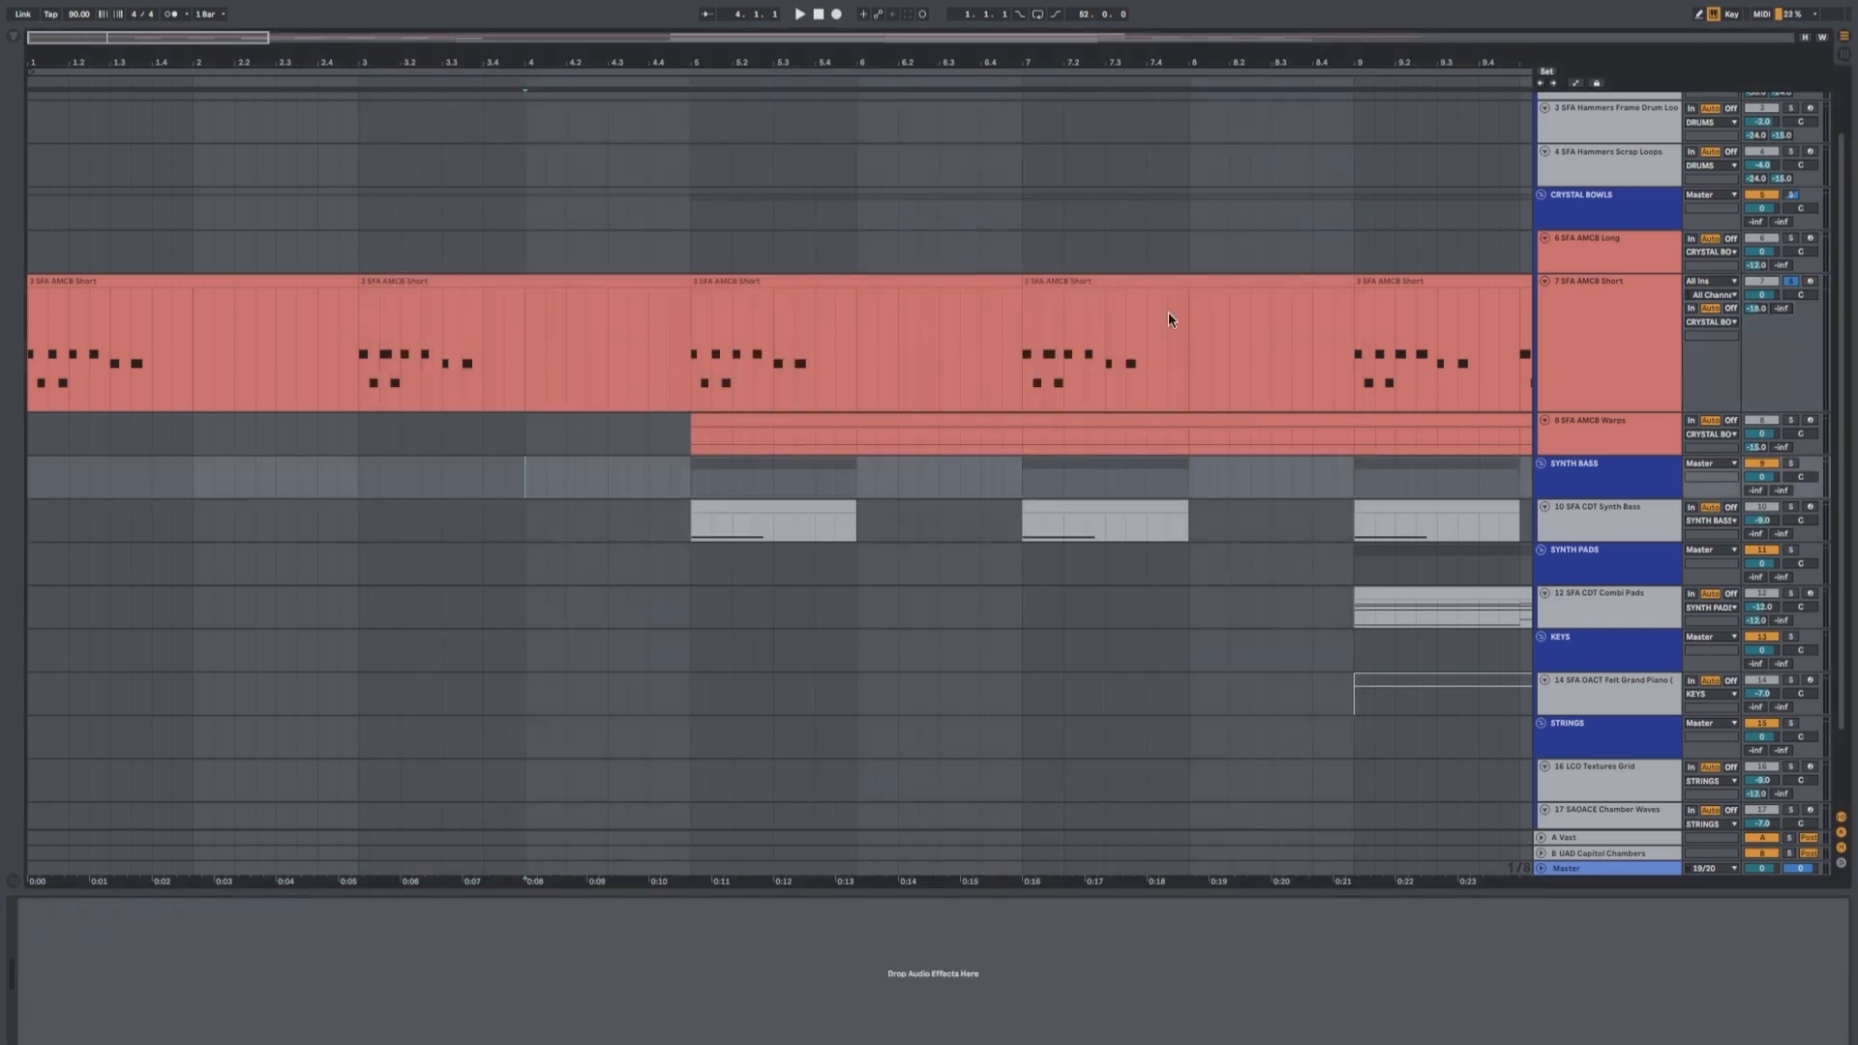
Unsolo the SFA AMCB Short track and fold it in the full arrangement
click(1582, 312)
click(1789, 283)
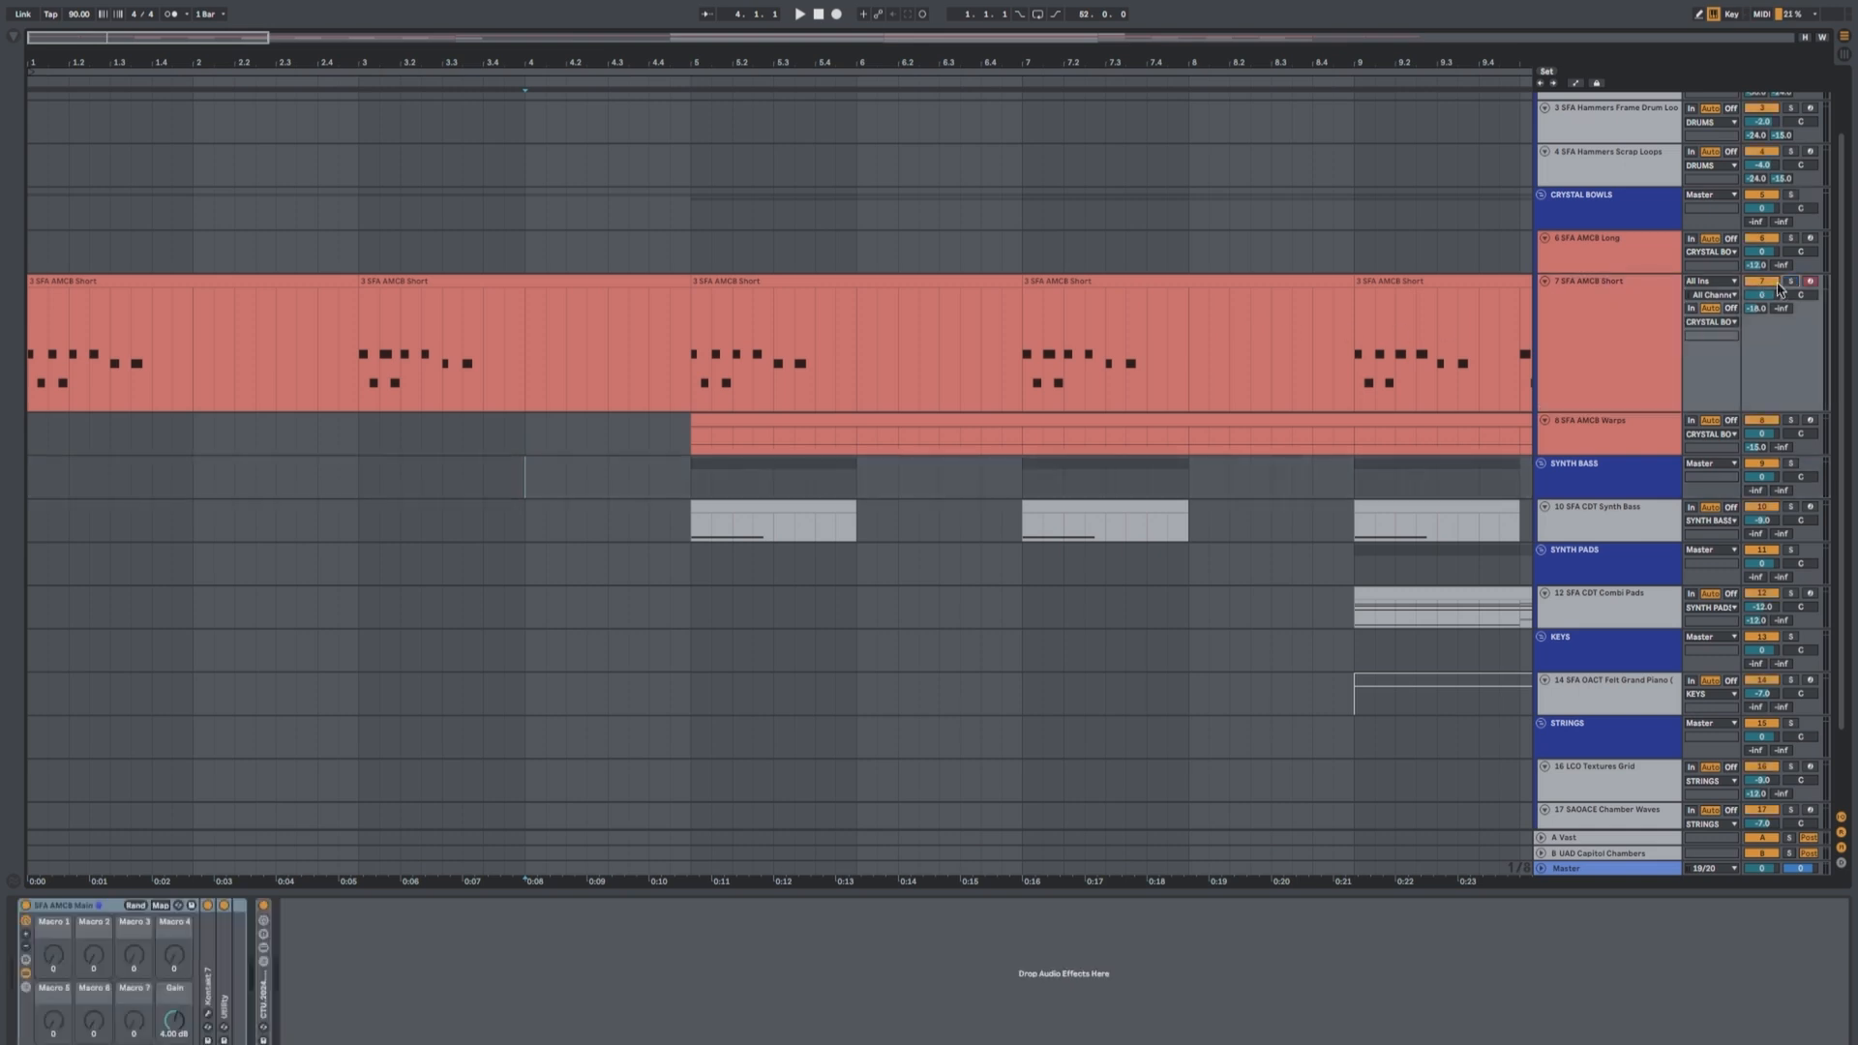
double_click(1396, 67)
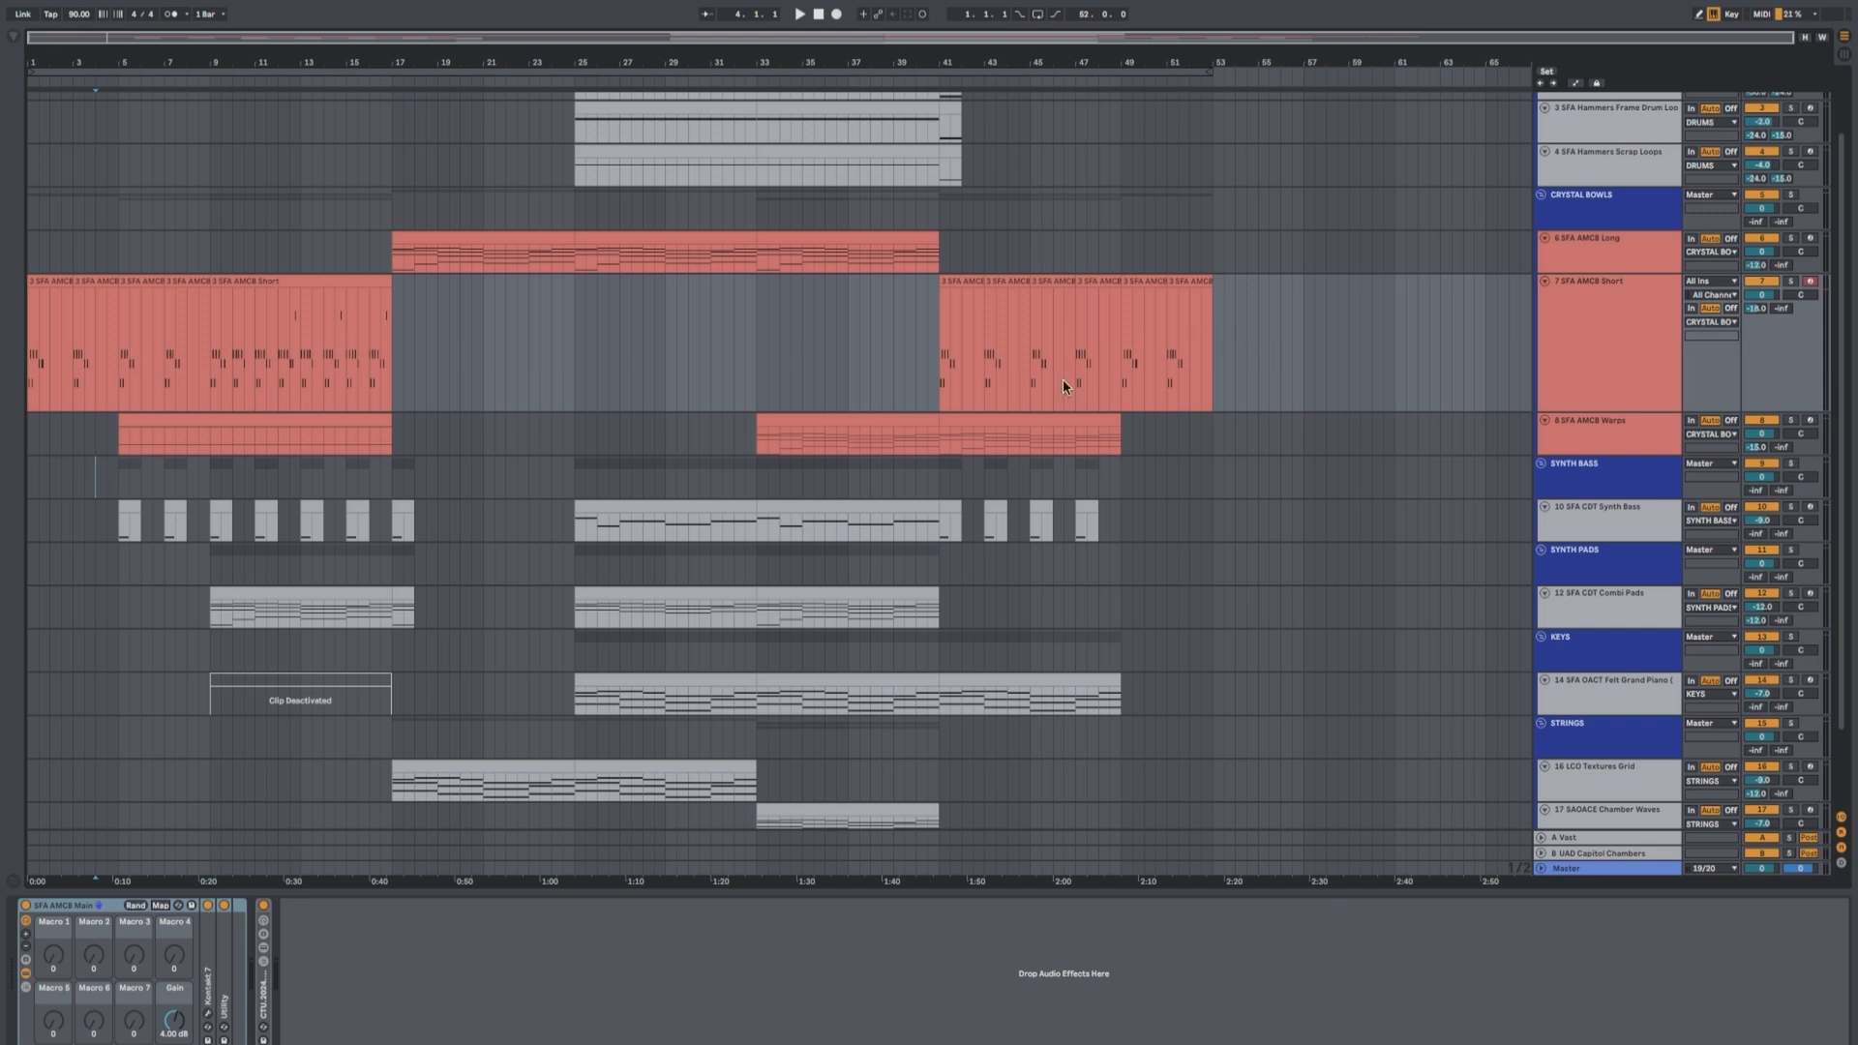
click(1545, 281)
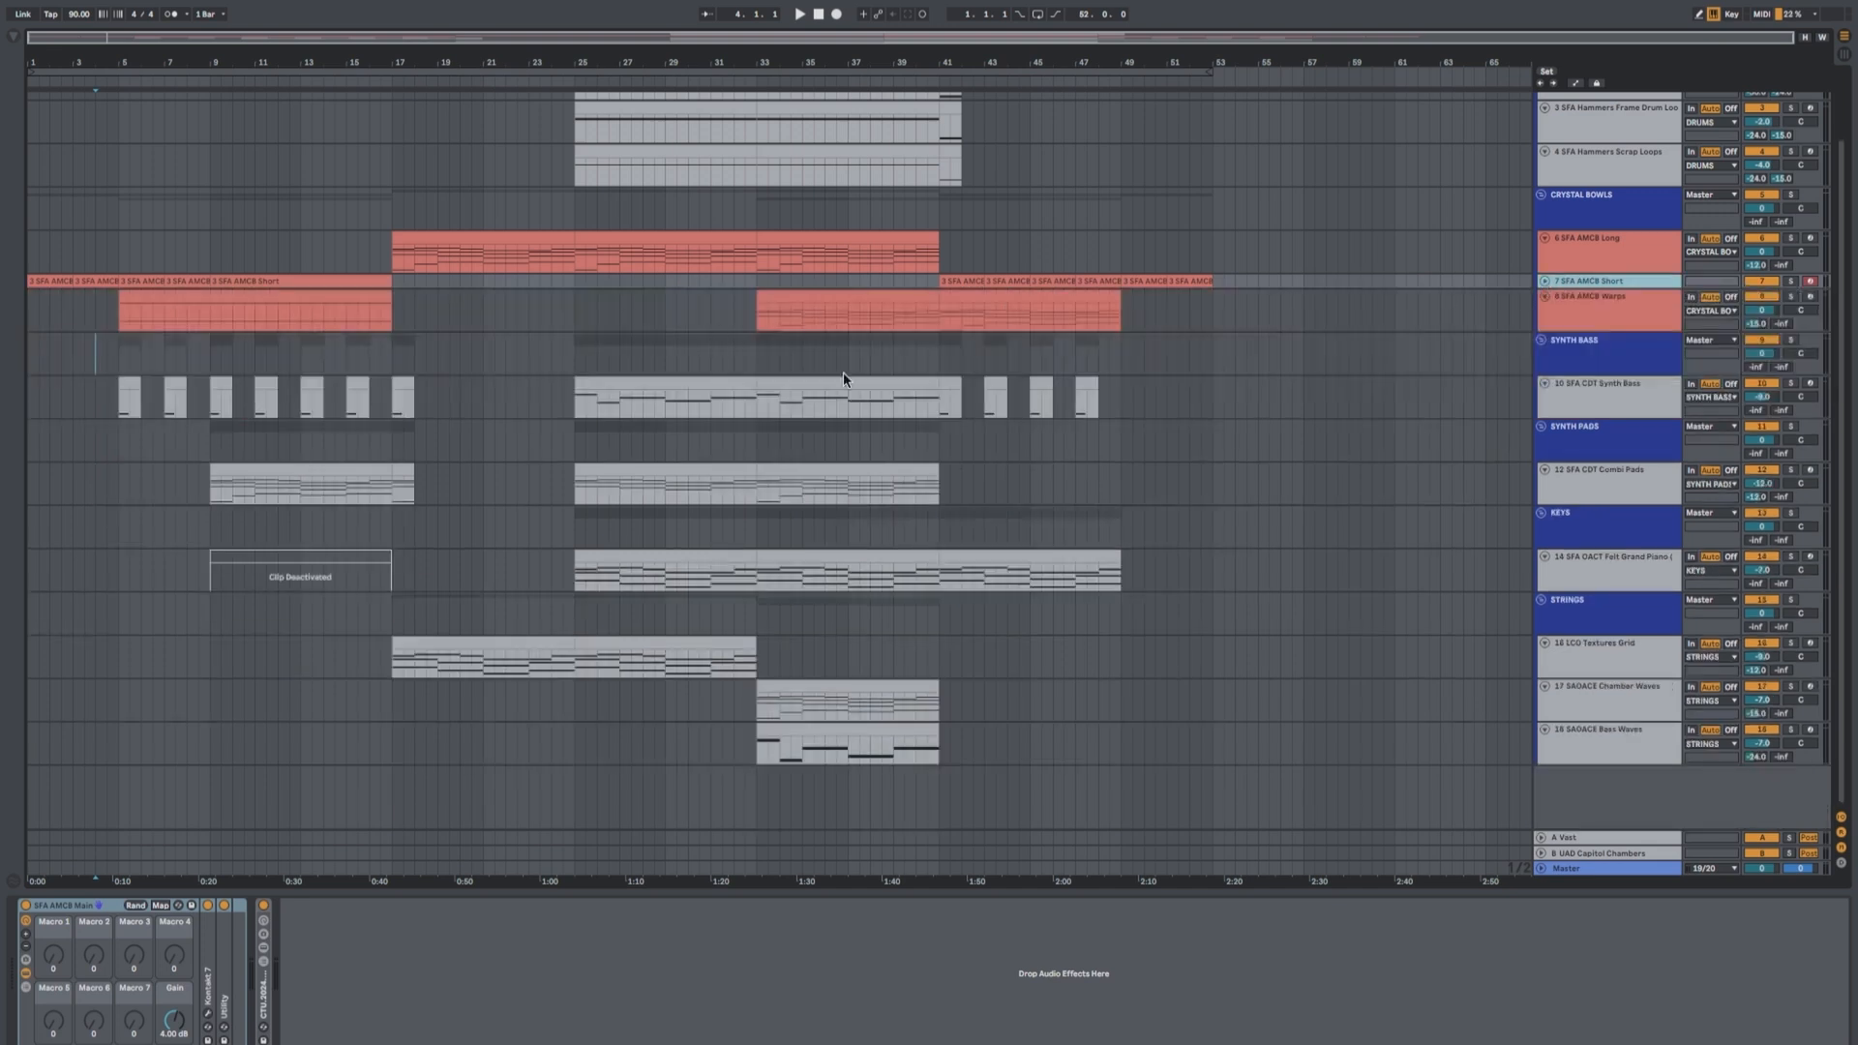
Make the SFA AMCB Warps track taller, solo it and play its first clip from bar 5
click(1601, 316)
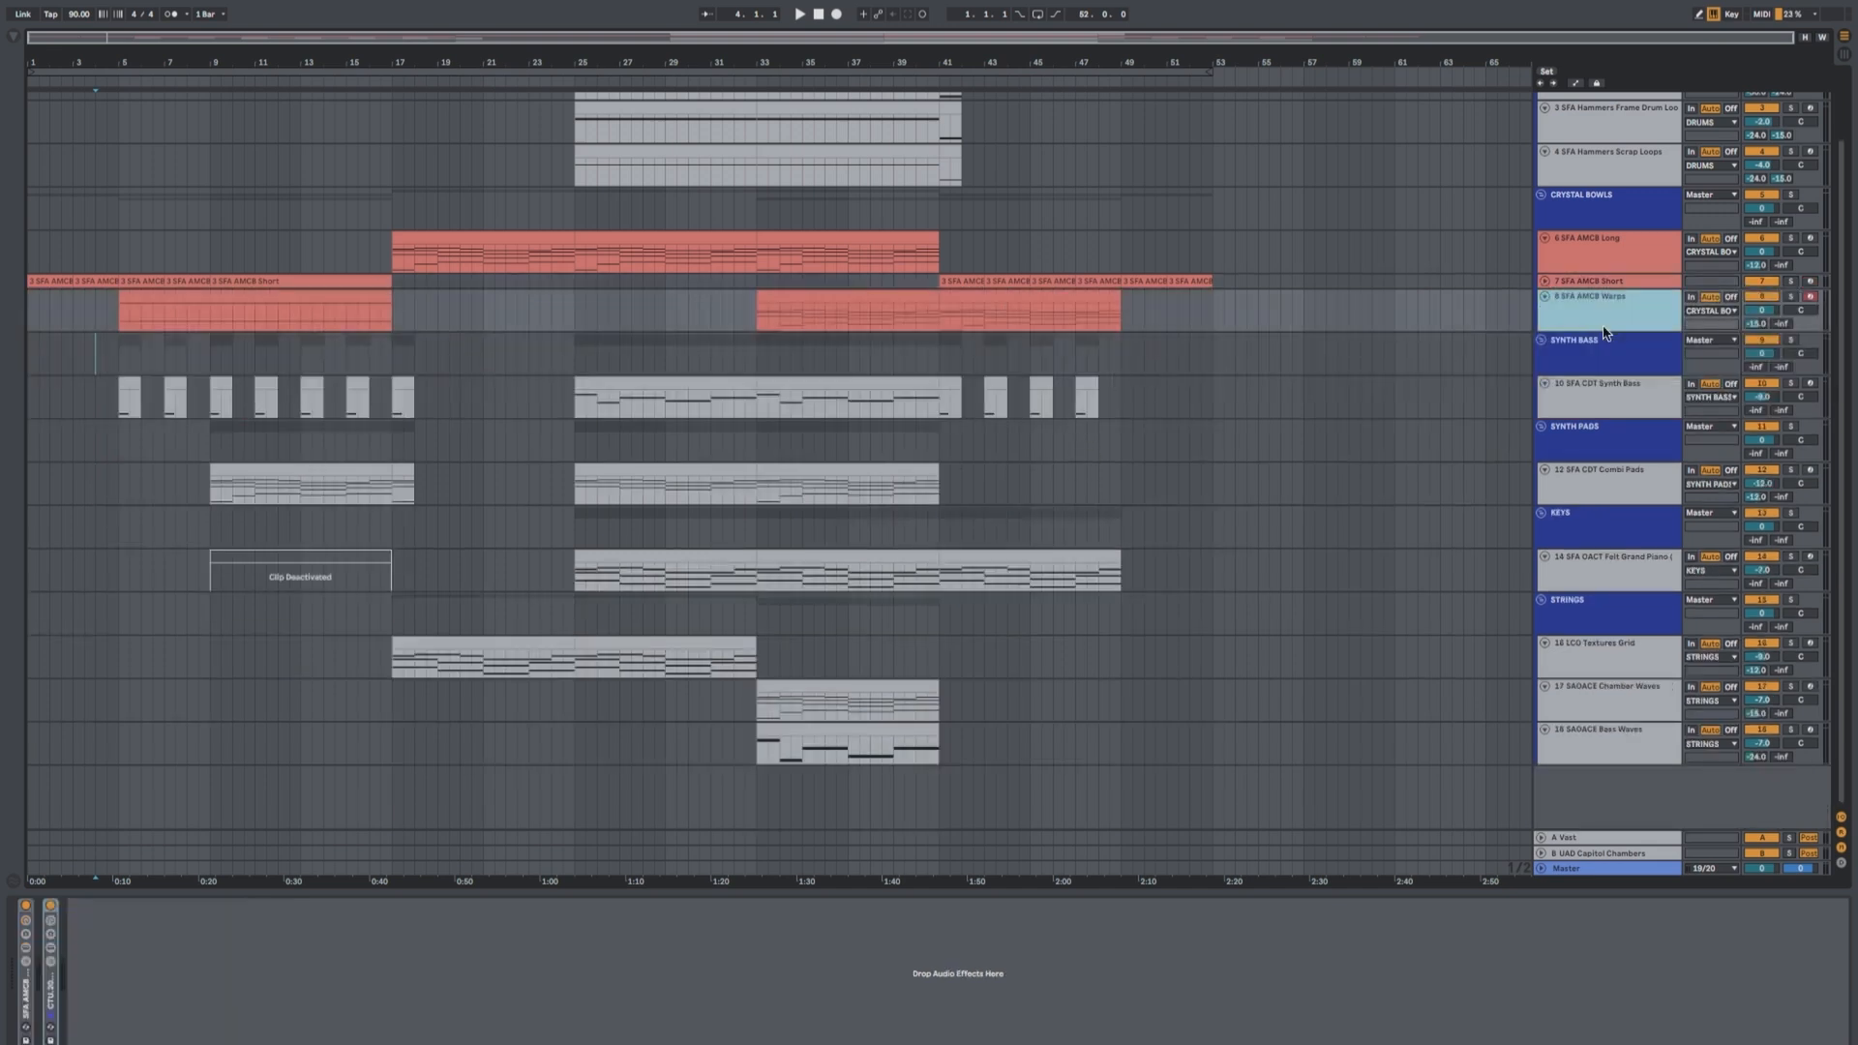
drag(1603, 329, 1601, 421)
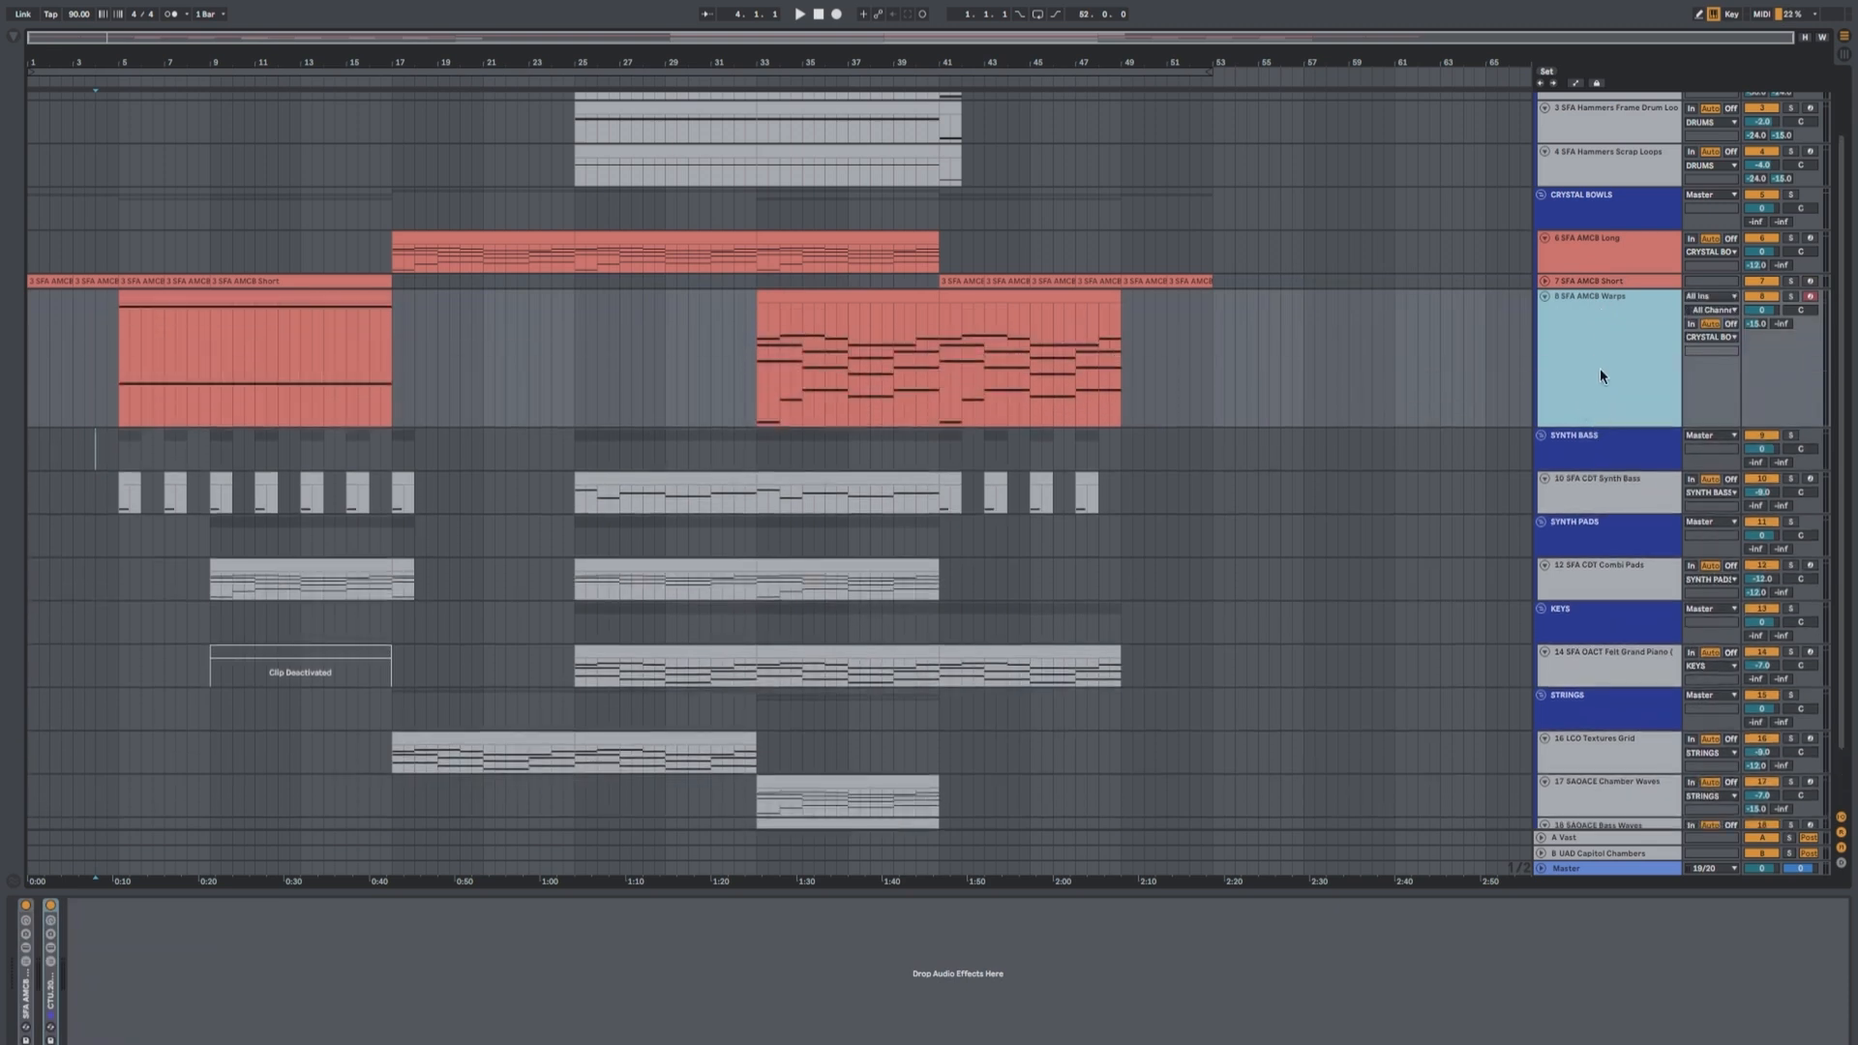
click(126, 245)
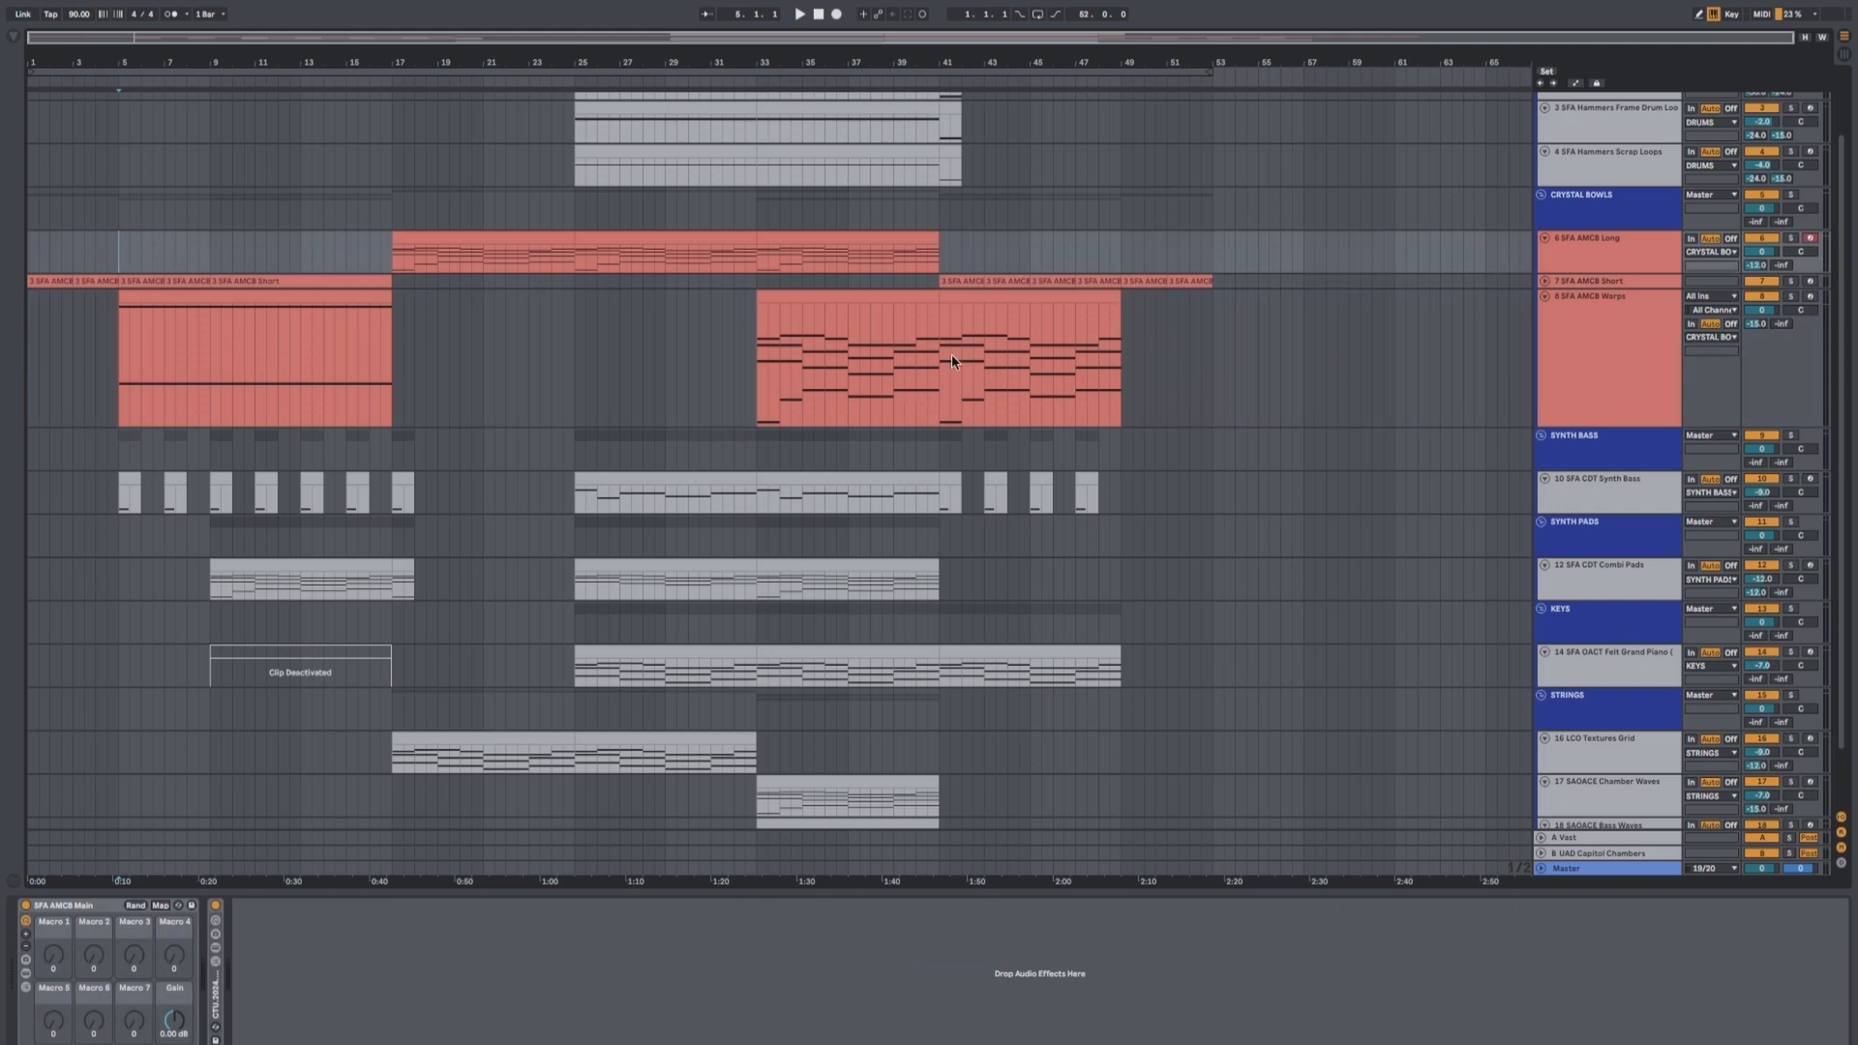
click(1792, 296)
click(115, 251)
key(space)
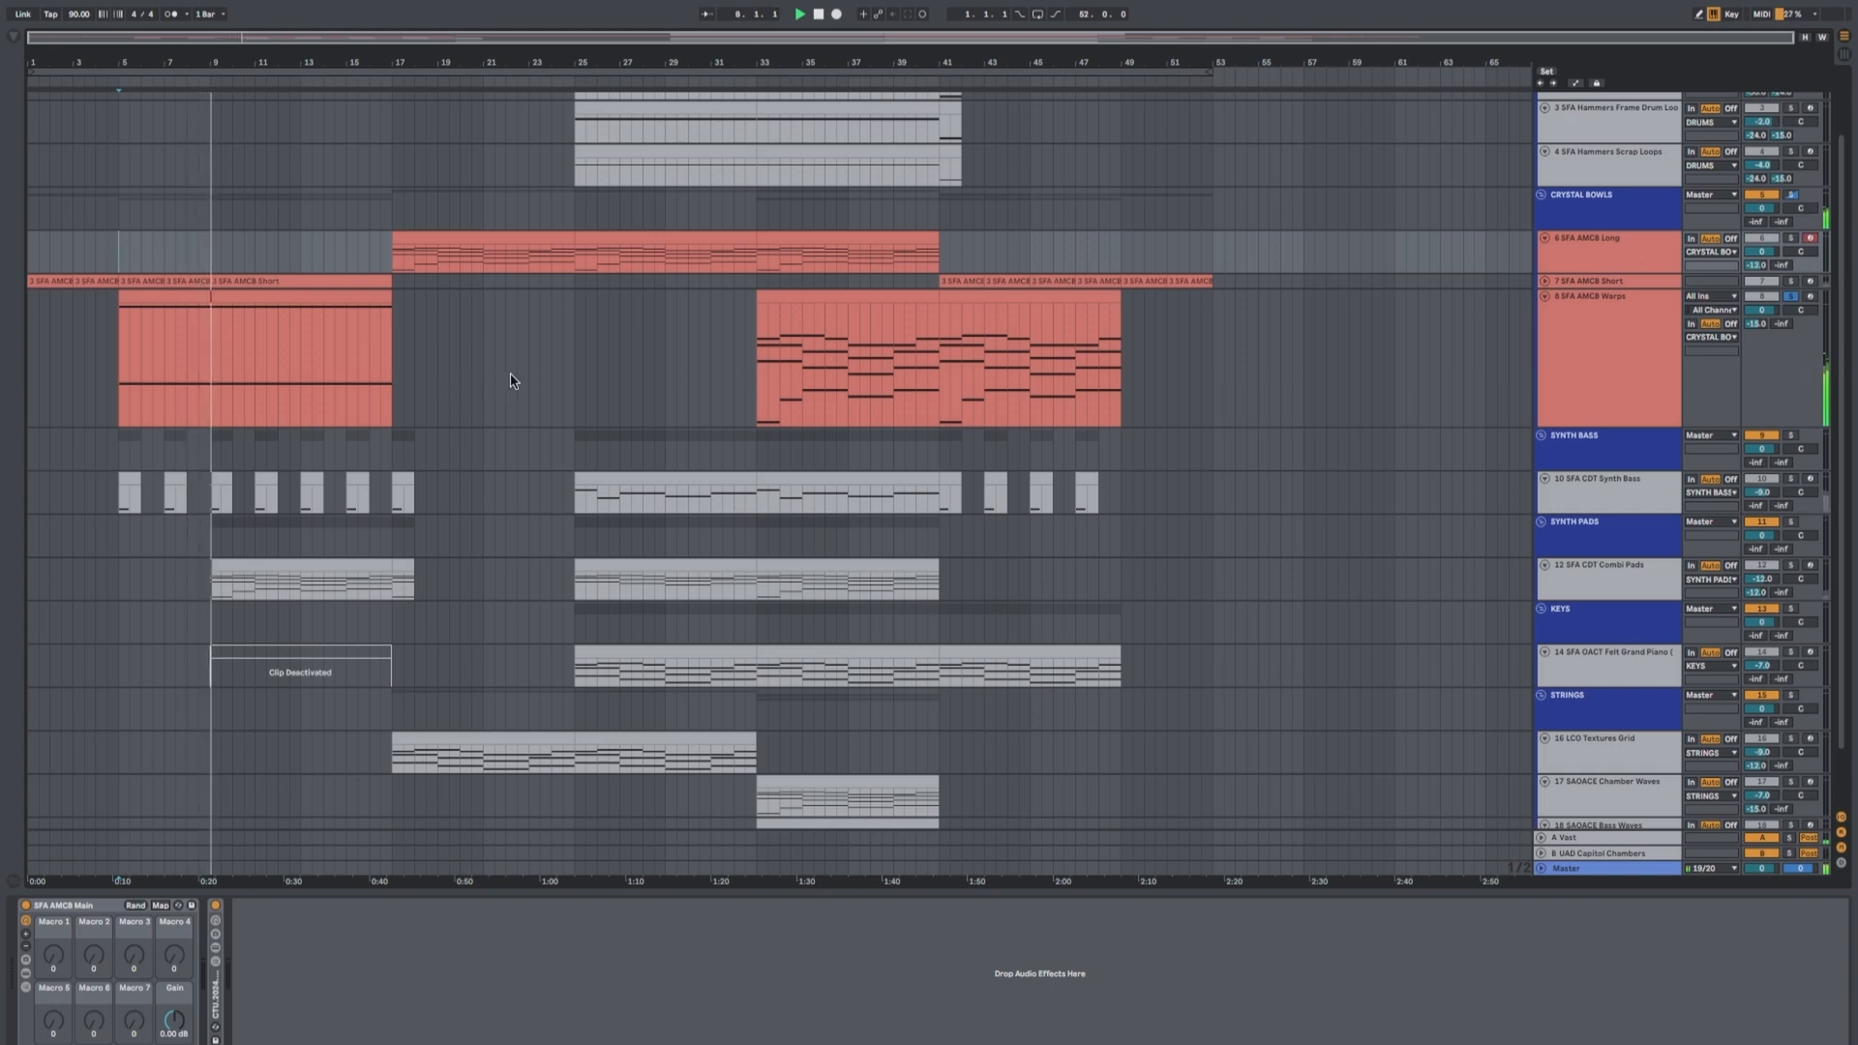
Unfold the SFA AMCB Main rack on the SFA AMCB Warps track and replay the clip from bar 5
click(1579, 394)
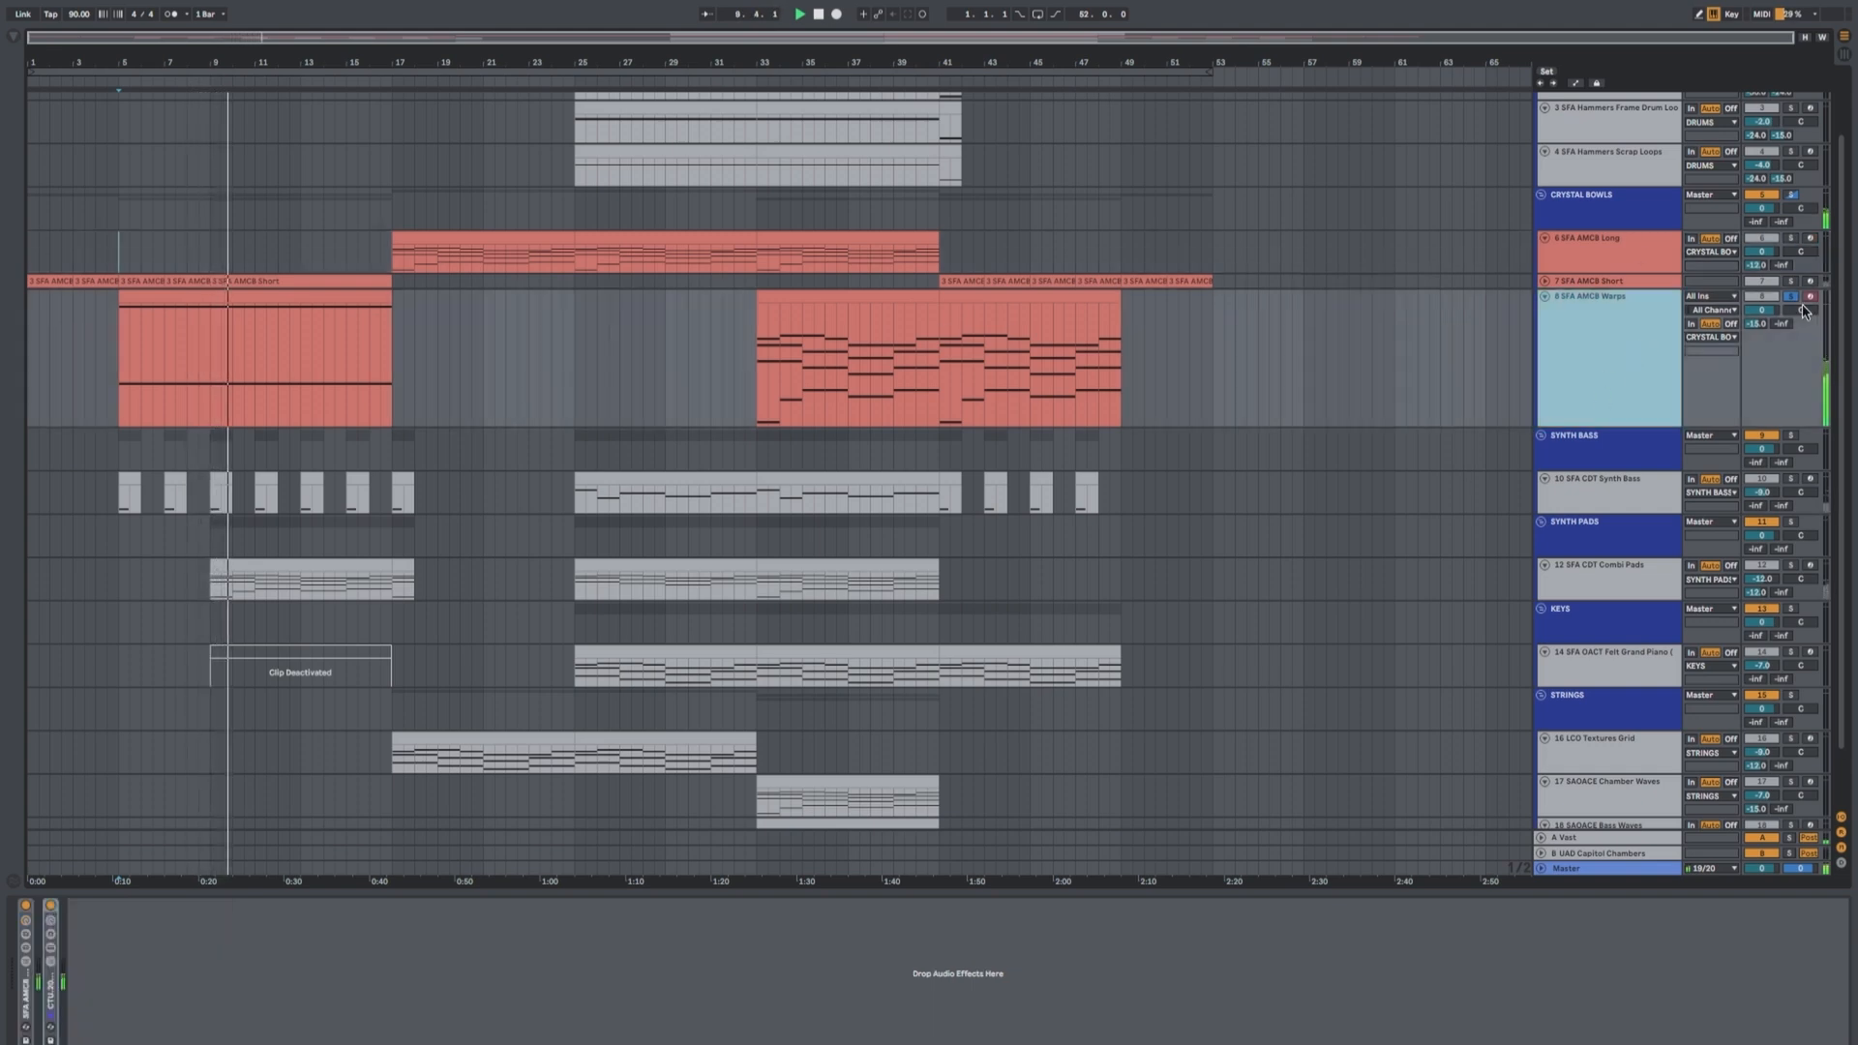
click(26, 1002)
double_click(26, 1003)
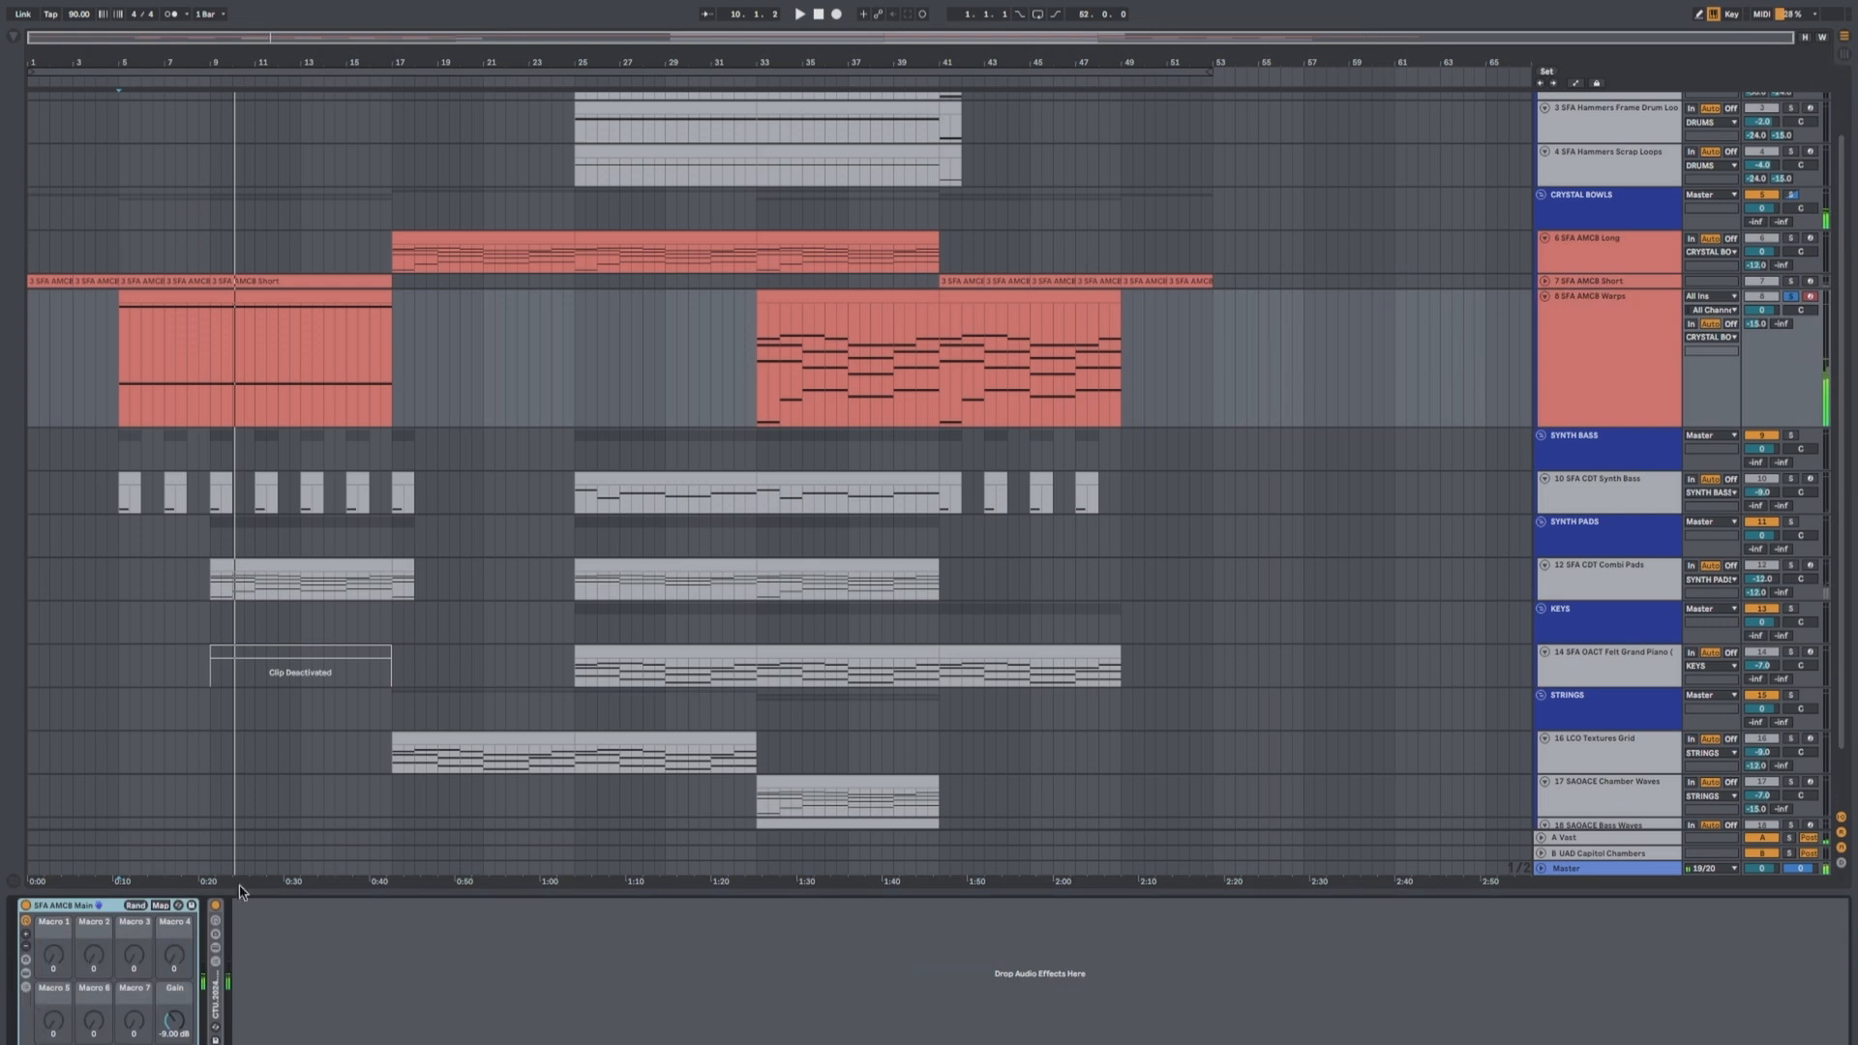
key(space)
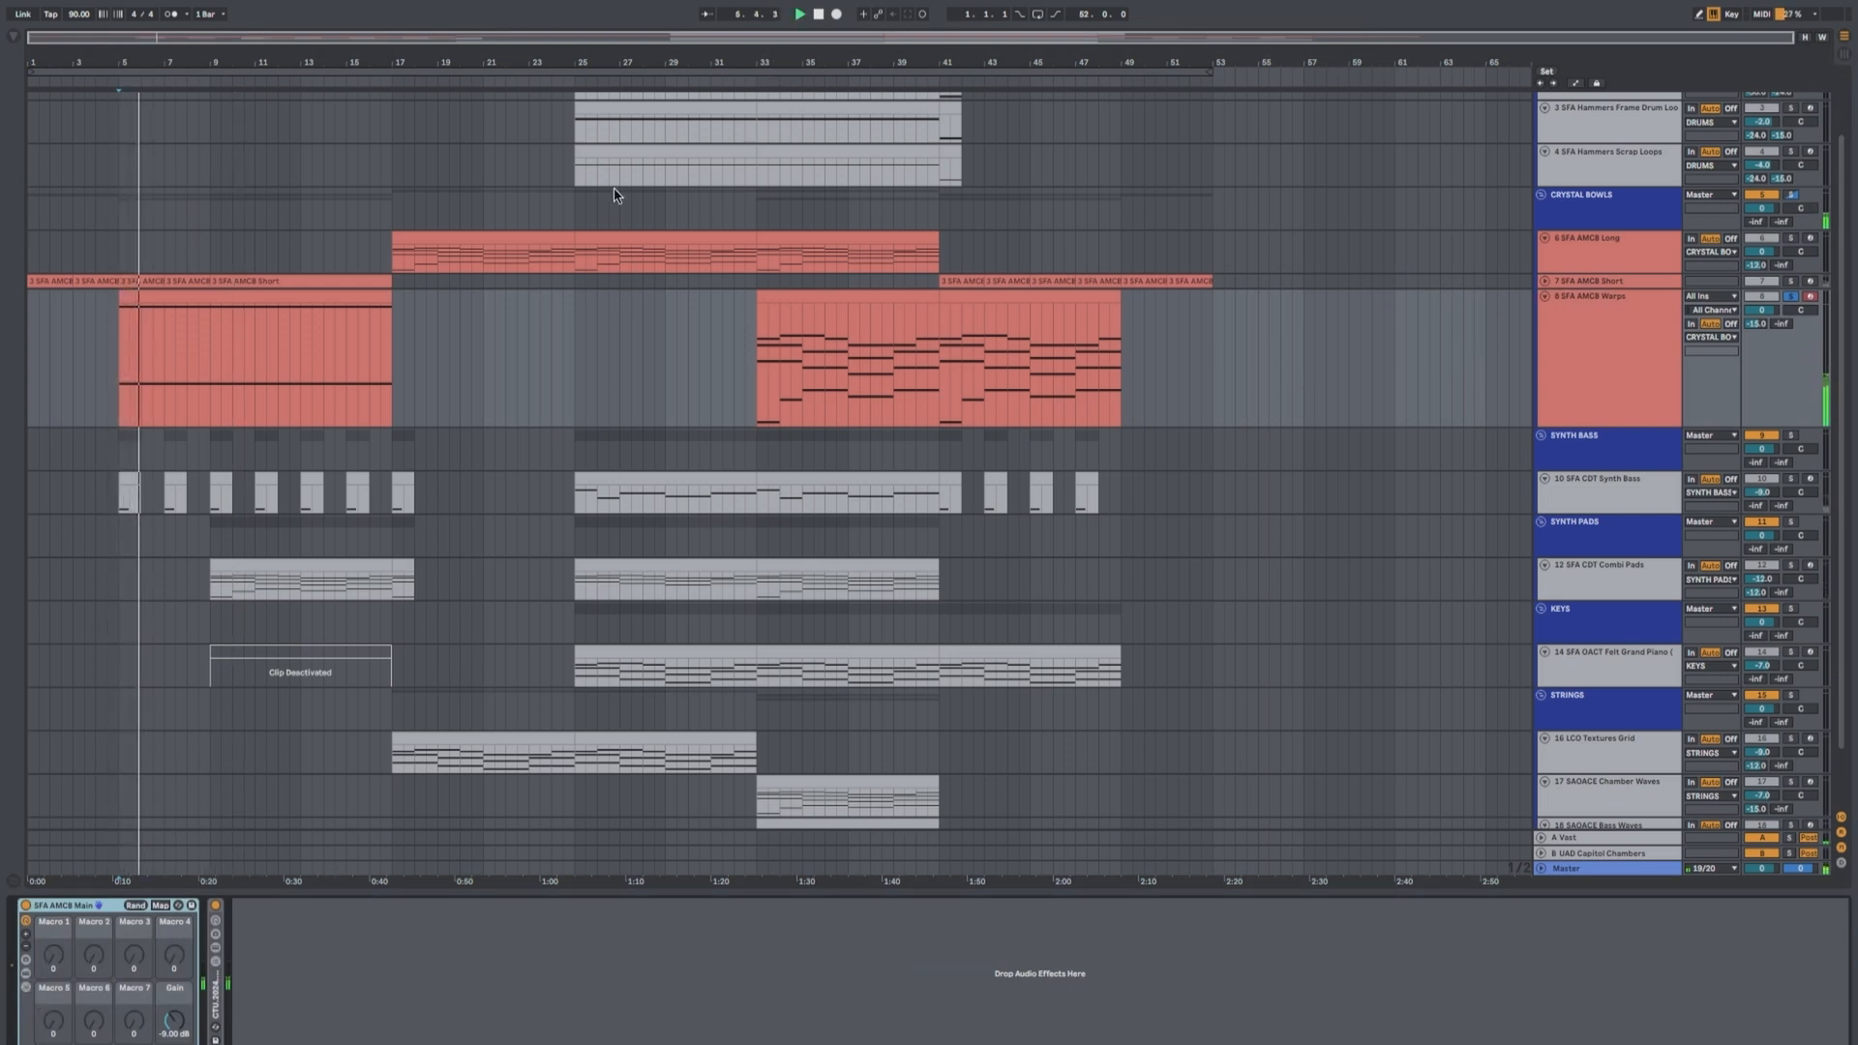
key(space)
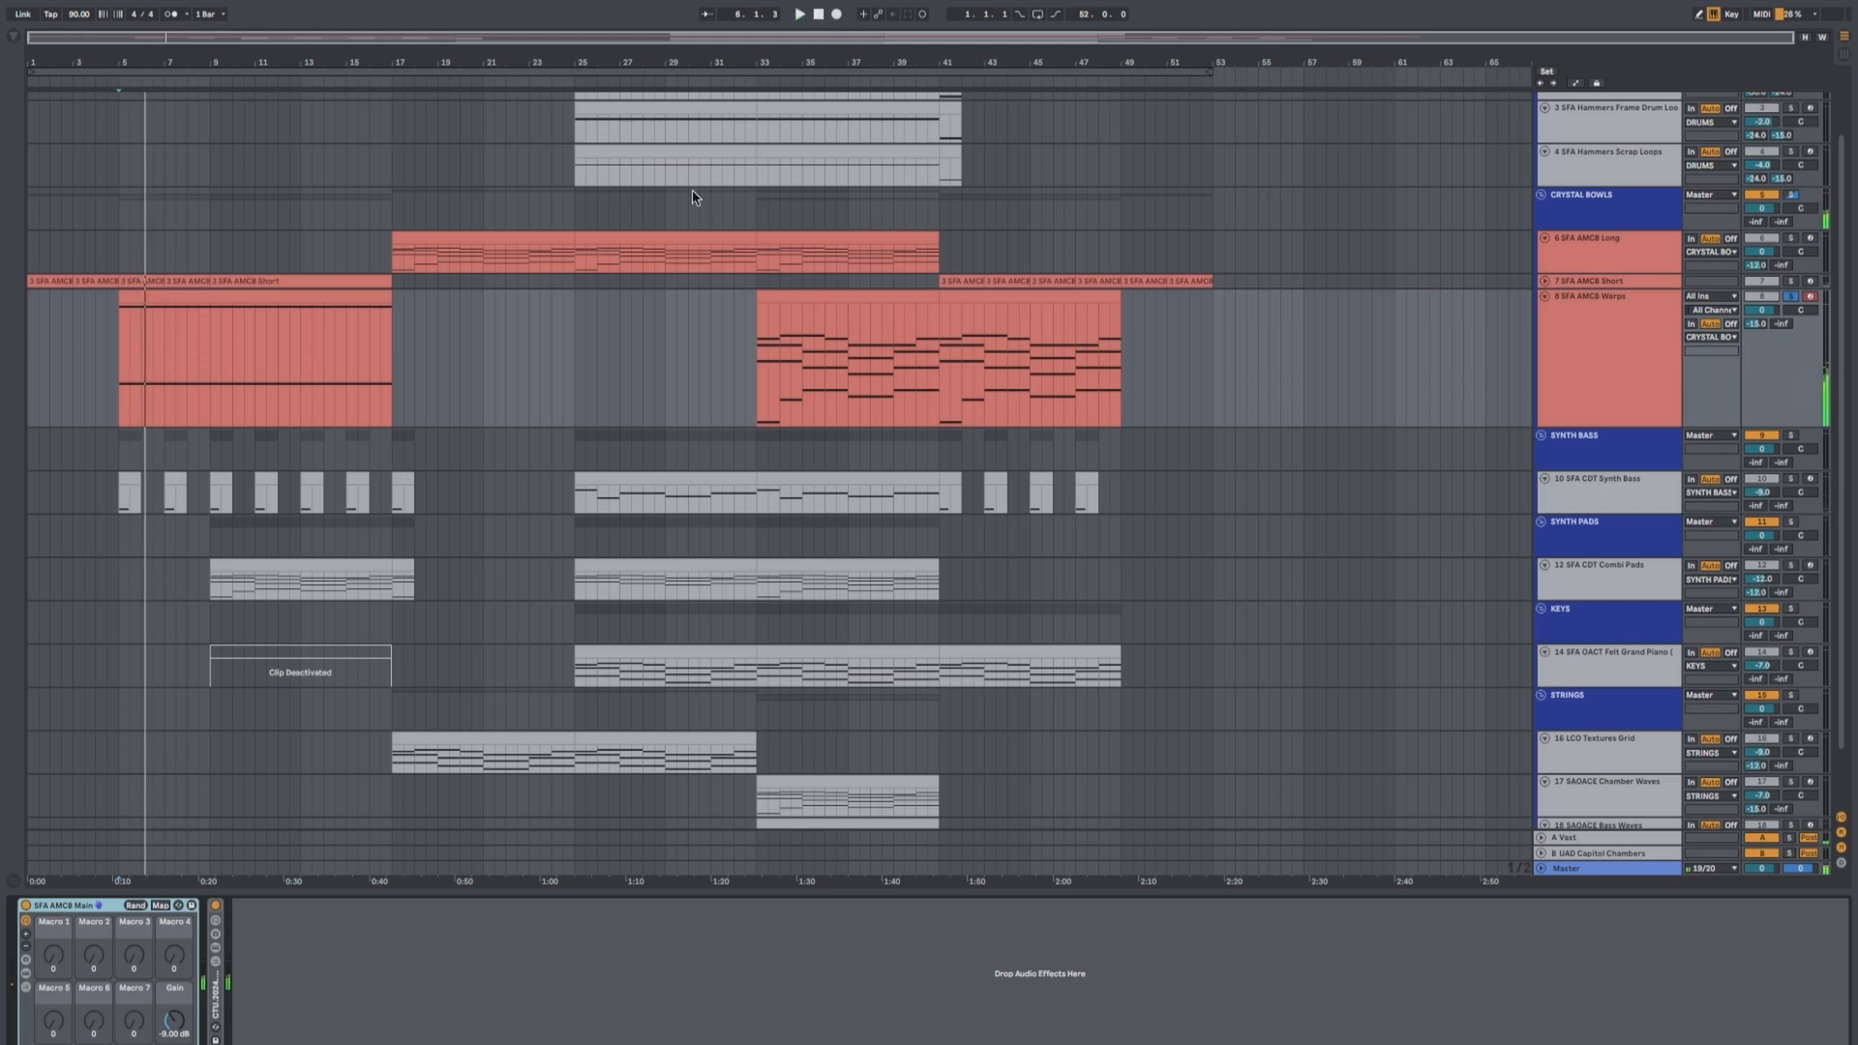
Open the Warps track's Crystal Bowls instrument, review its Windbells warp with the Attack, Offset and Reverb settings, and close it
click(26, 973)
key(space)
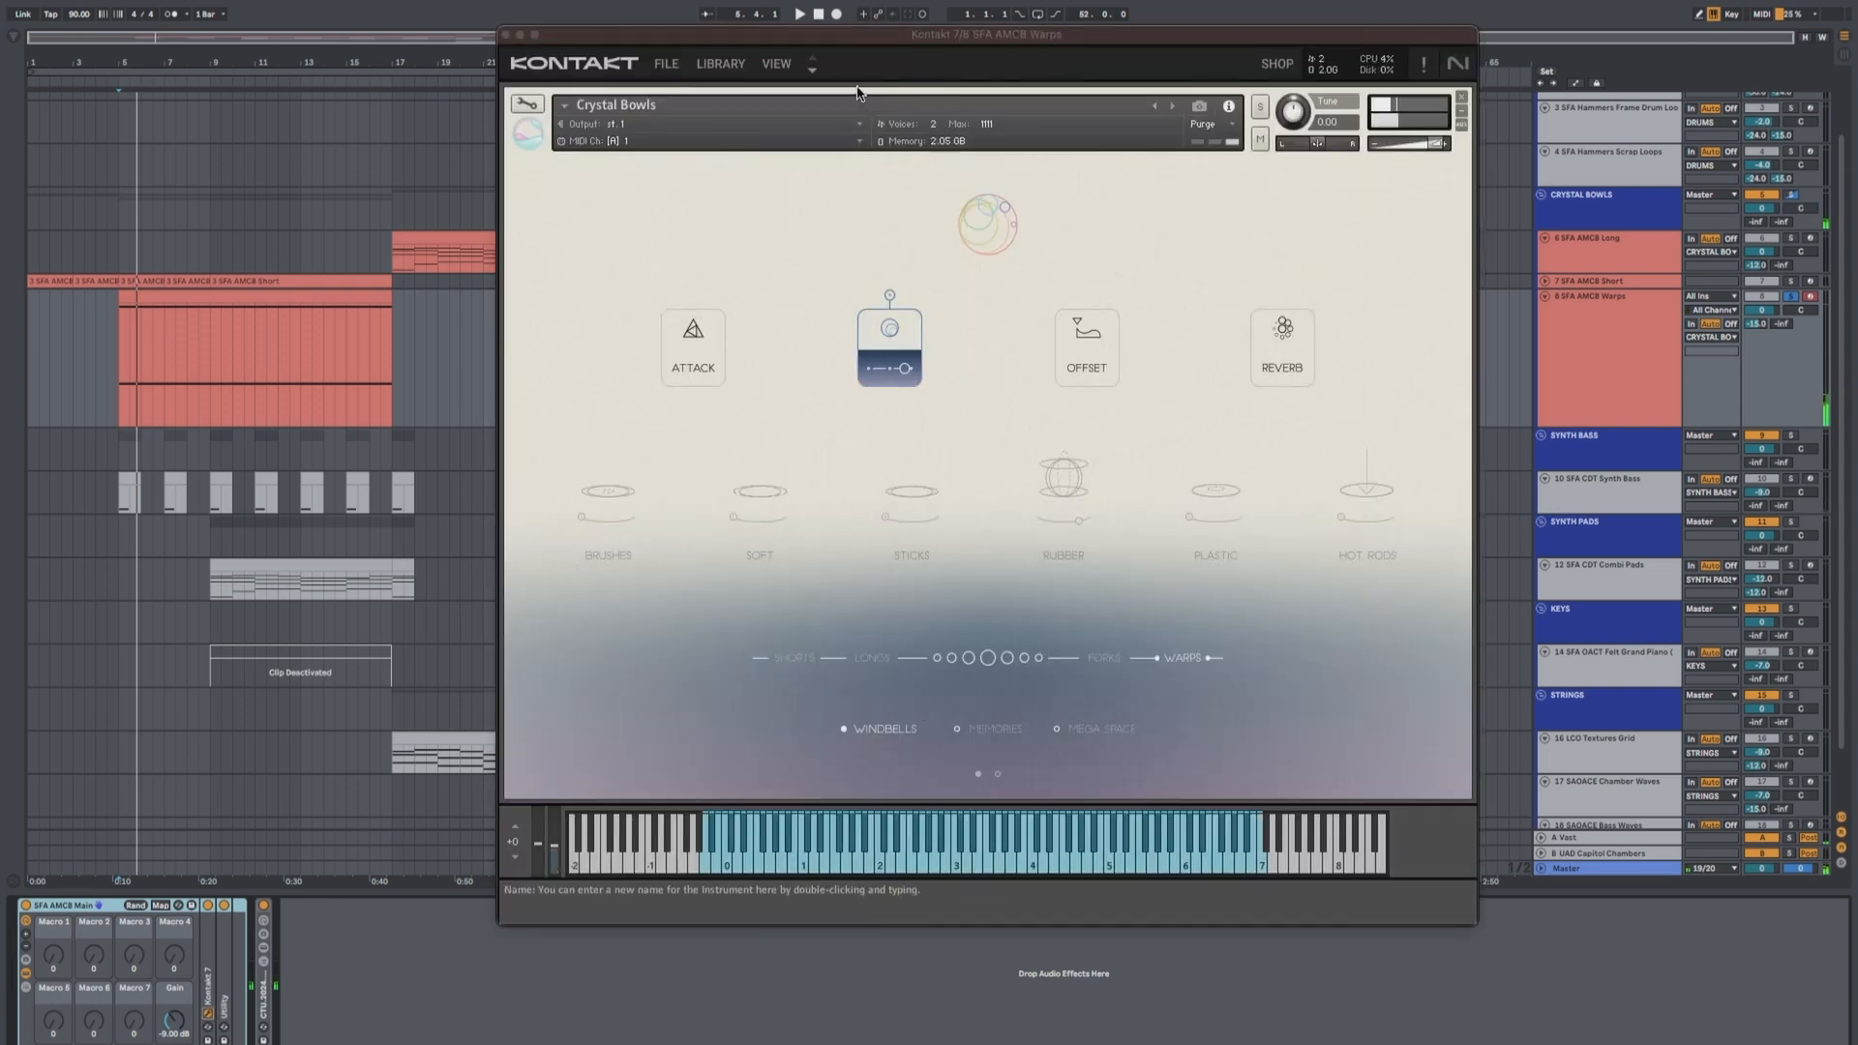
drag(854, 36, 819, 40)
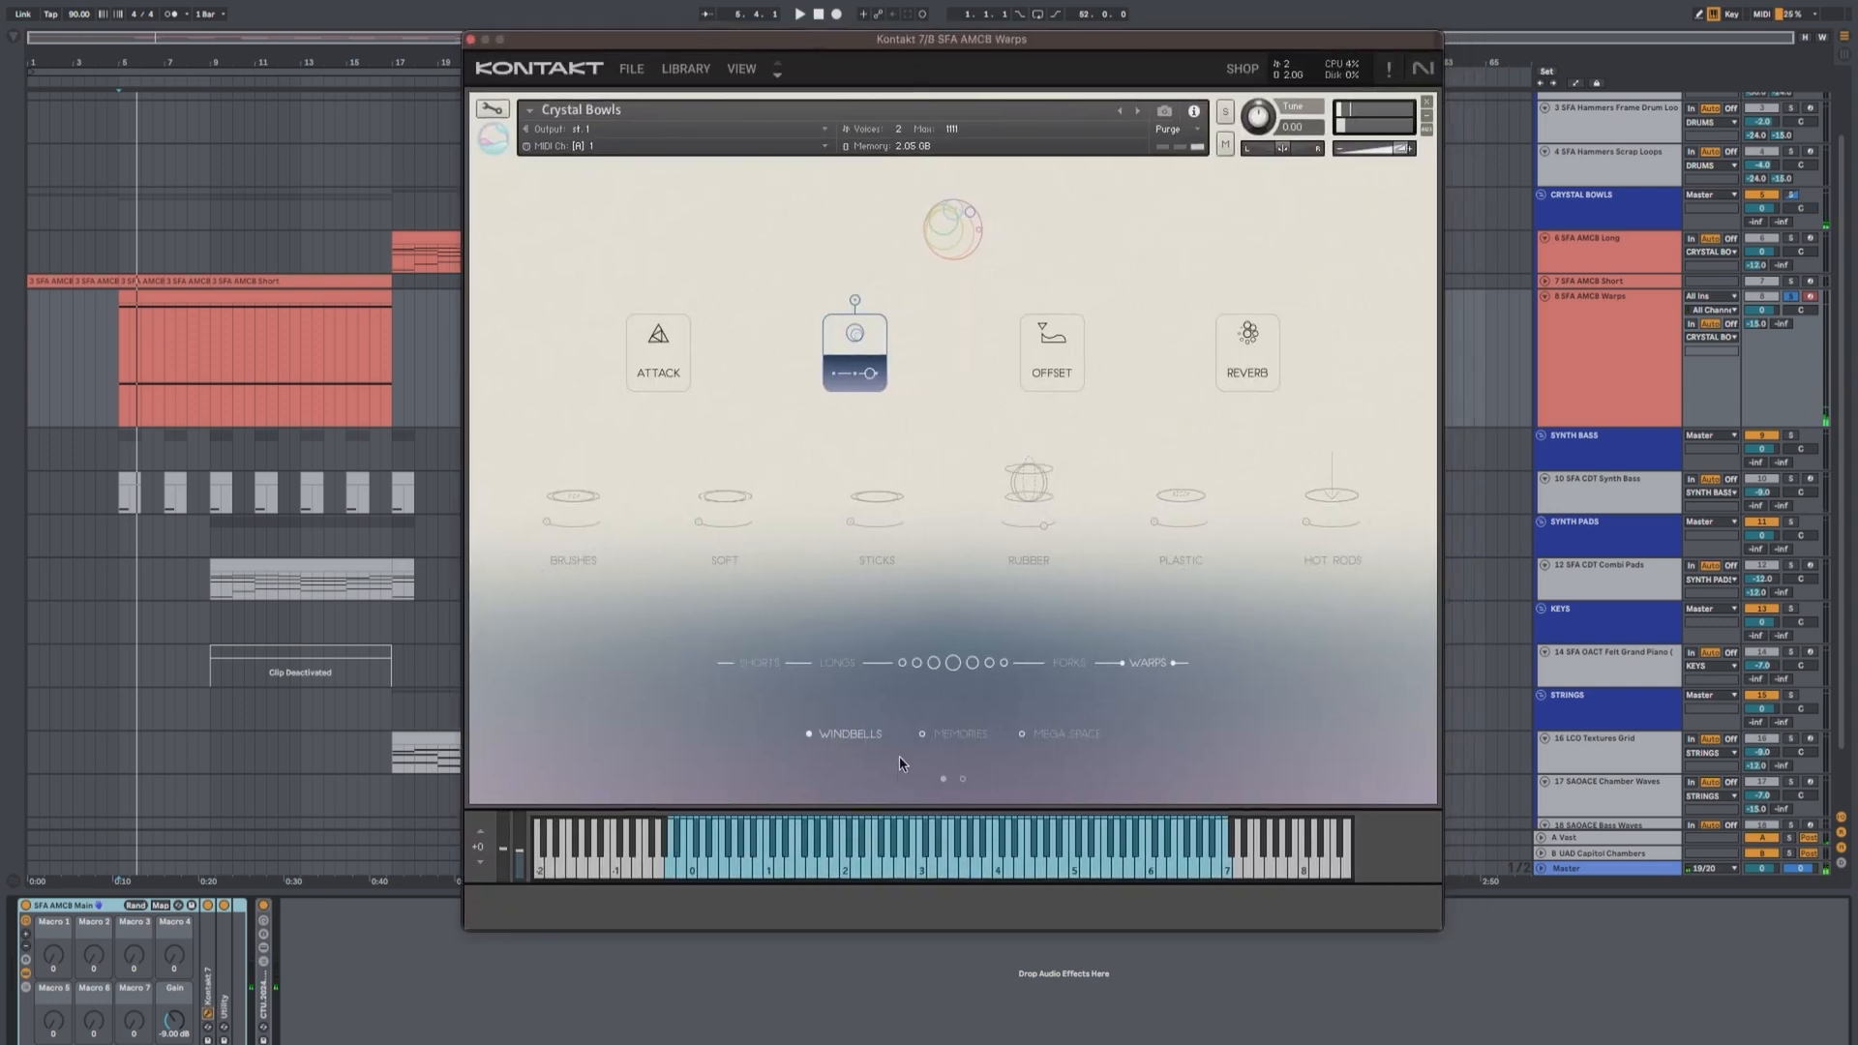
click(675, 373)
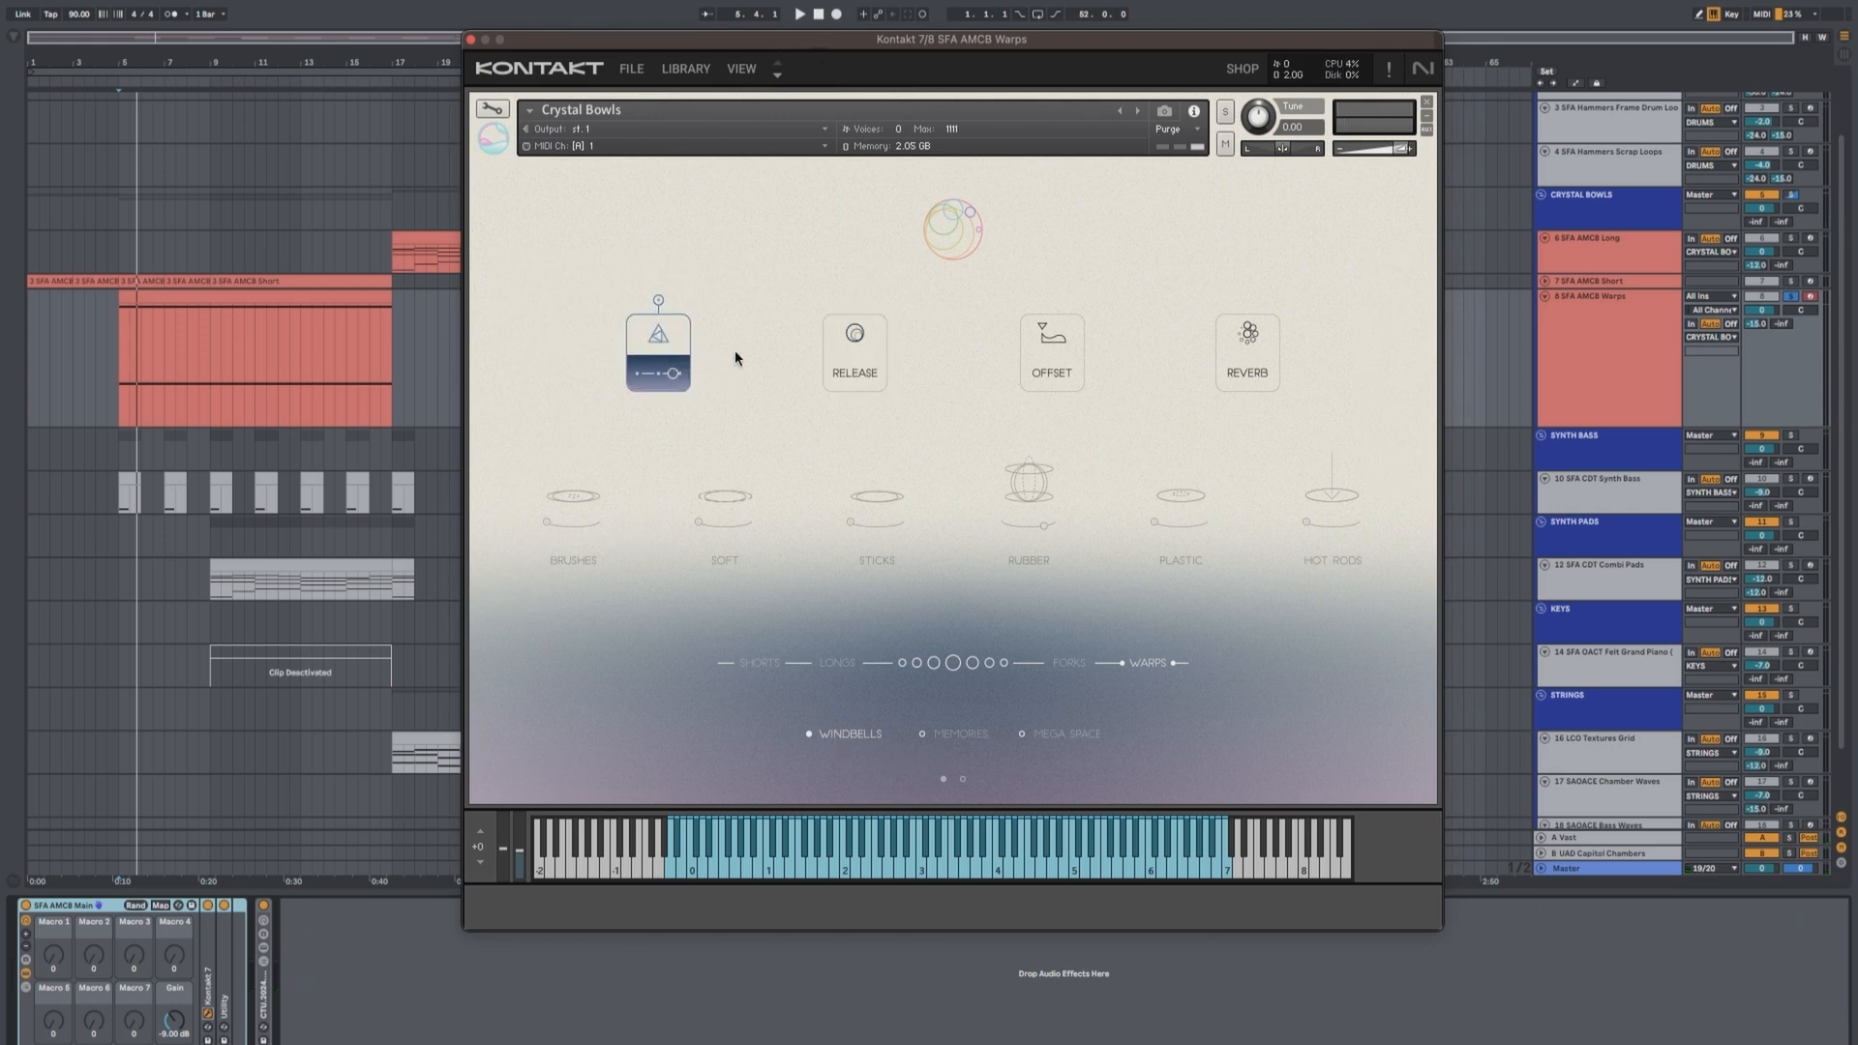
click(1047, 340)
click(1223, 351)
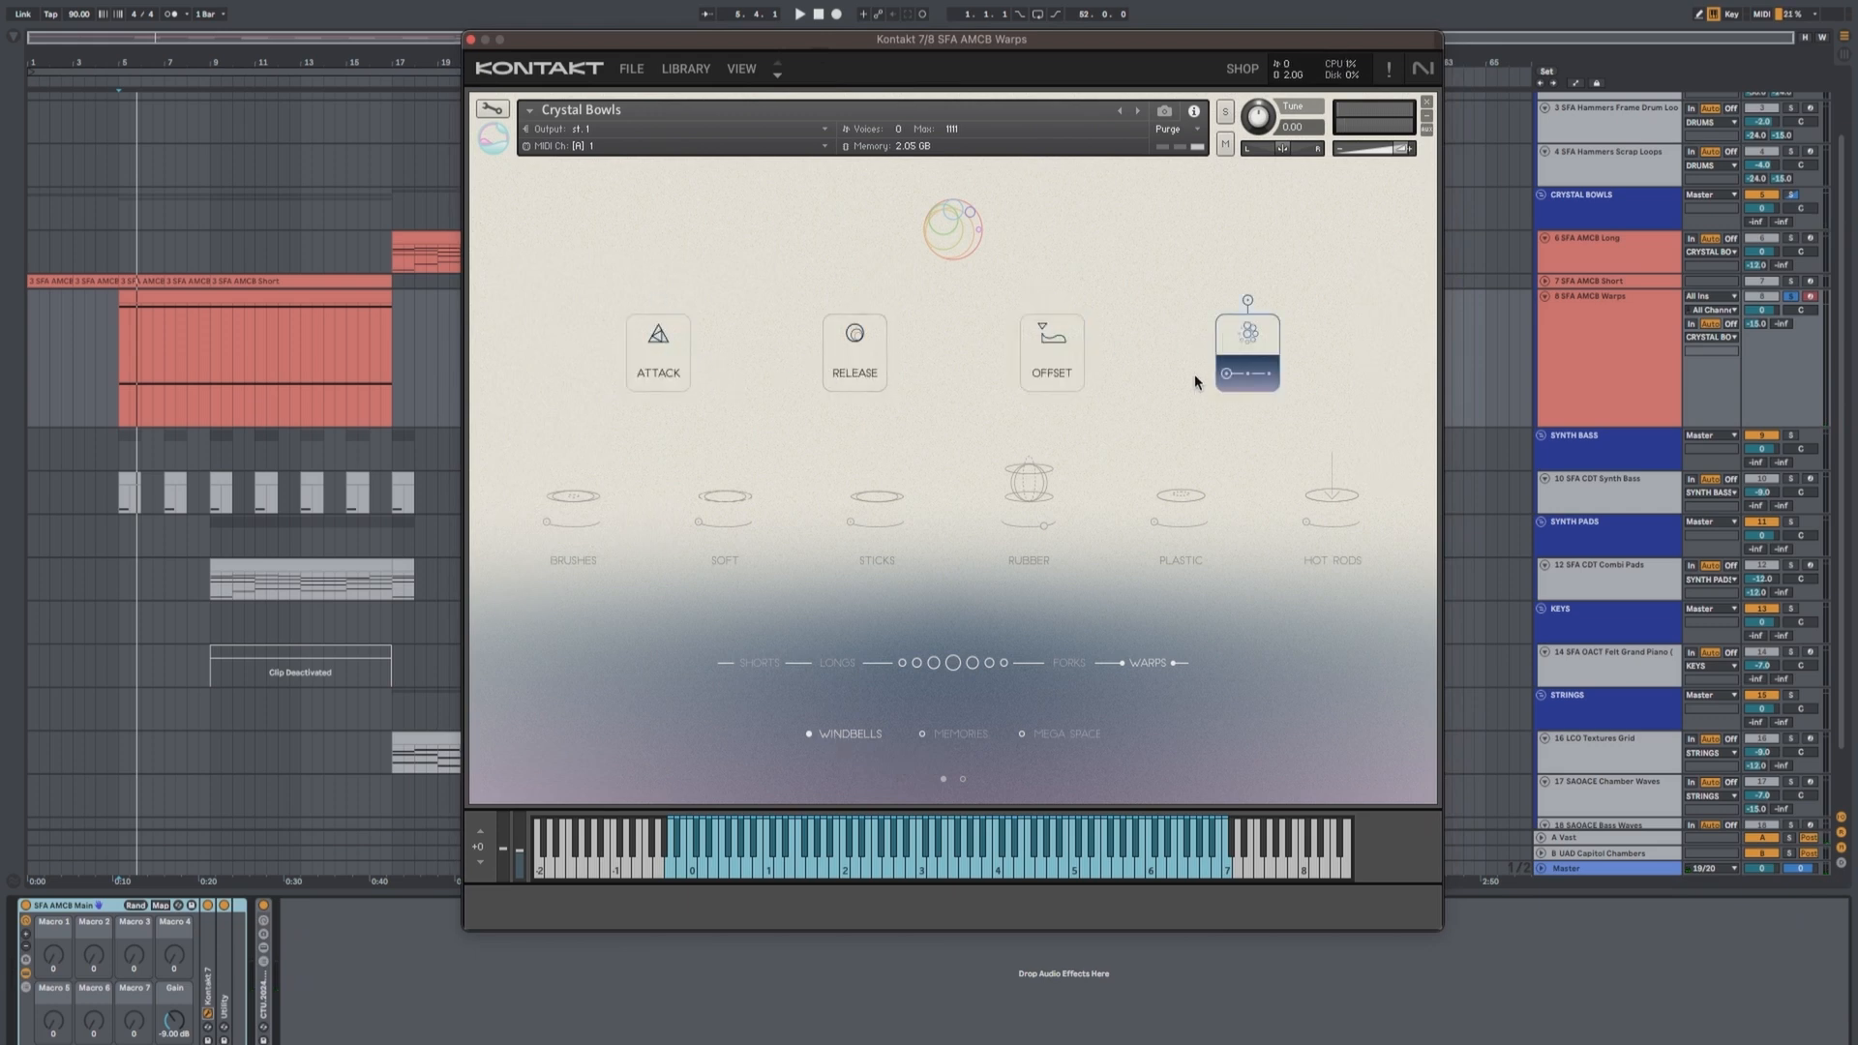
click(471, 40)
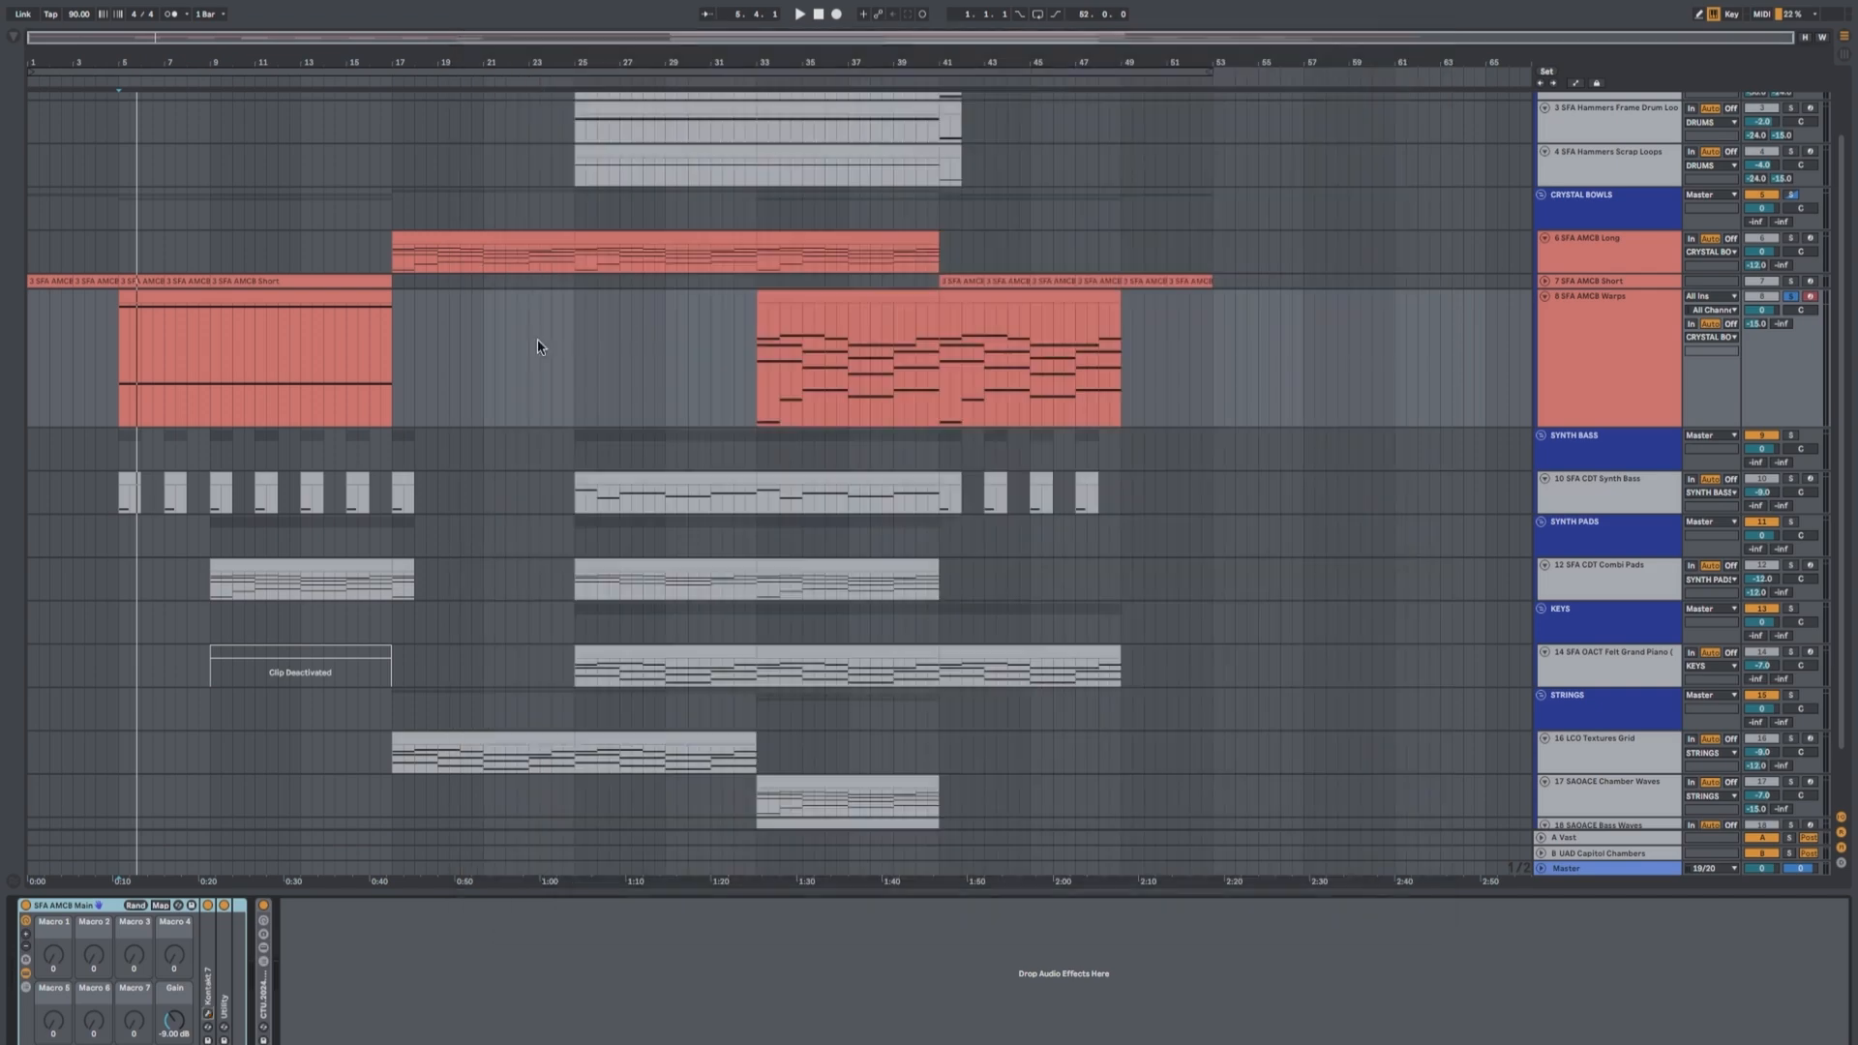
Unsolo the SFA AMCB Warps track and fold it
click(538, 339)
click(1610, 324)
click(1790, 297)
click(1545, 296)
click(1545, 297)
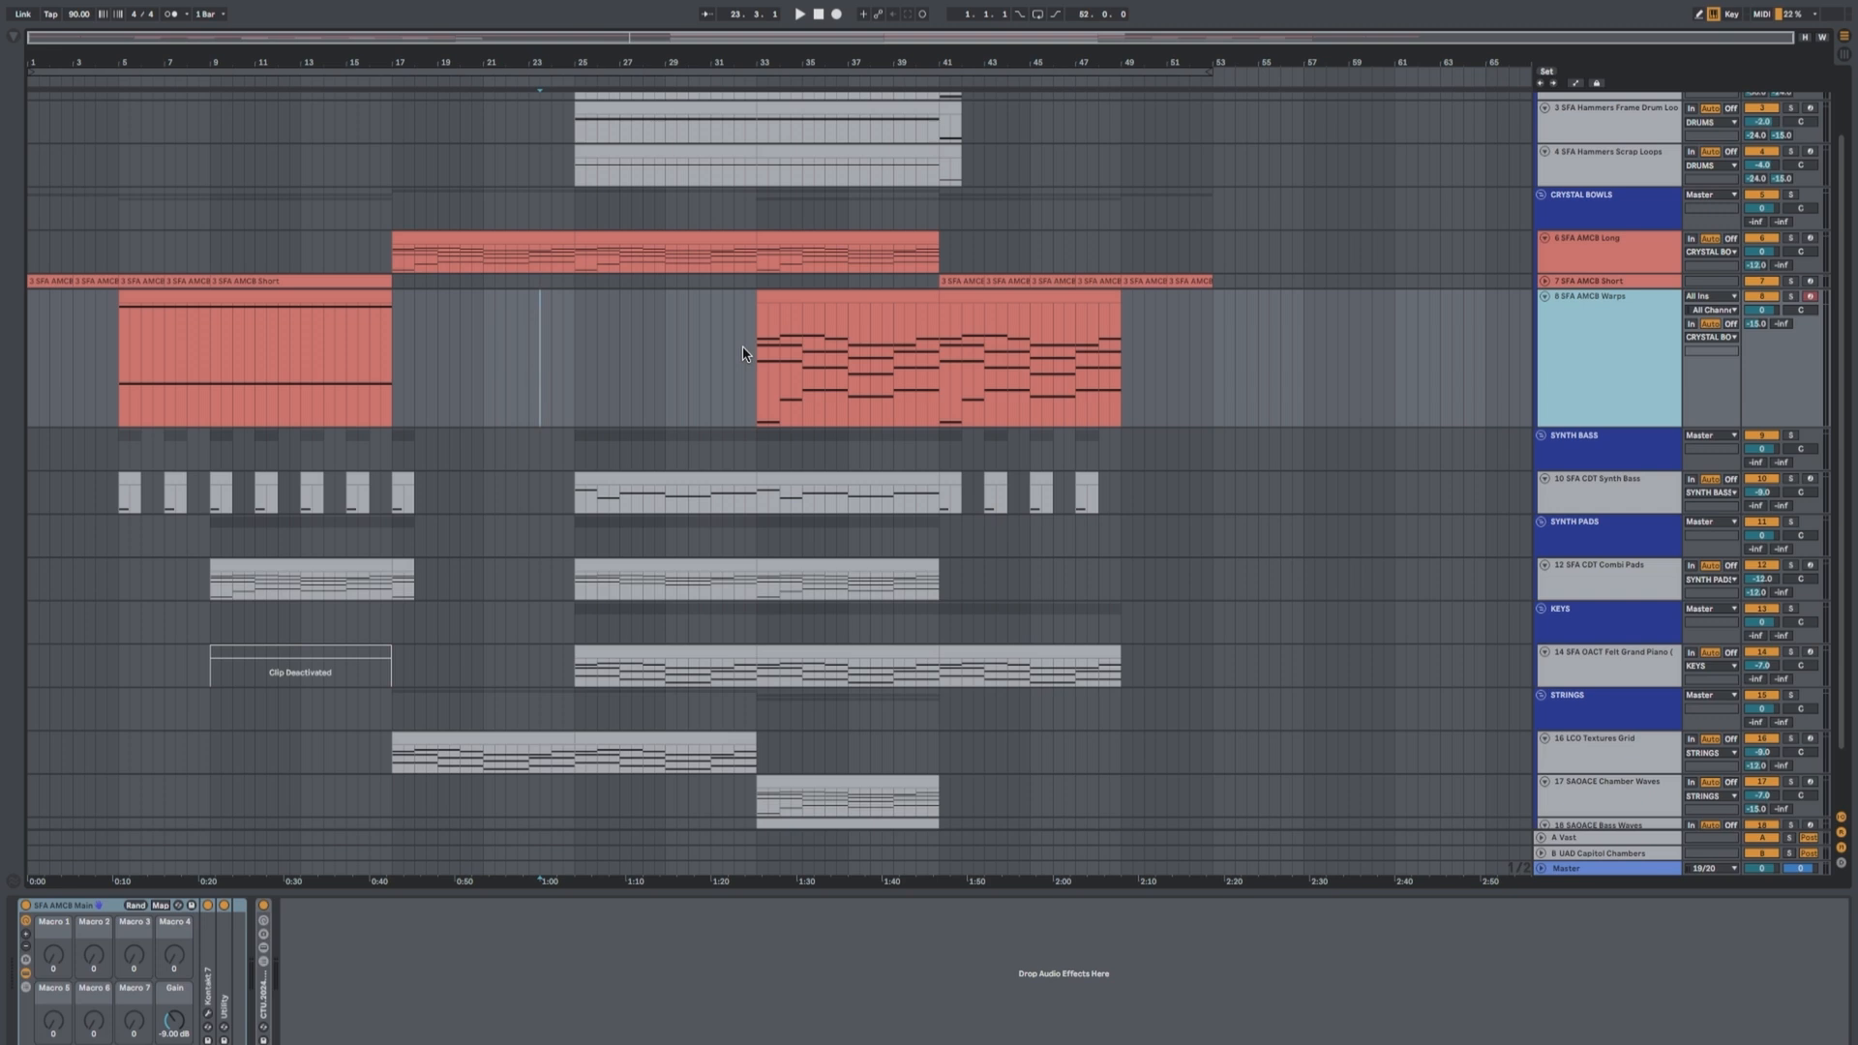
click(700, 332)
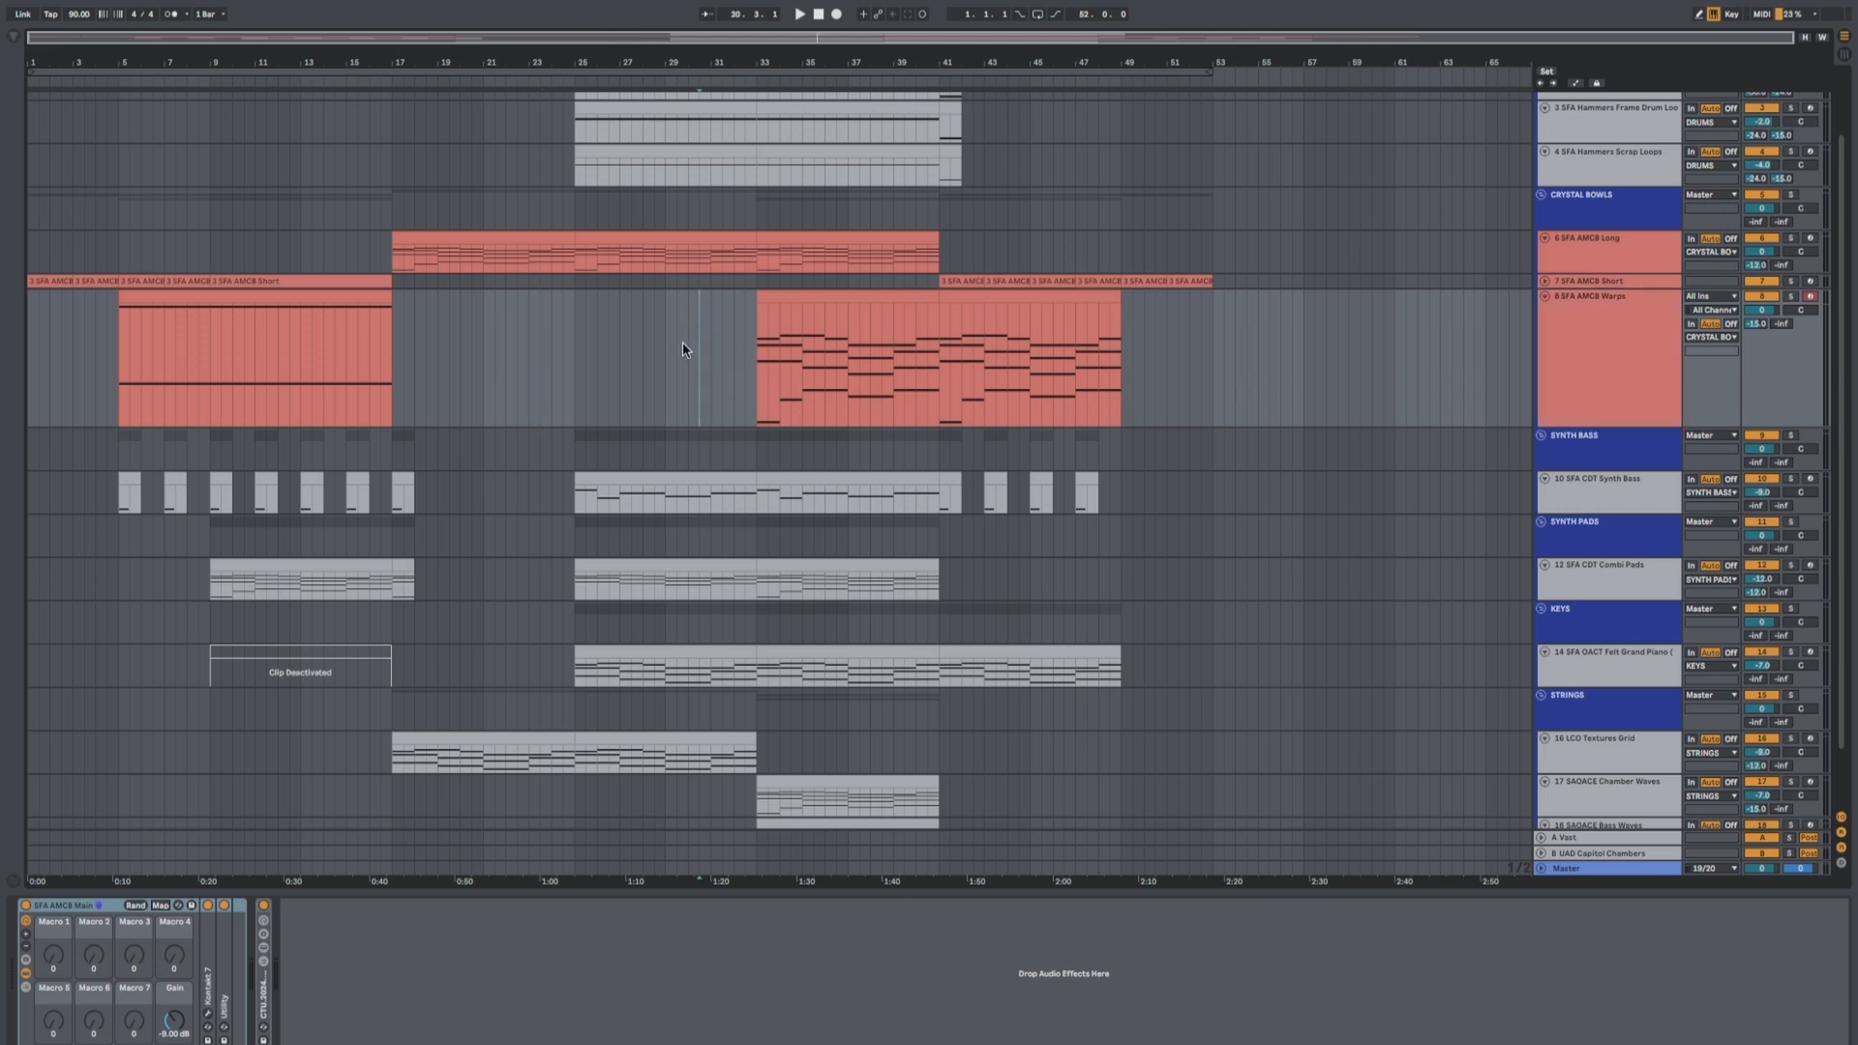
click(1596, 342)
click(1546, 296)
click(1546, 296)
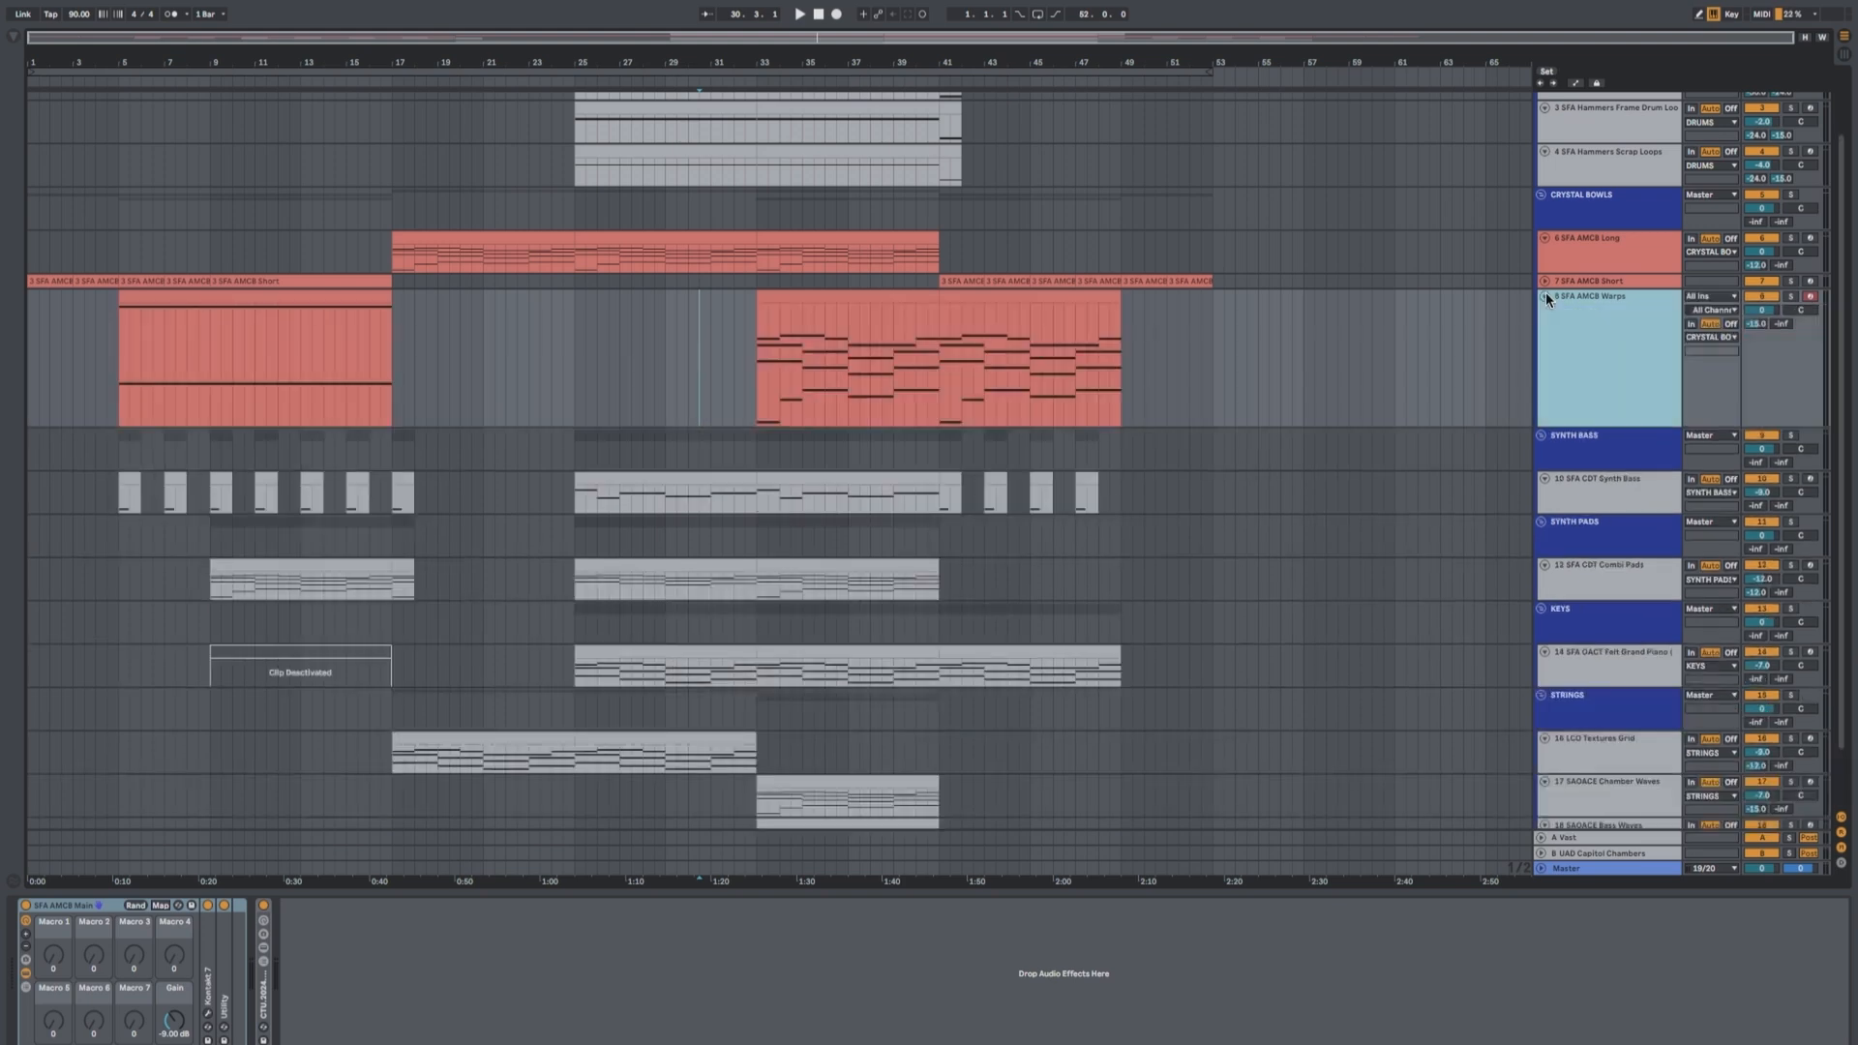
click(1547, 296)
Make the SFA AMCB Long track taller and unfold the SFA AMCB Warps track
click(1559, 254)
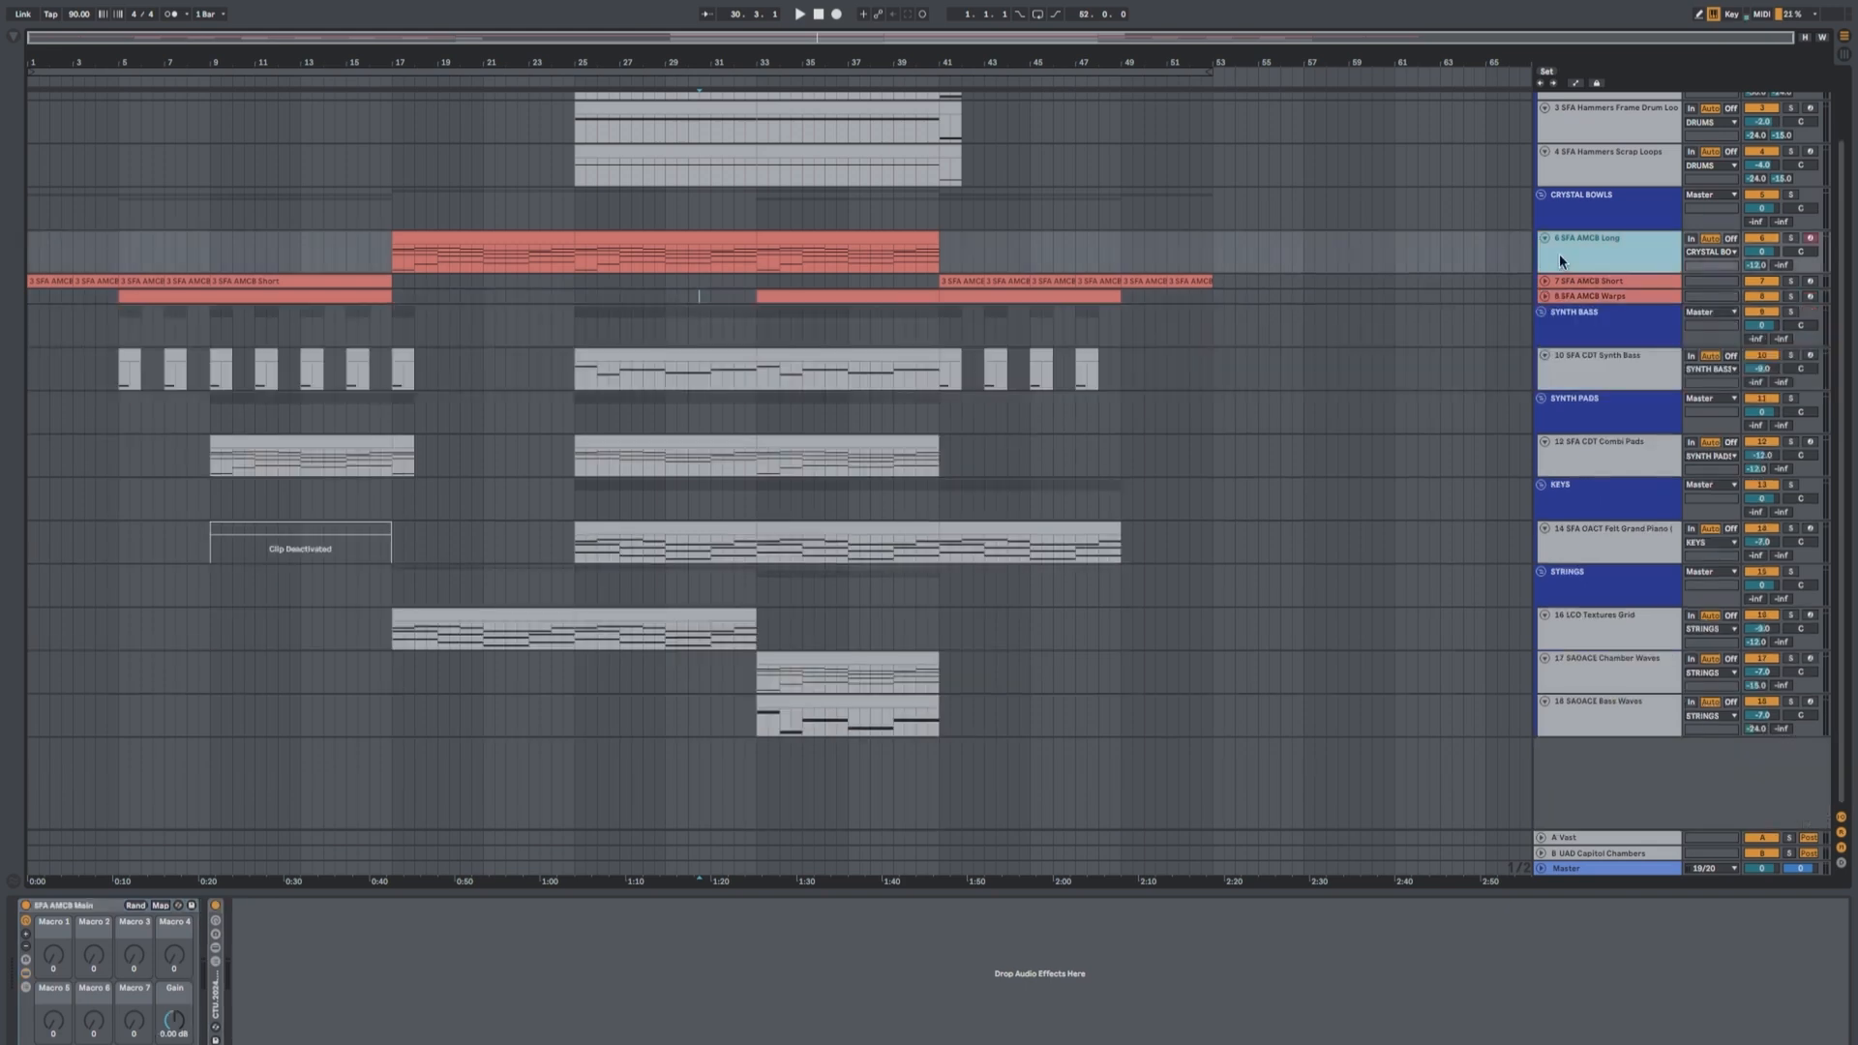
drag(1598, 274, 1599, 369)
click(1546, 392)
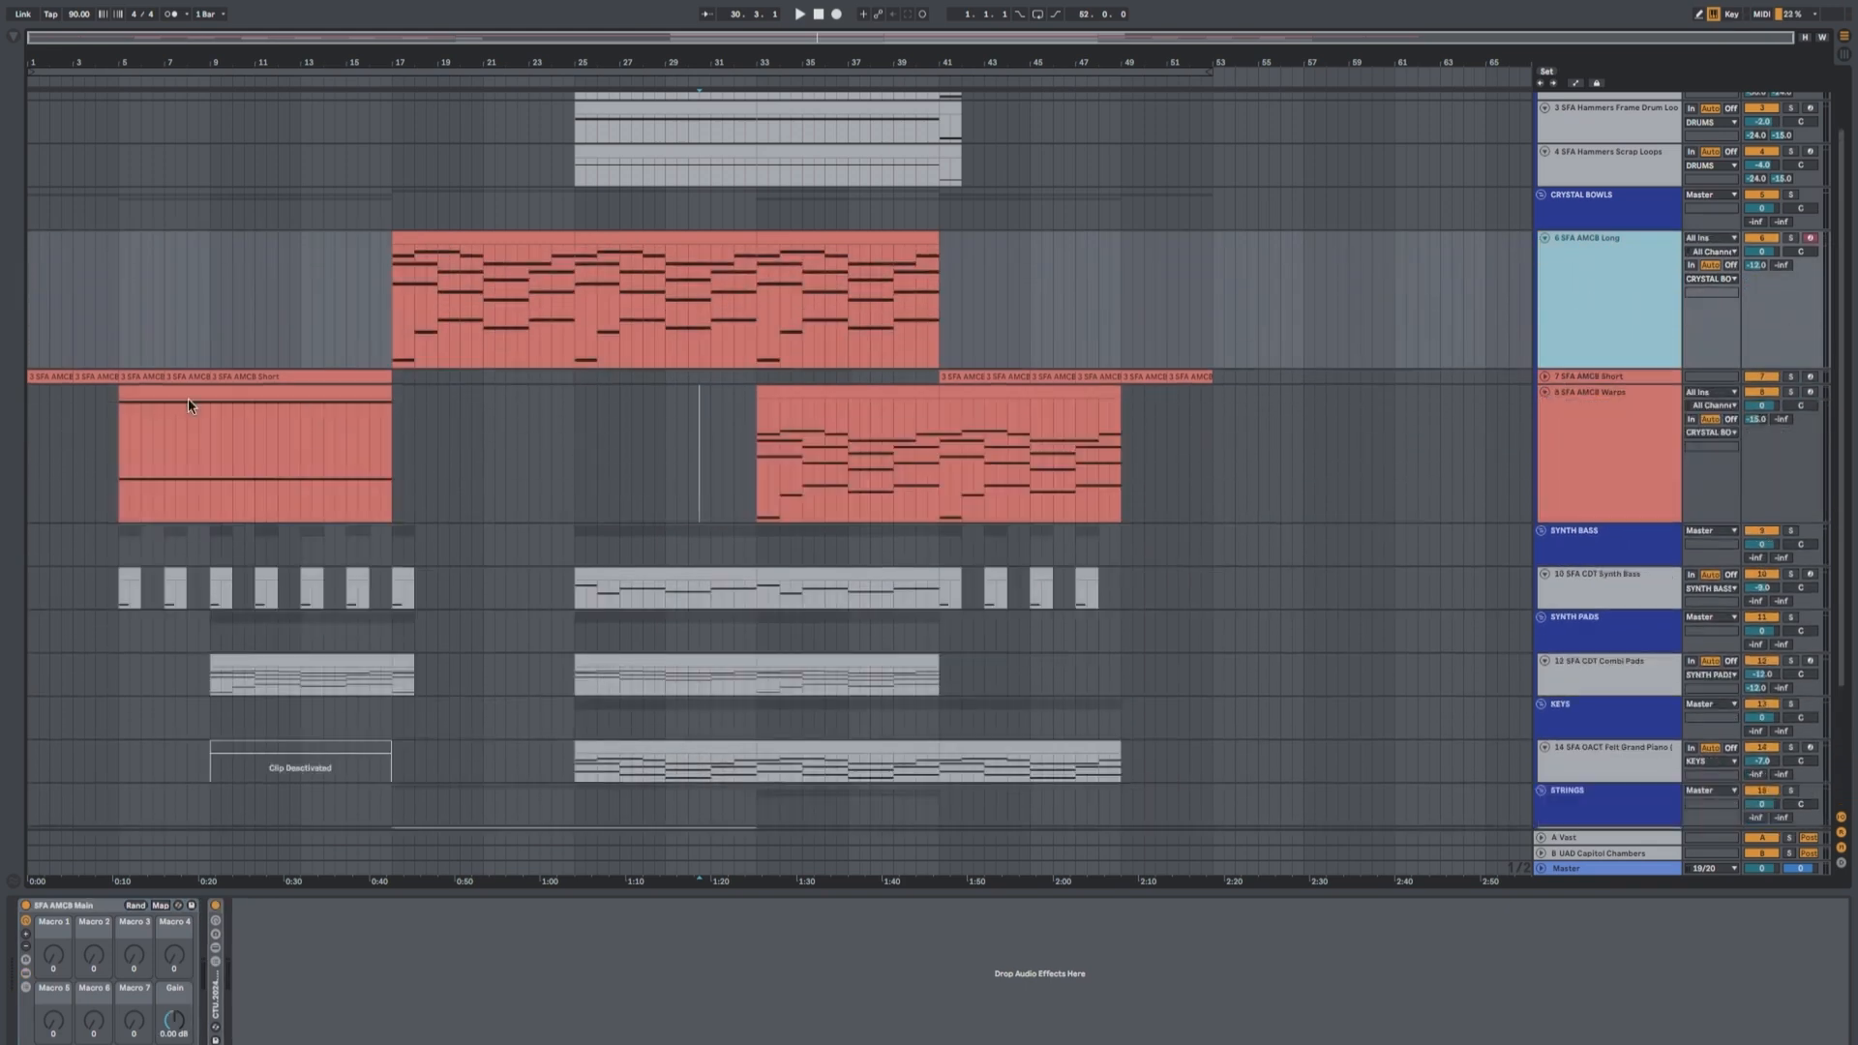
Solo the SFA AMCB Long track and play its first clip from bar 17
click(1792, 238)
click(397, 216)
key(space)
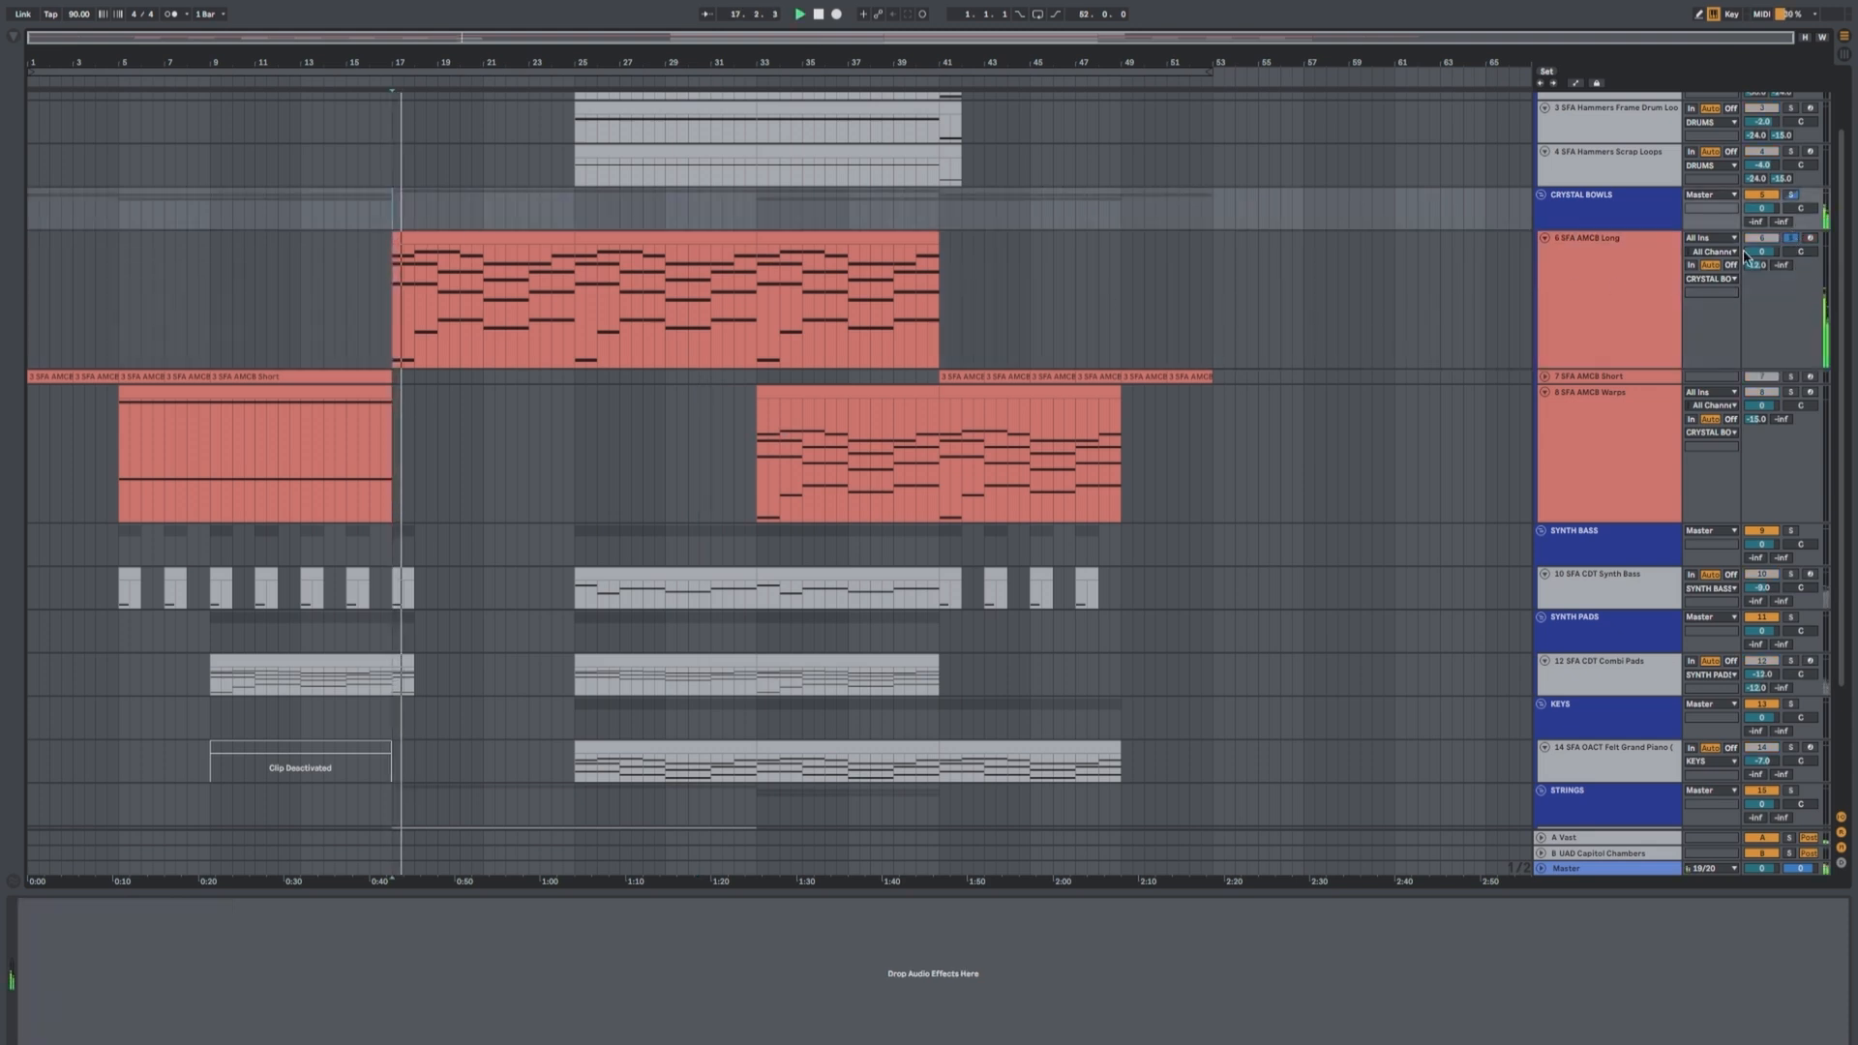
Open the Long track's Crystal Bowls instrument, review its Forks Tremolo articulation and control settings, and close it
click(1587, 288)
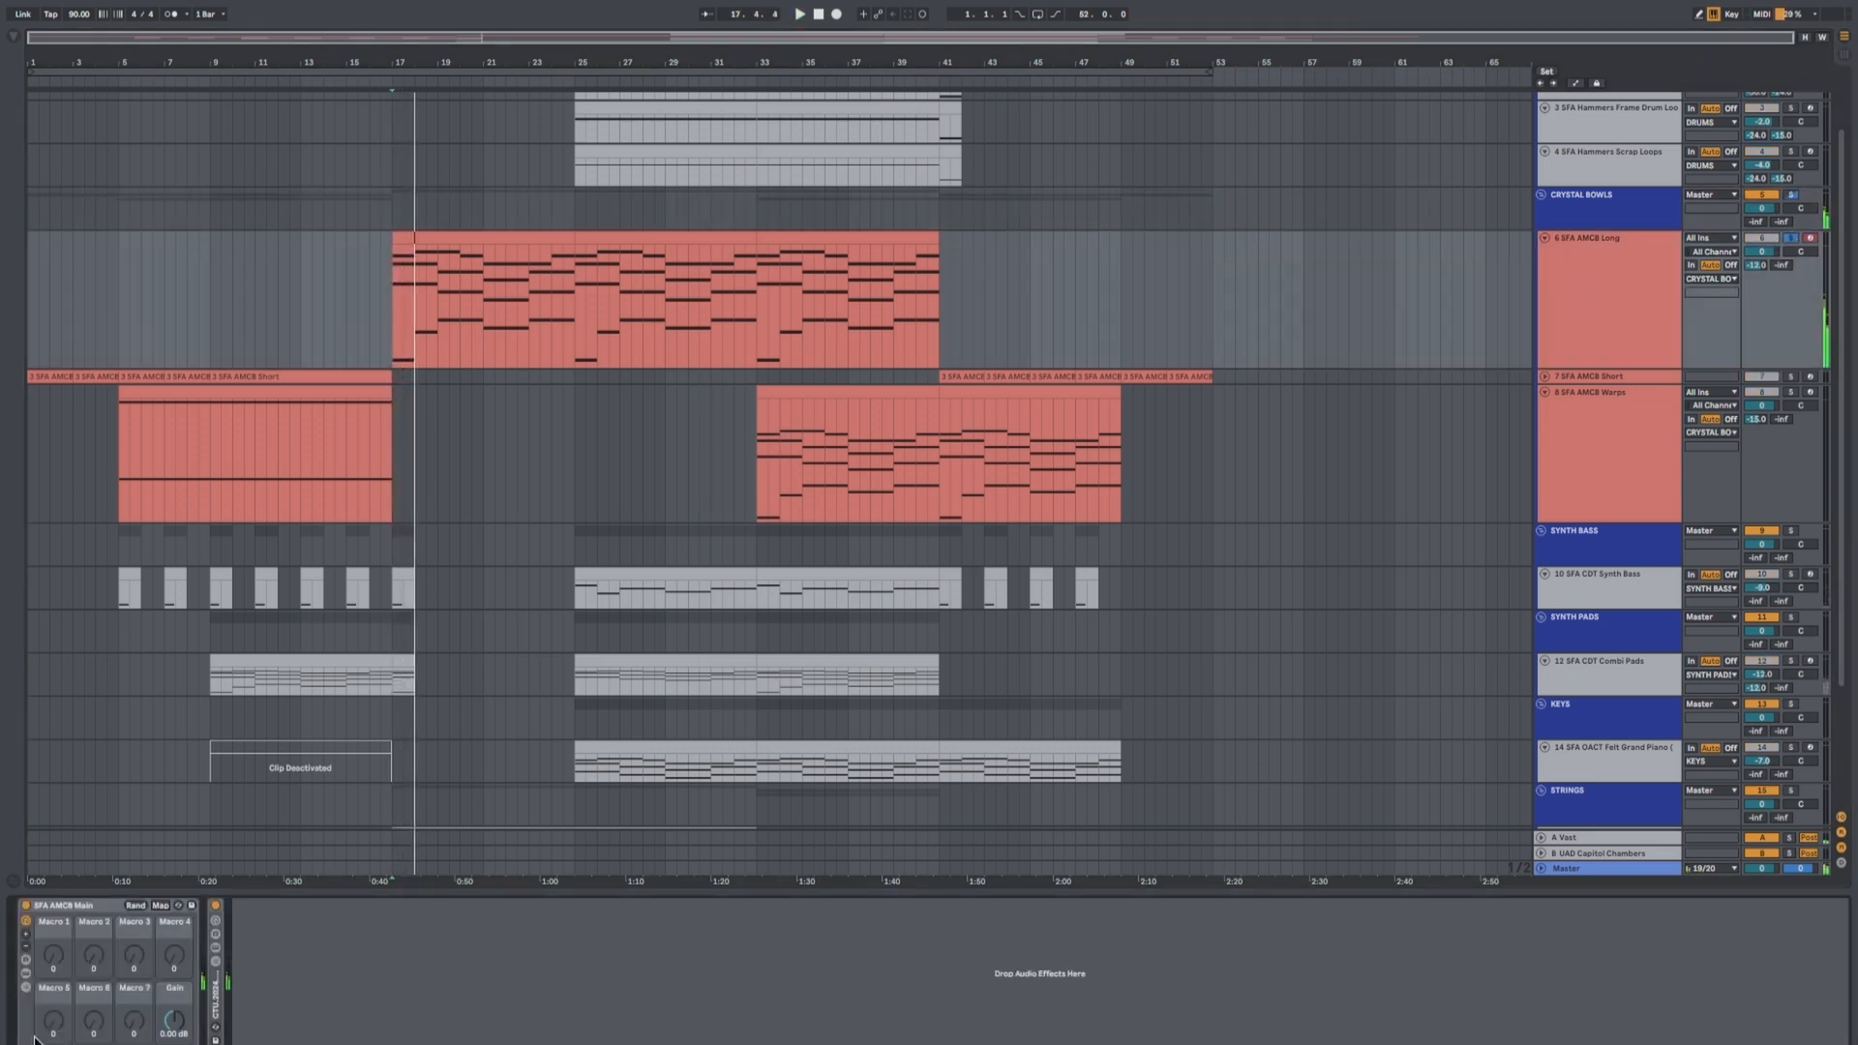
click(25, 973)
click(207, 1013)
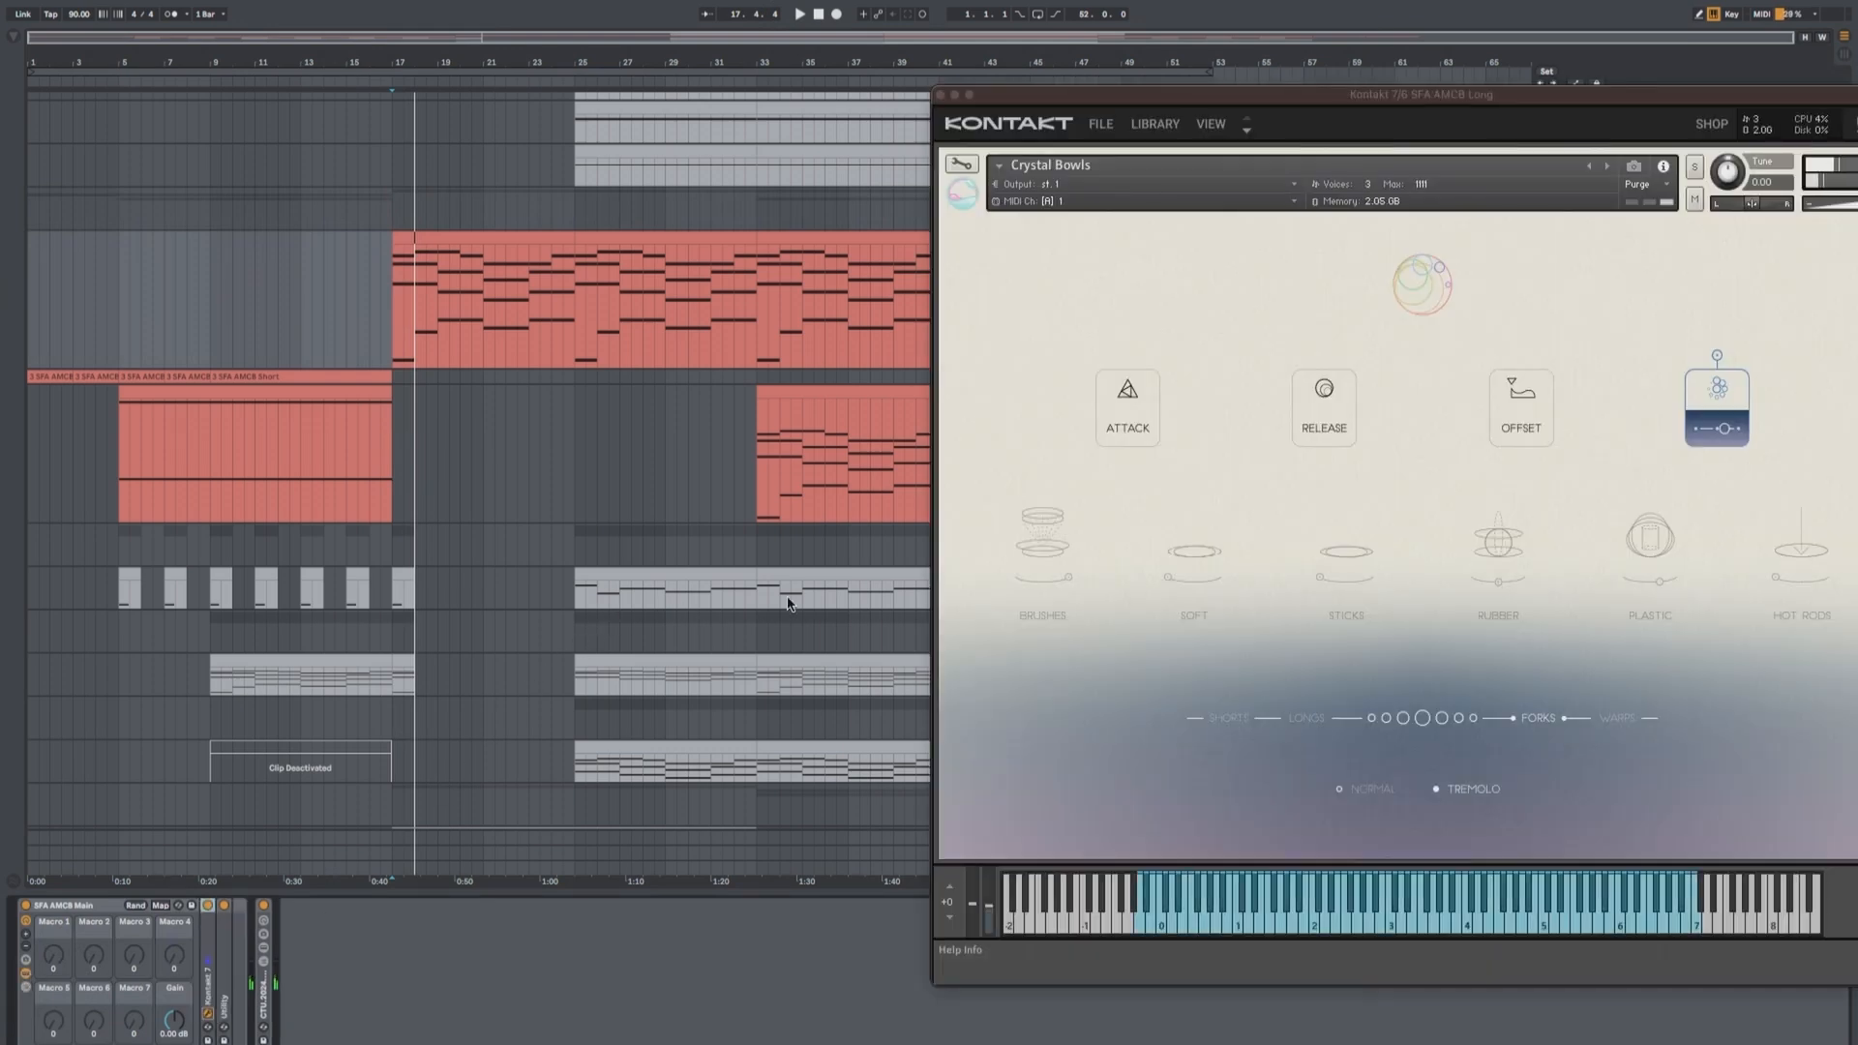
drag(1316, 101, 773, 34)
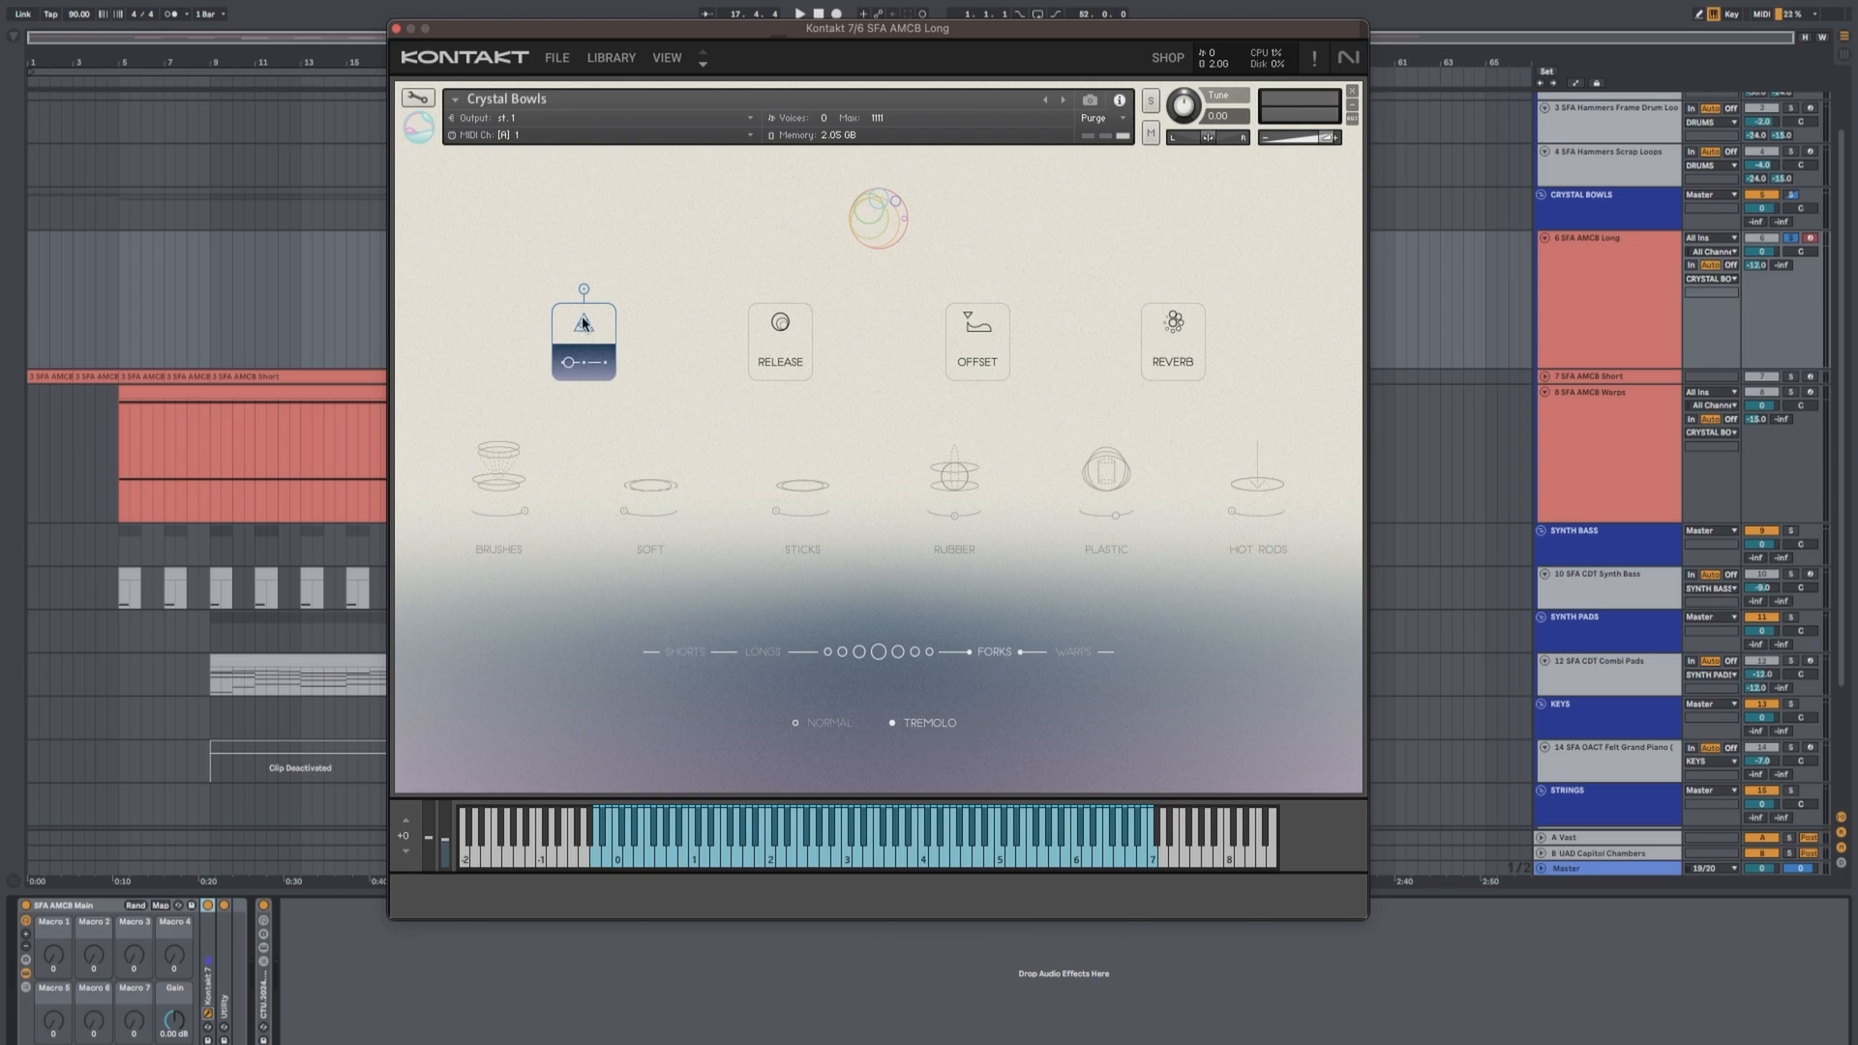
click(398, 30)
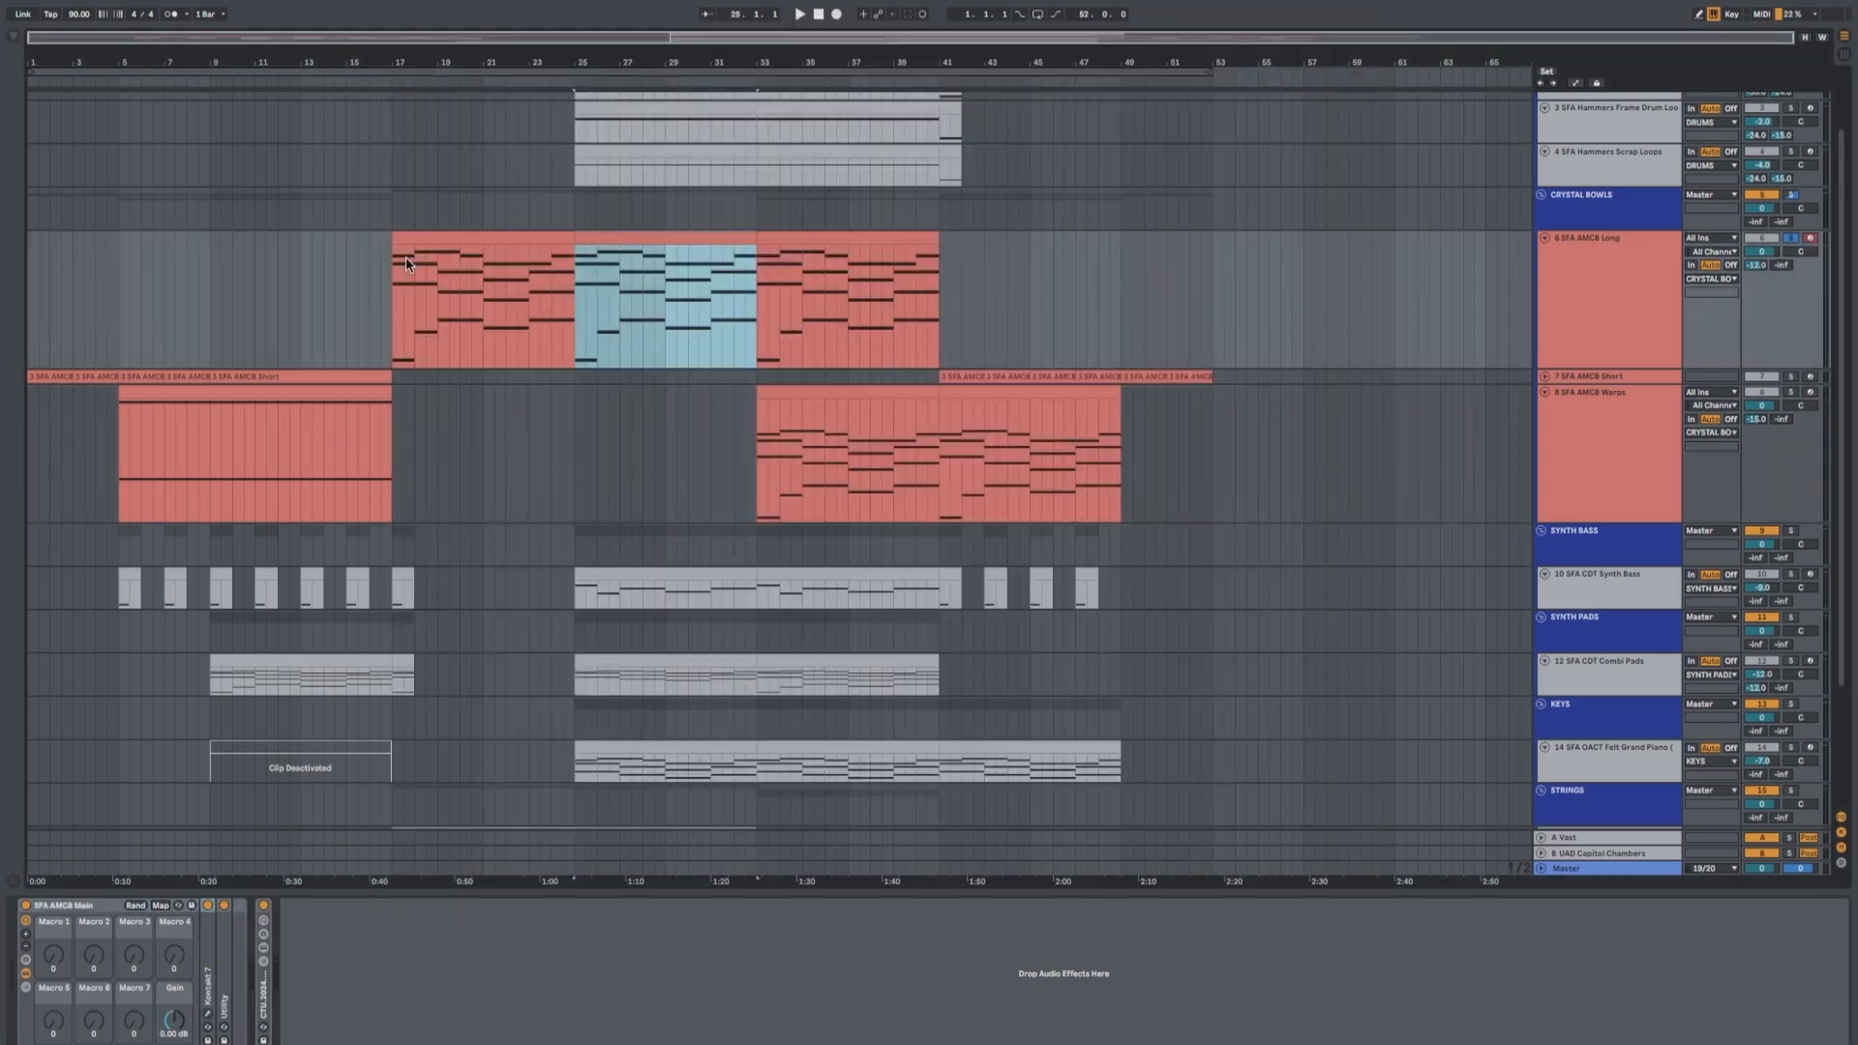
Select the SFA AMCB Long clip at bar 17, unsolo its track and fold the SFA AMCB Warps track
click(469, 242)
click(1635, 288)
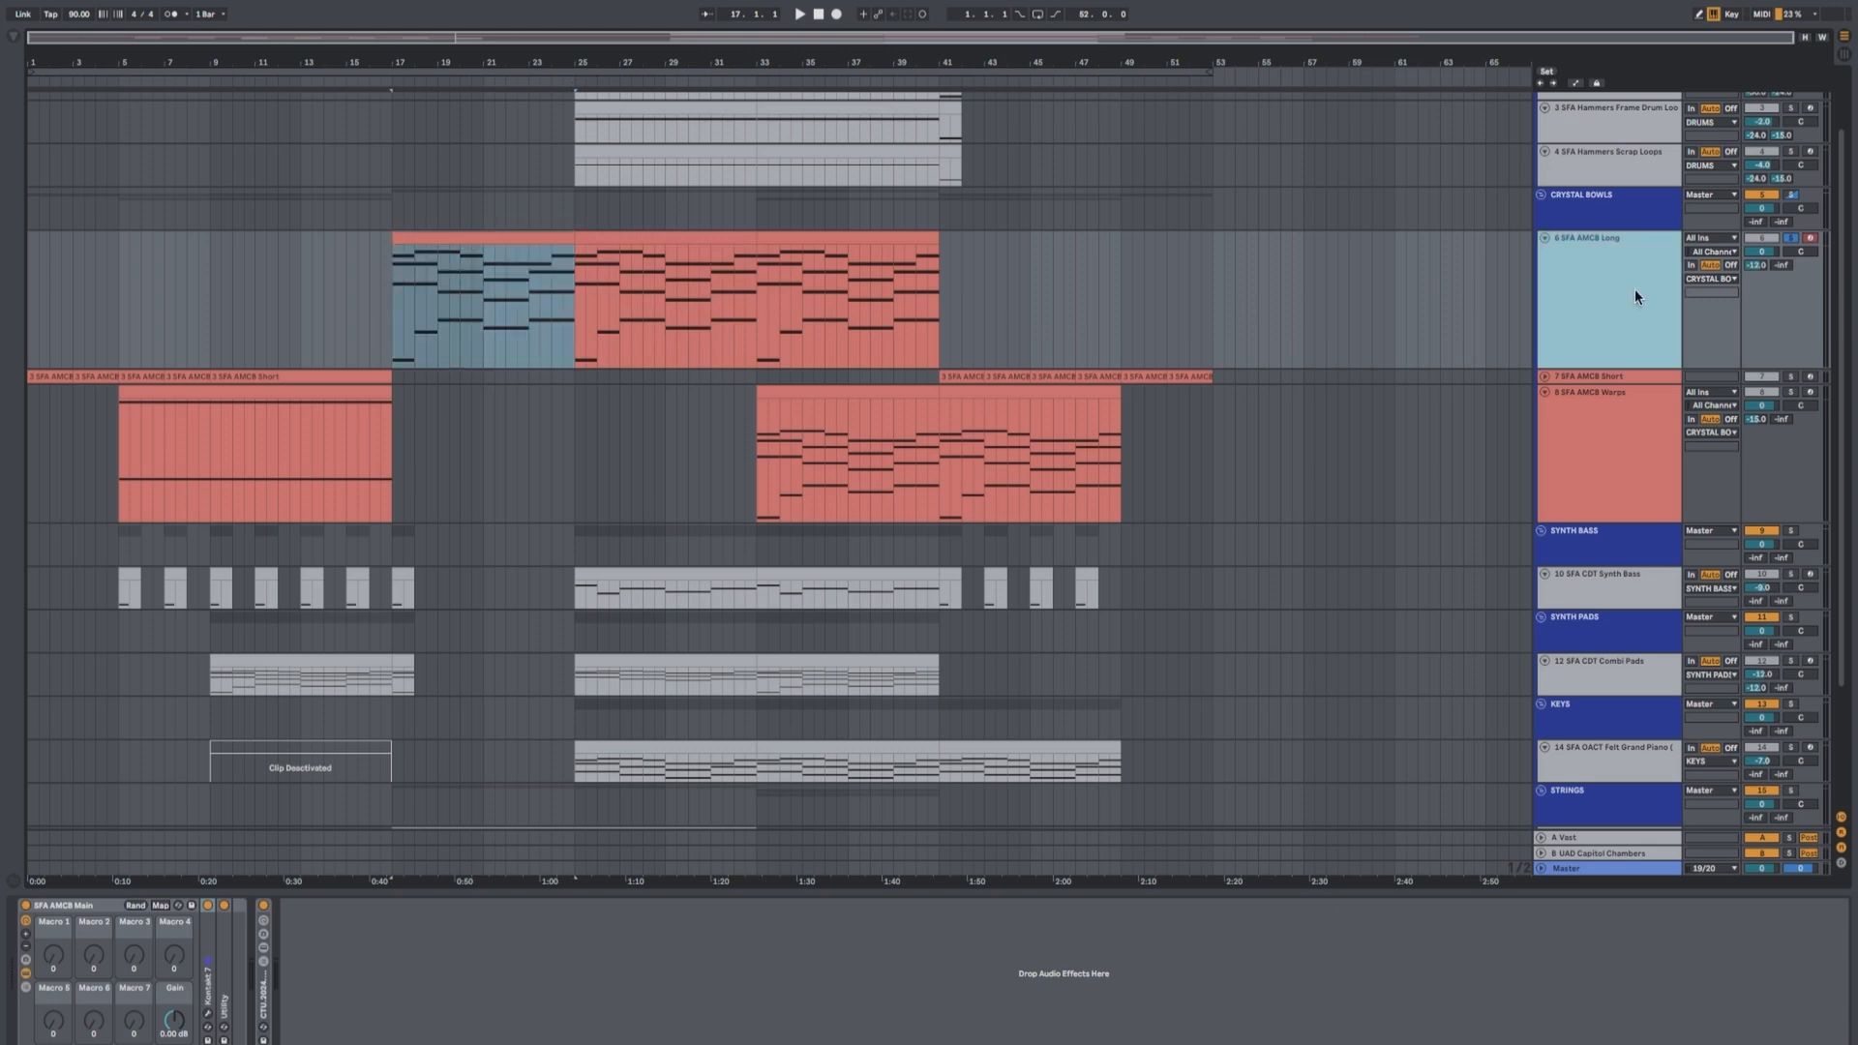
click(1791, 237)
click(1552, 399)
click(1544, 392)
click(1558, 260)
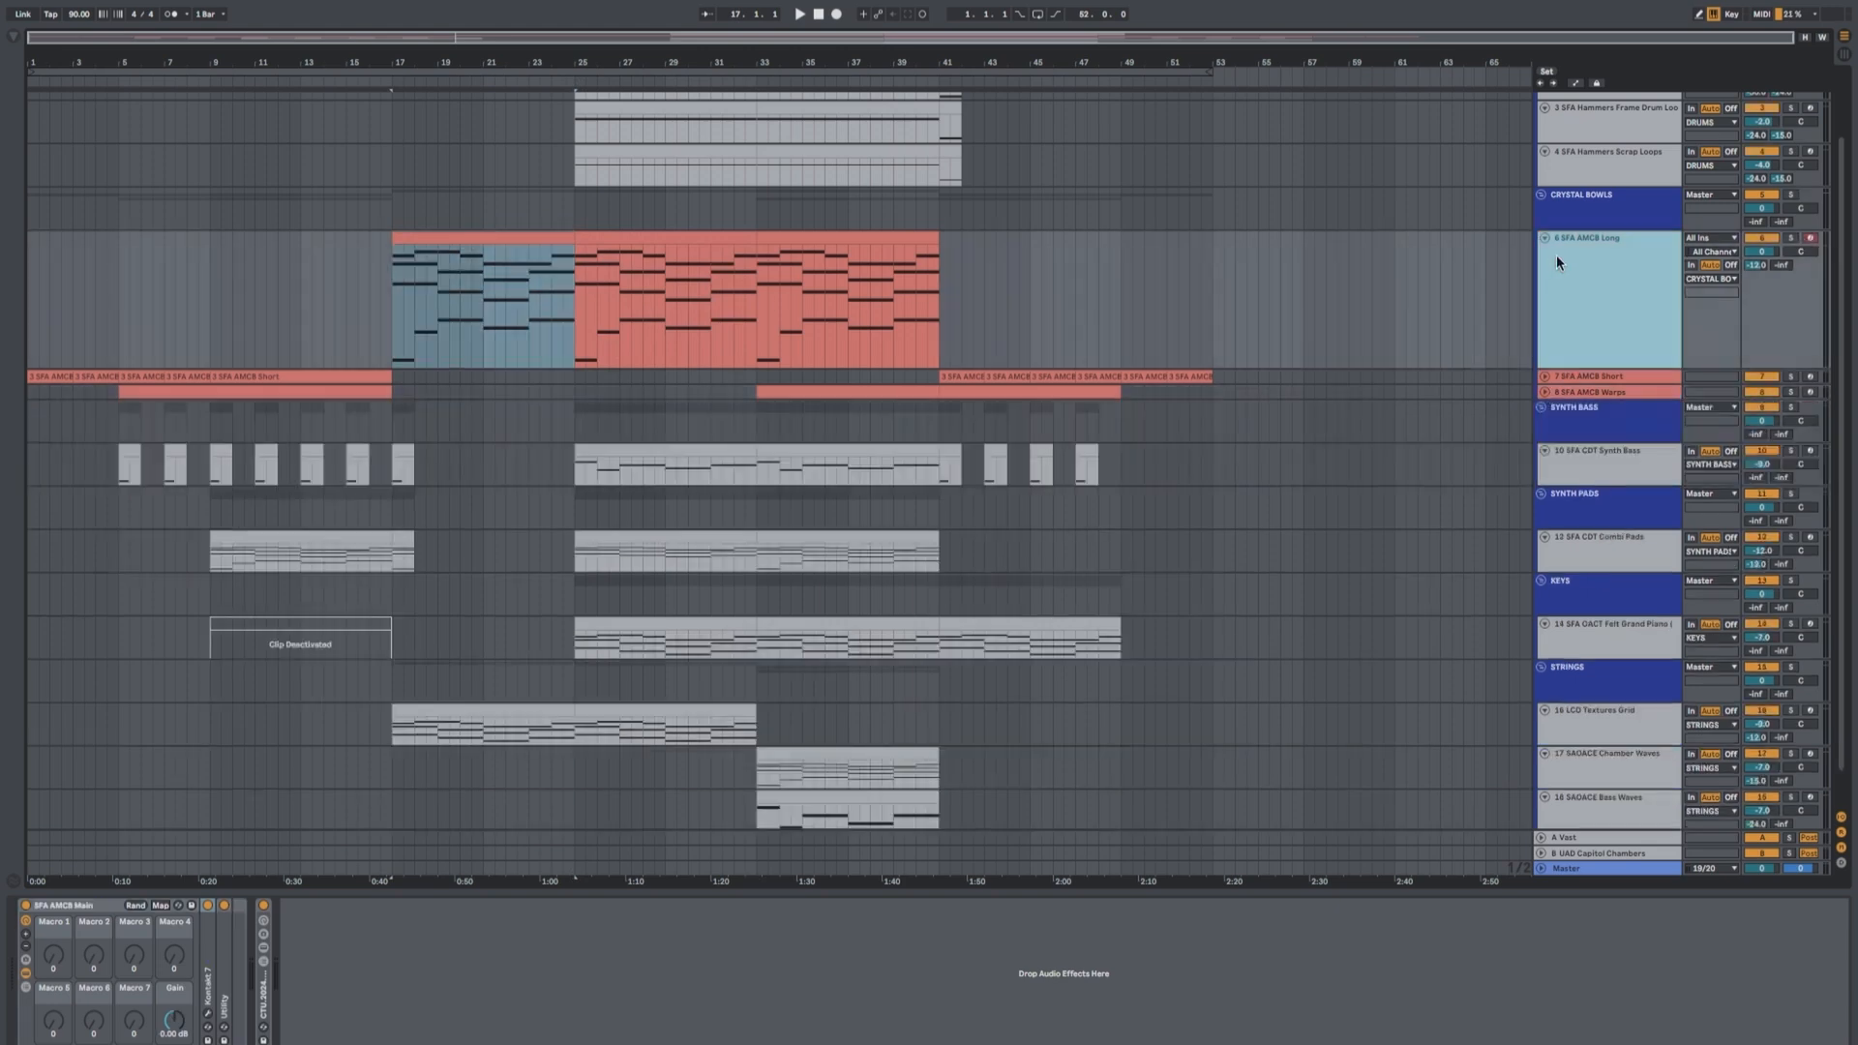
Fold the SFA AMCB Long track and select the SFA AMCB Short track
click(1545, 239)
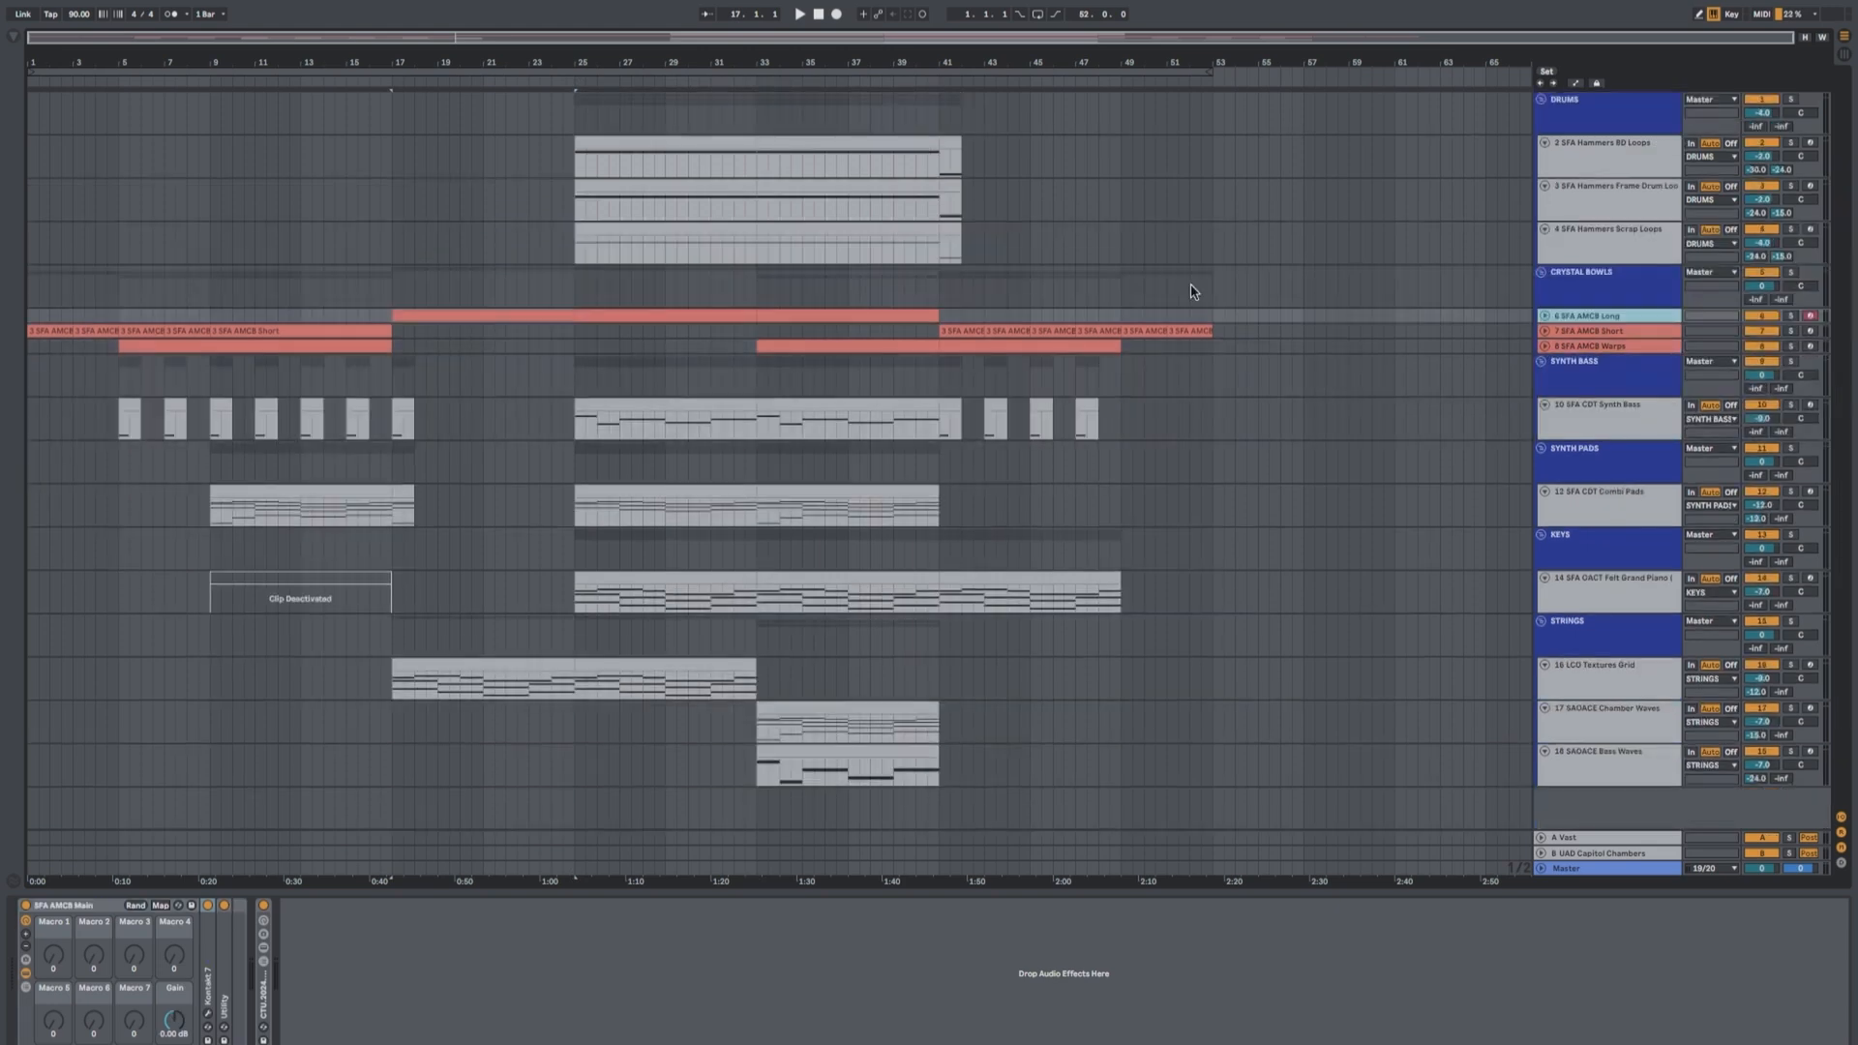
click(1063, 315)
click(1546, 281)
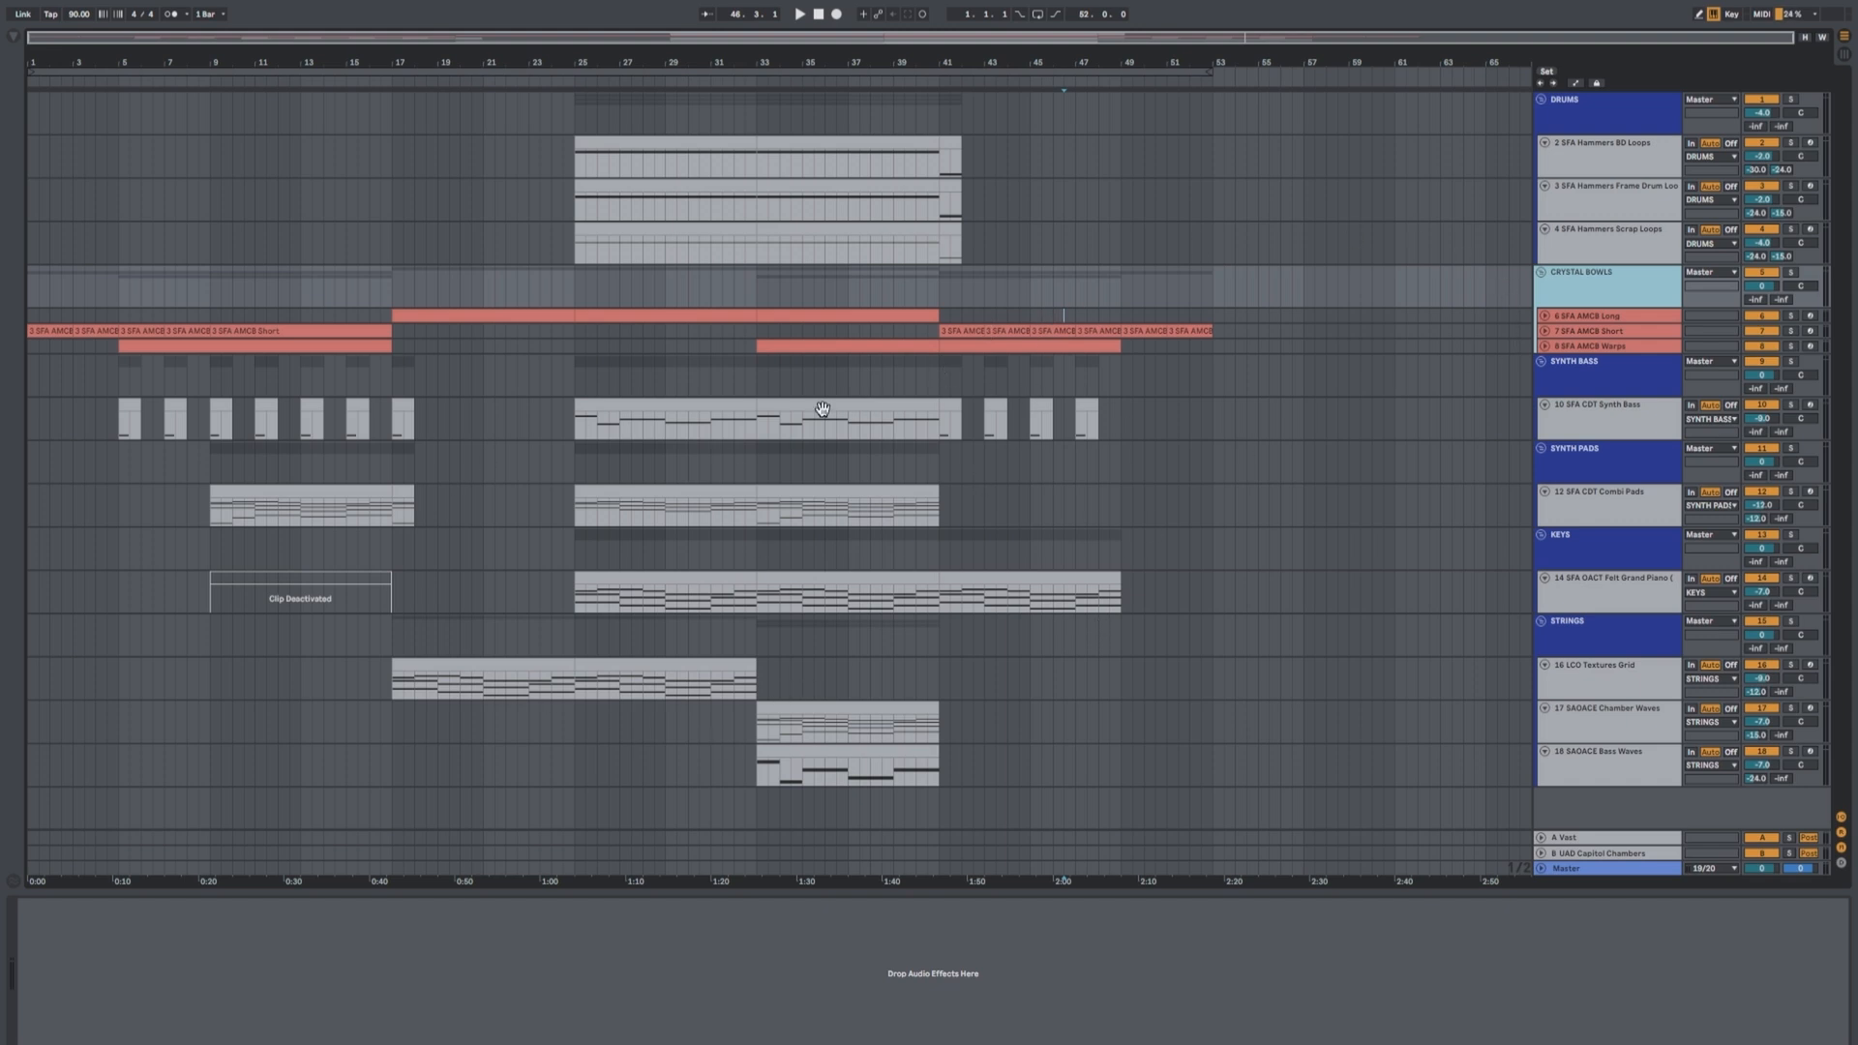
click(1592, 331)
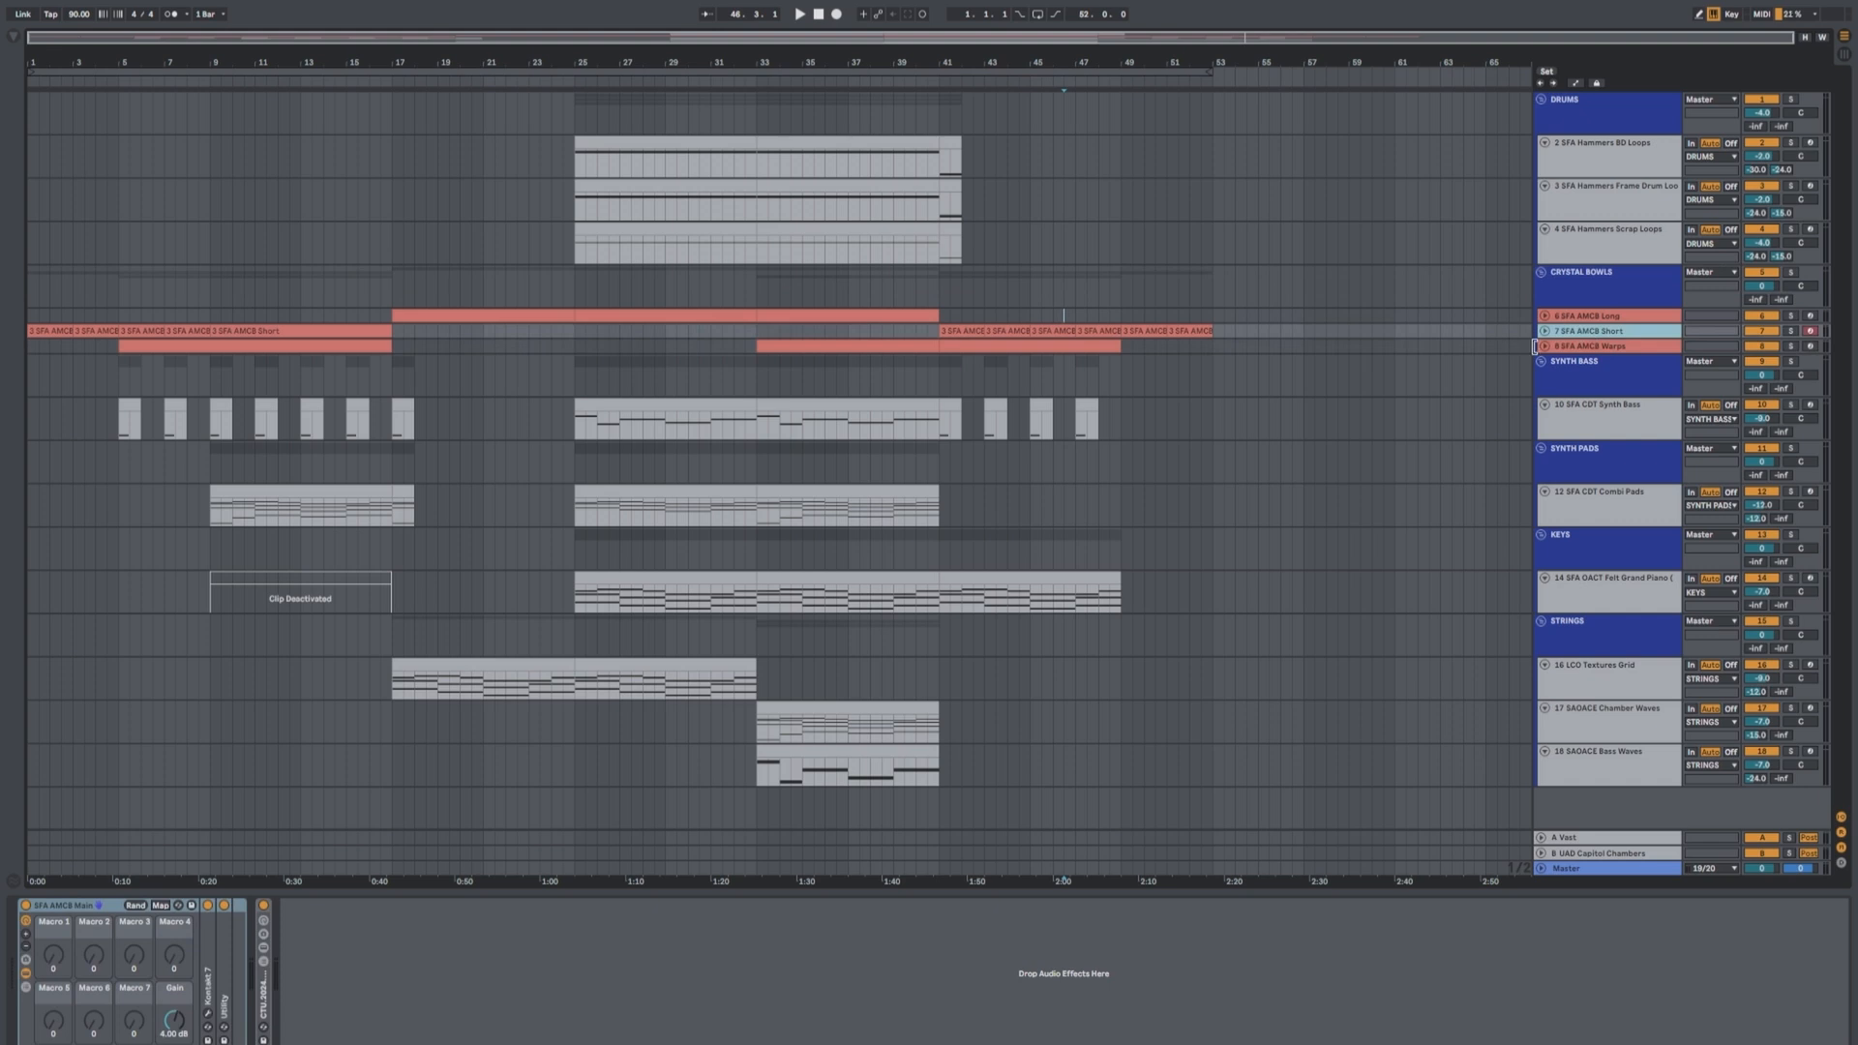
Unfold the SFA AMCB Warps track and play from bar 33 with the CRYSTAL BOWLS group soloed
click(1544, 347)
click(760, 387)
key(space)
click(1791, 273)
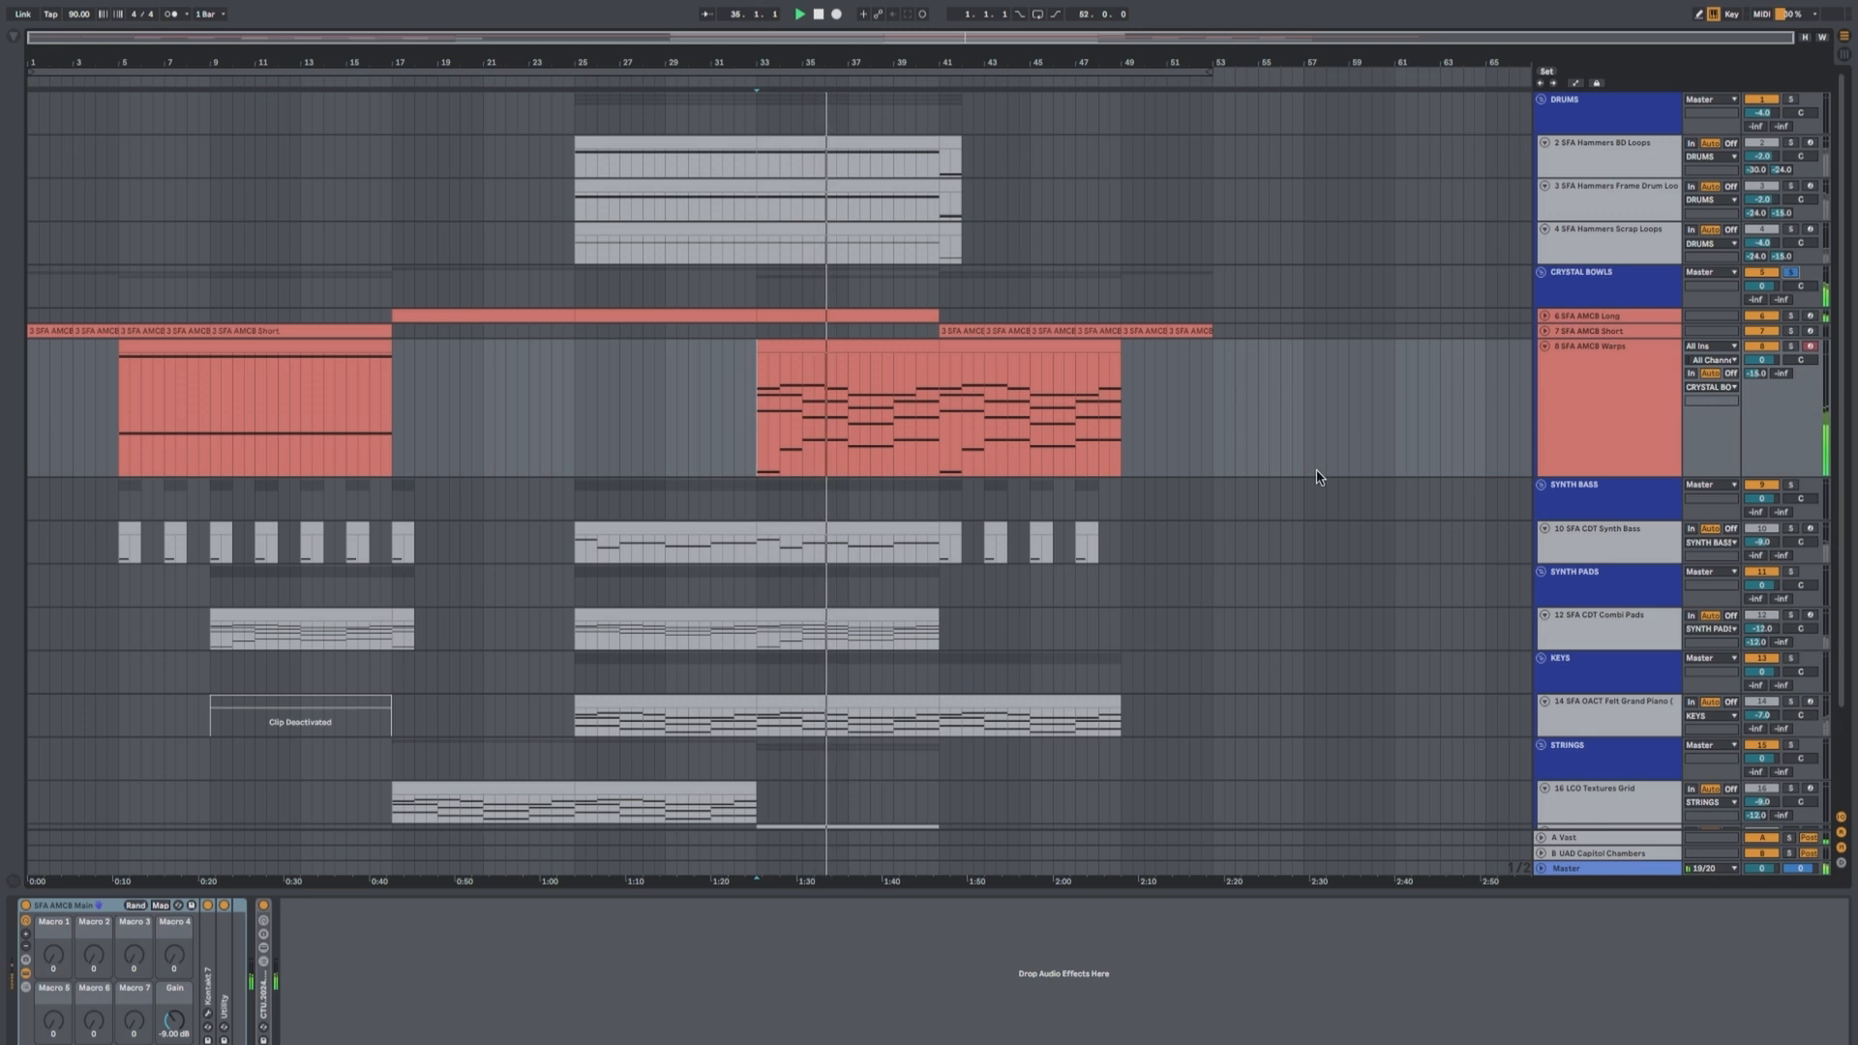
Fold the SFA AMCB Warps track and unsolo the CRYSTAL BOWLS group
click(1614, 387)
click(1544, 347)
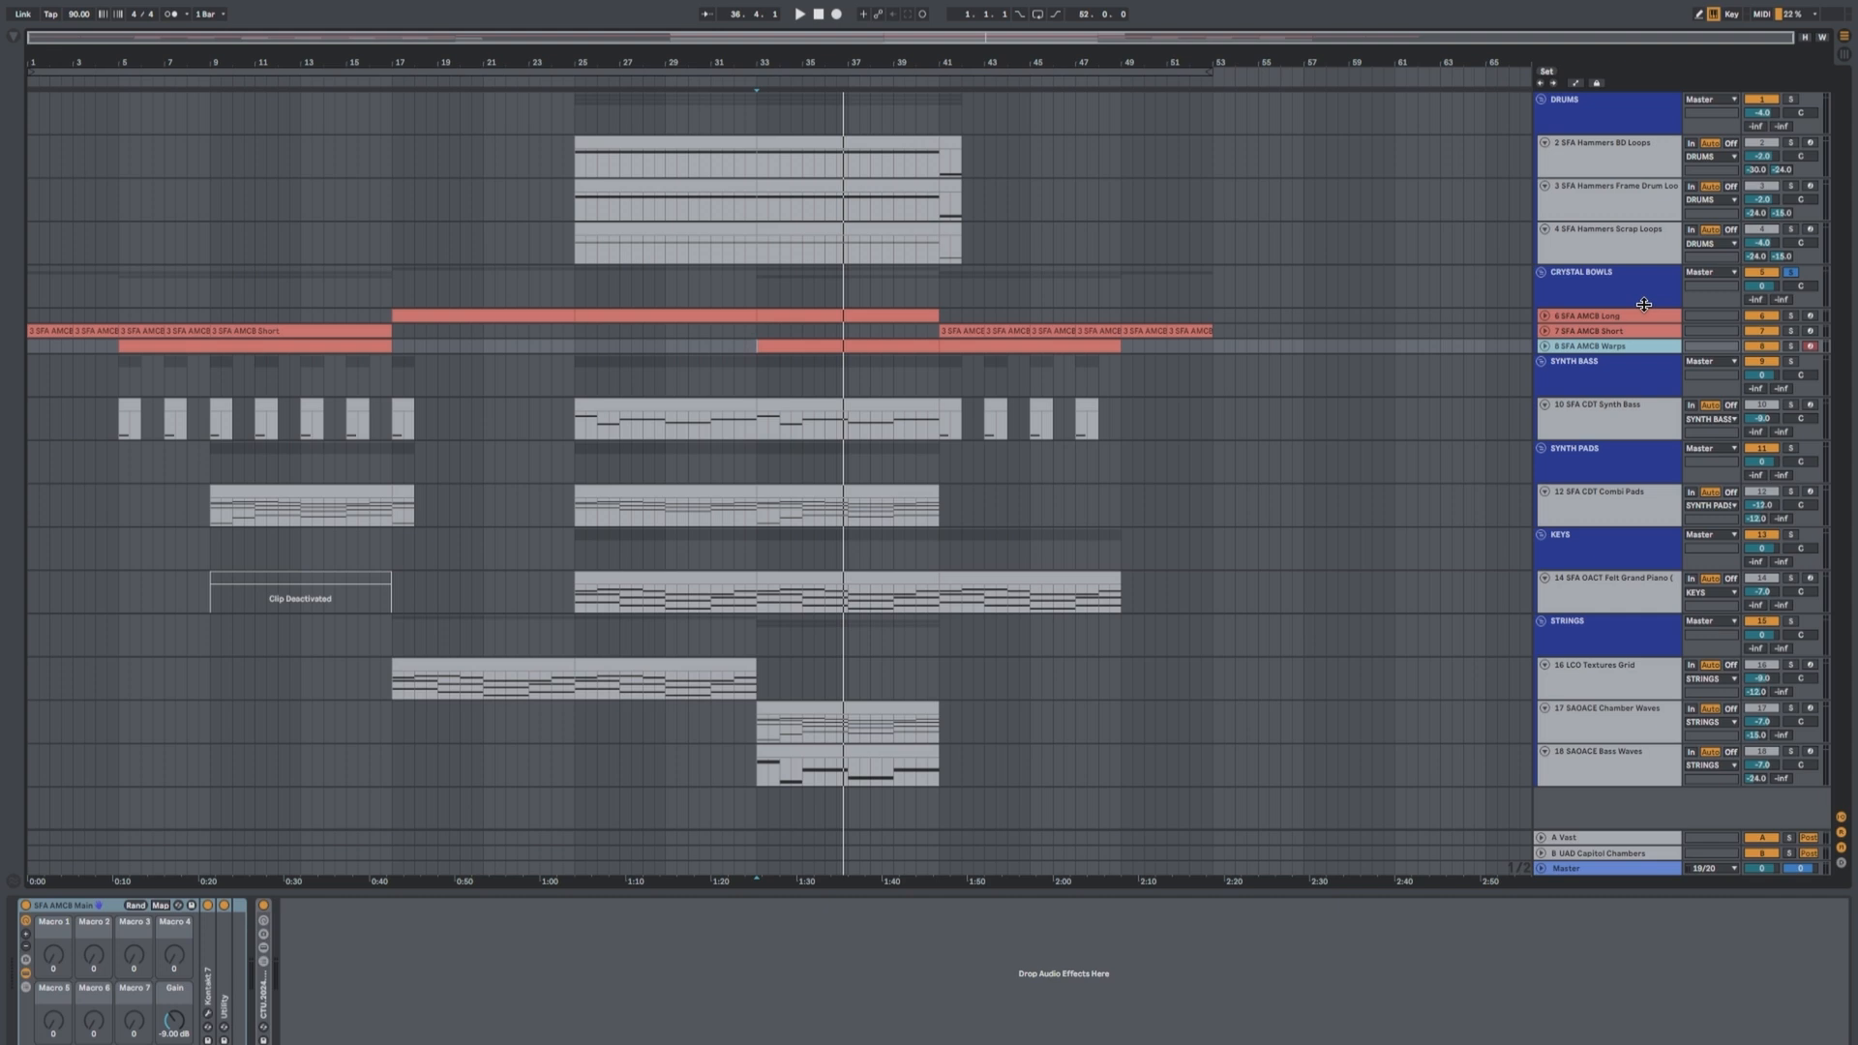
click(1791, 272)
Open the SFA AMCB Long track's Crystal Bowls instrument, show its Reverb control, and close it
click(1578, 316)
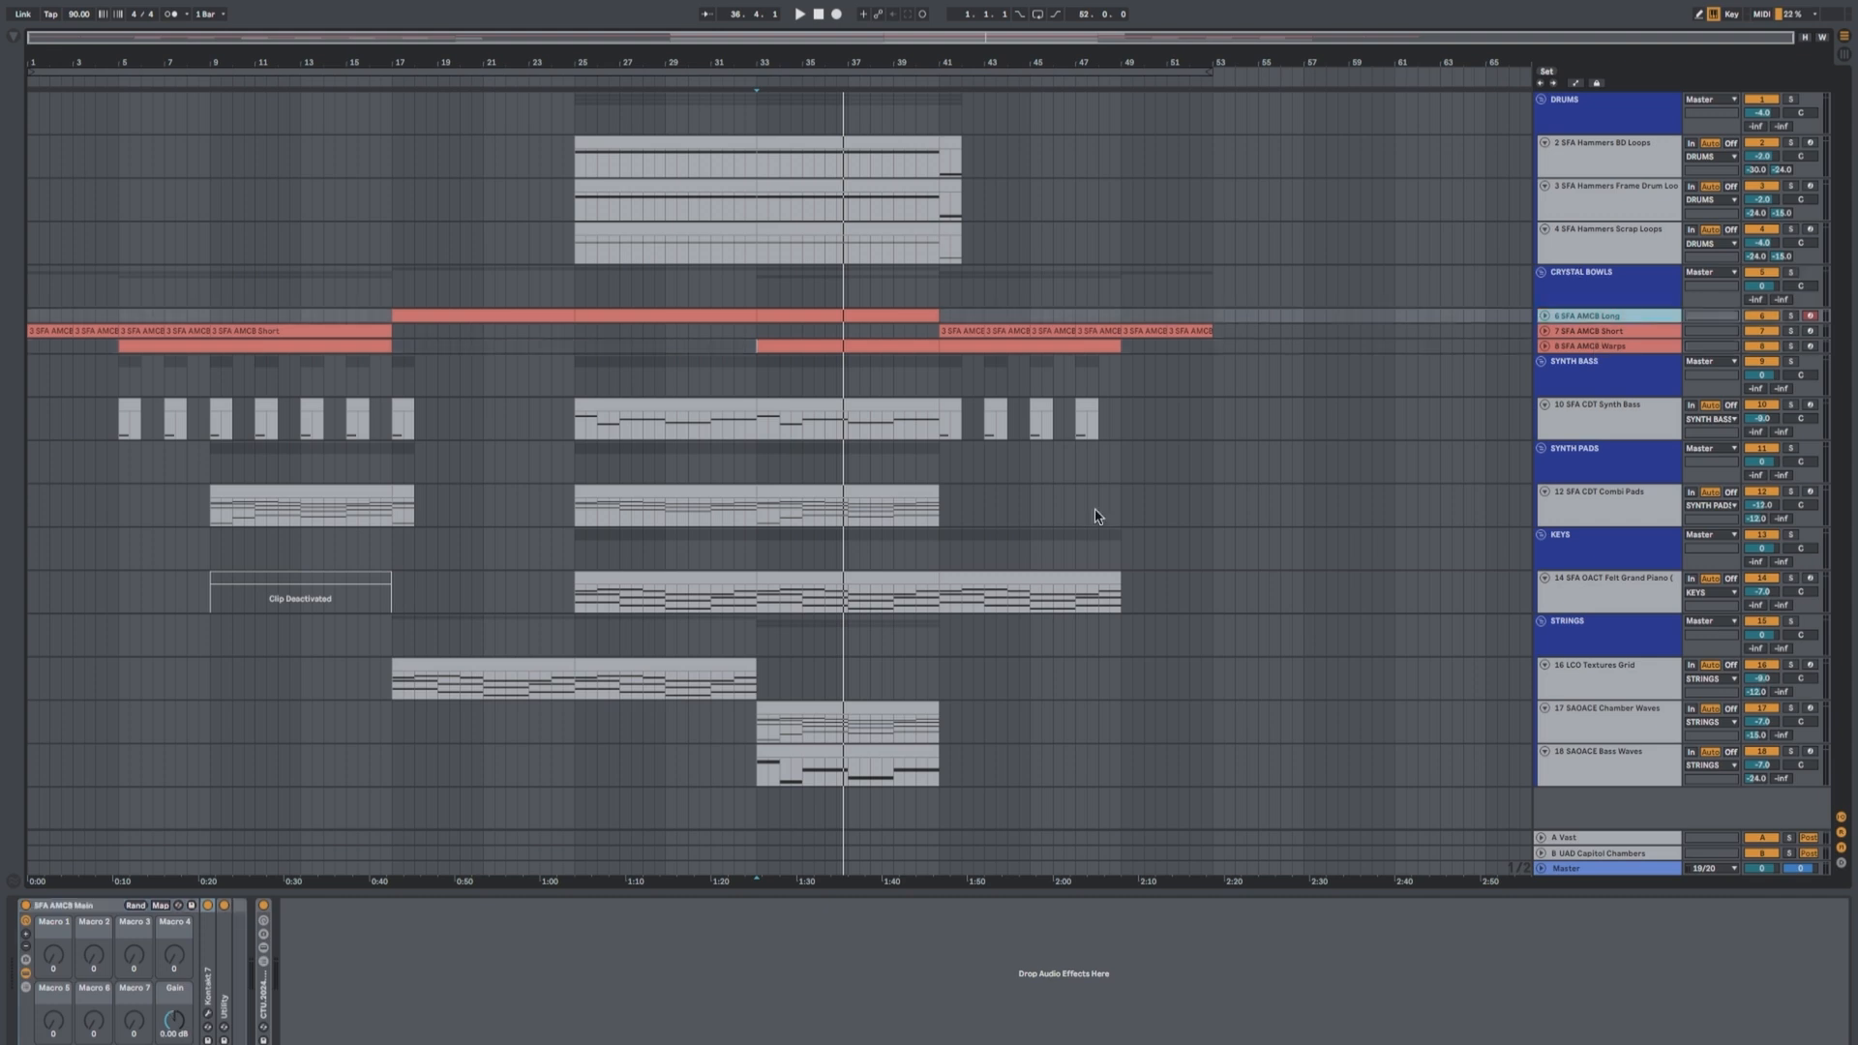
click(206, 1015)
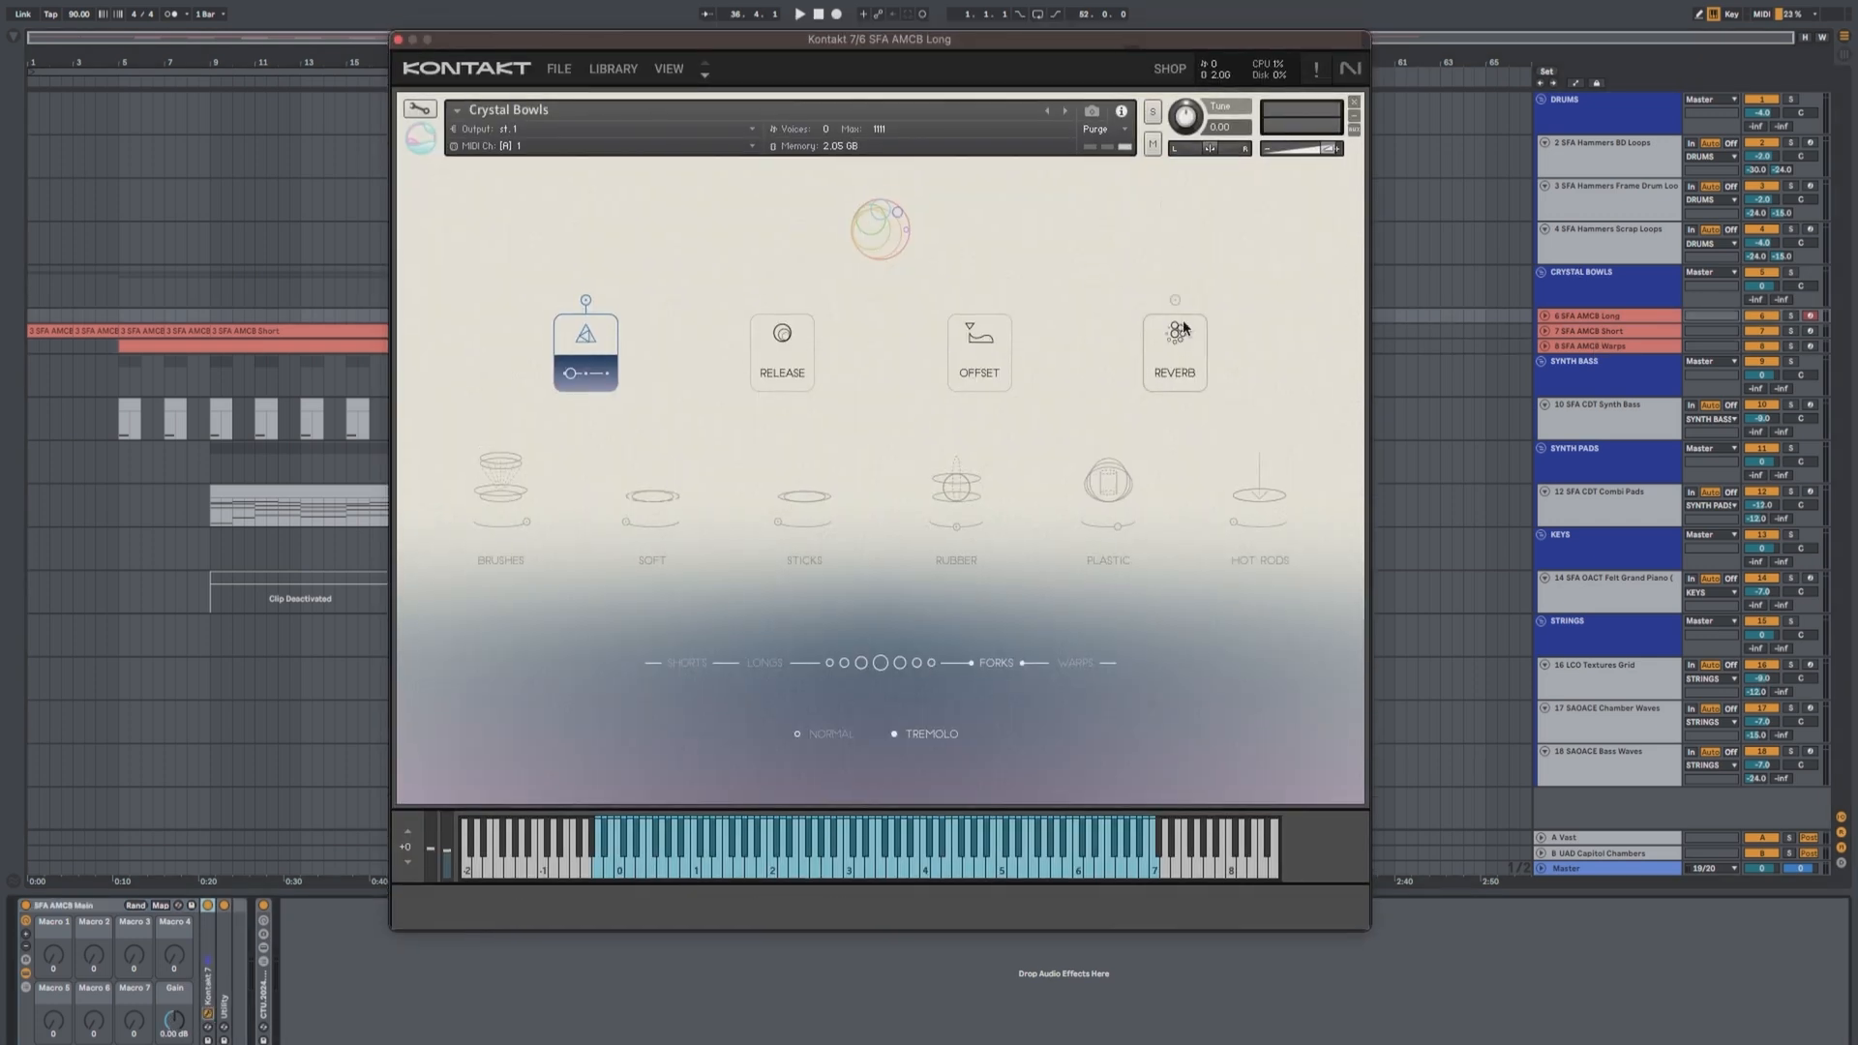
click(1183, 332)
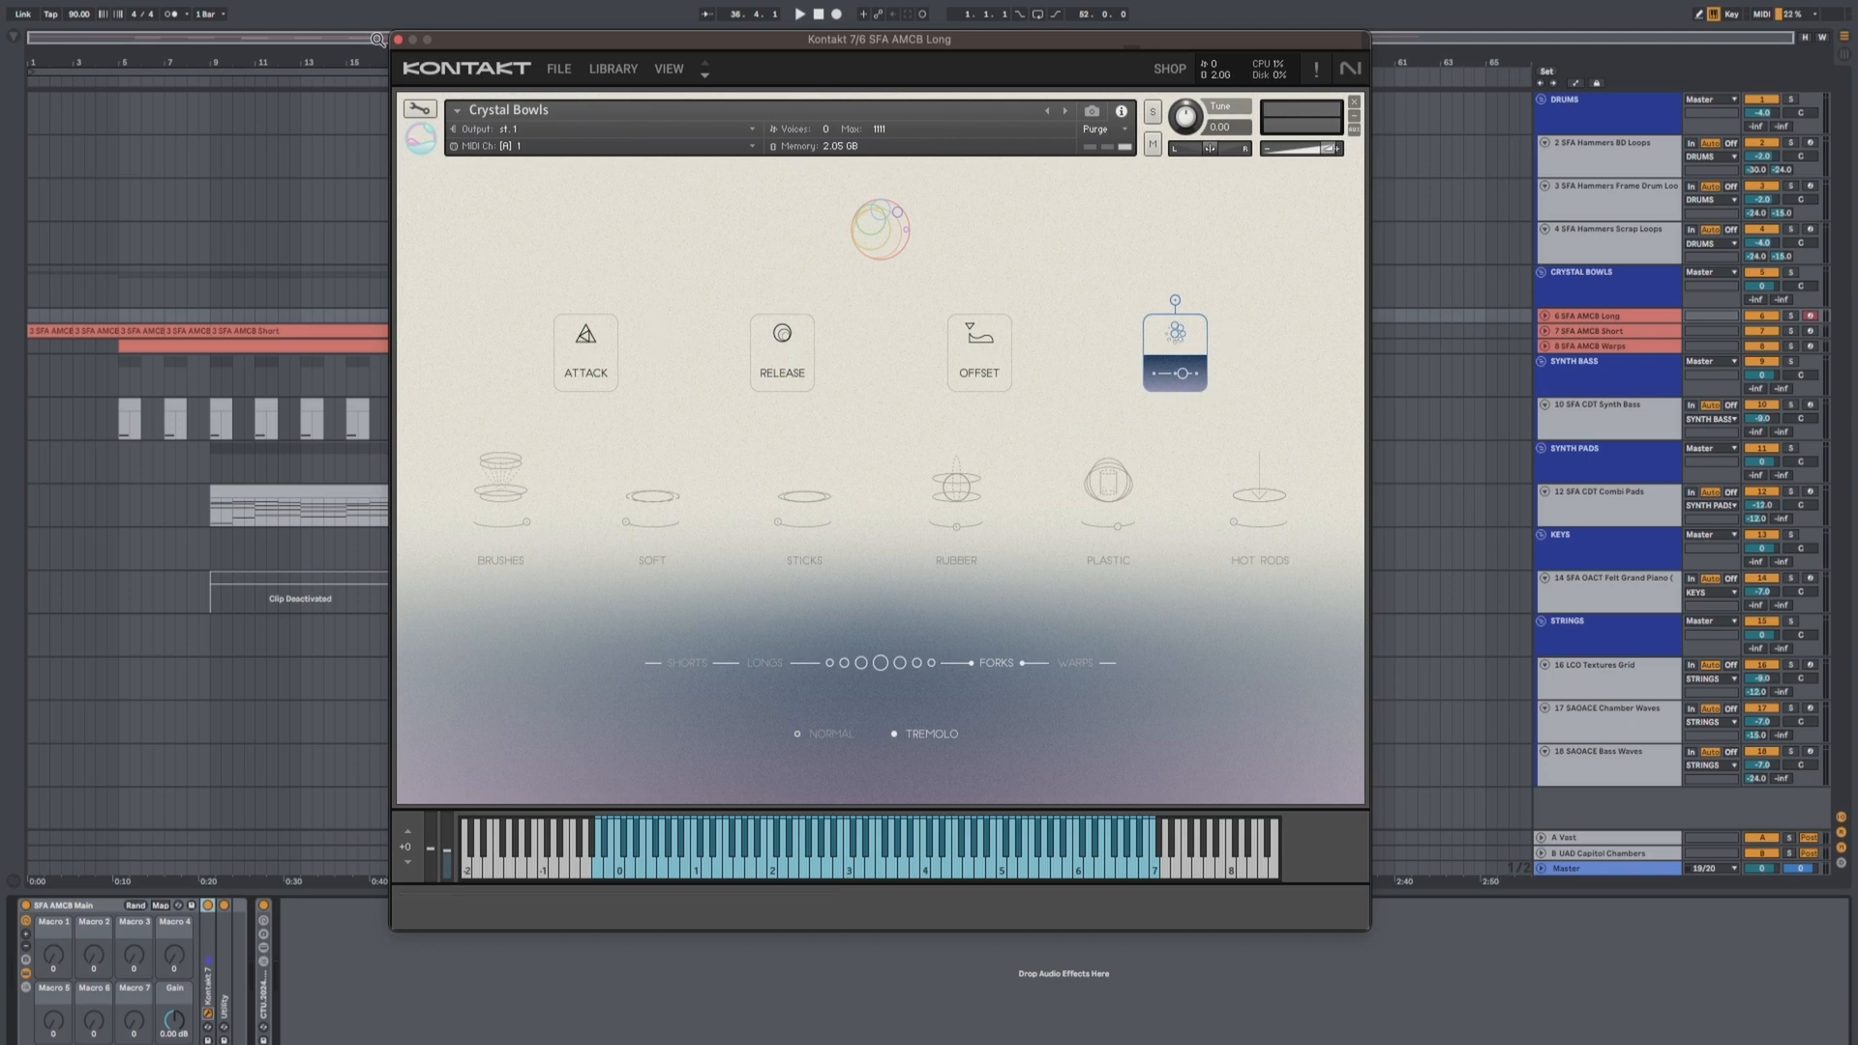
click(398, 39)
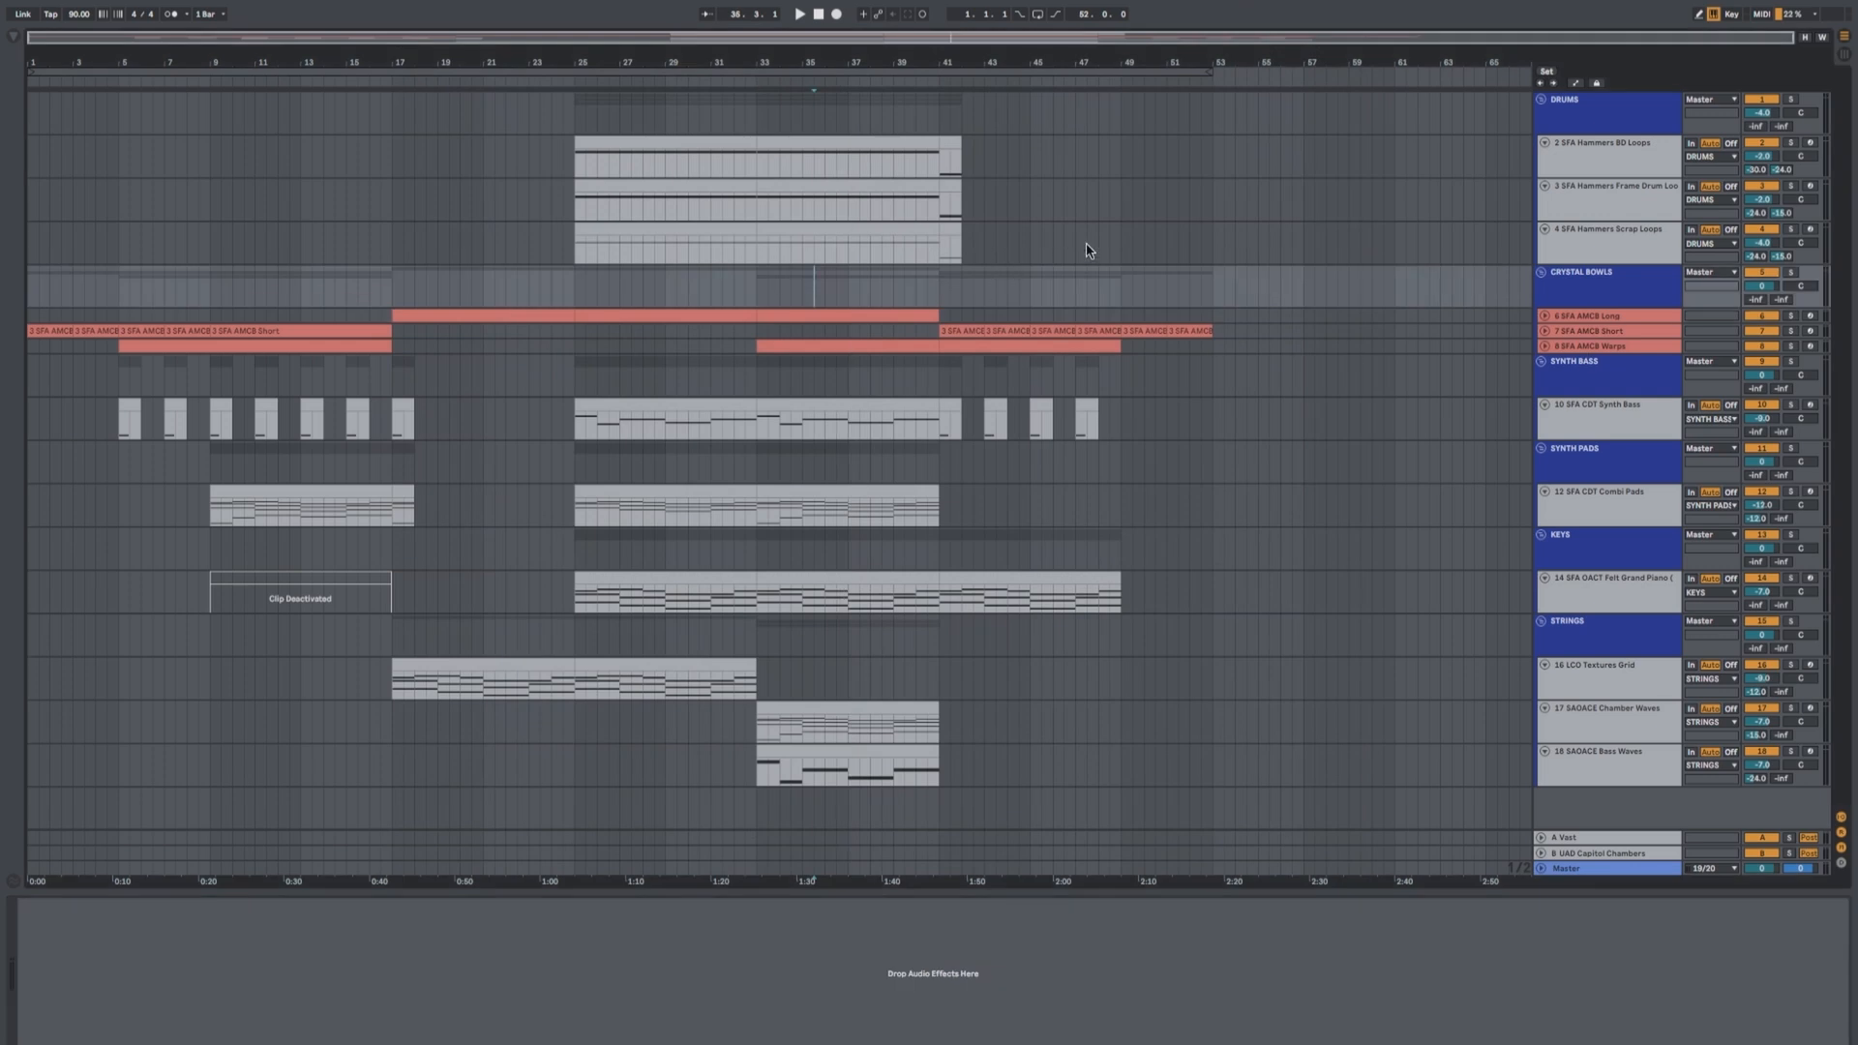
Open the SFA CDT Synth Bass track's Kontakt instrument, review its Saw Bass 3 Pulses sound, and close it
click(1542, 271)
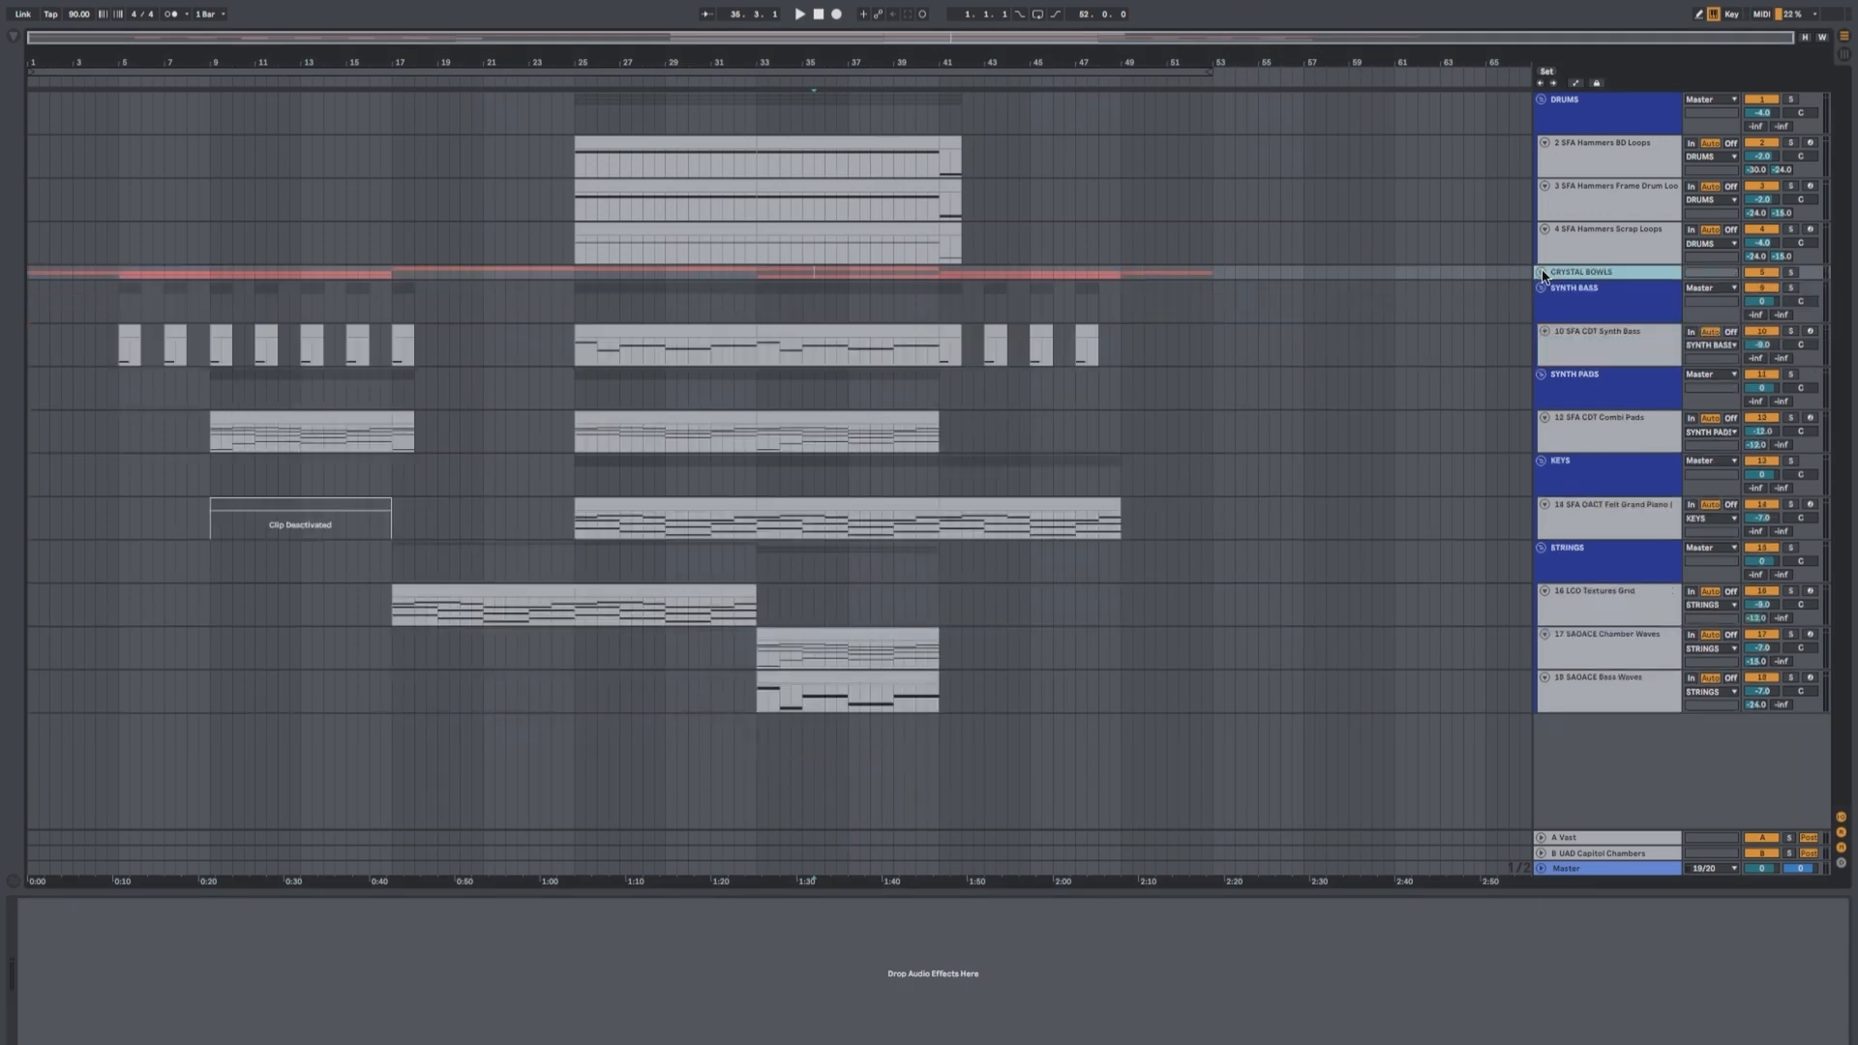
click(1543, 272)
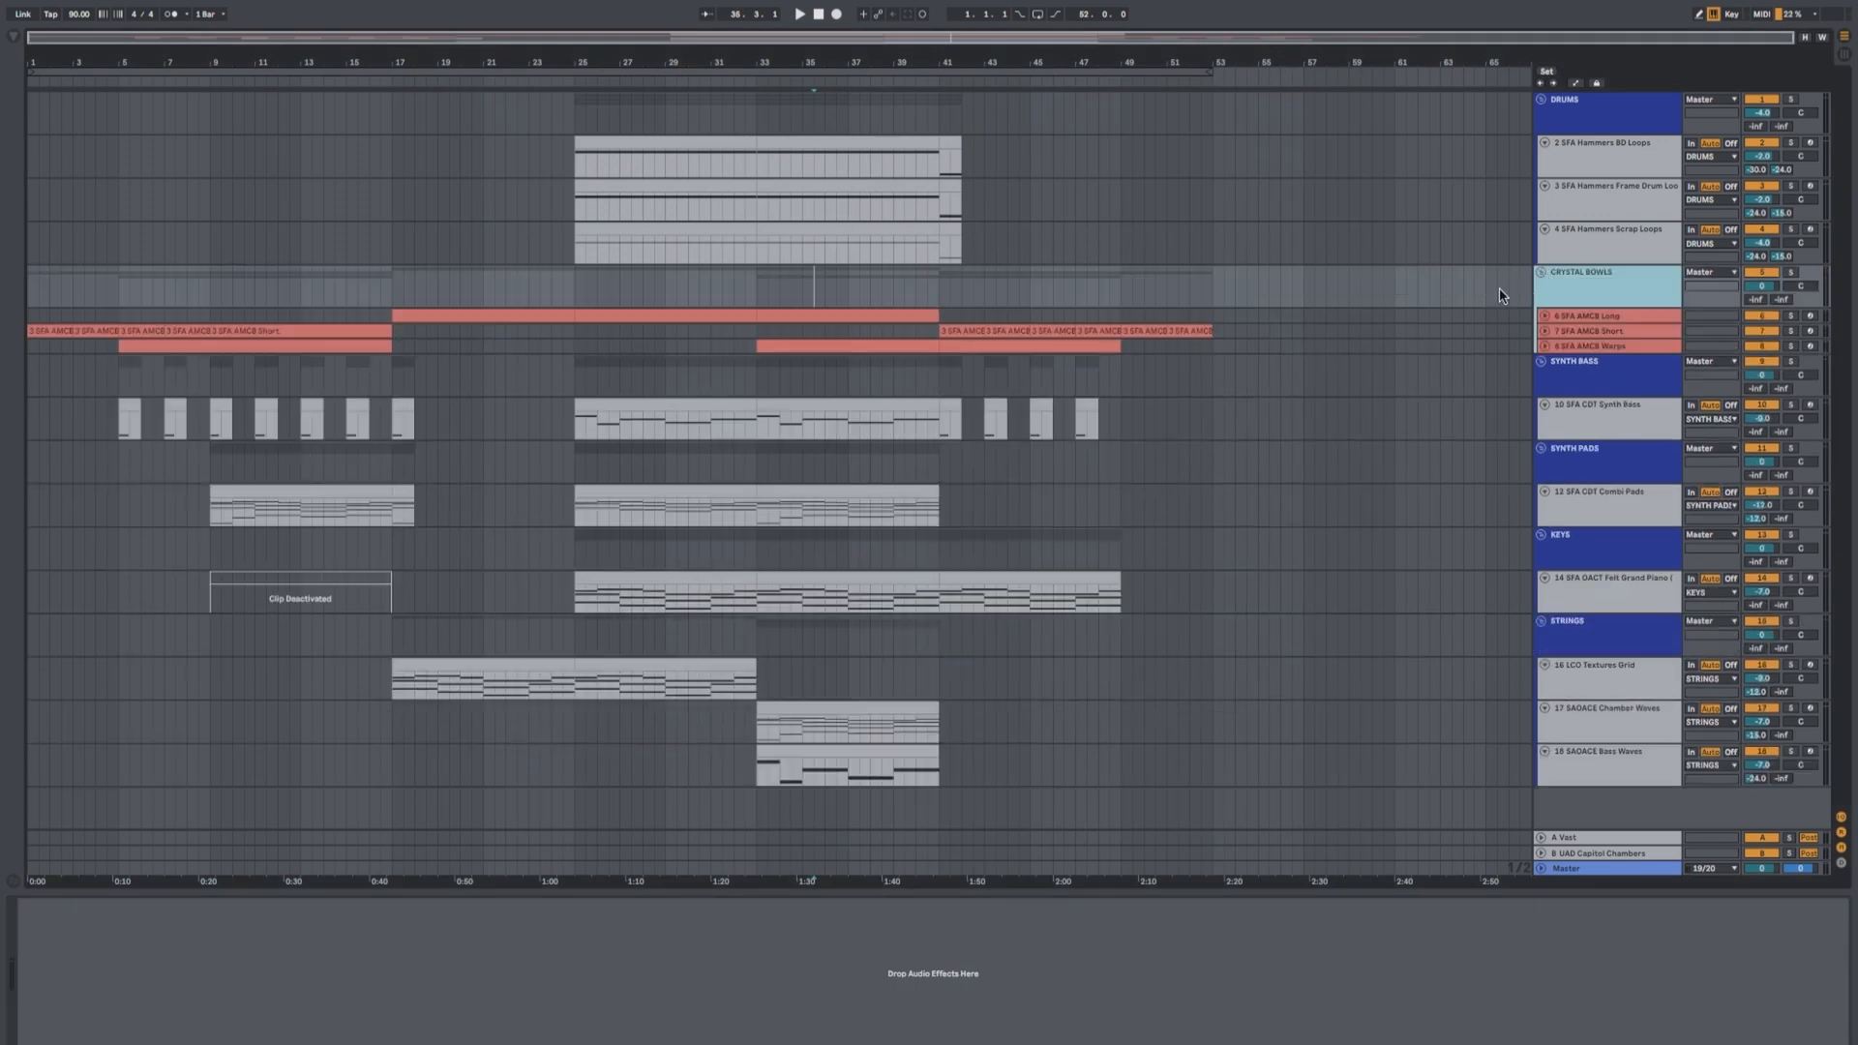
click(1560, 405)
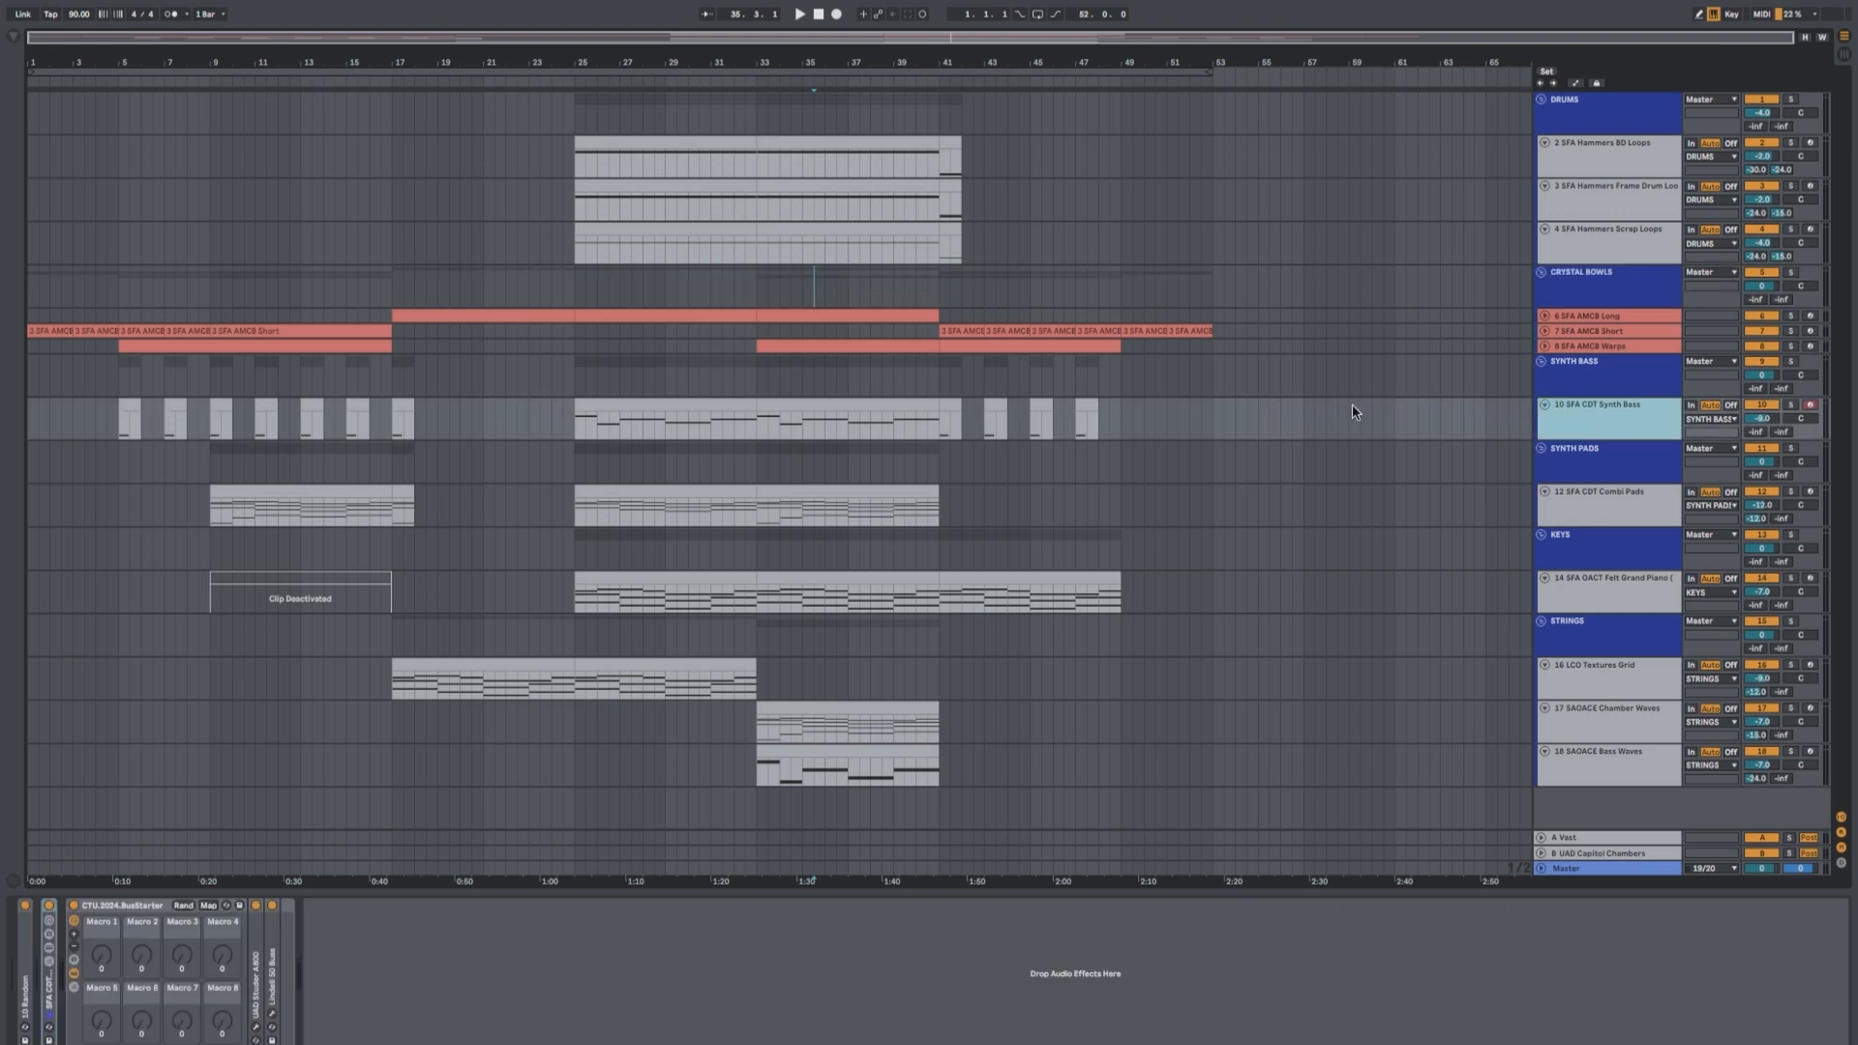
double_click(1581, 403)
double_click(52, 985)
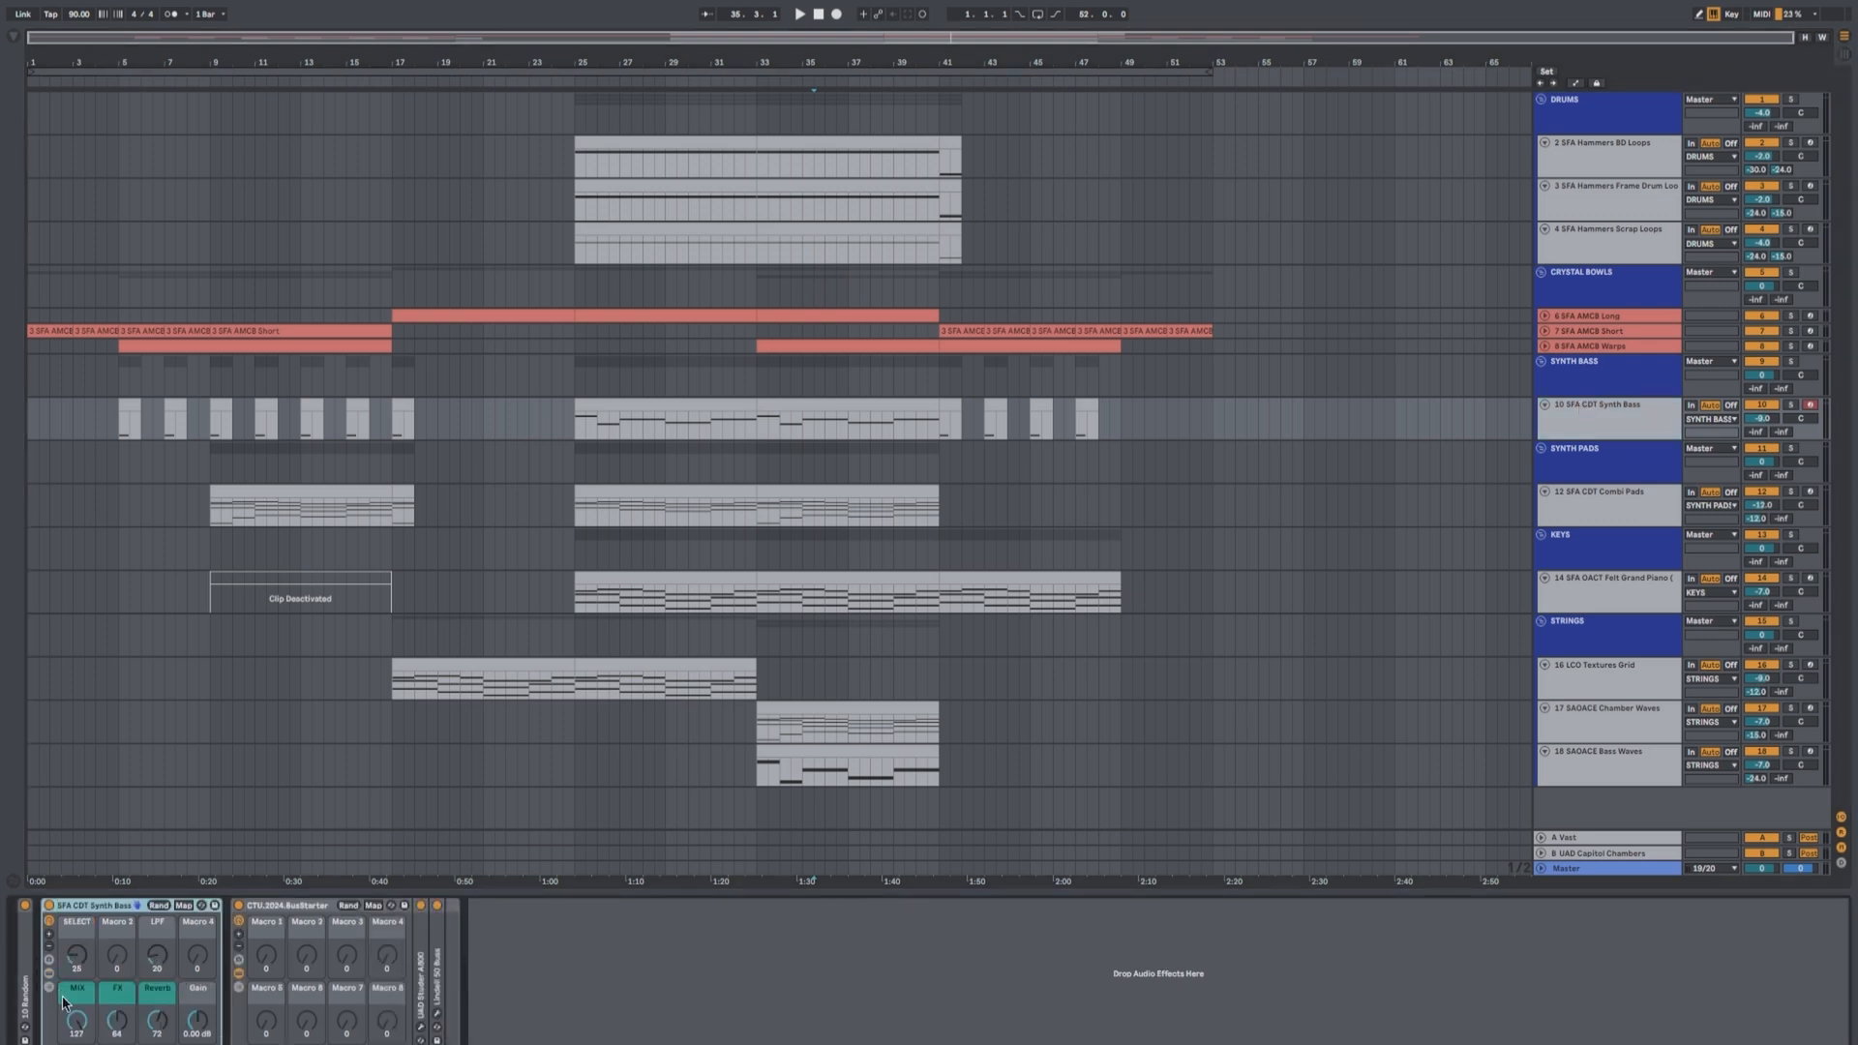
click(50, 974)
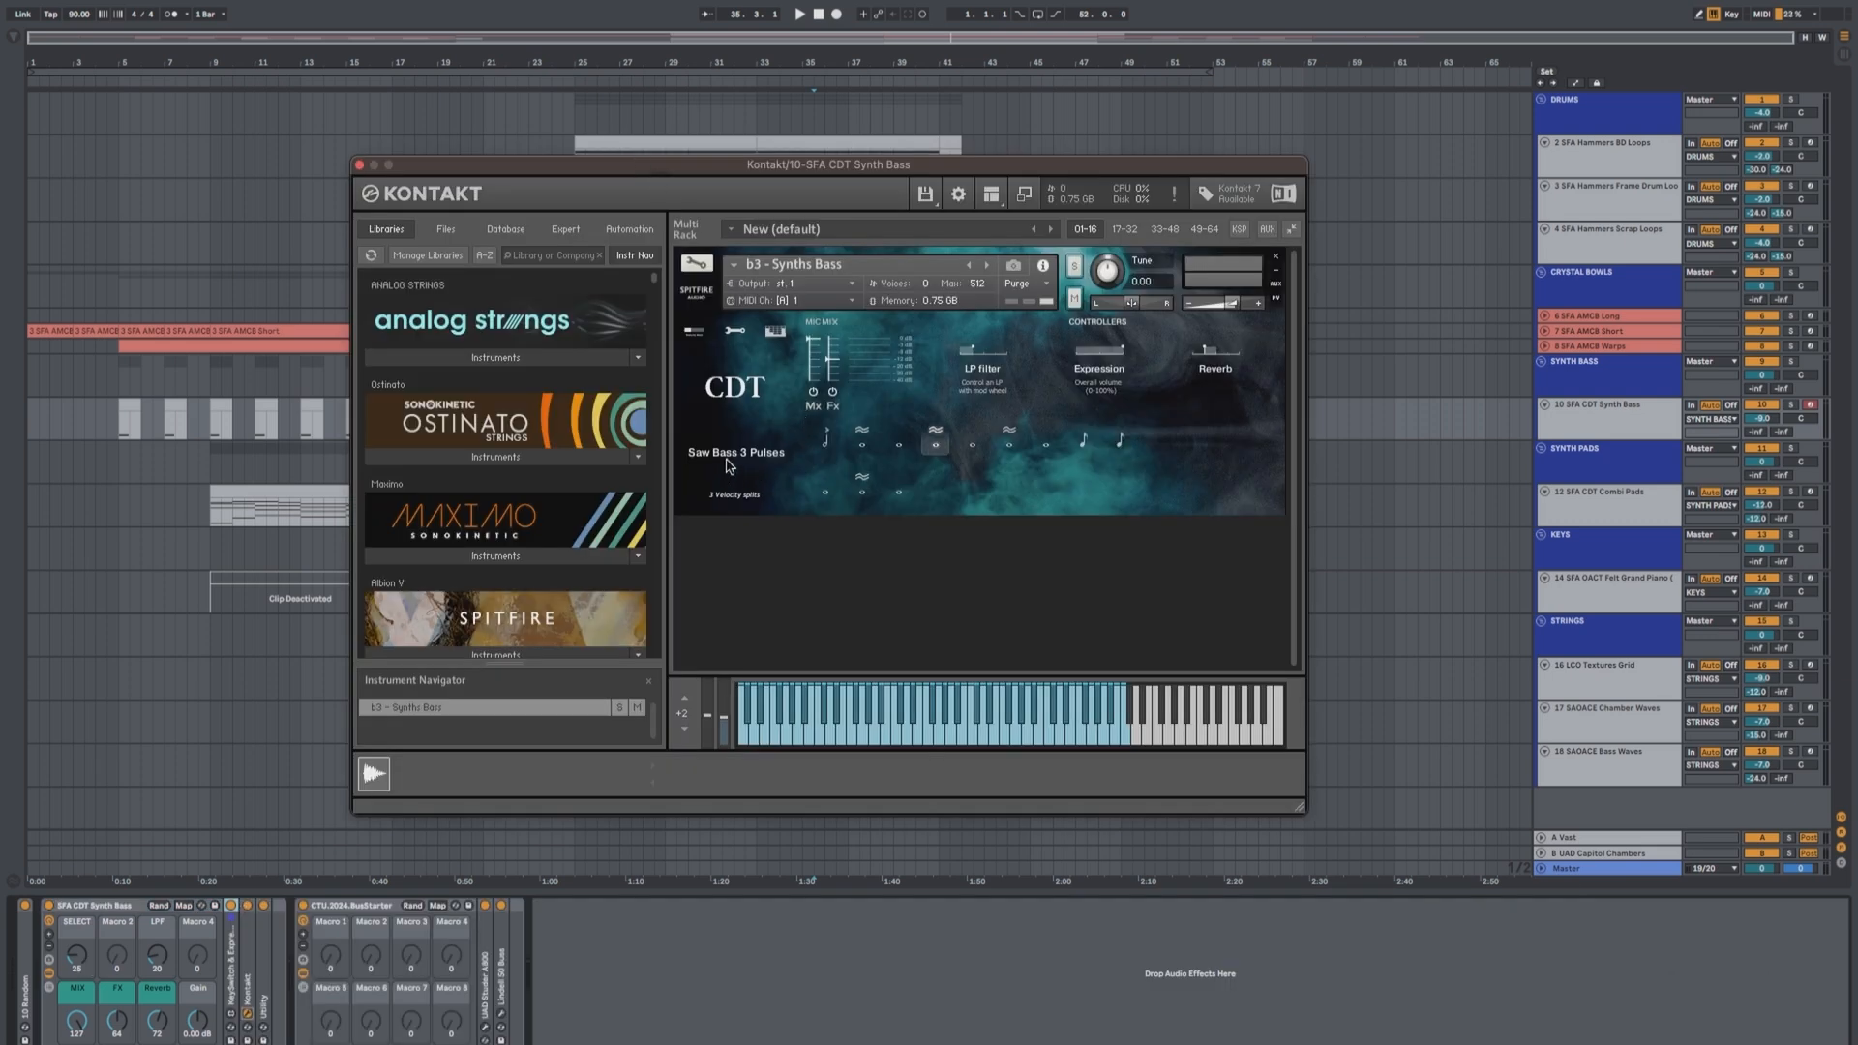
click(359, 166)
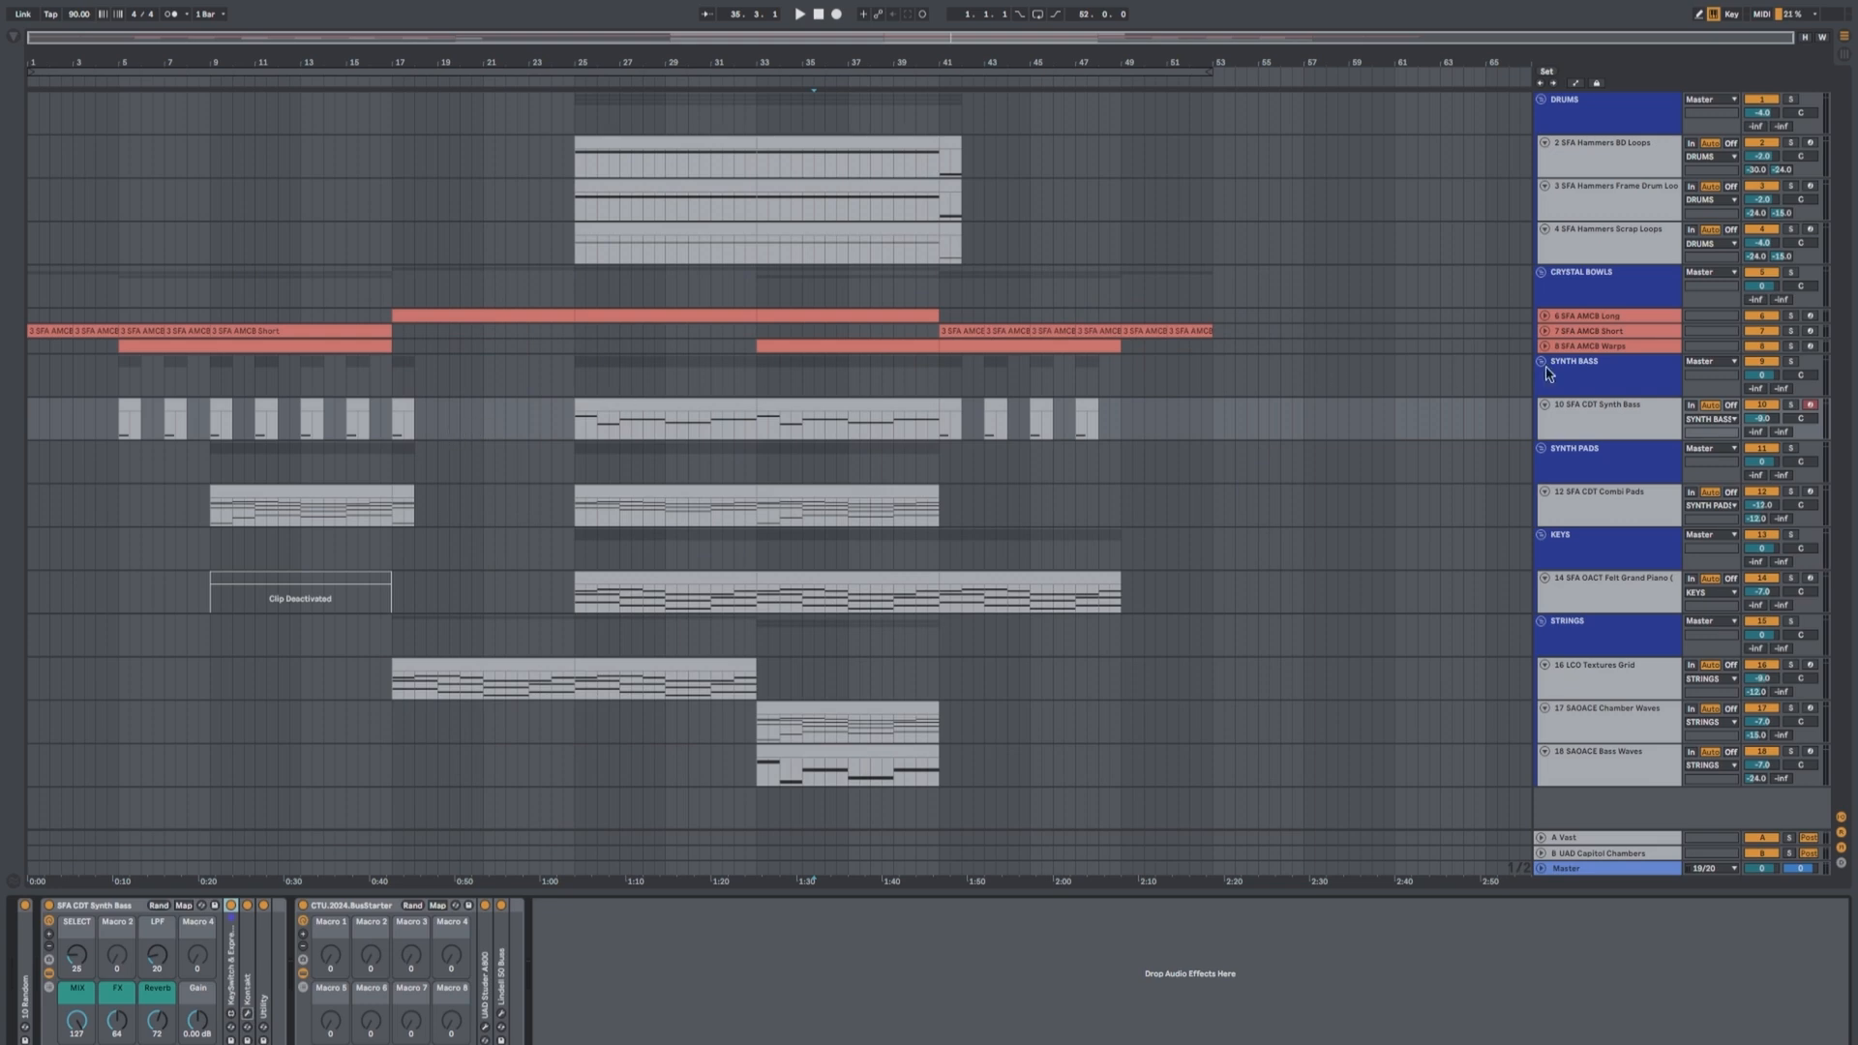
Fold the SFA CDT Synth Bass track and review the SFA CDT Combi Pads track's Kontakt instrument, closing it when done
click(1607, 421)
key(u)
click(1588, 469)
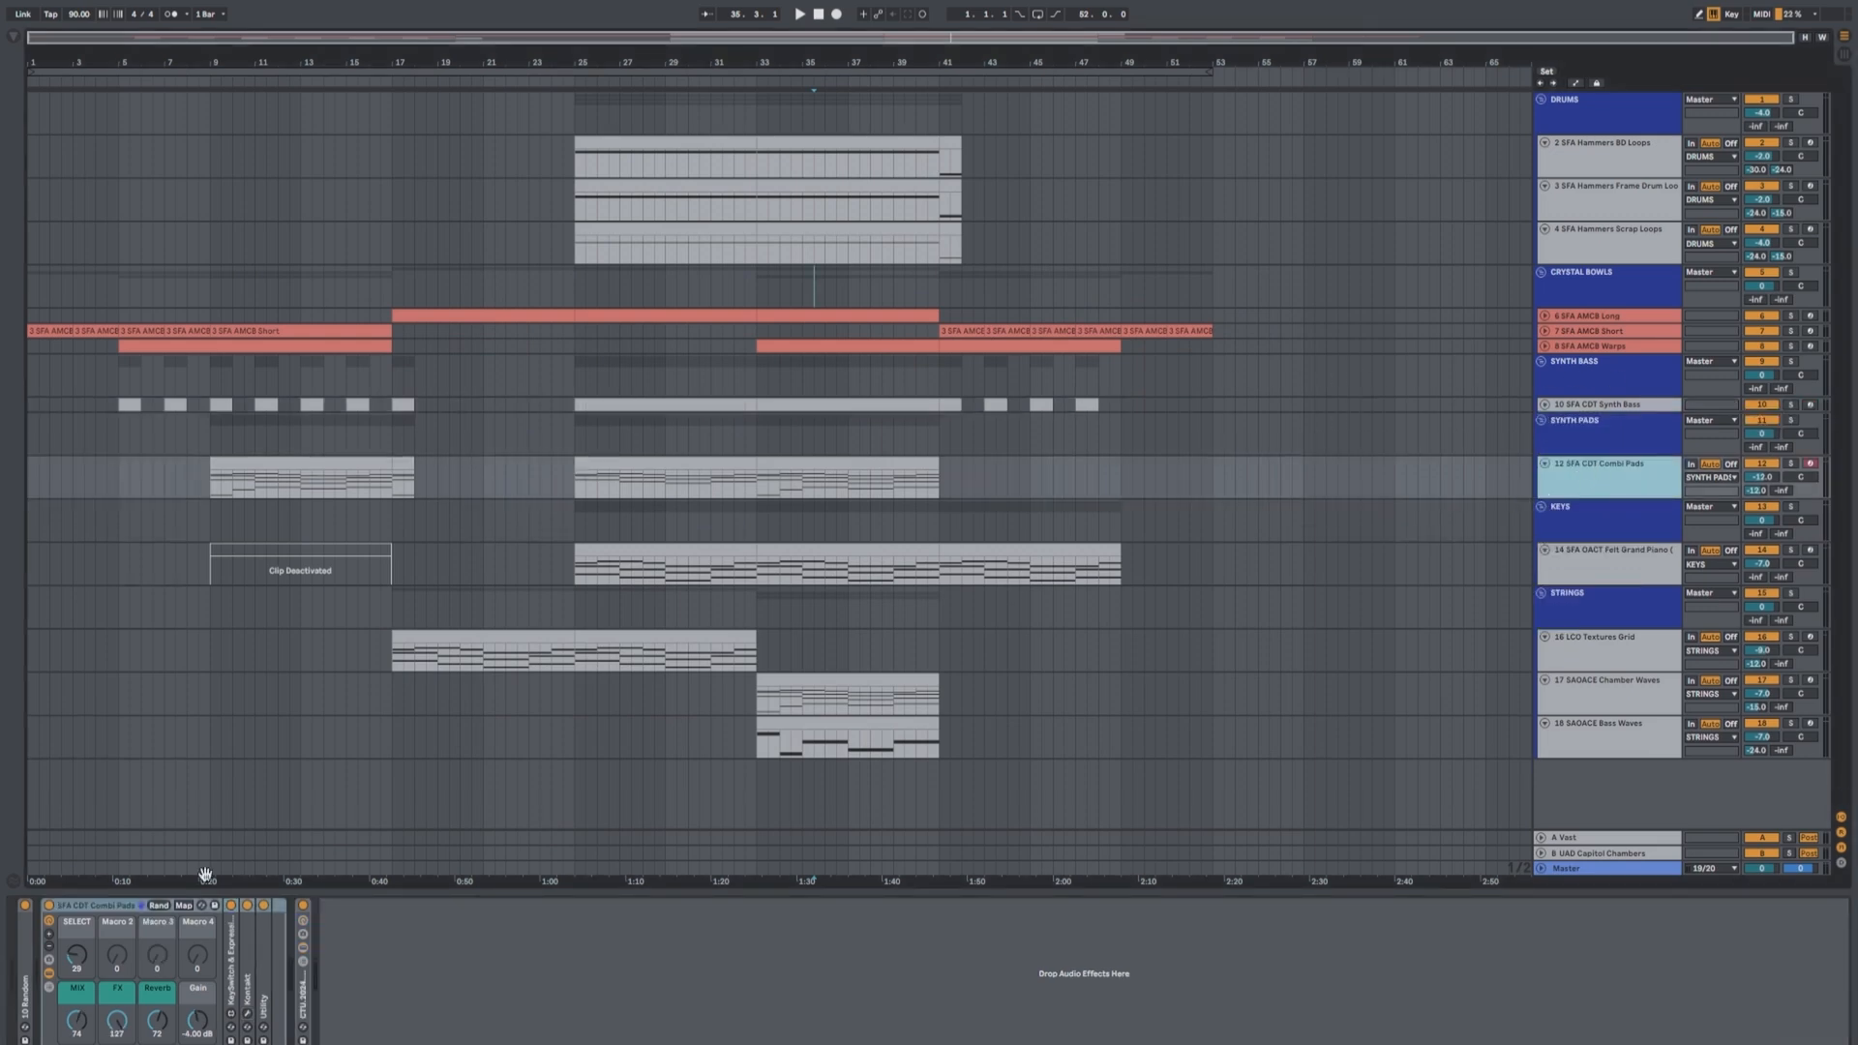
key(super+alt+p)
drag(1029, 232, 532, 260)
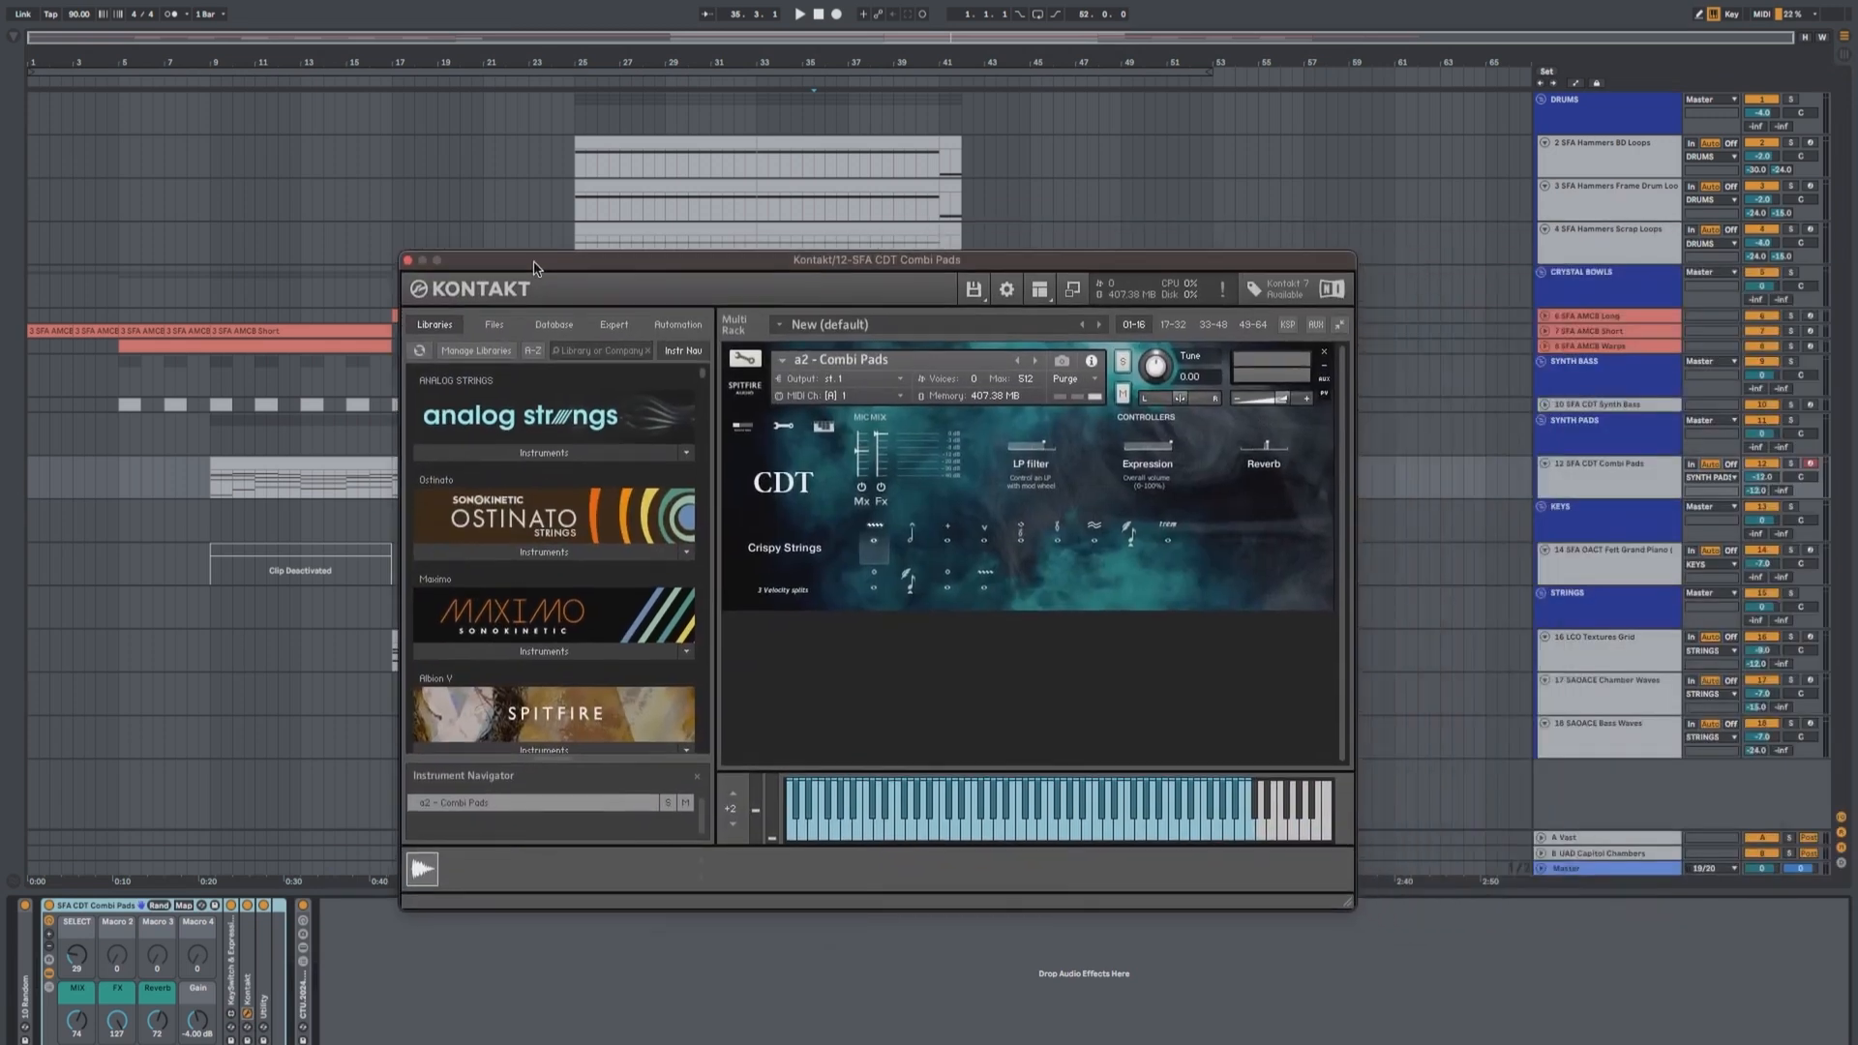
click(408, 261)
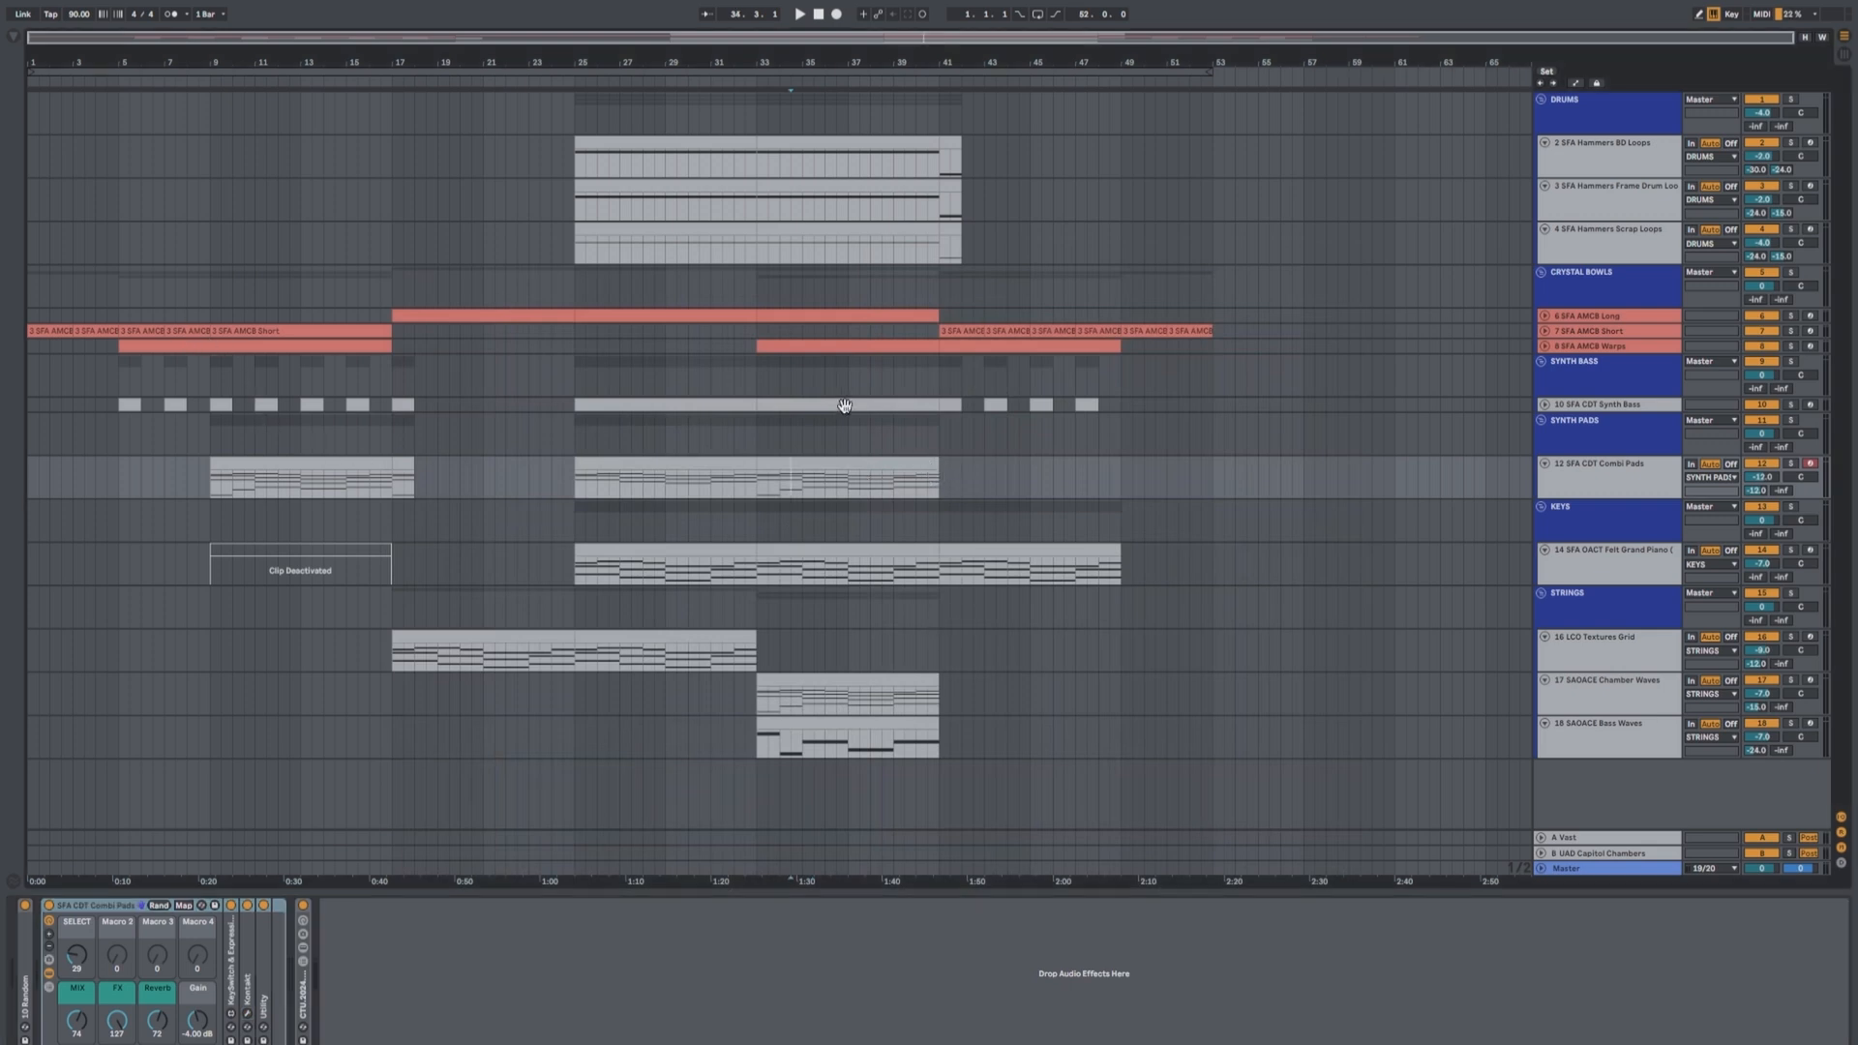
Fold the SYNTH PADS and SYNTH BASS groups and show the devices of the Felt Grand Piano track
click(1541, 420)
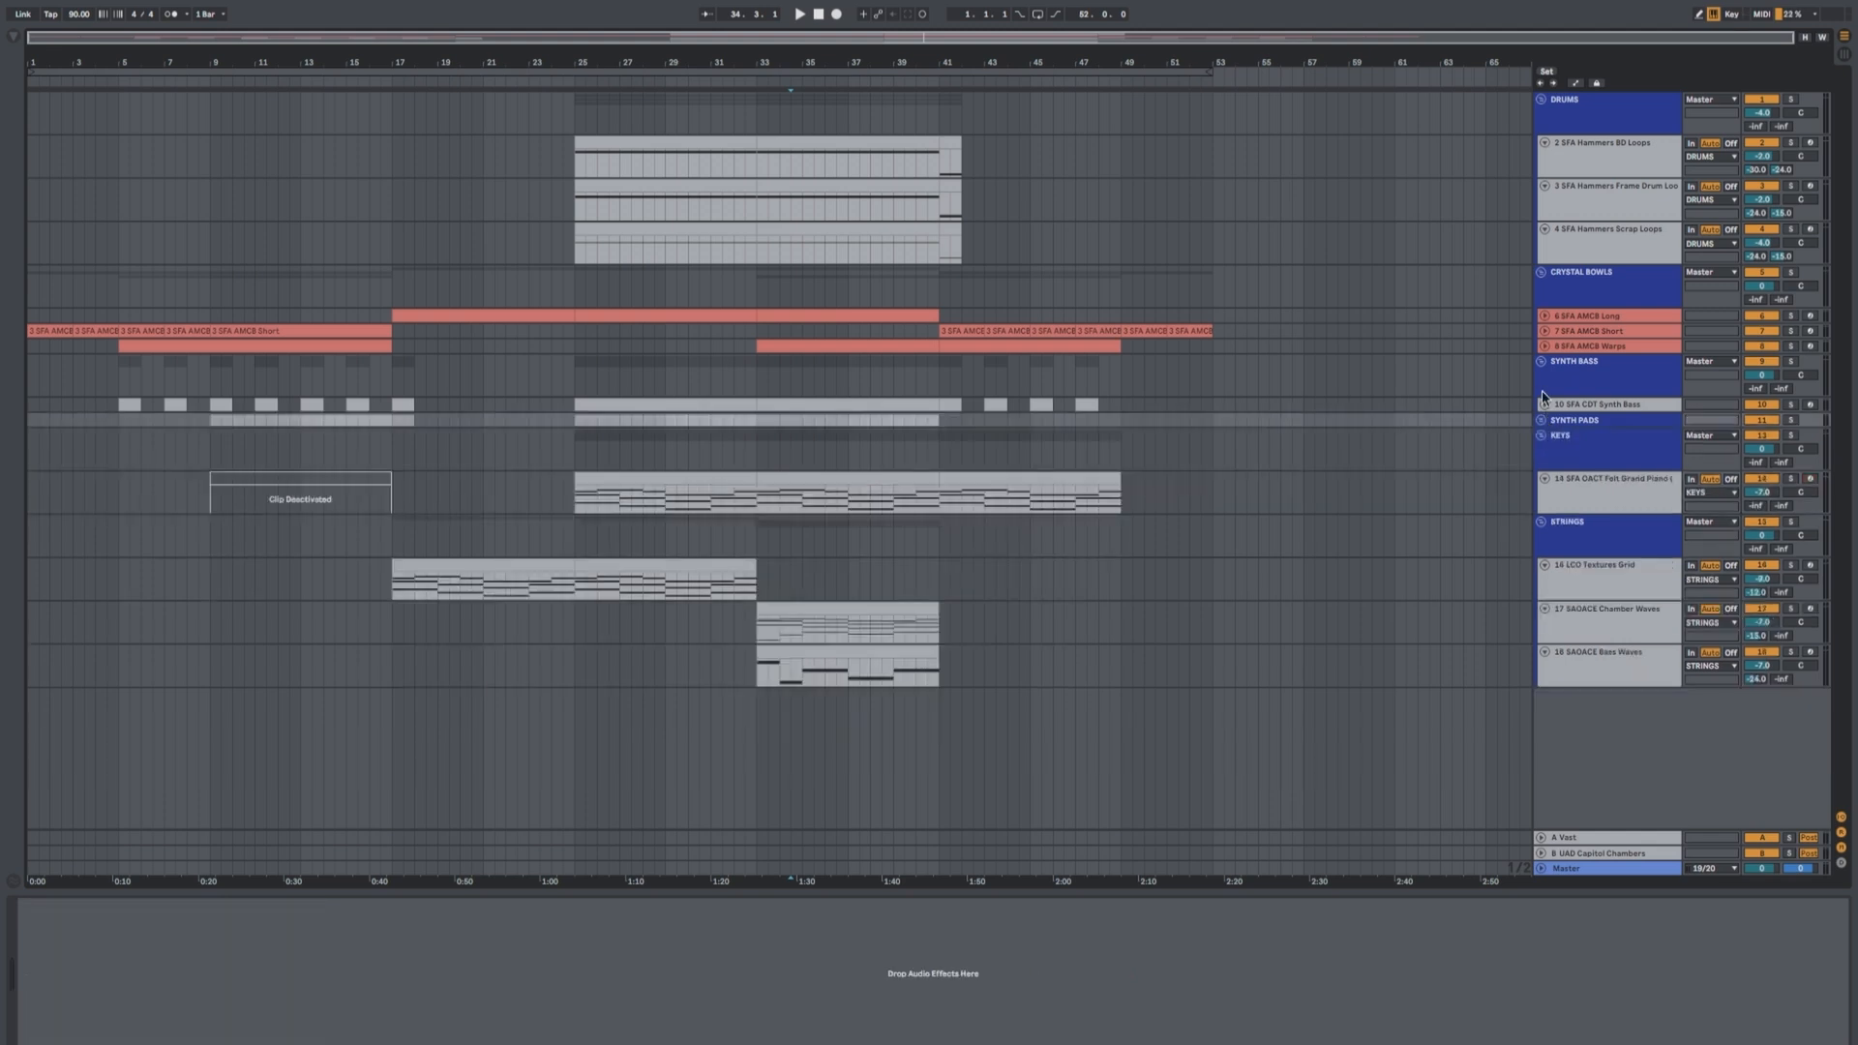
click(1540, 361)
click(1577, 432)
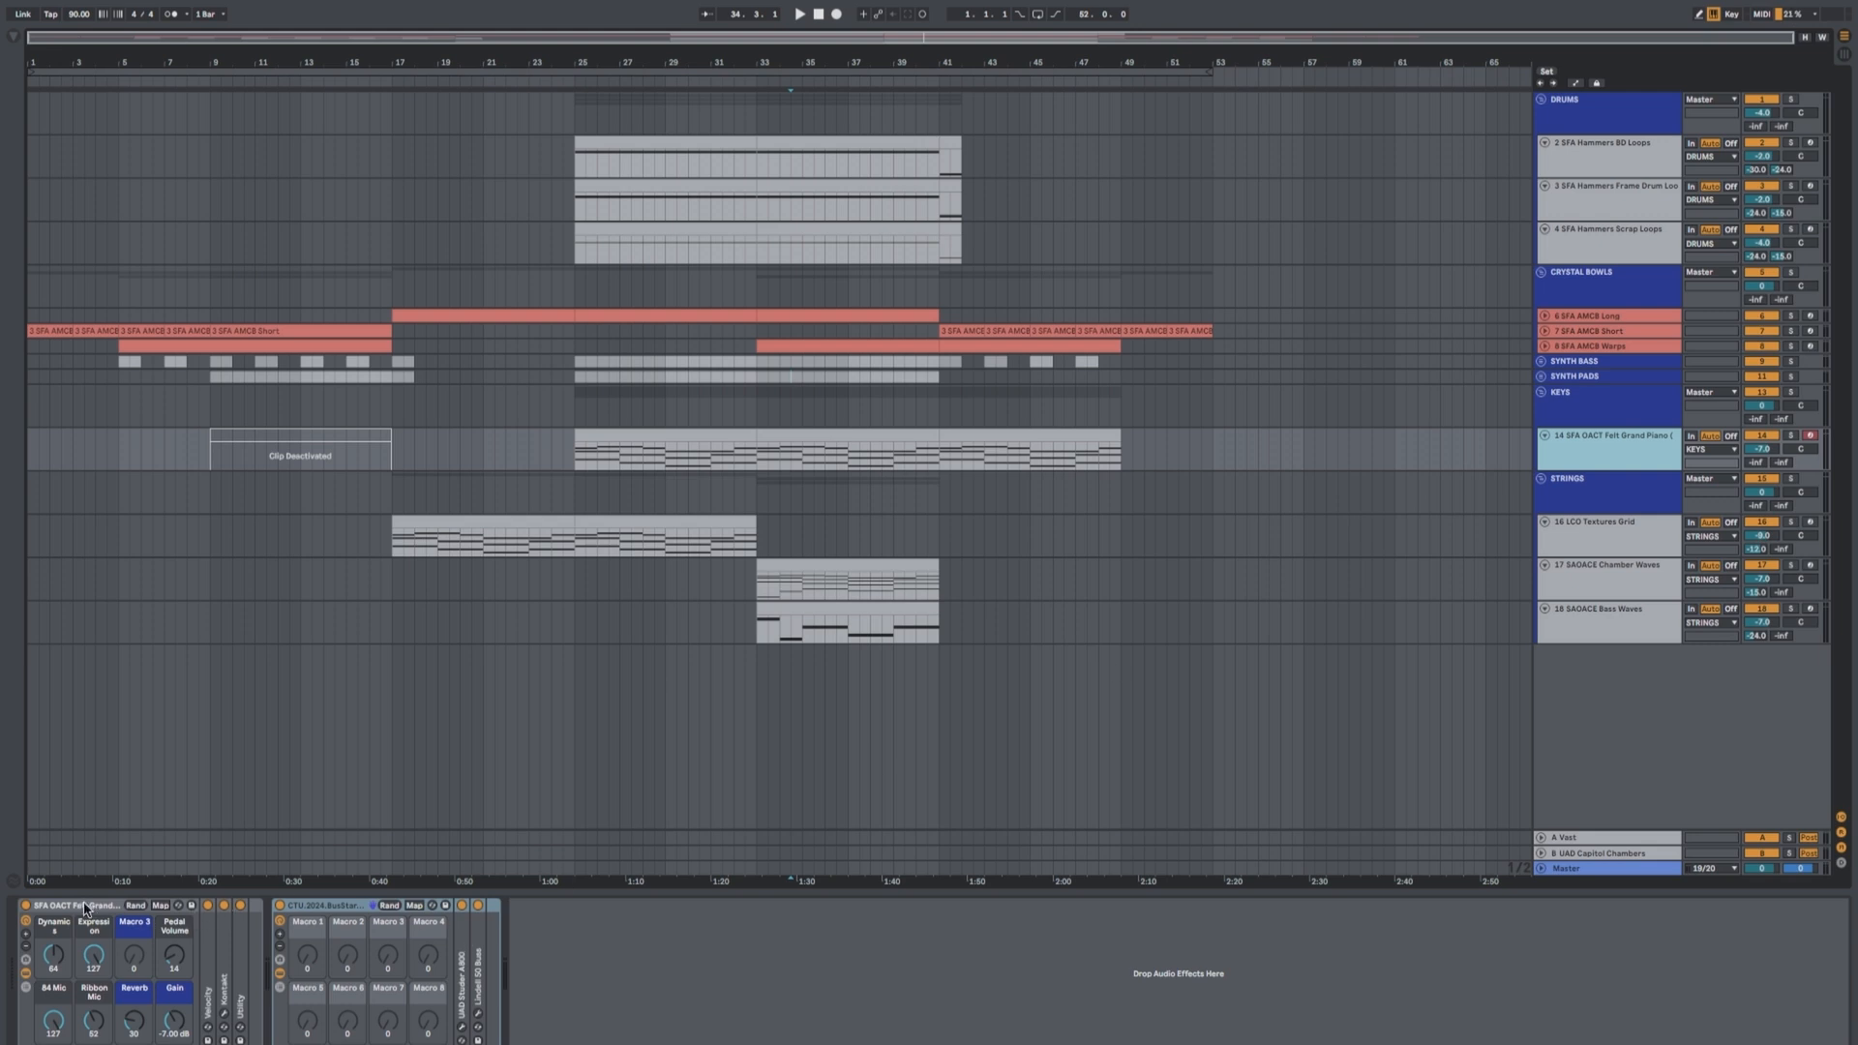
click(984, 507)
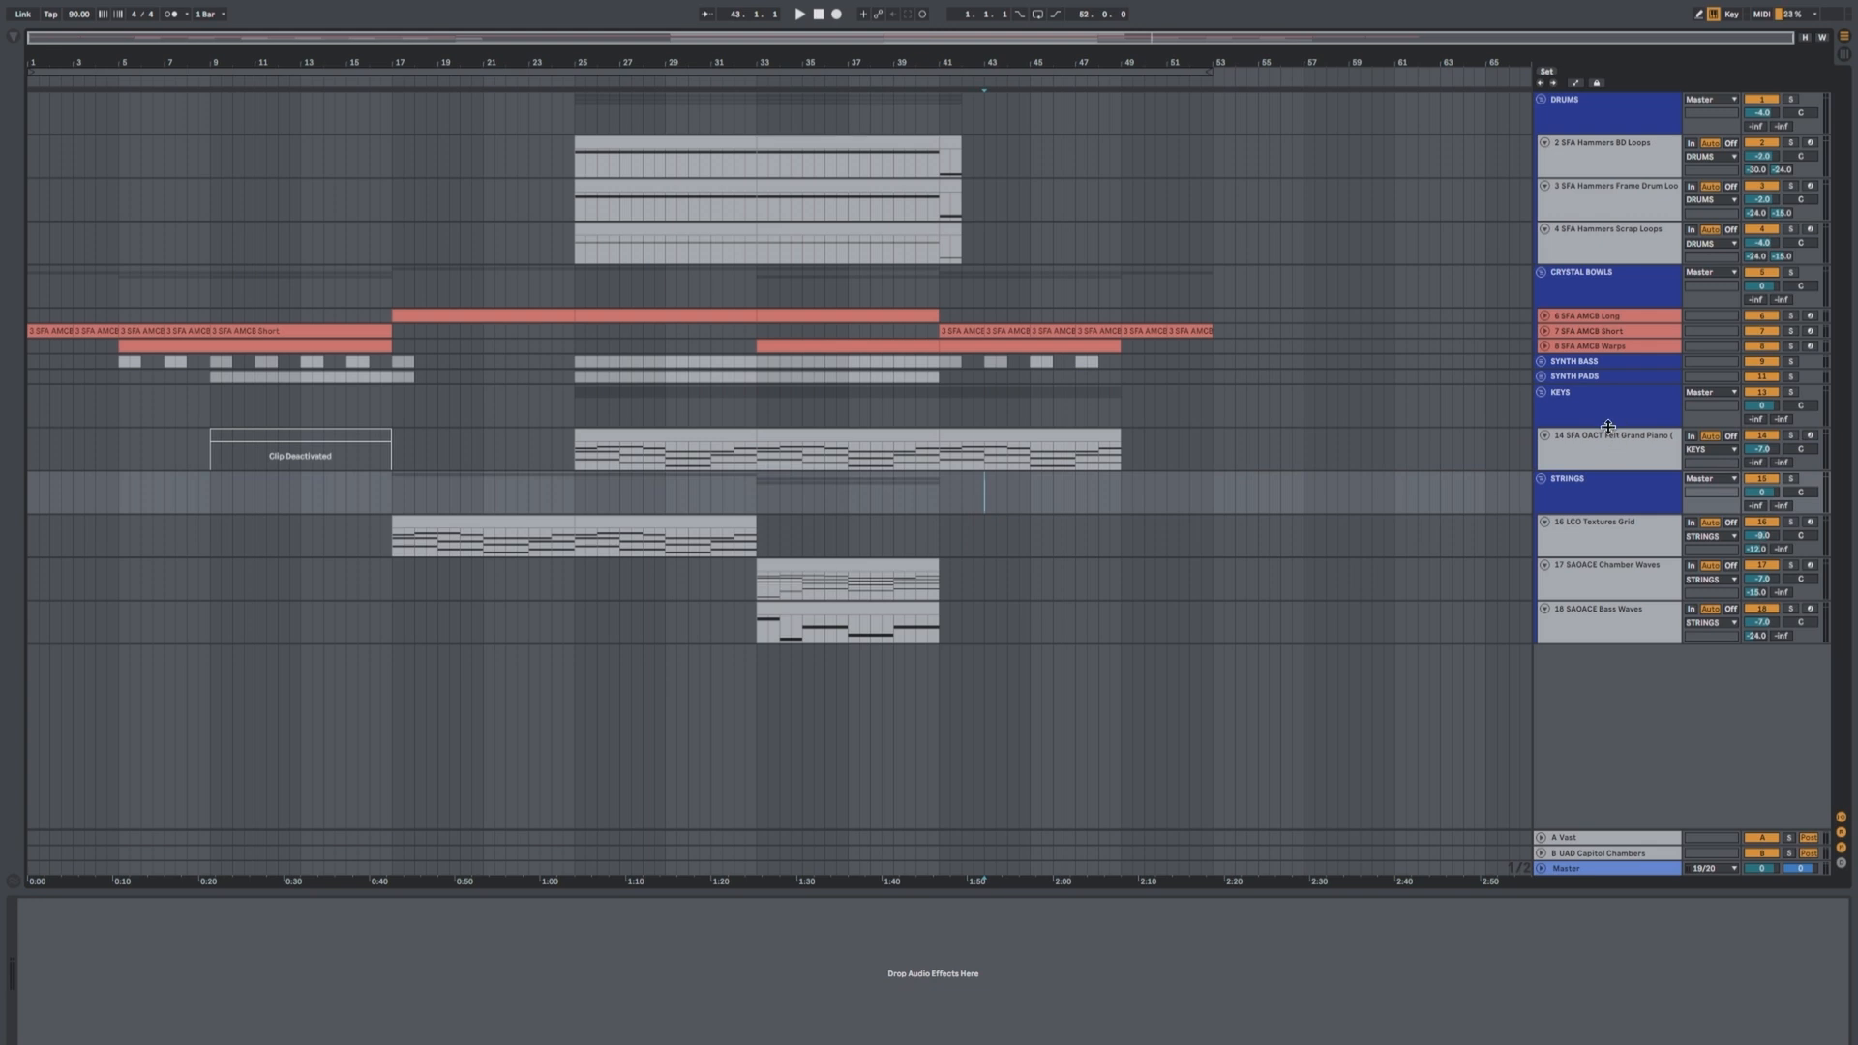
Inspect the LCO Textures Grid track and highlight the STRINGS group from bar 17 to bar 33
click(1601, 530)
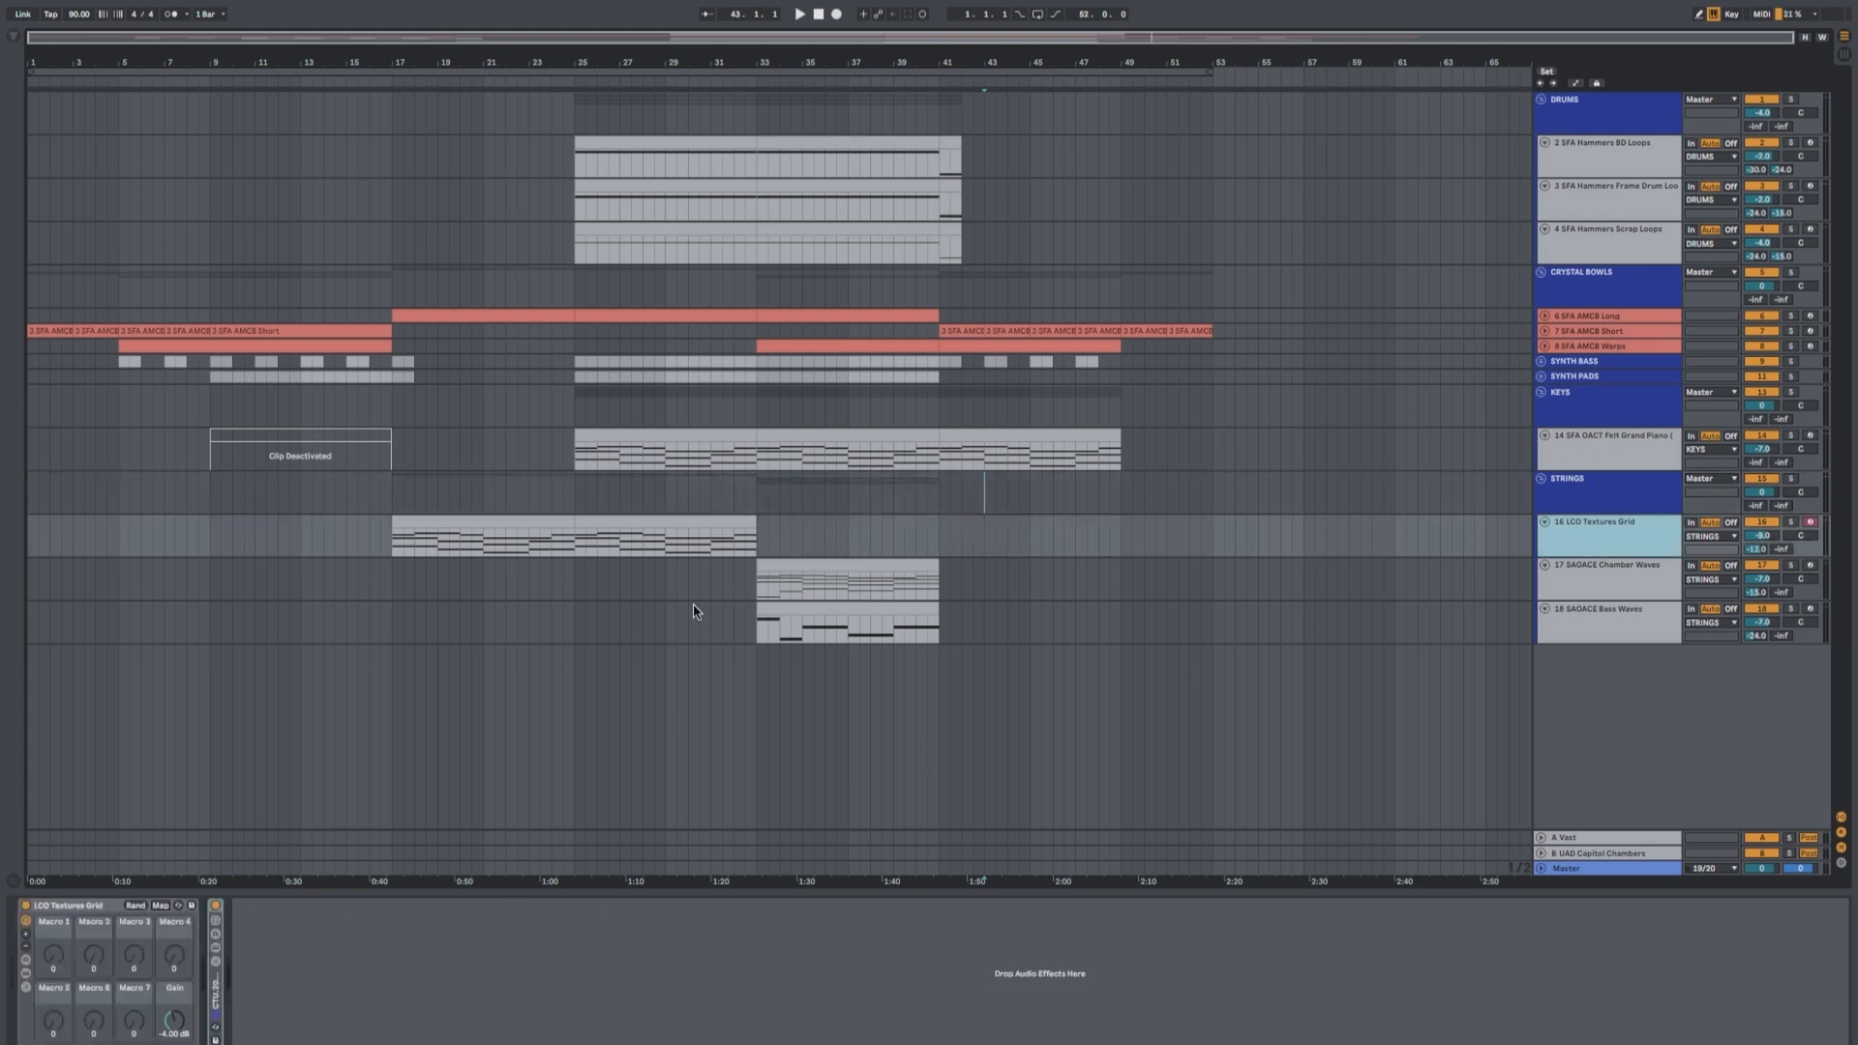
click(449, 497)
drag(395, 502, 778, 508)
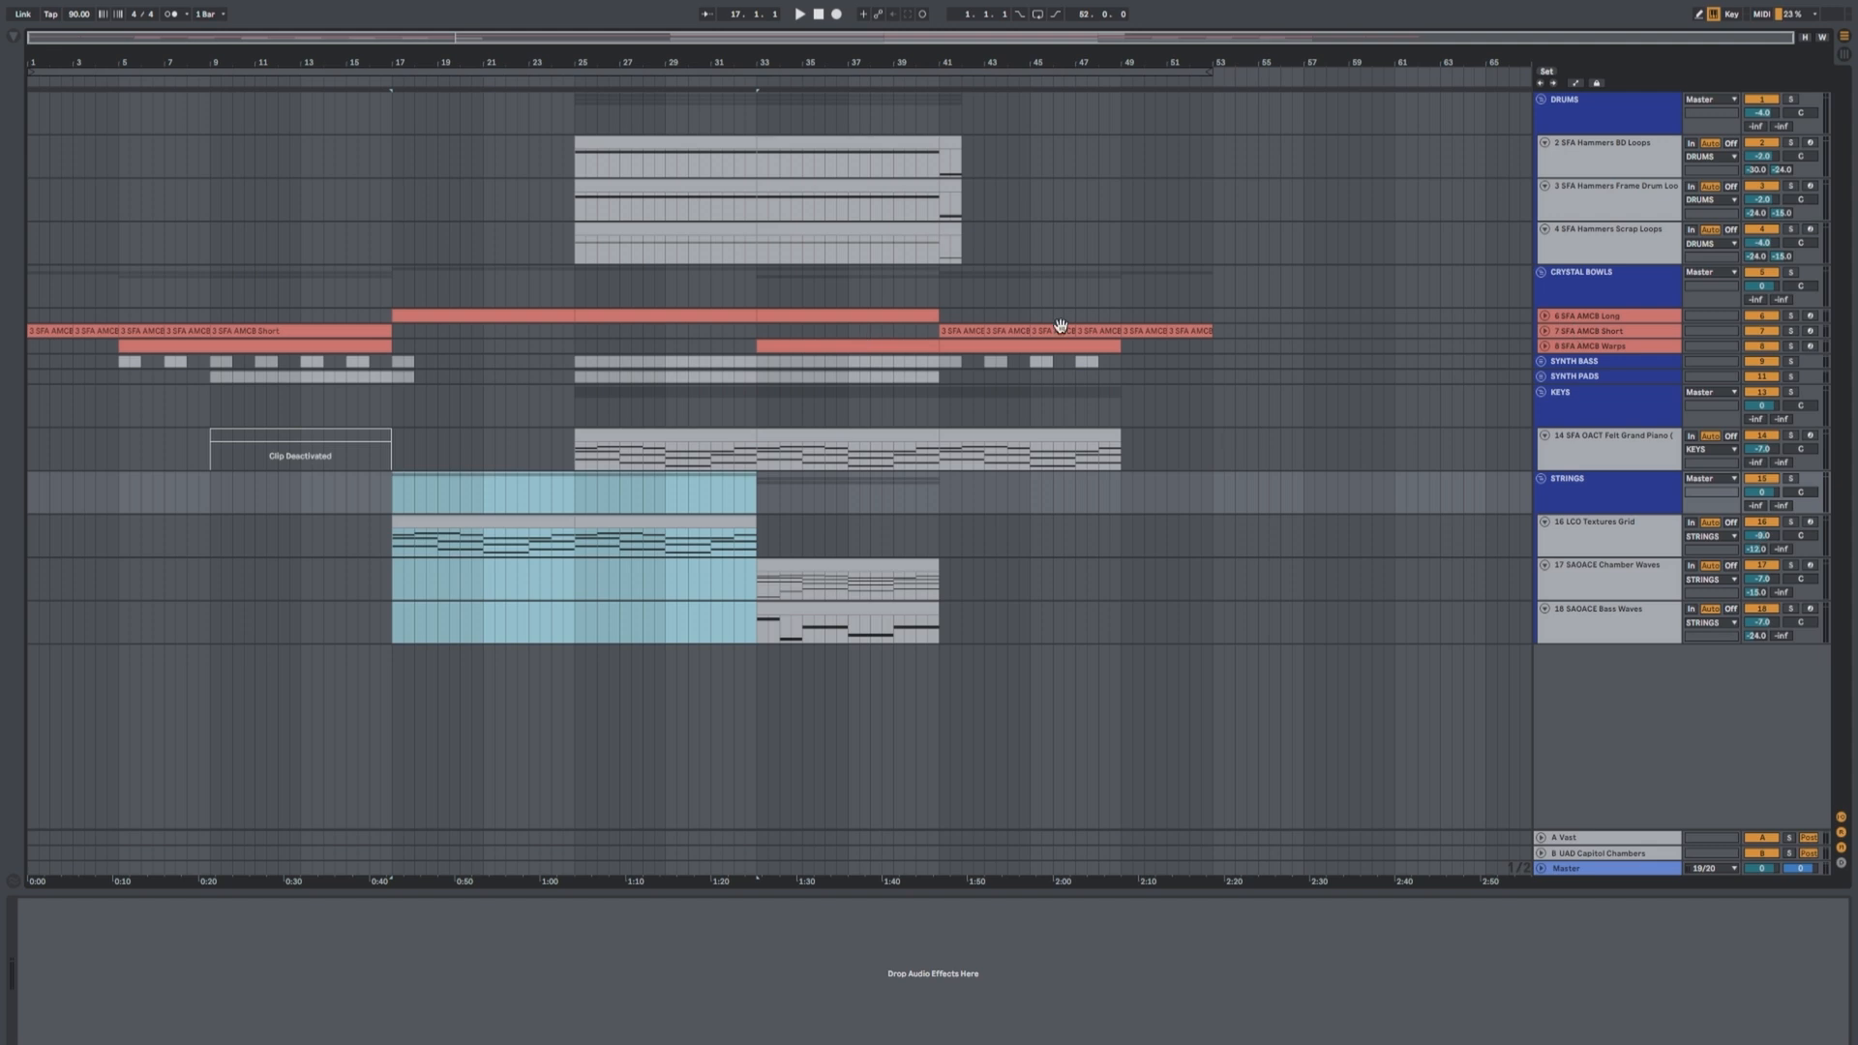
click(791, 534)
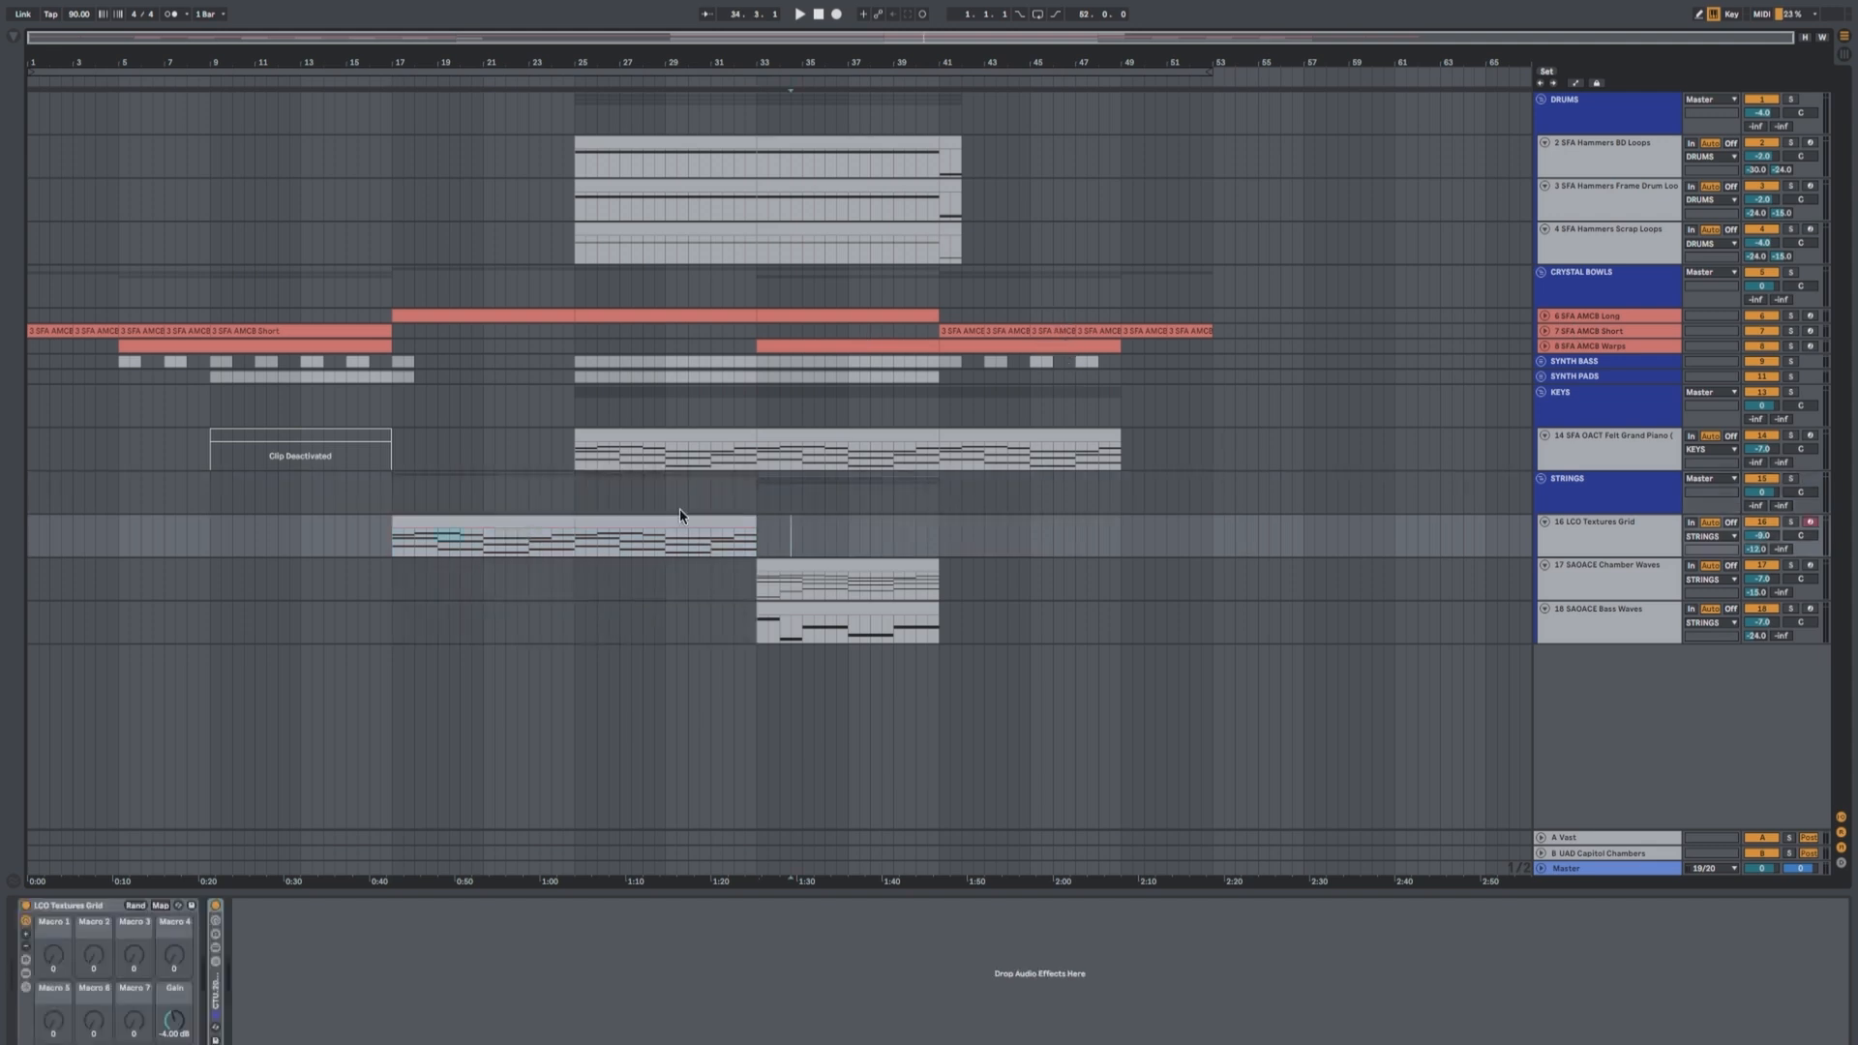
Review the Chamber Waves and Bass Waves tracks, and fold all three STRINGS tracks and the Felt Grand Piano track
click(1583, 565)
key(Down)
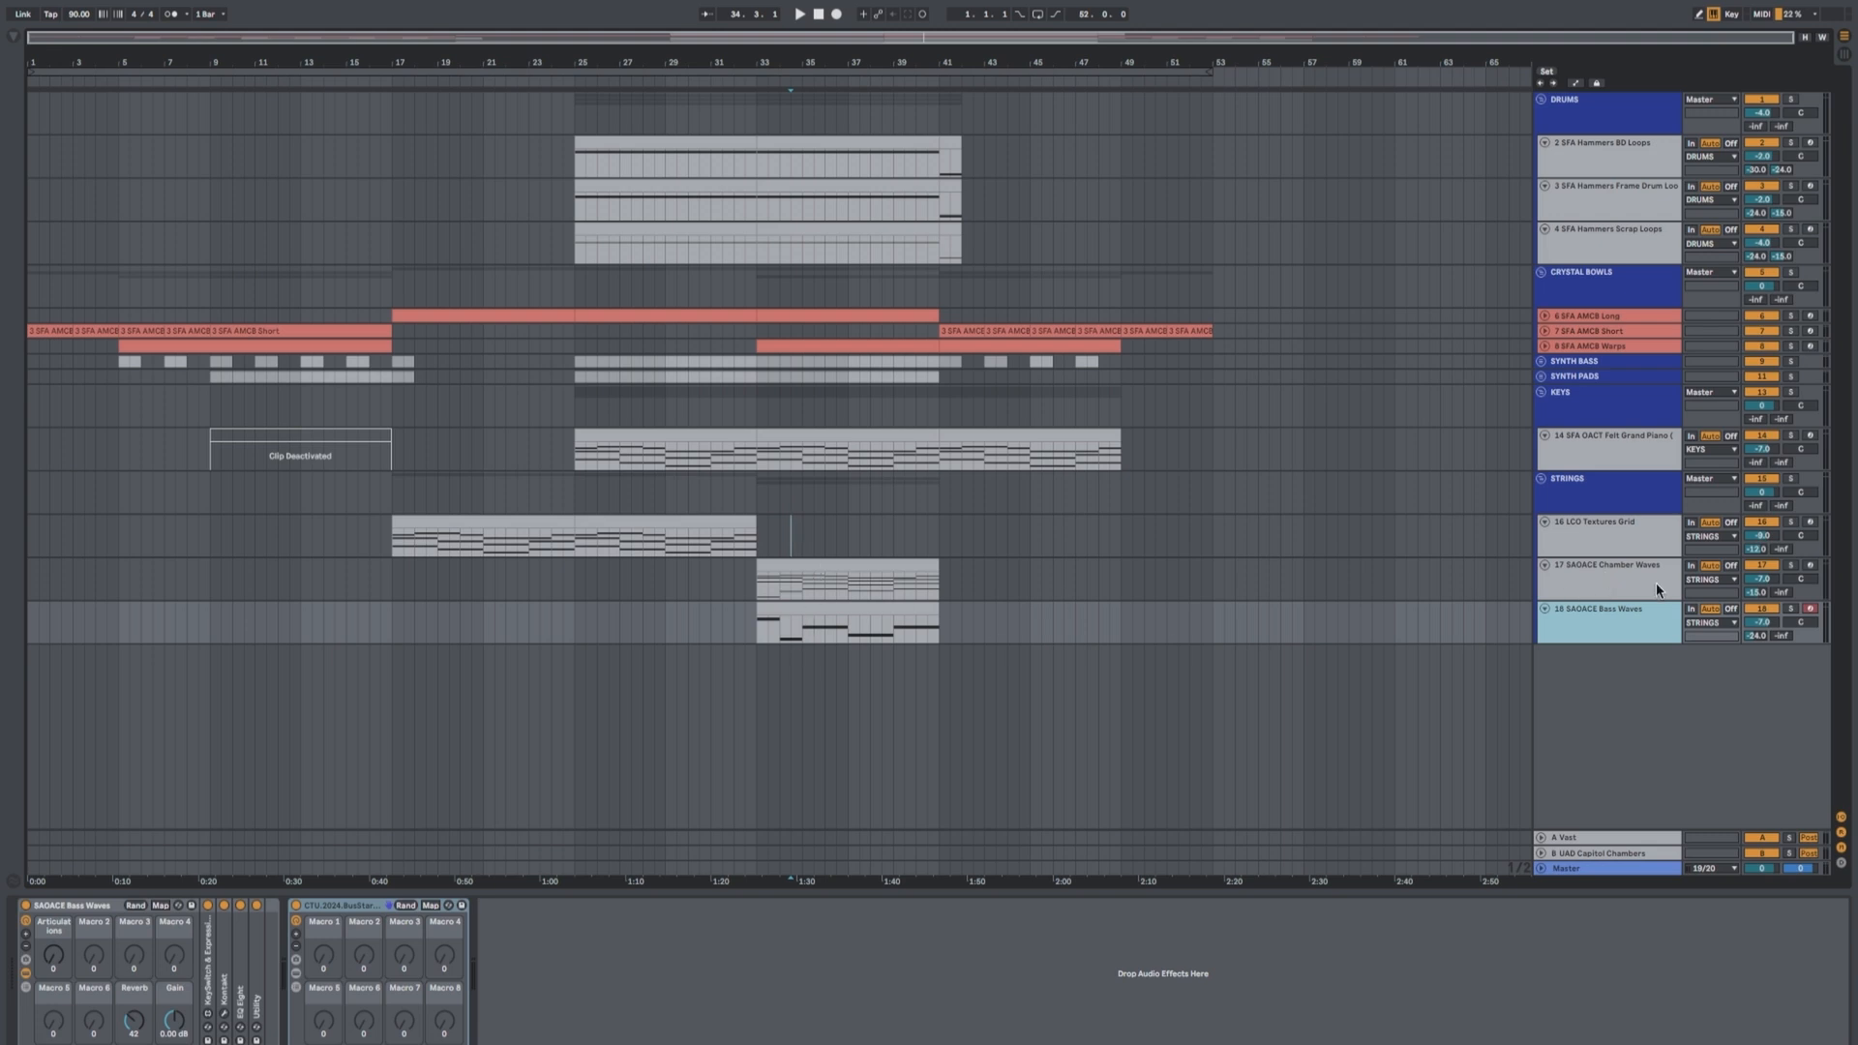
click(1599, 583)
shift+click(1601, 613)
click(1544, 565)
click(1544, 523)
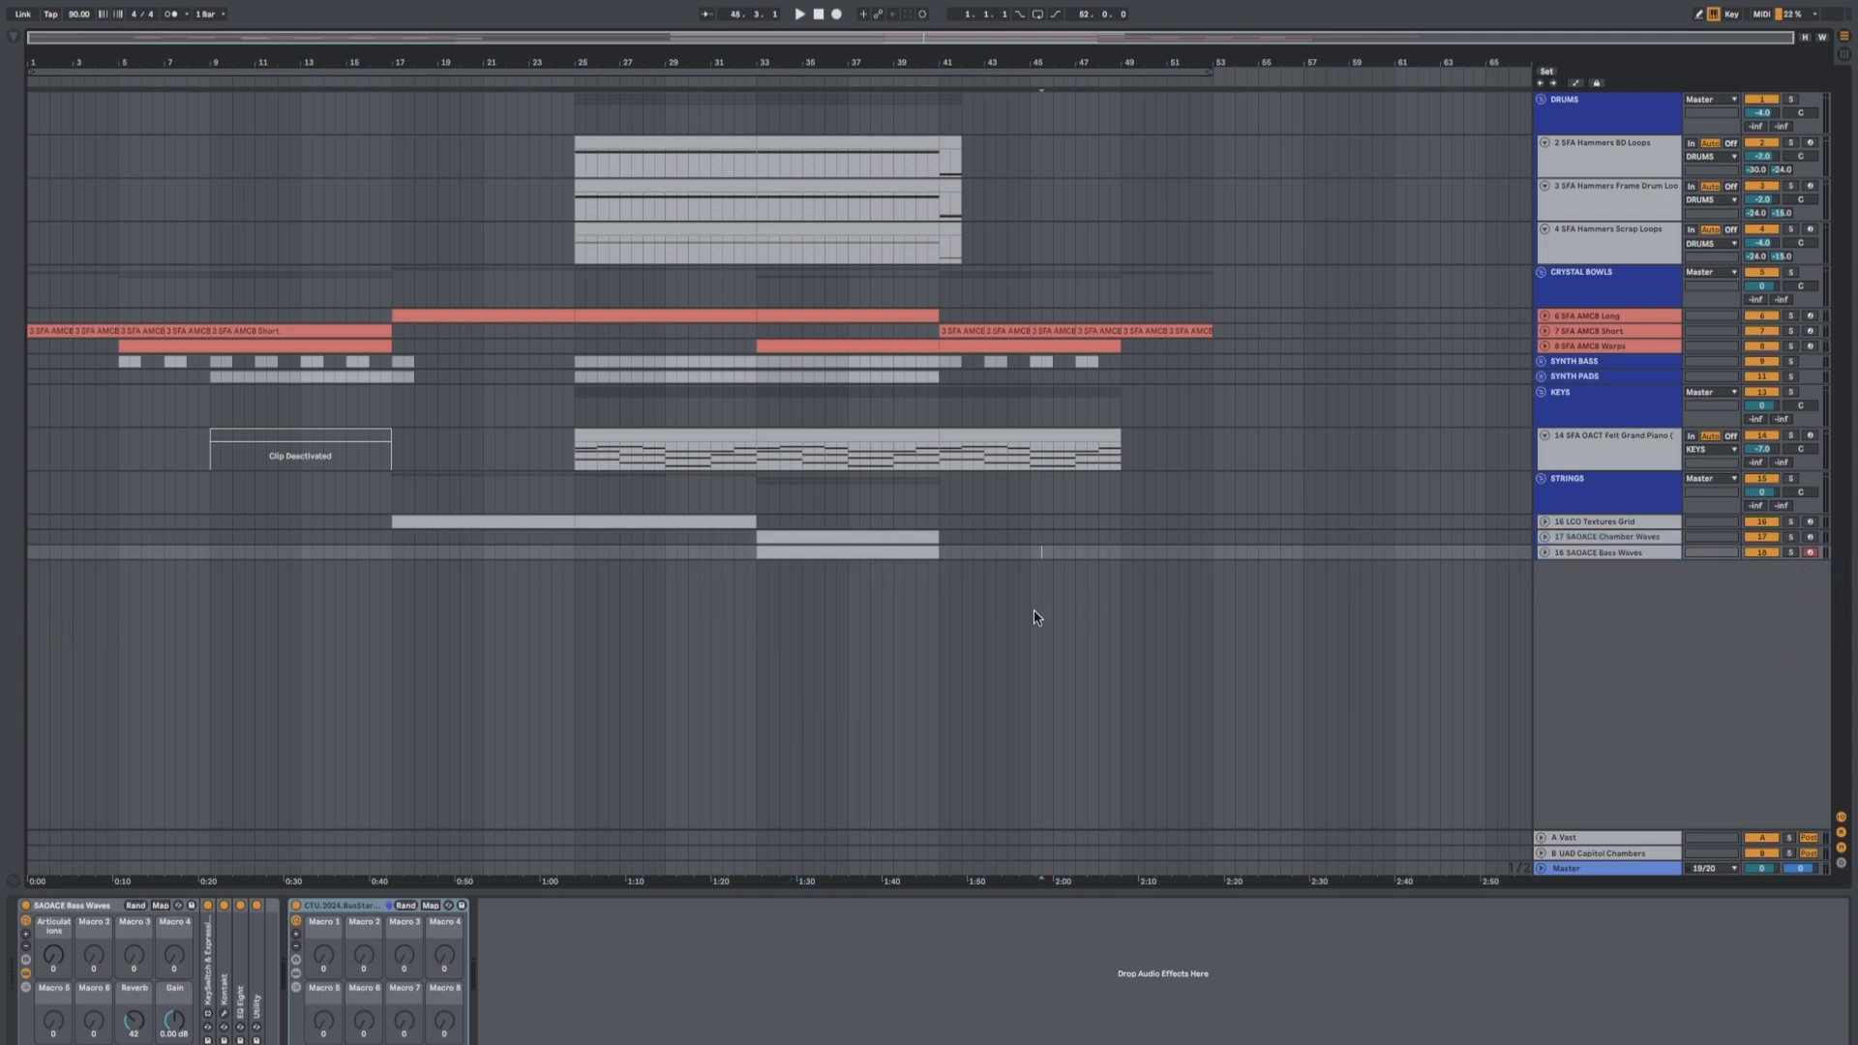
click(1542, 483)
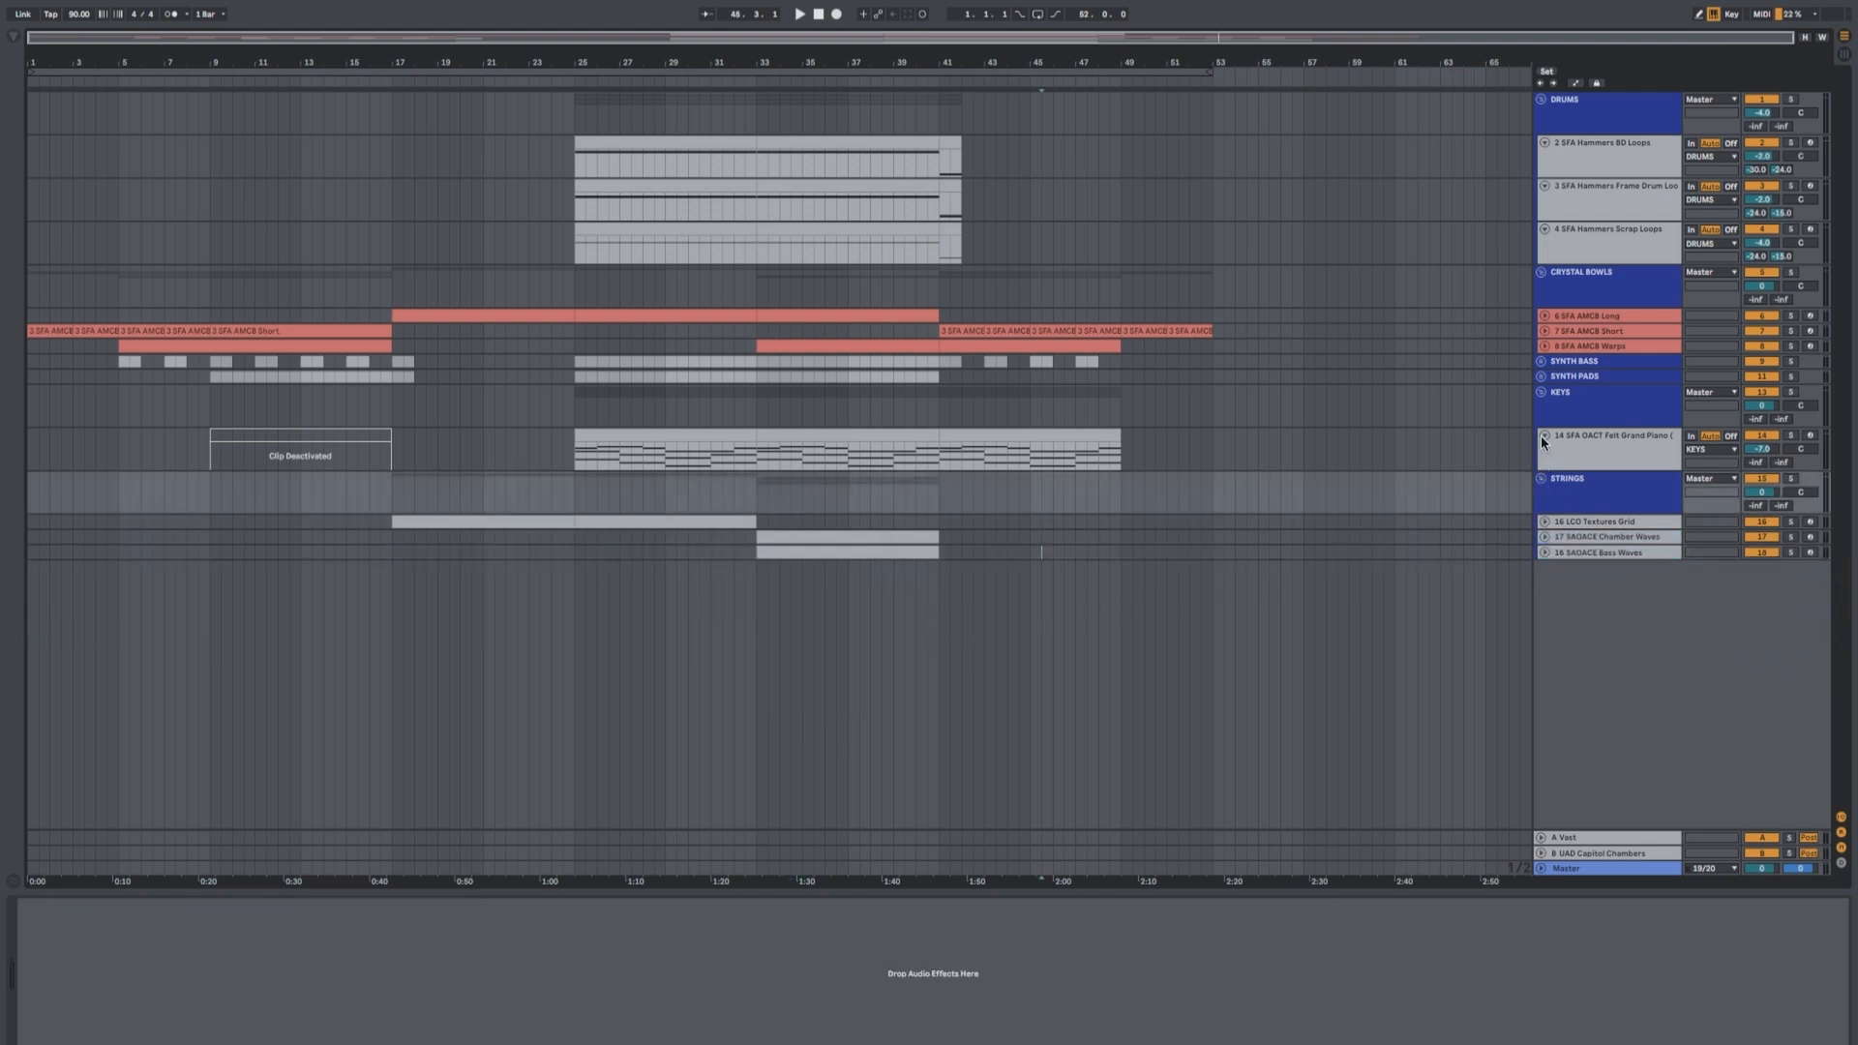
click(1543, 436)
Select the three SFA Hammers tracks in the DRUMS group and make them taller together
click(1553, 247)
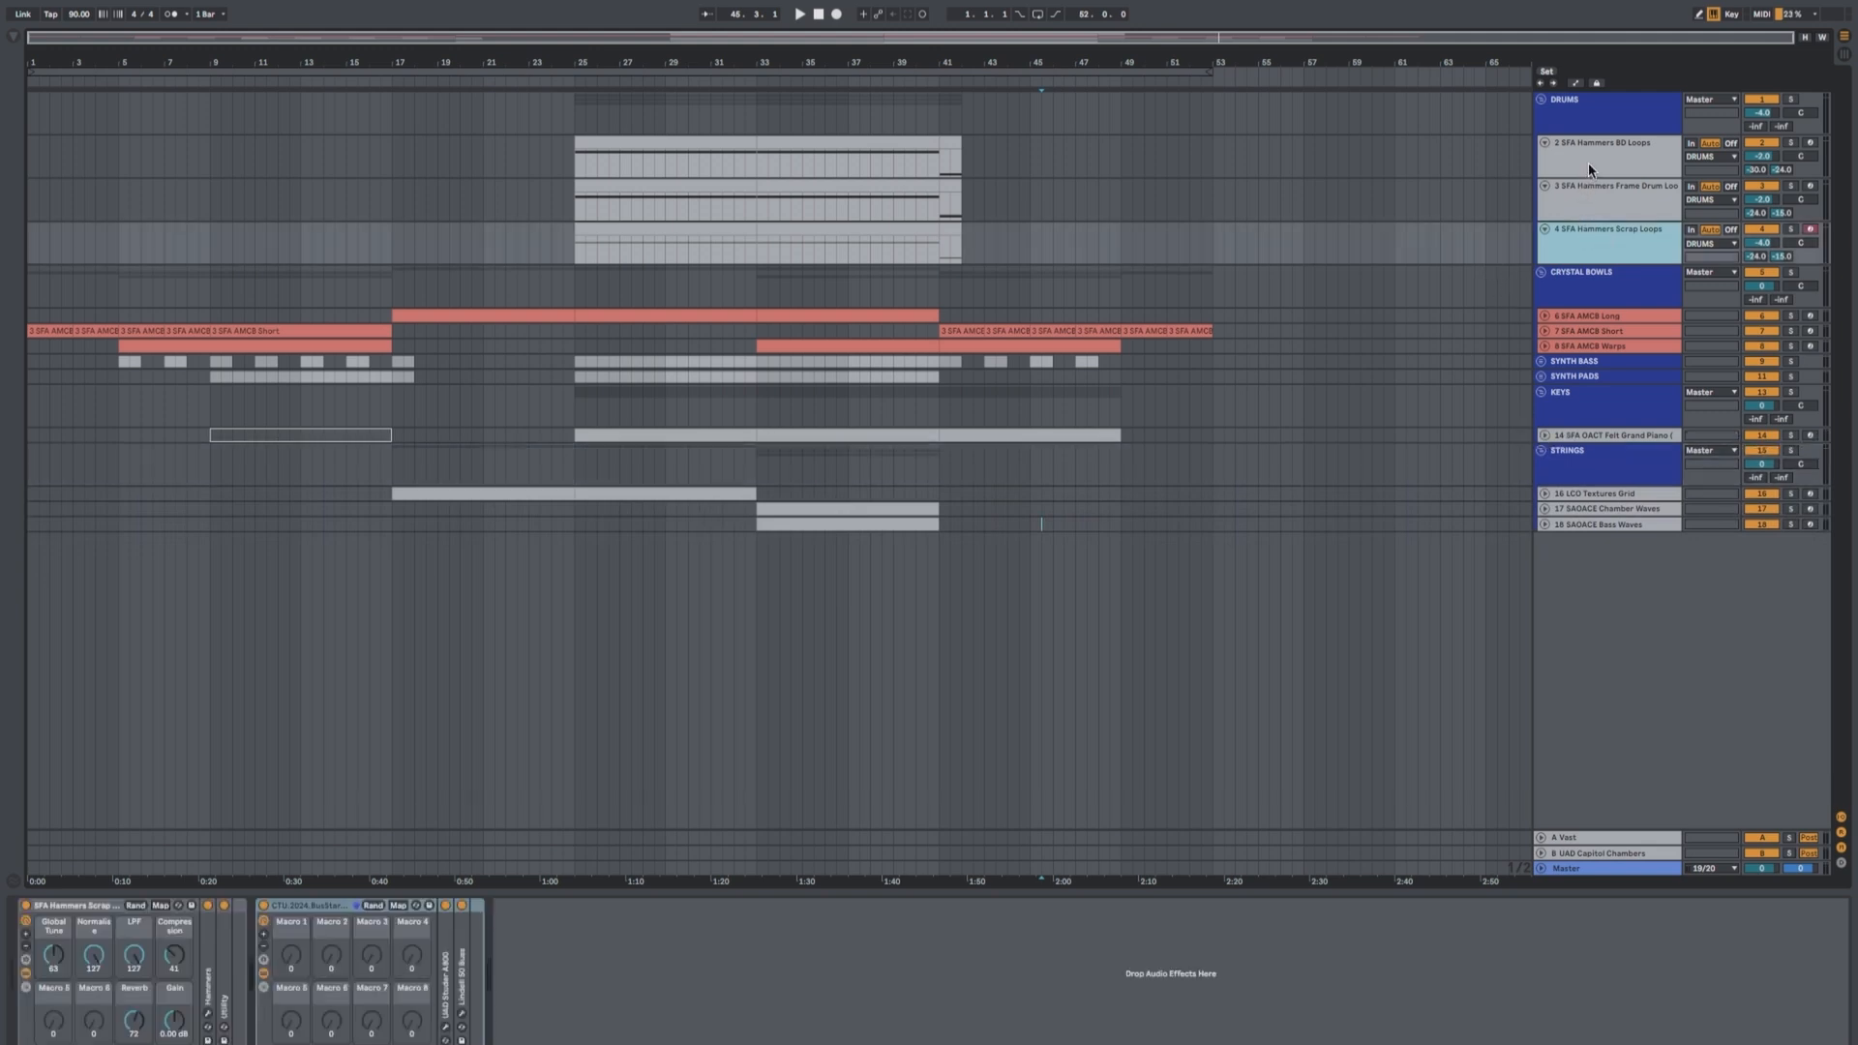
shift+click(1588, 169)
drag(1605, 177, 1604, 204)
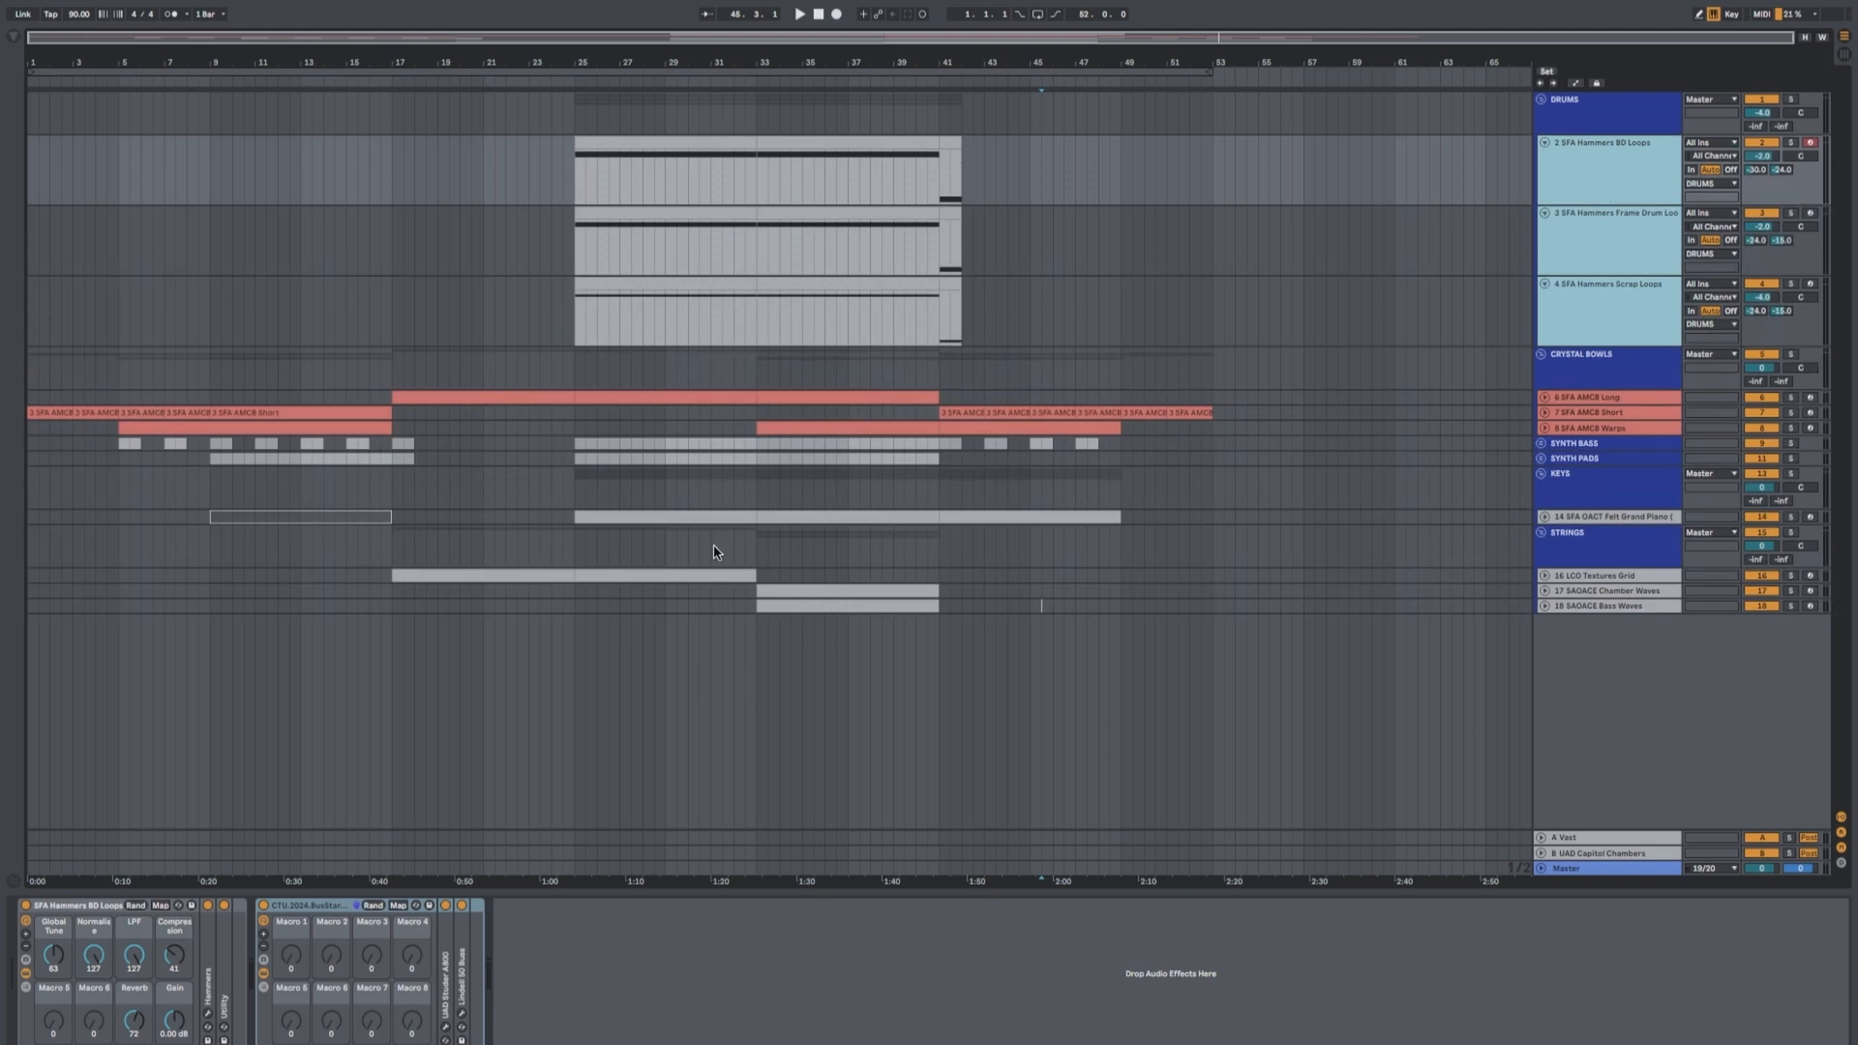
Inspect the devices of the SFA Hammers BD Loops, Frame Drum Loops and Scrap Loops tracks one by one
click(723, 605)
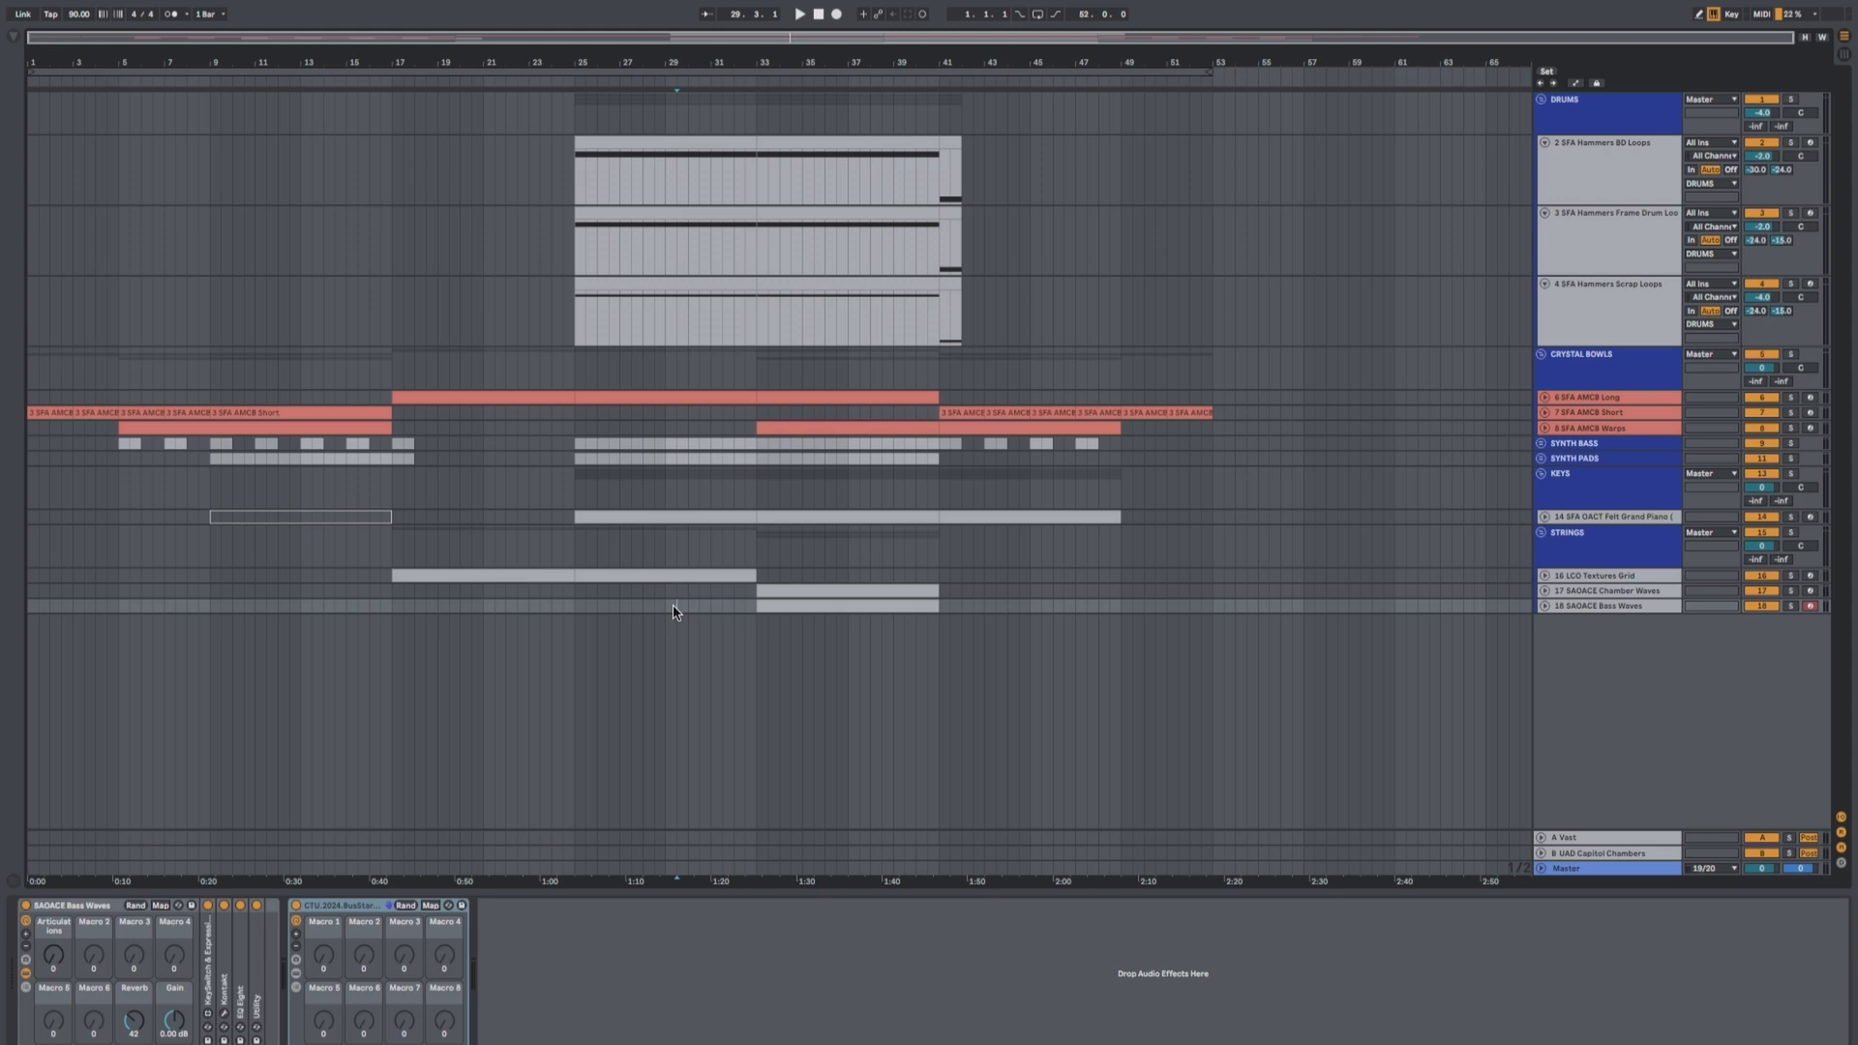
click(1634, 187)
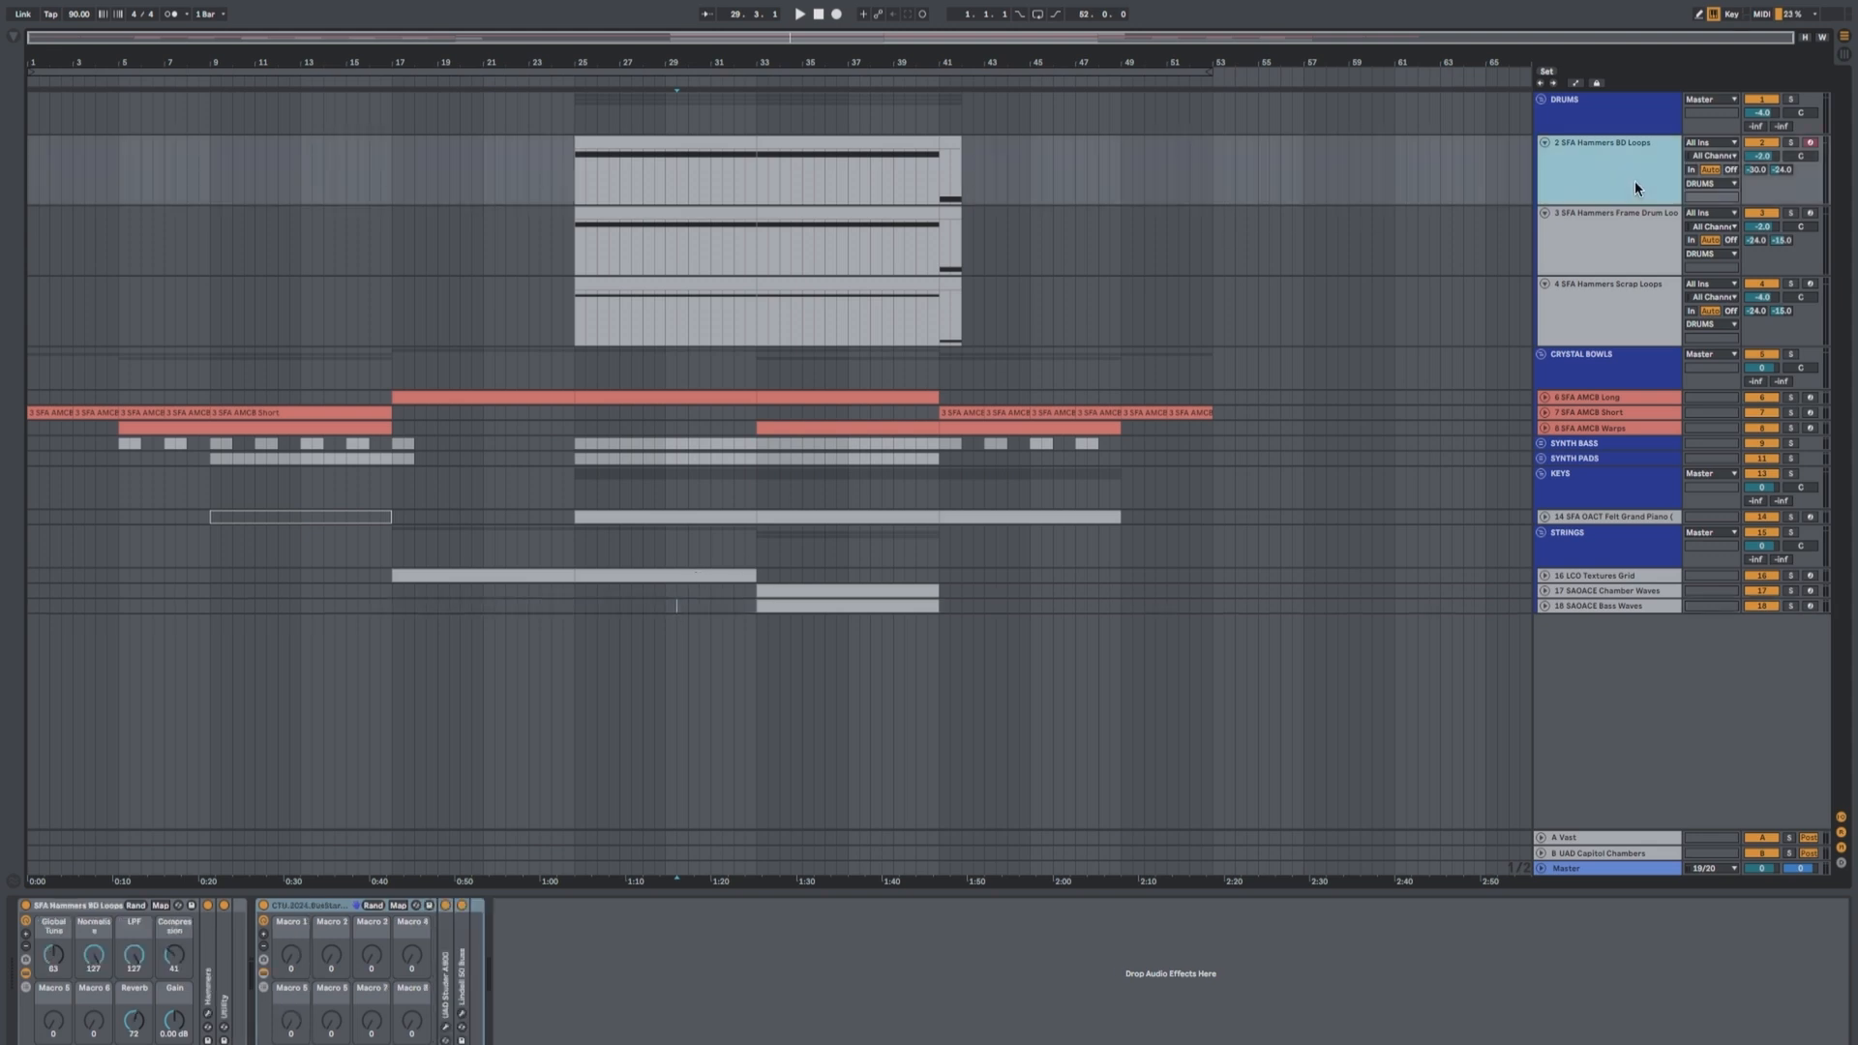
click(1624, 242)
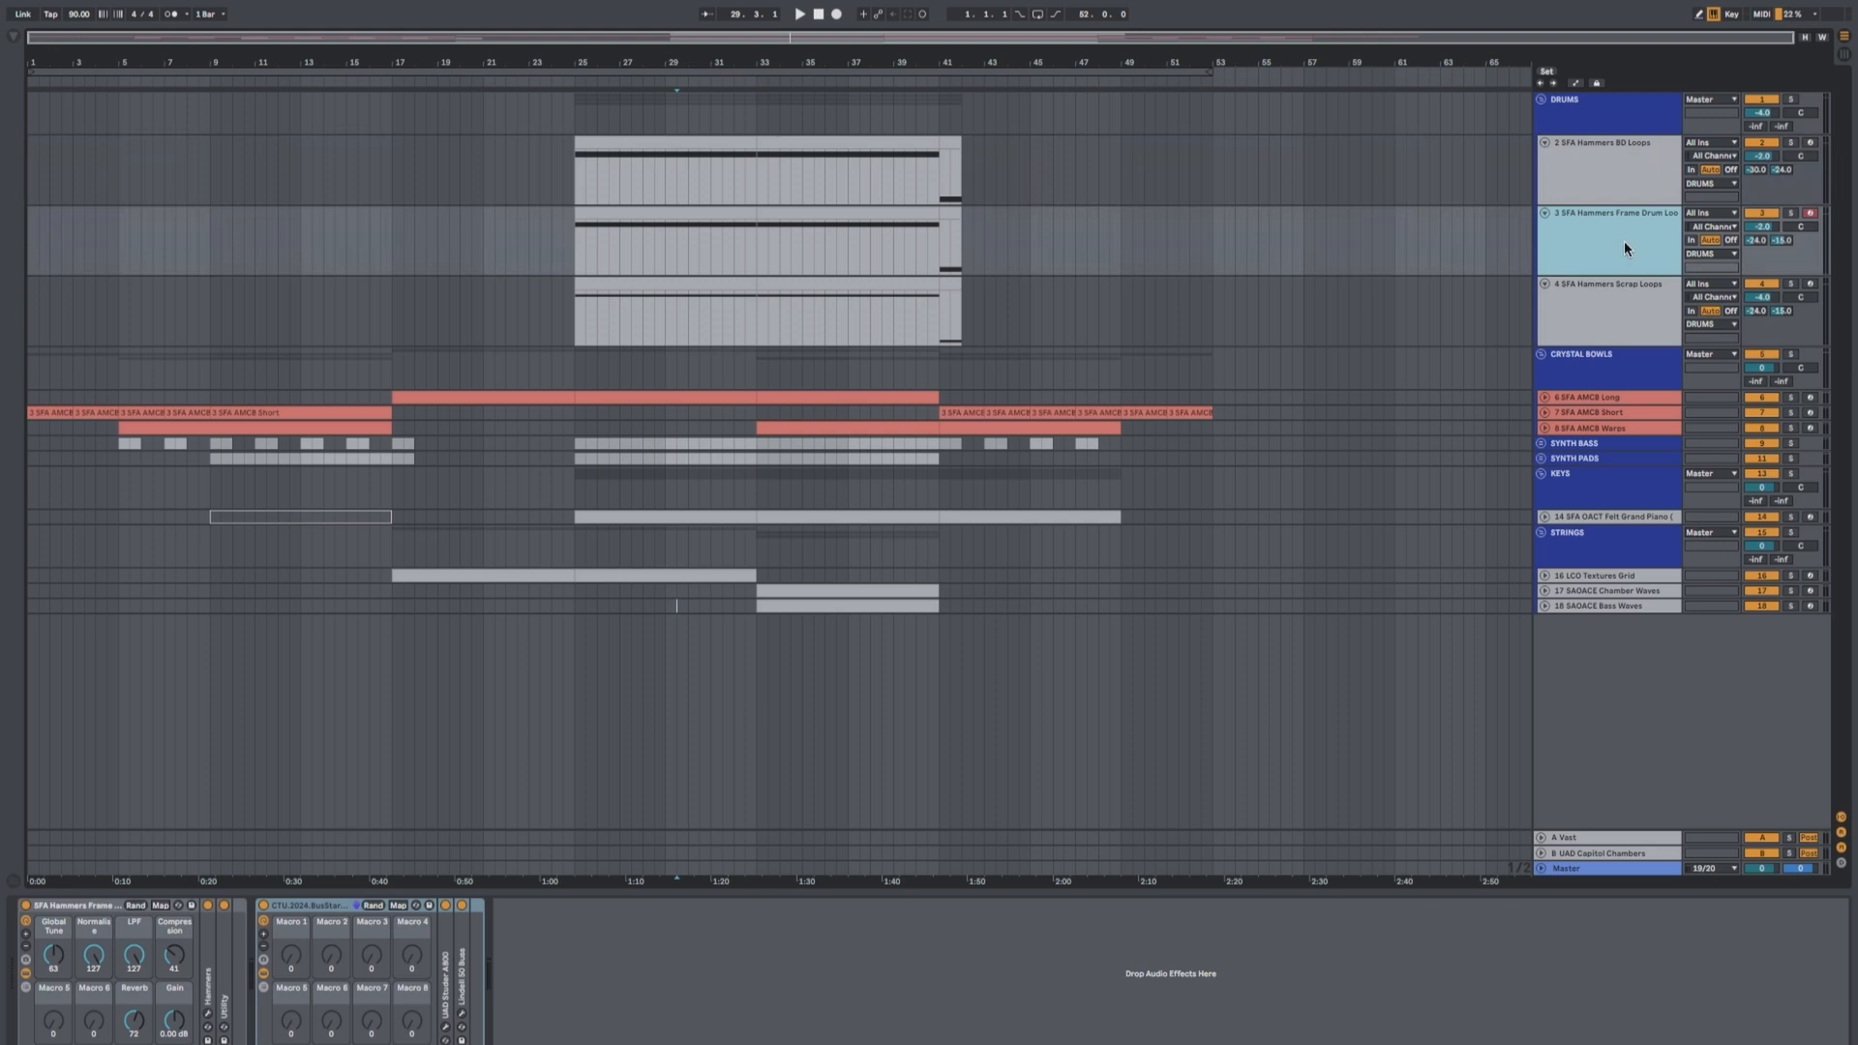
click(1598, 300)
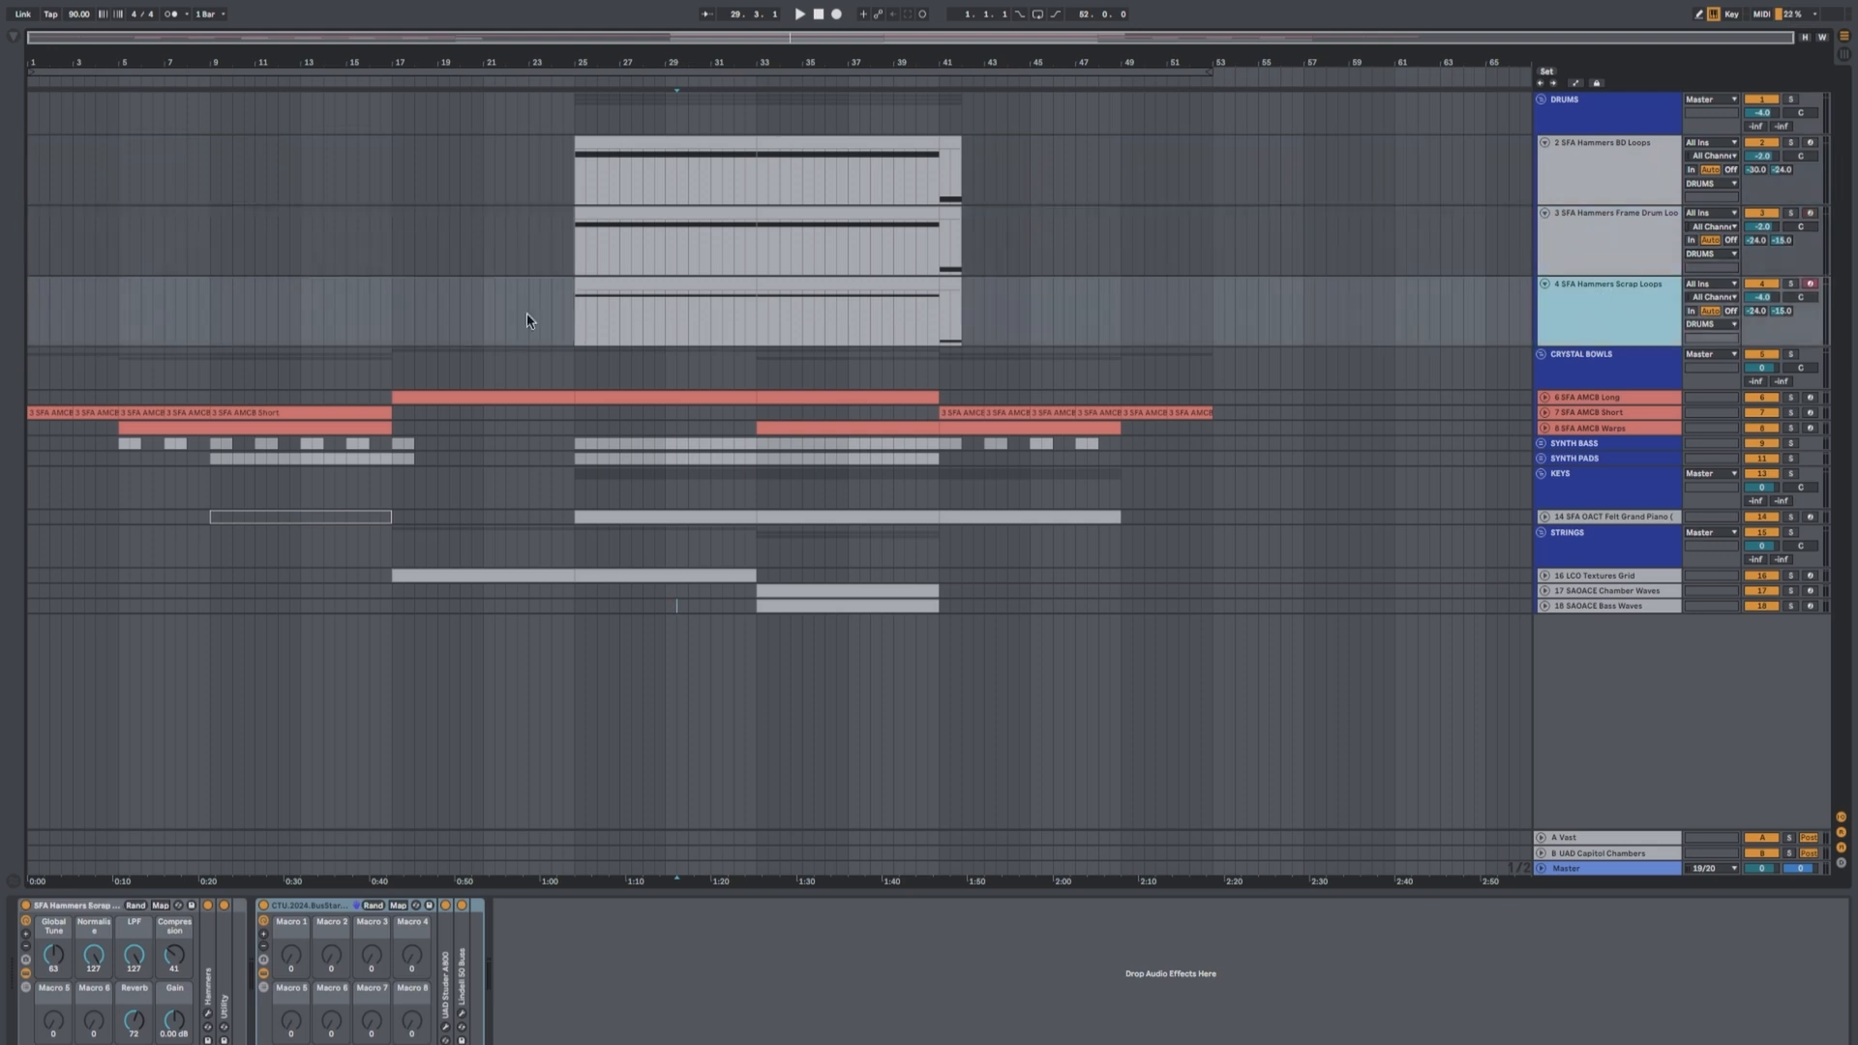
Fold the three SFA Hammers tracks together and place the insertion marker at bar 31 on the Bass Waves track
shift+click(1606, 187)
click(1544, 142)
click(724, 536)
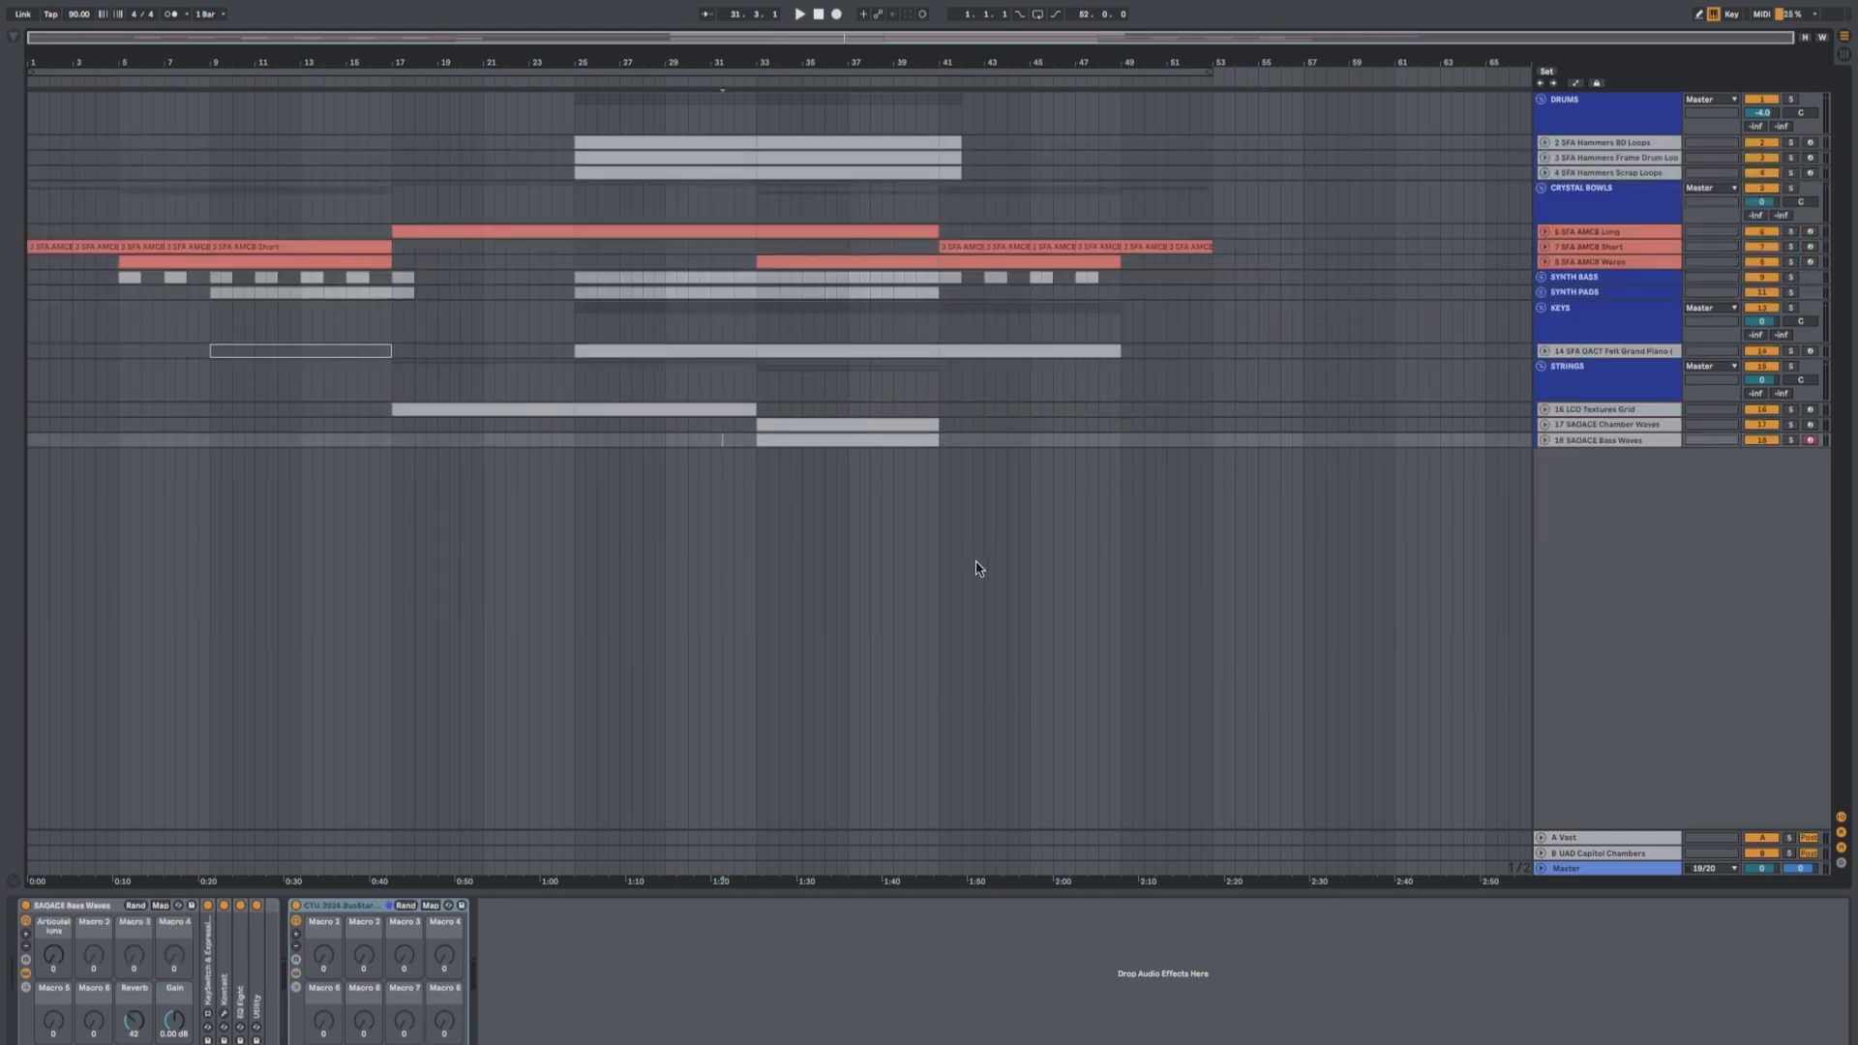